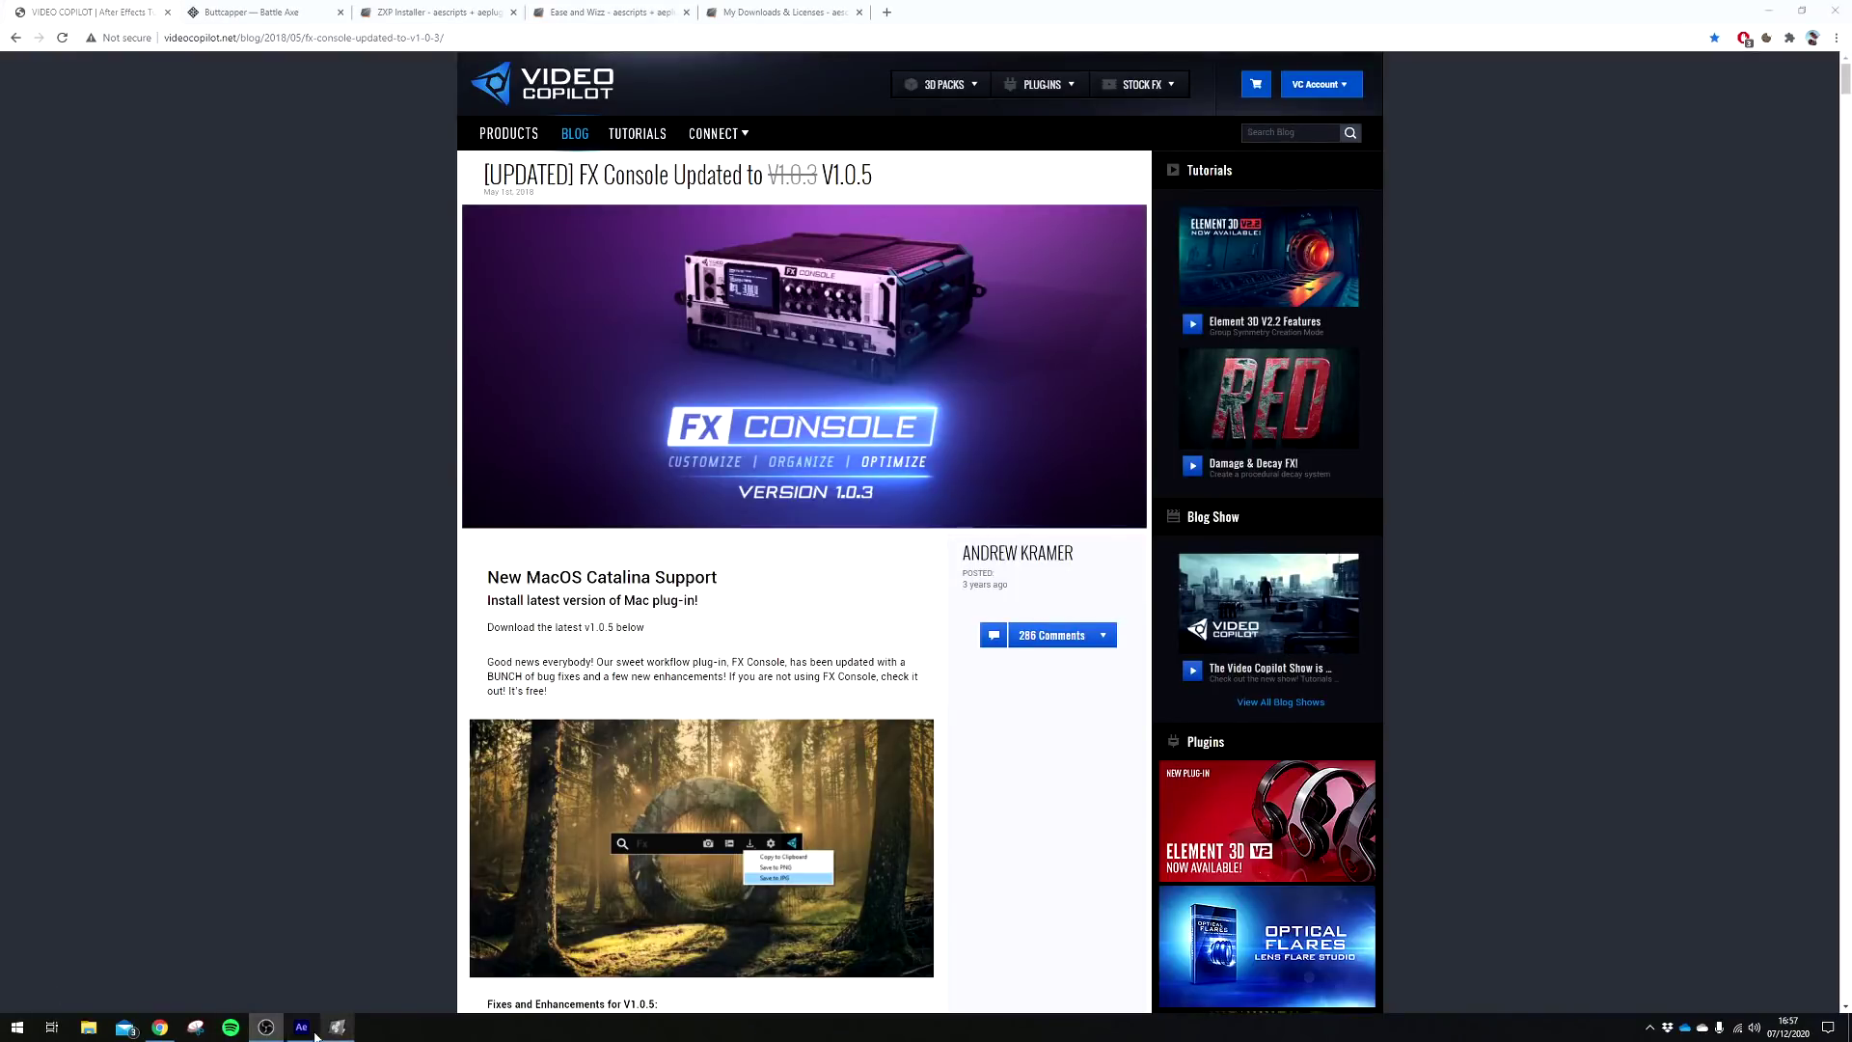
Download the FX Console v1.0.5 Windows installer from the Video Copilot blog post
click(301, 1028)
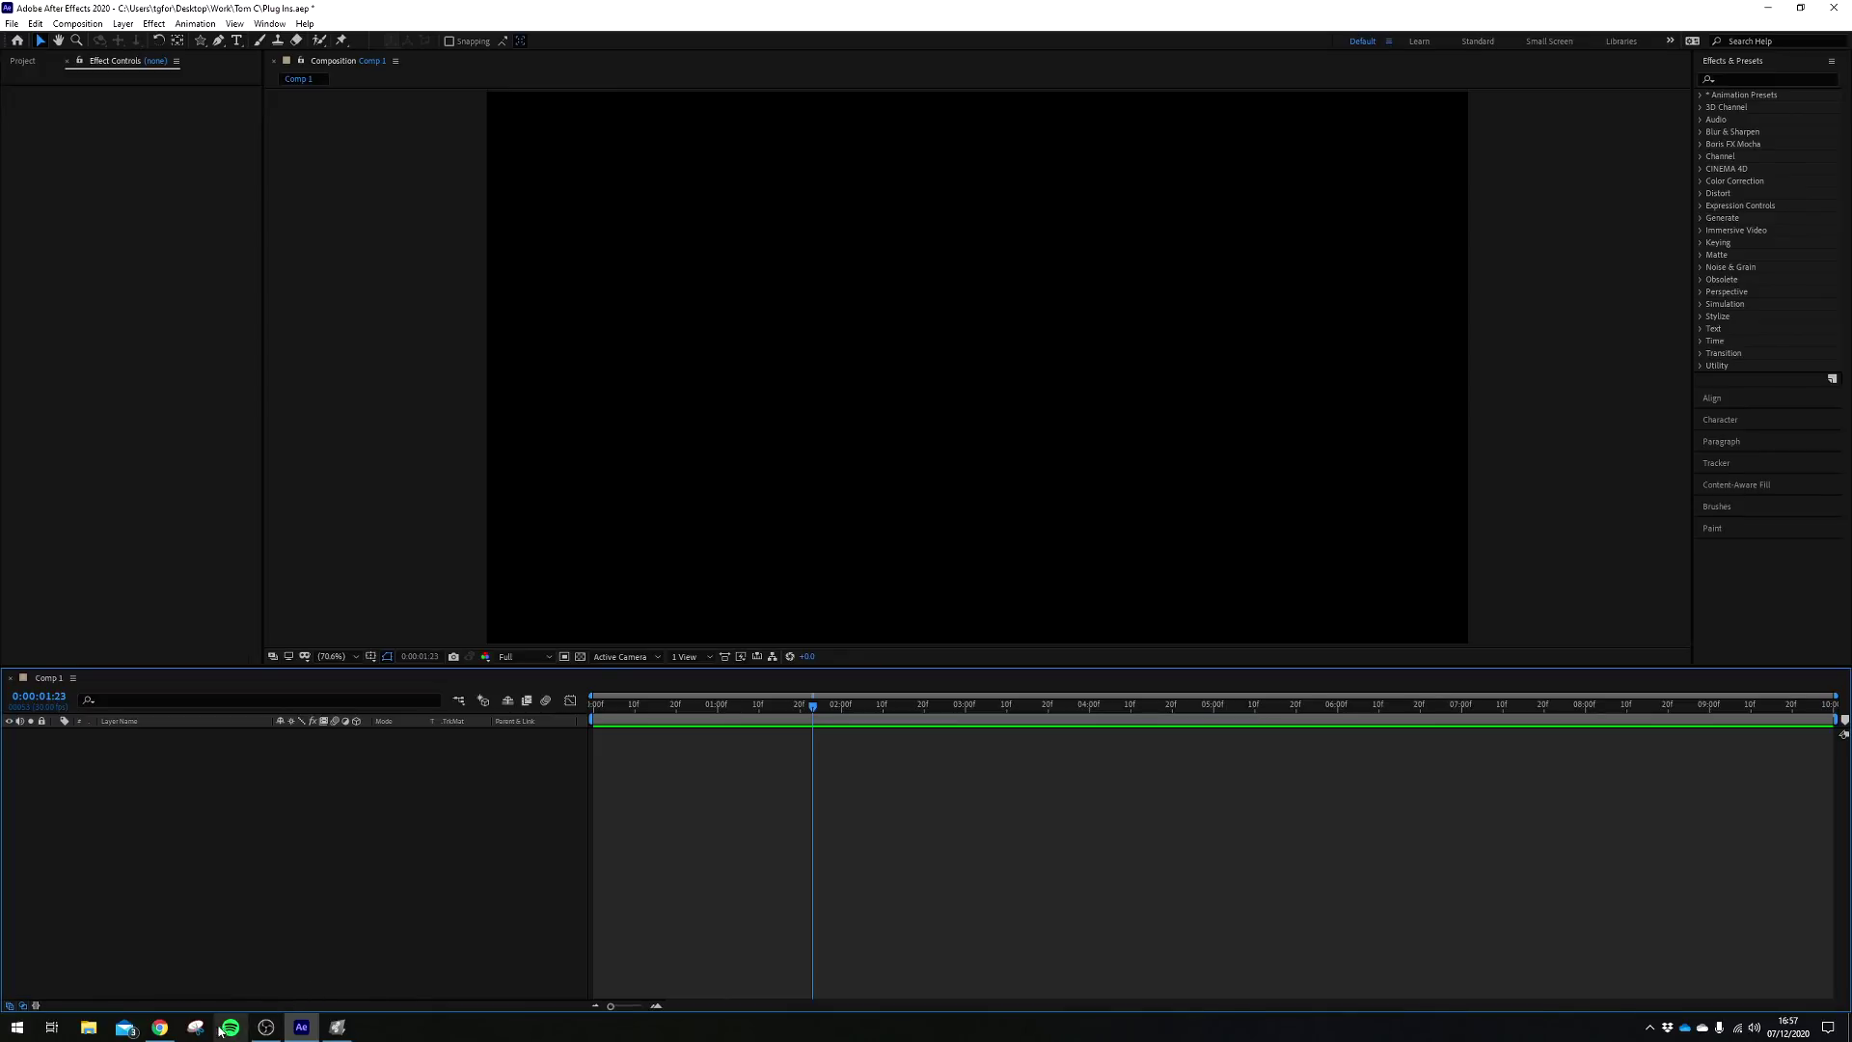
click(160, 1027)
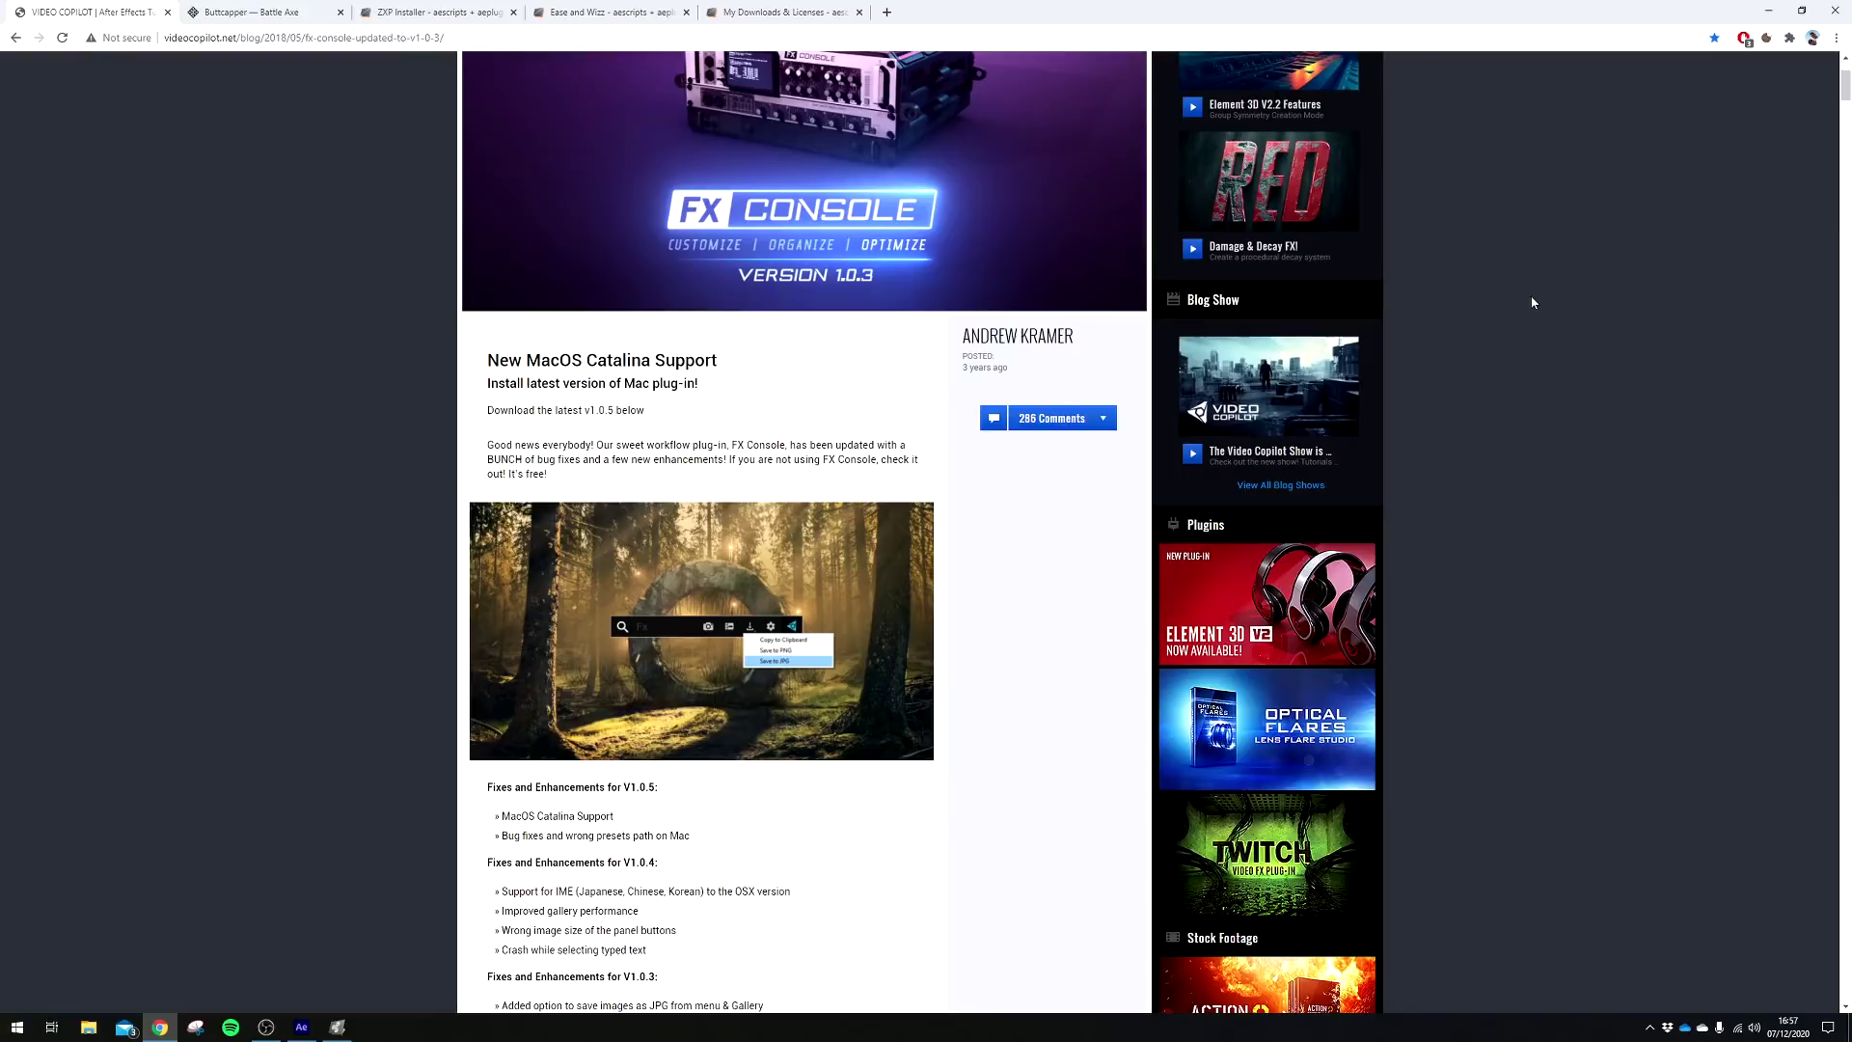
scroll(1531, 302, down, 2)
scroll(1533, 303, down, 2)
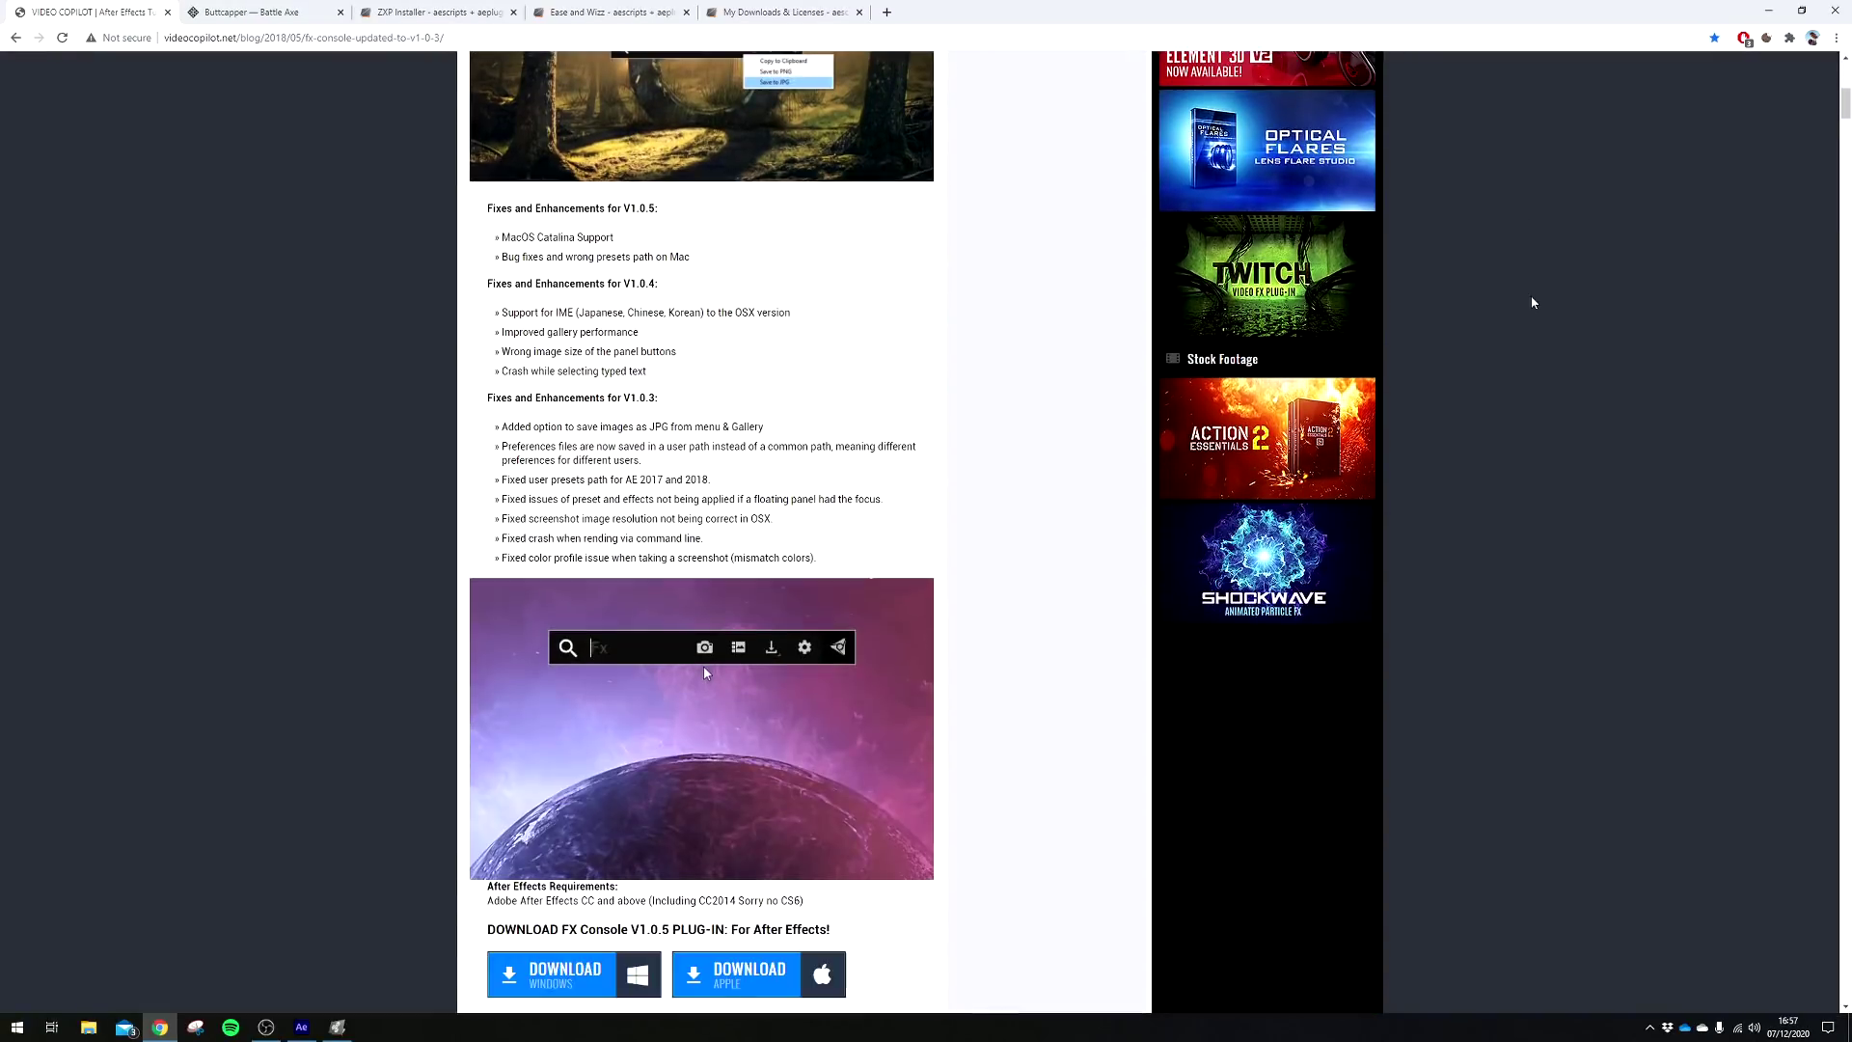
scroll(1532, 303, down, 2)
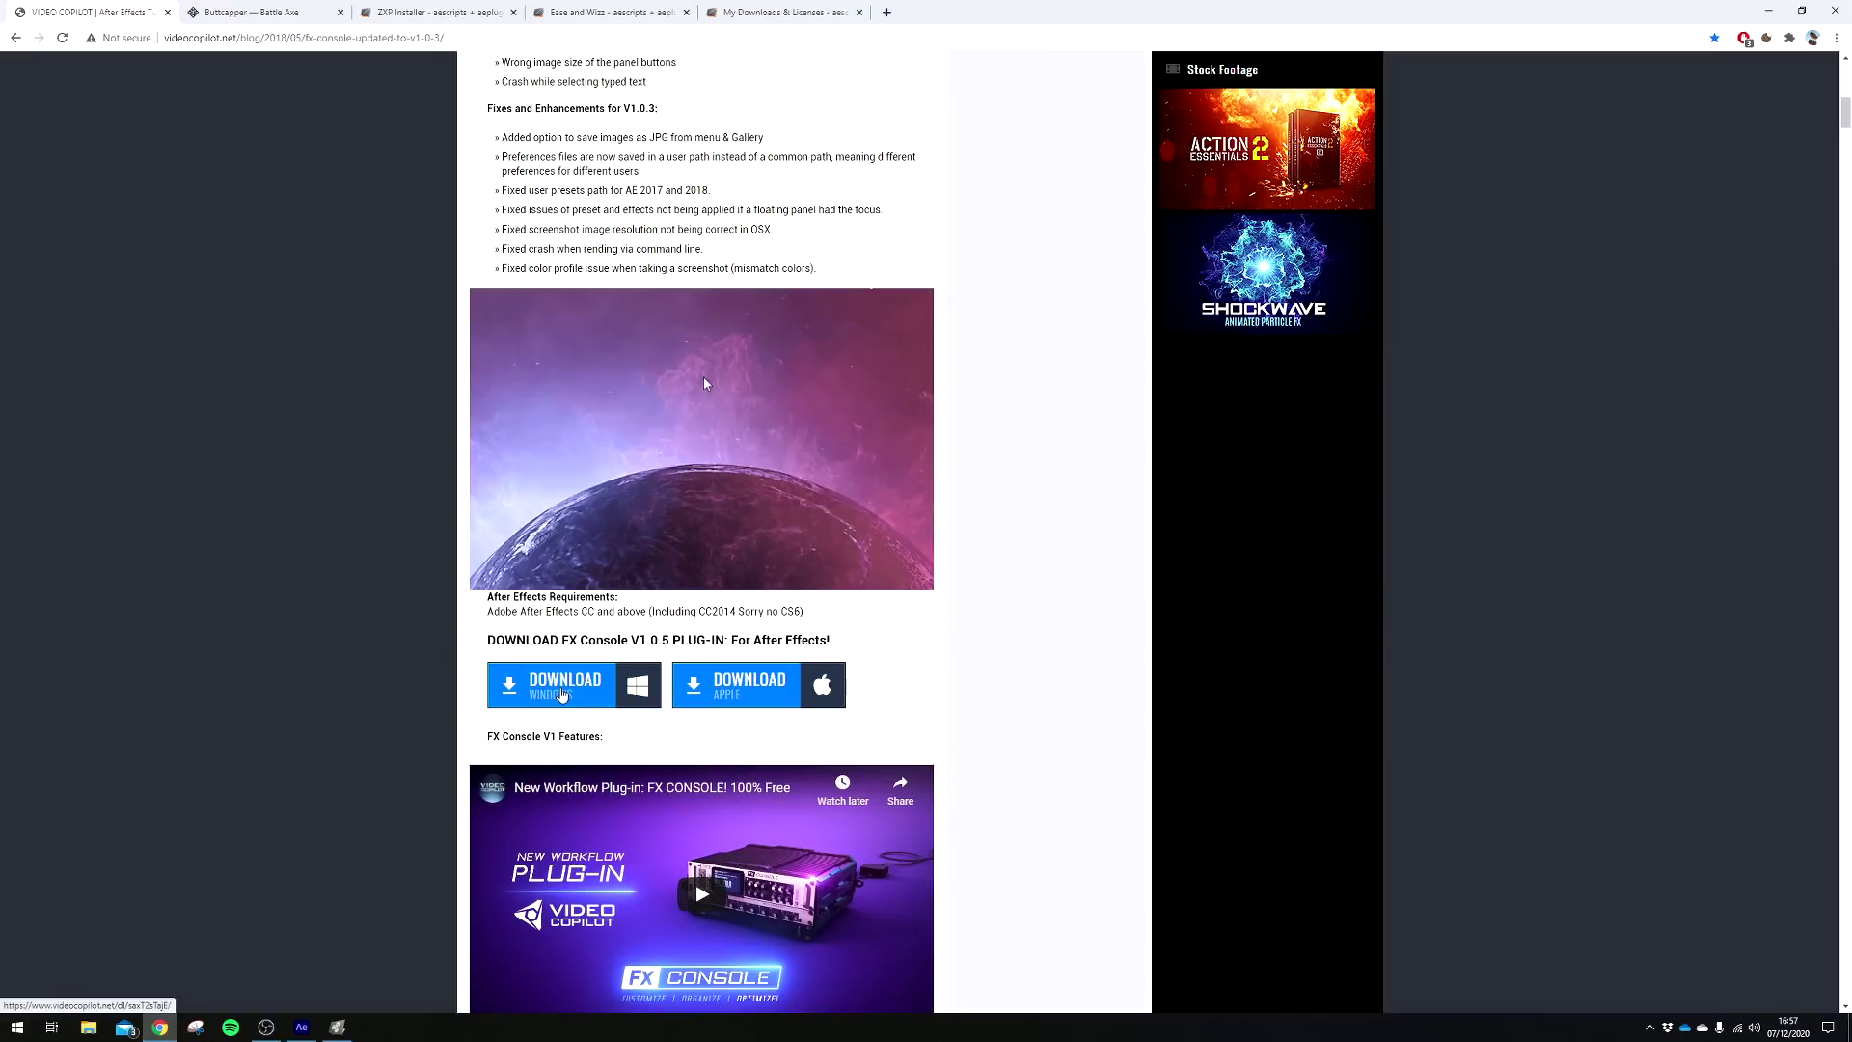
click(567, 691)
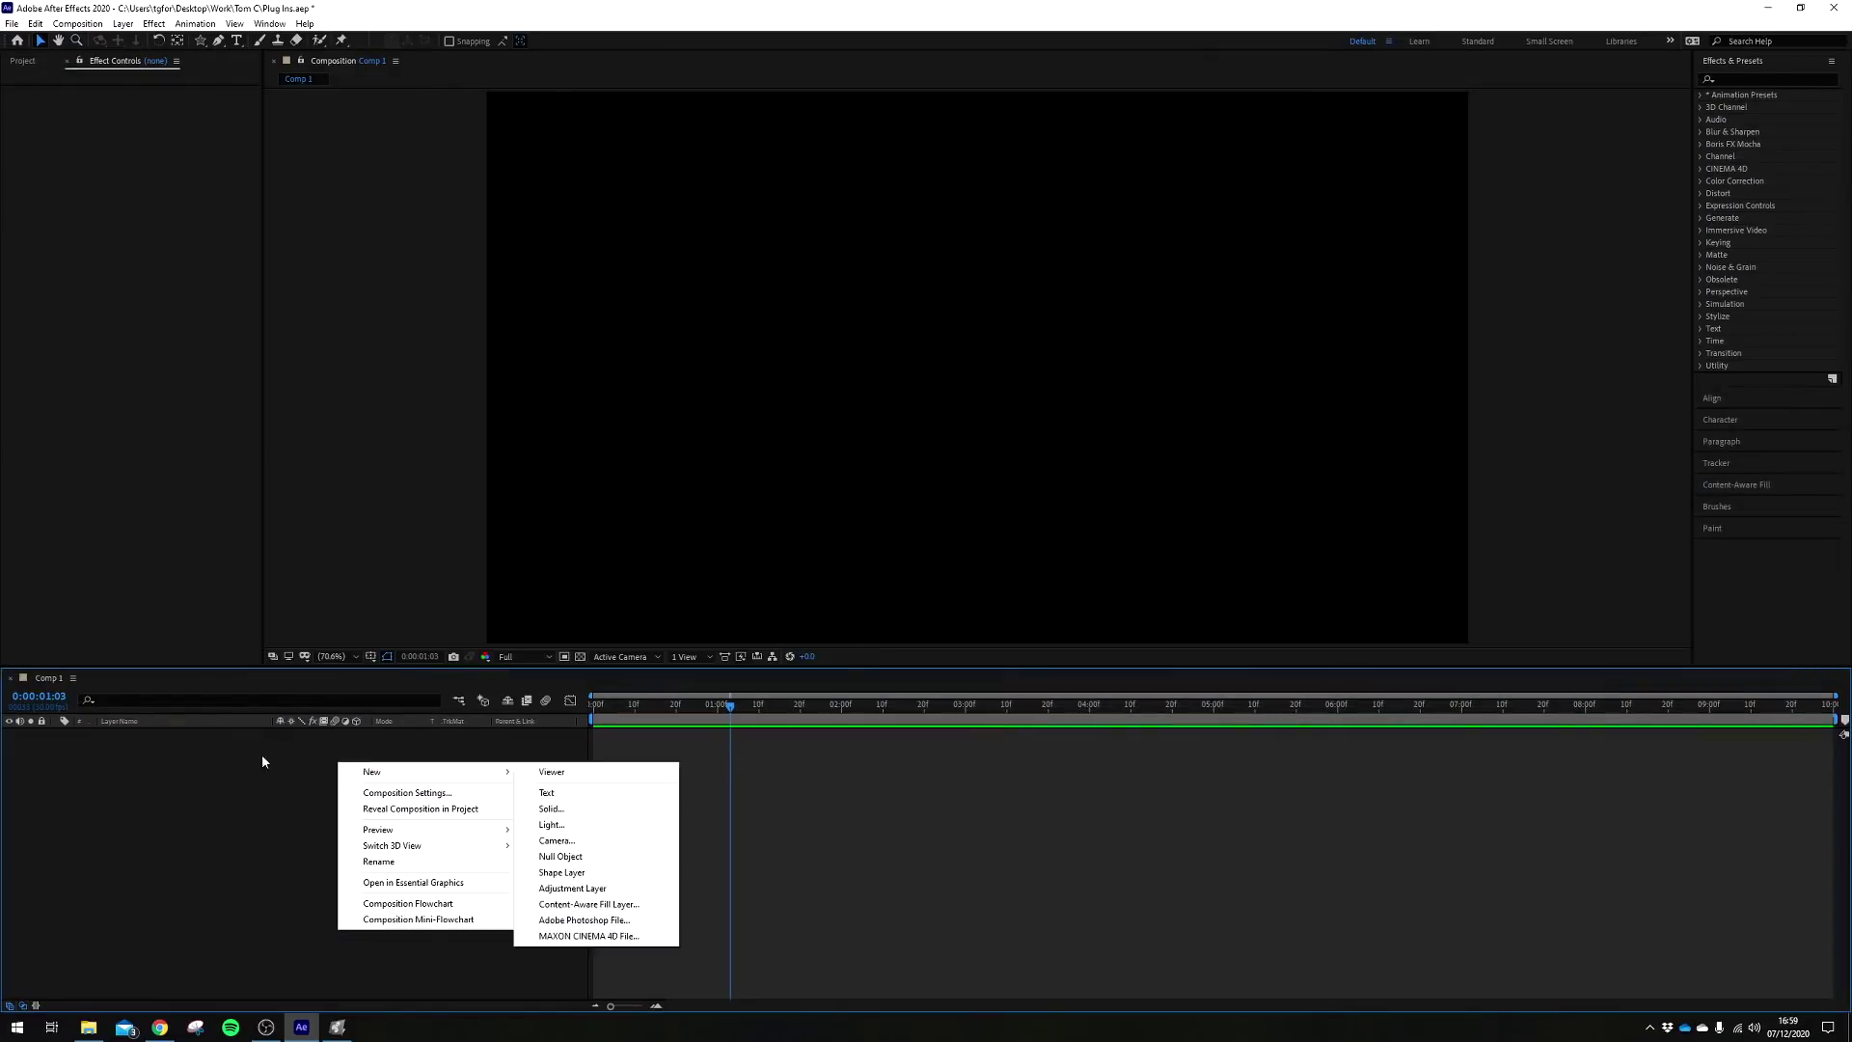
Draw a star shape and centre it horizontally and vertically with the Align panel
click(262, 762)
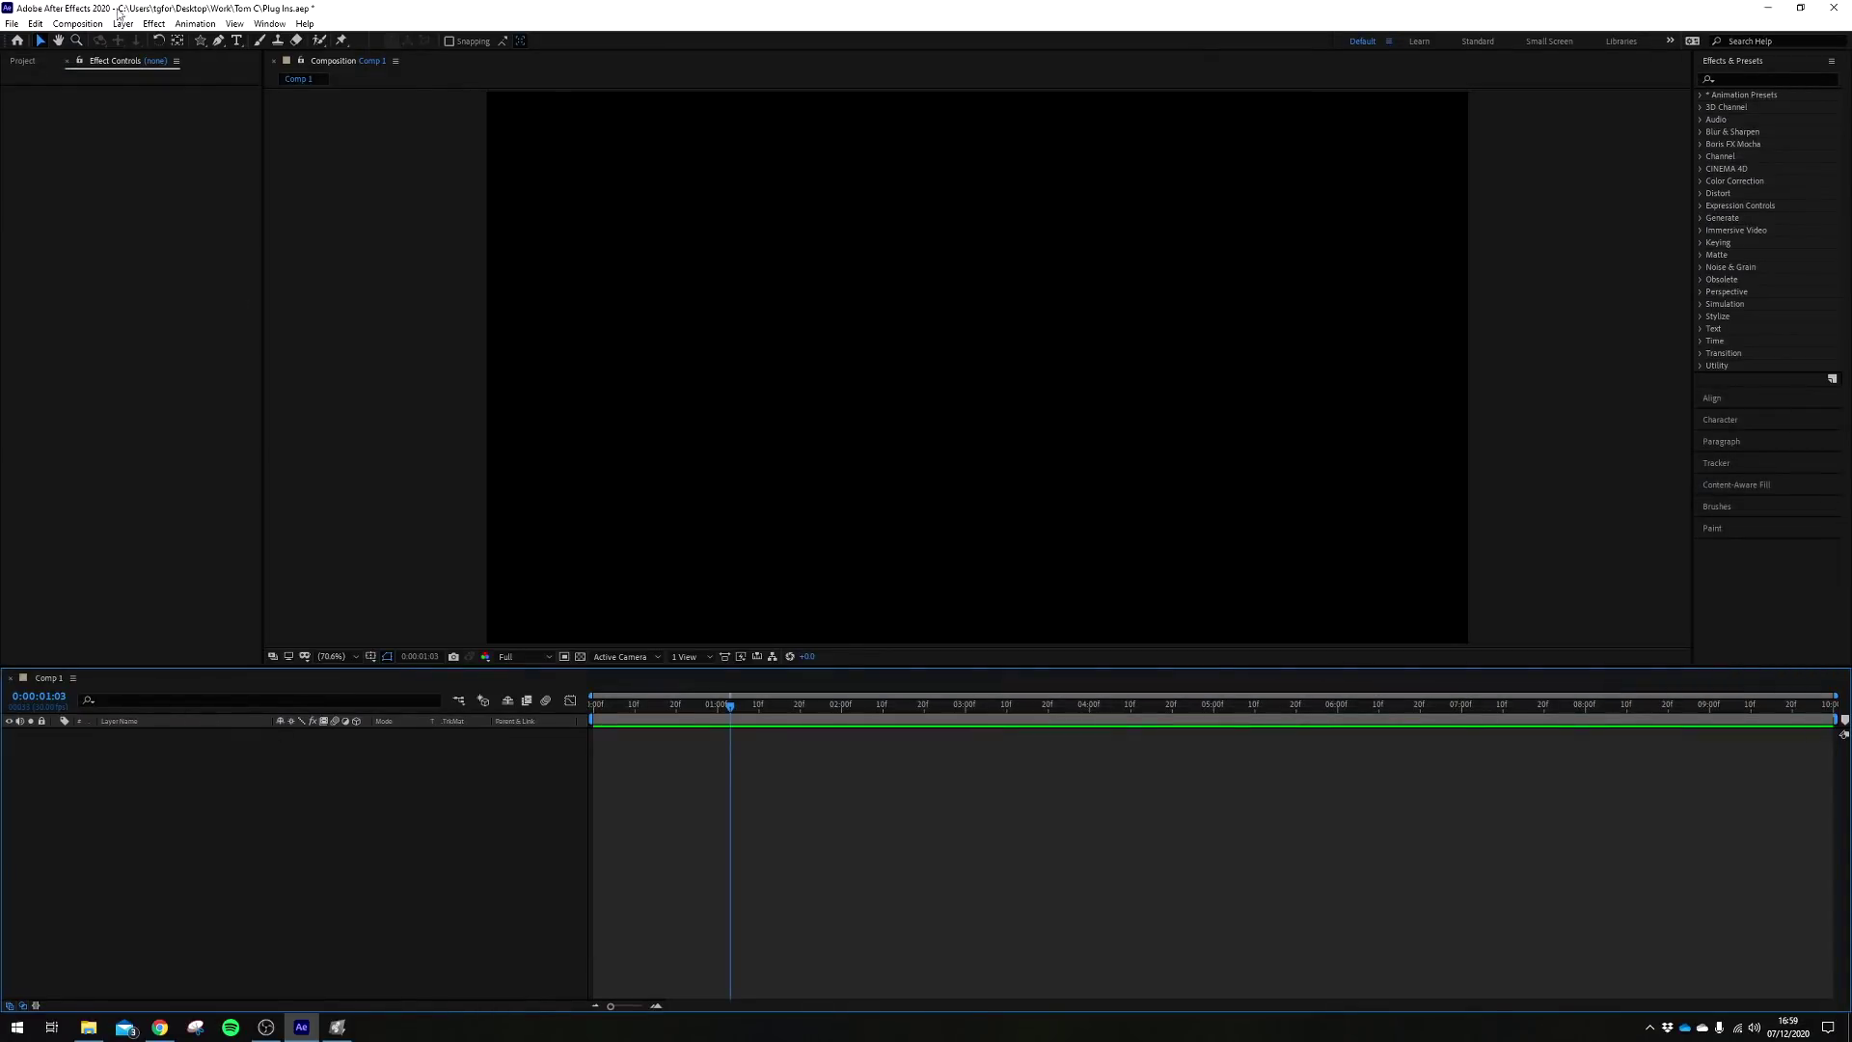
click(200, 40)
mouse_move(943, 348)
mouse_down()
mouse_move(1086, 450)
mouse_move(944, 171)
mouse_up()
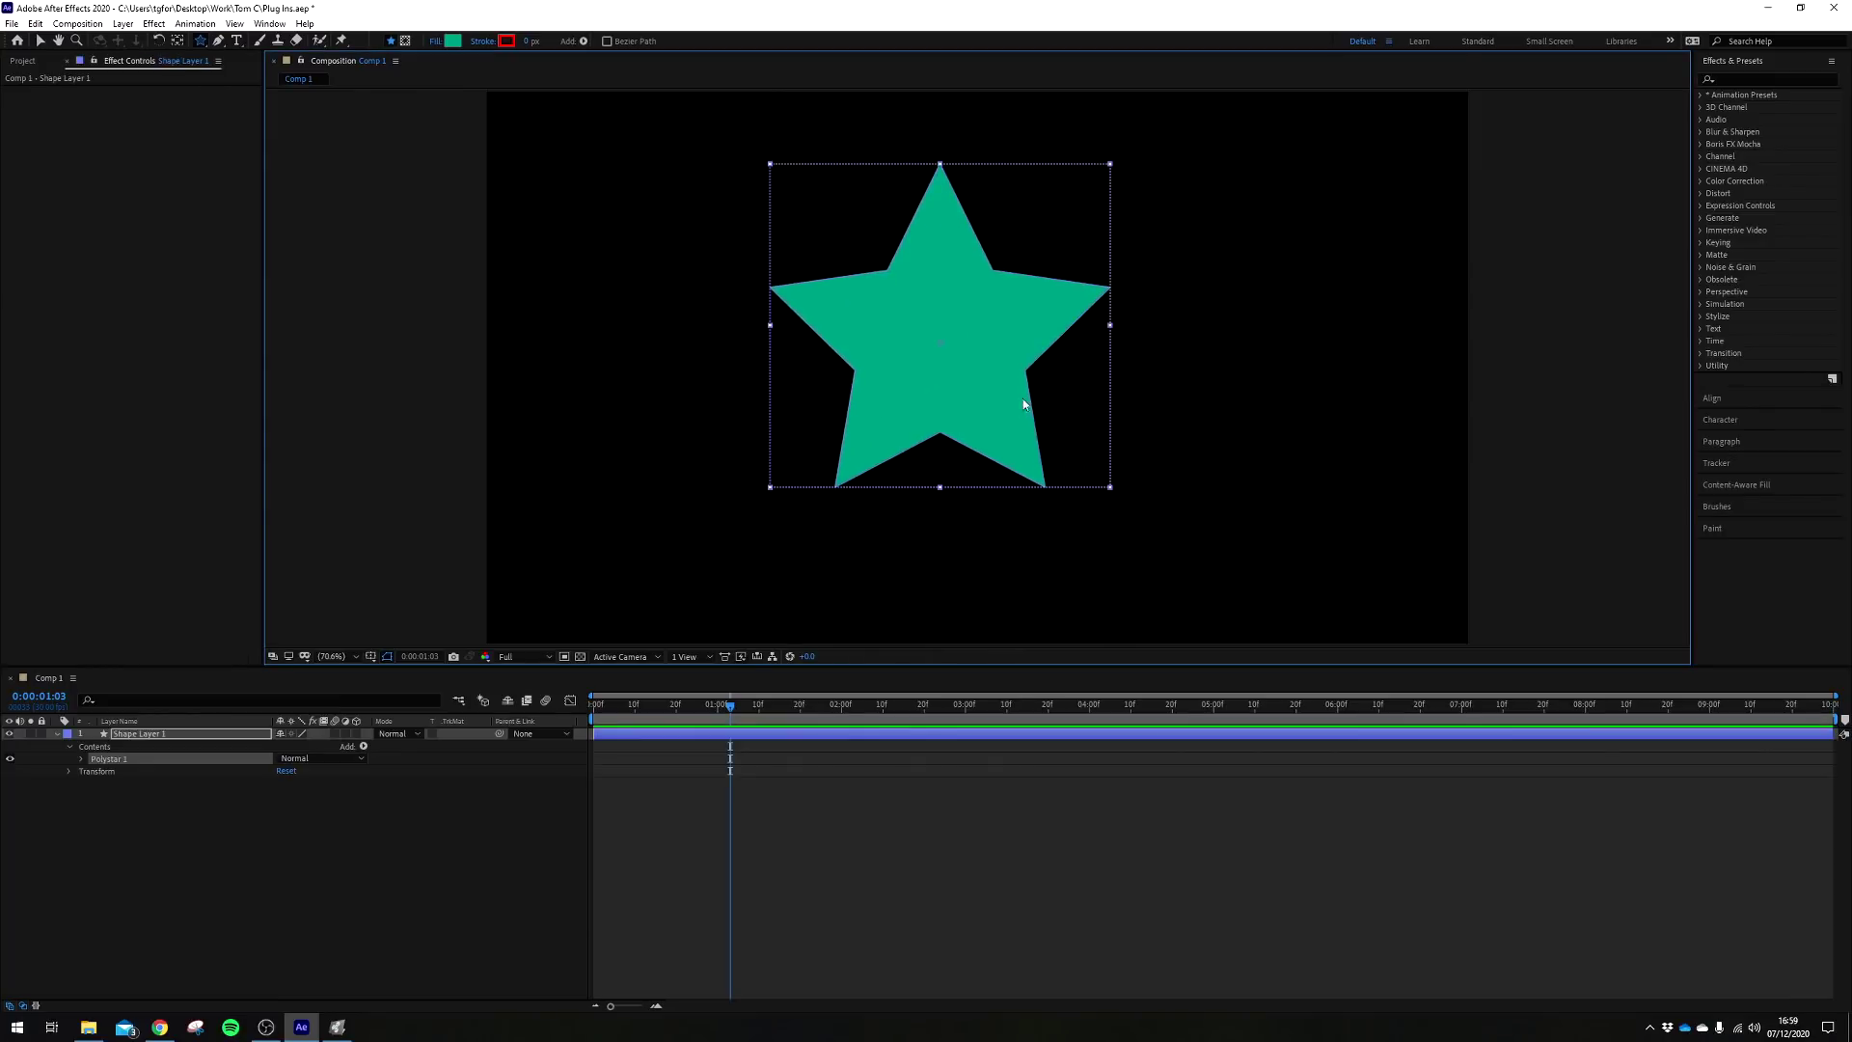
key(v)
drag(932, 325, 1014, 381)
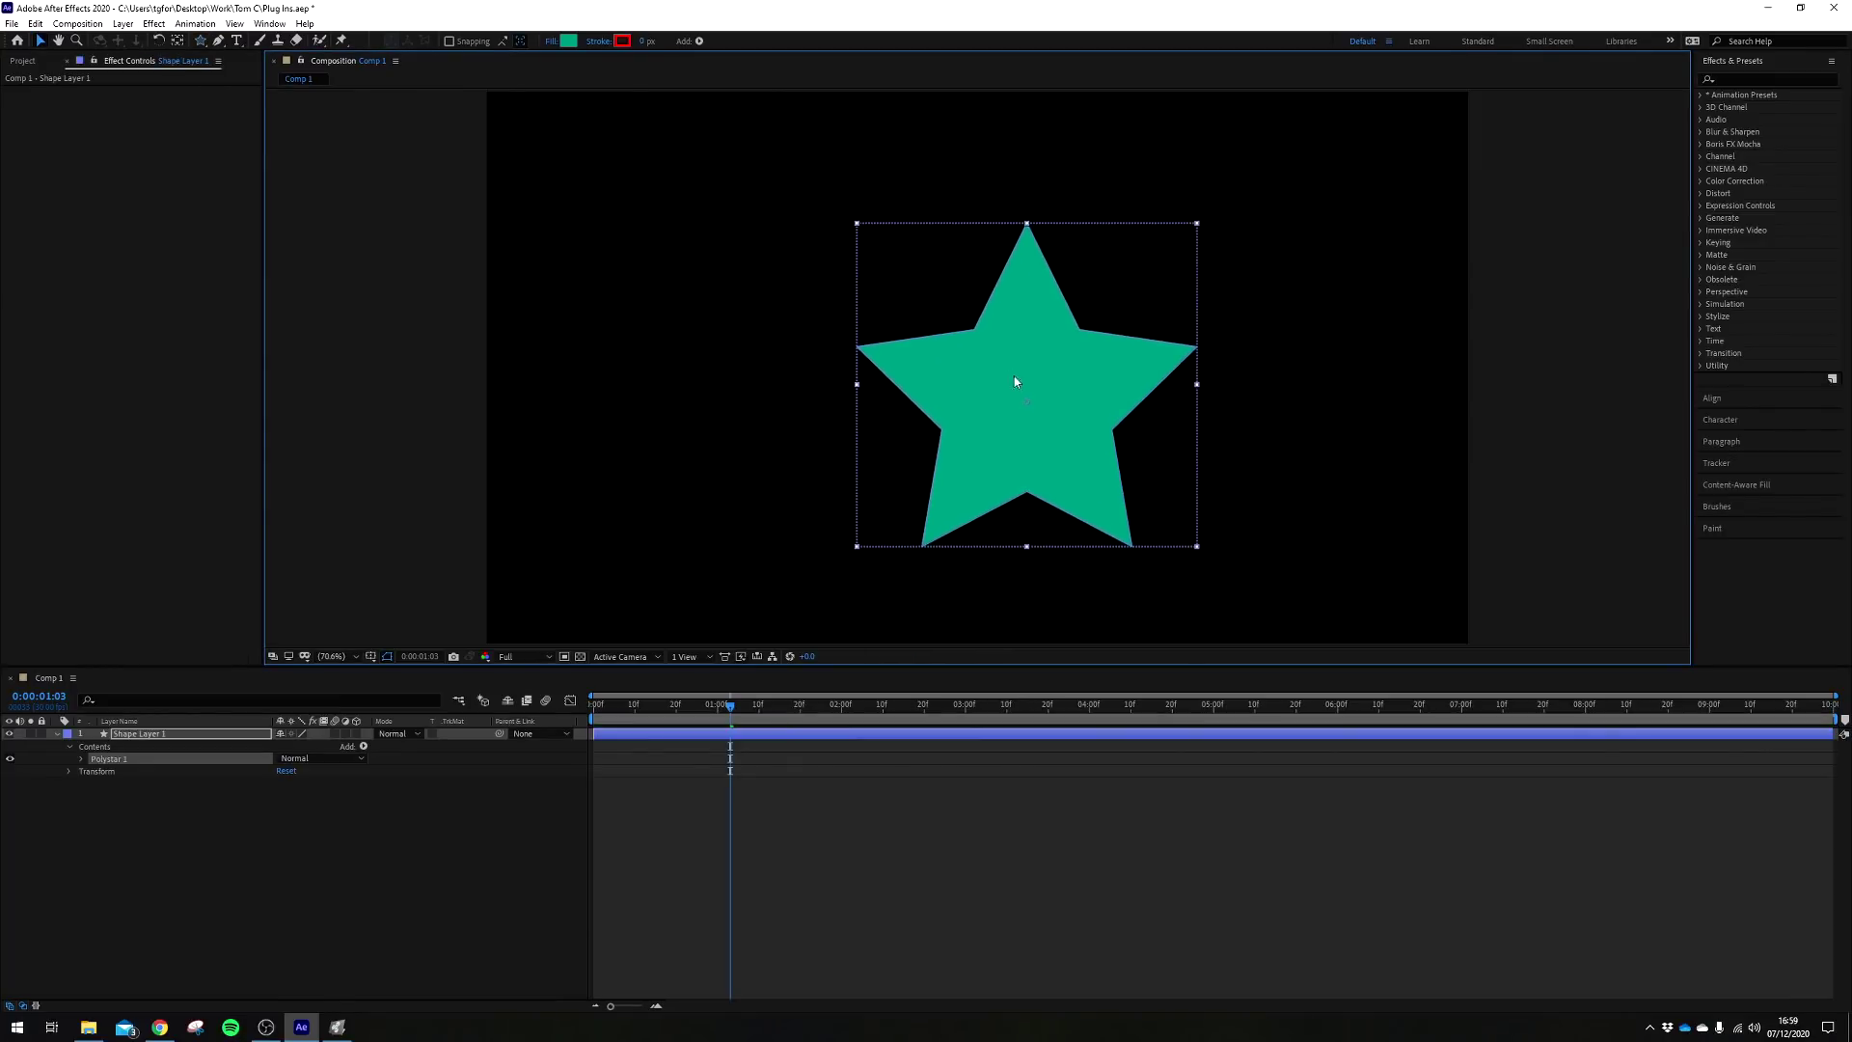
click(1701, 389)
click(1731, 118)
click(1805, 118)
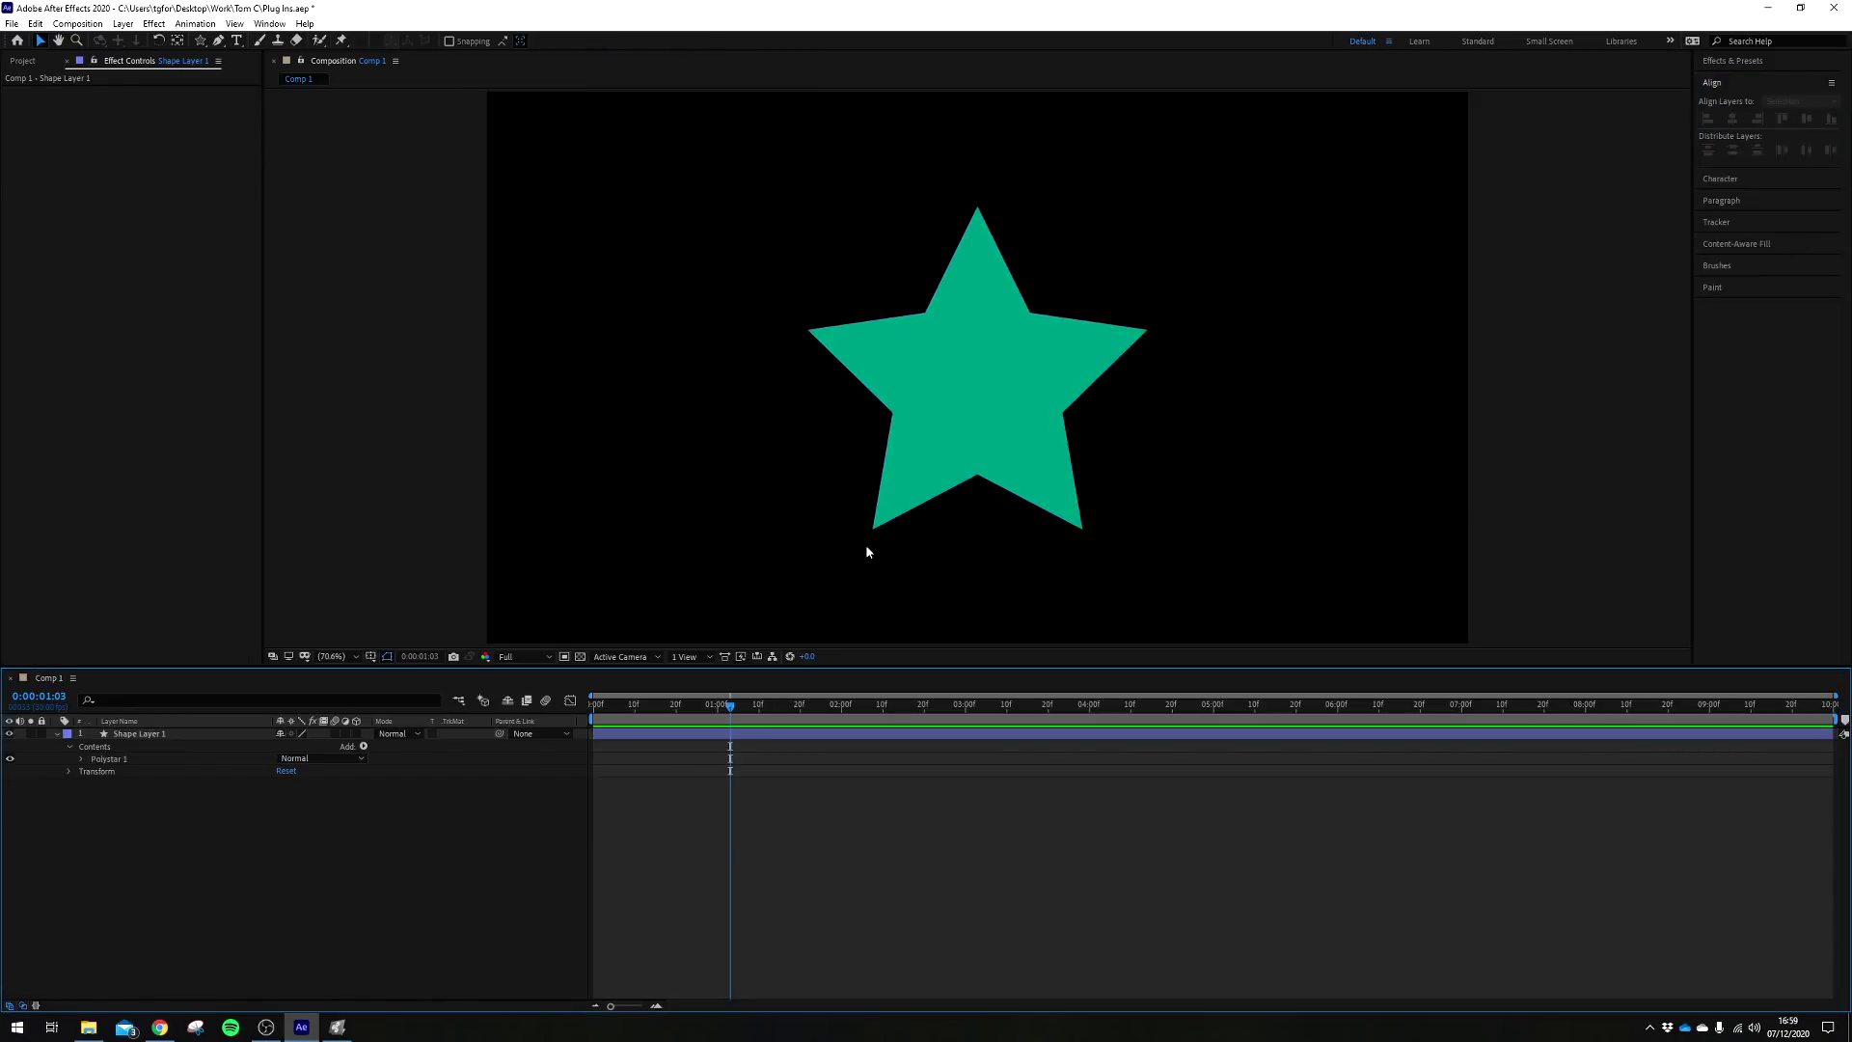
Centre the star layer's anchor point with Center Anchor Point in Layer Content
click(1007, 396)
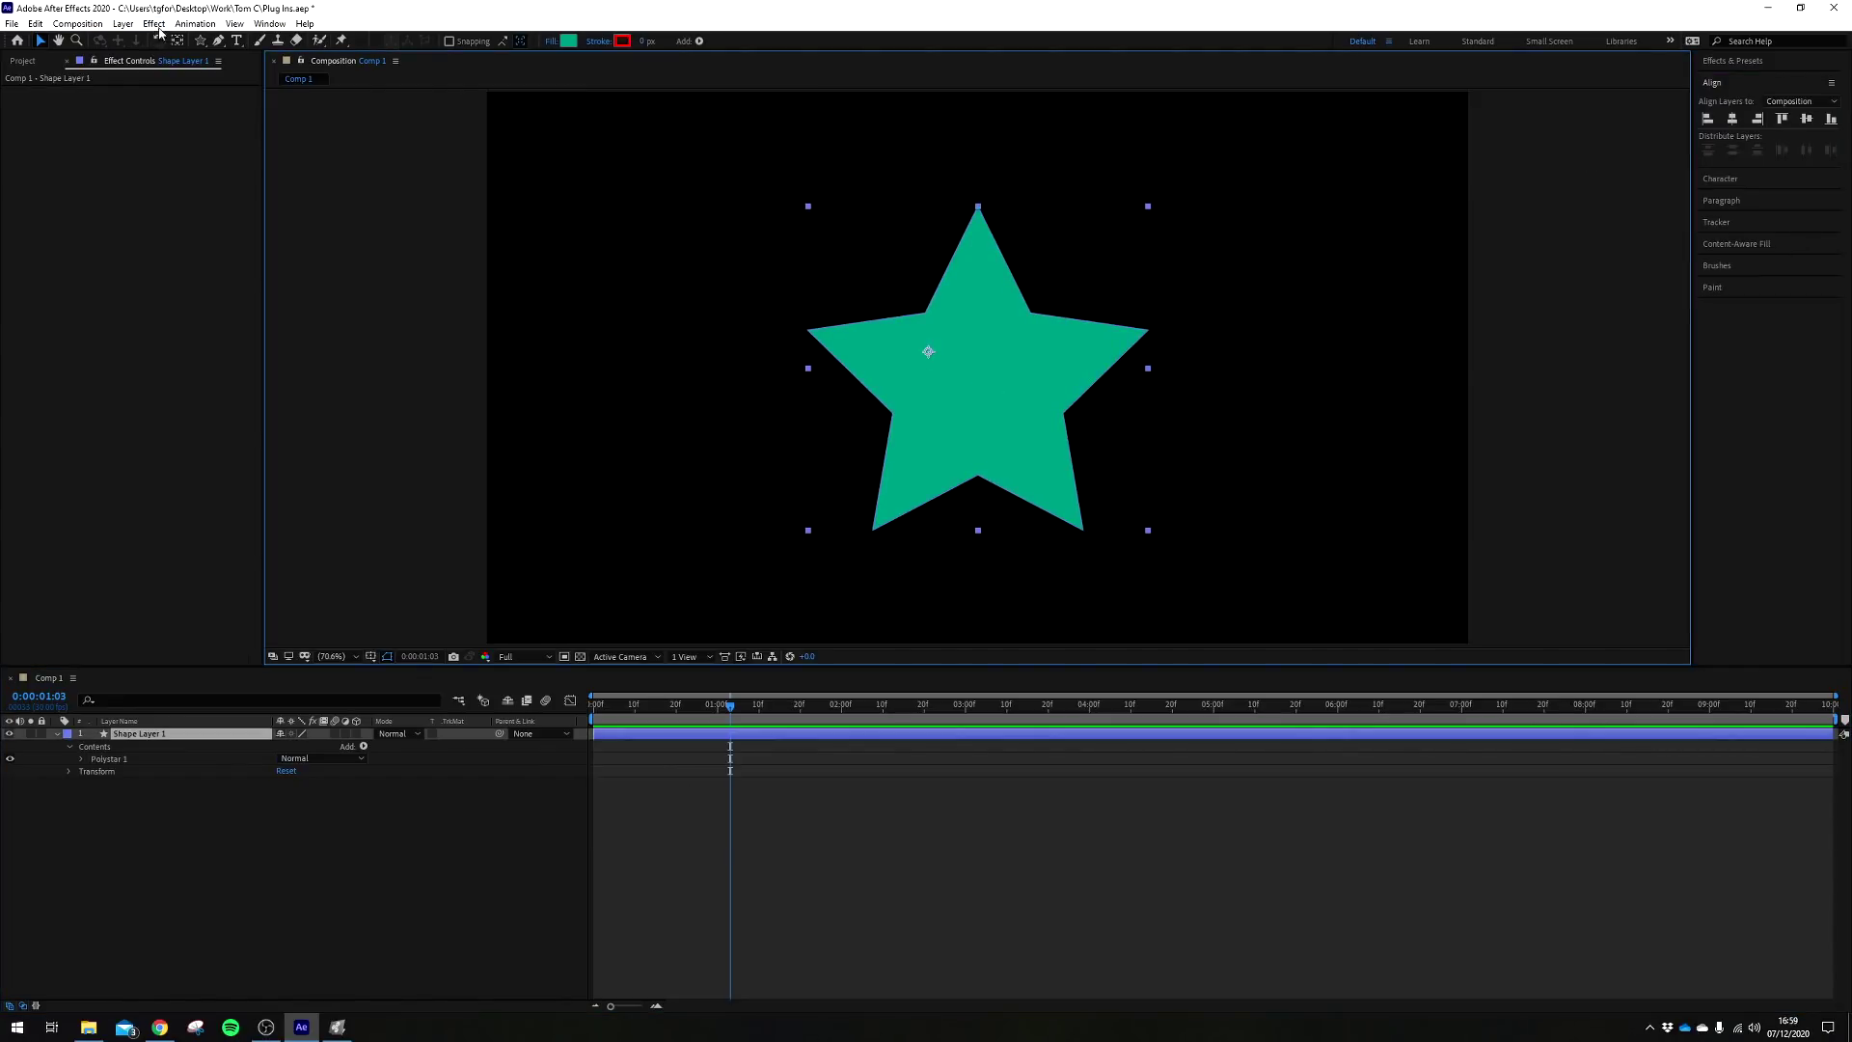
click(123, 23)
mouse_move(153, 194)
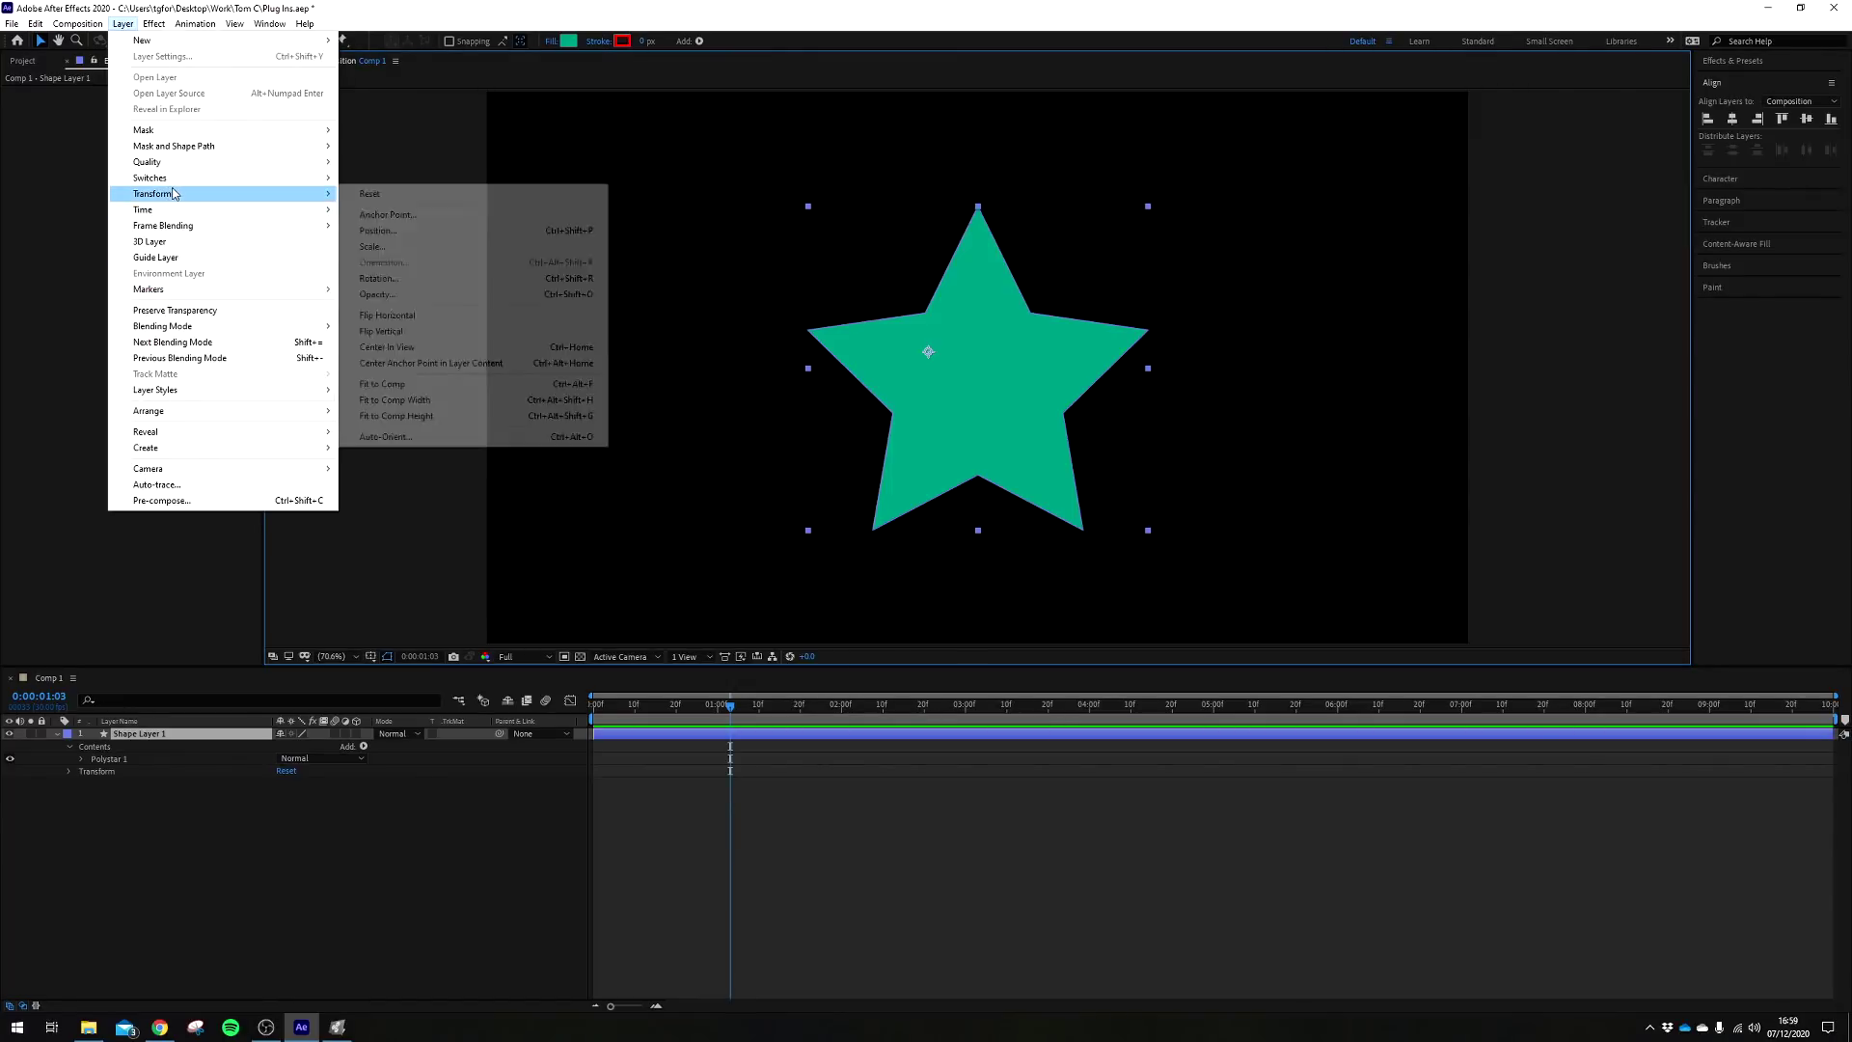
click(450, 363)
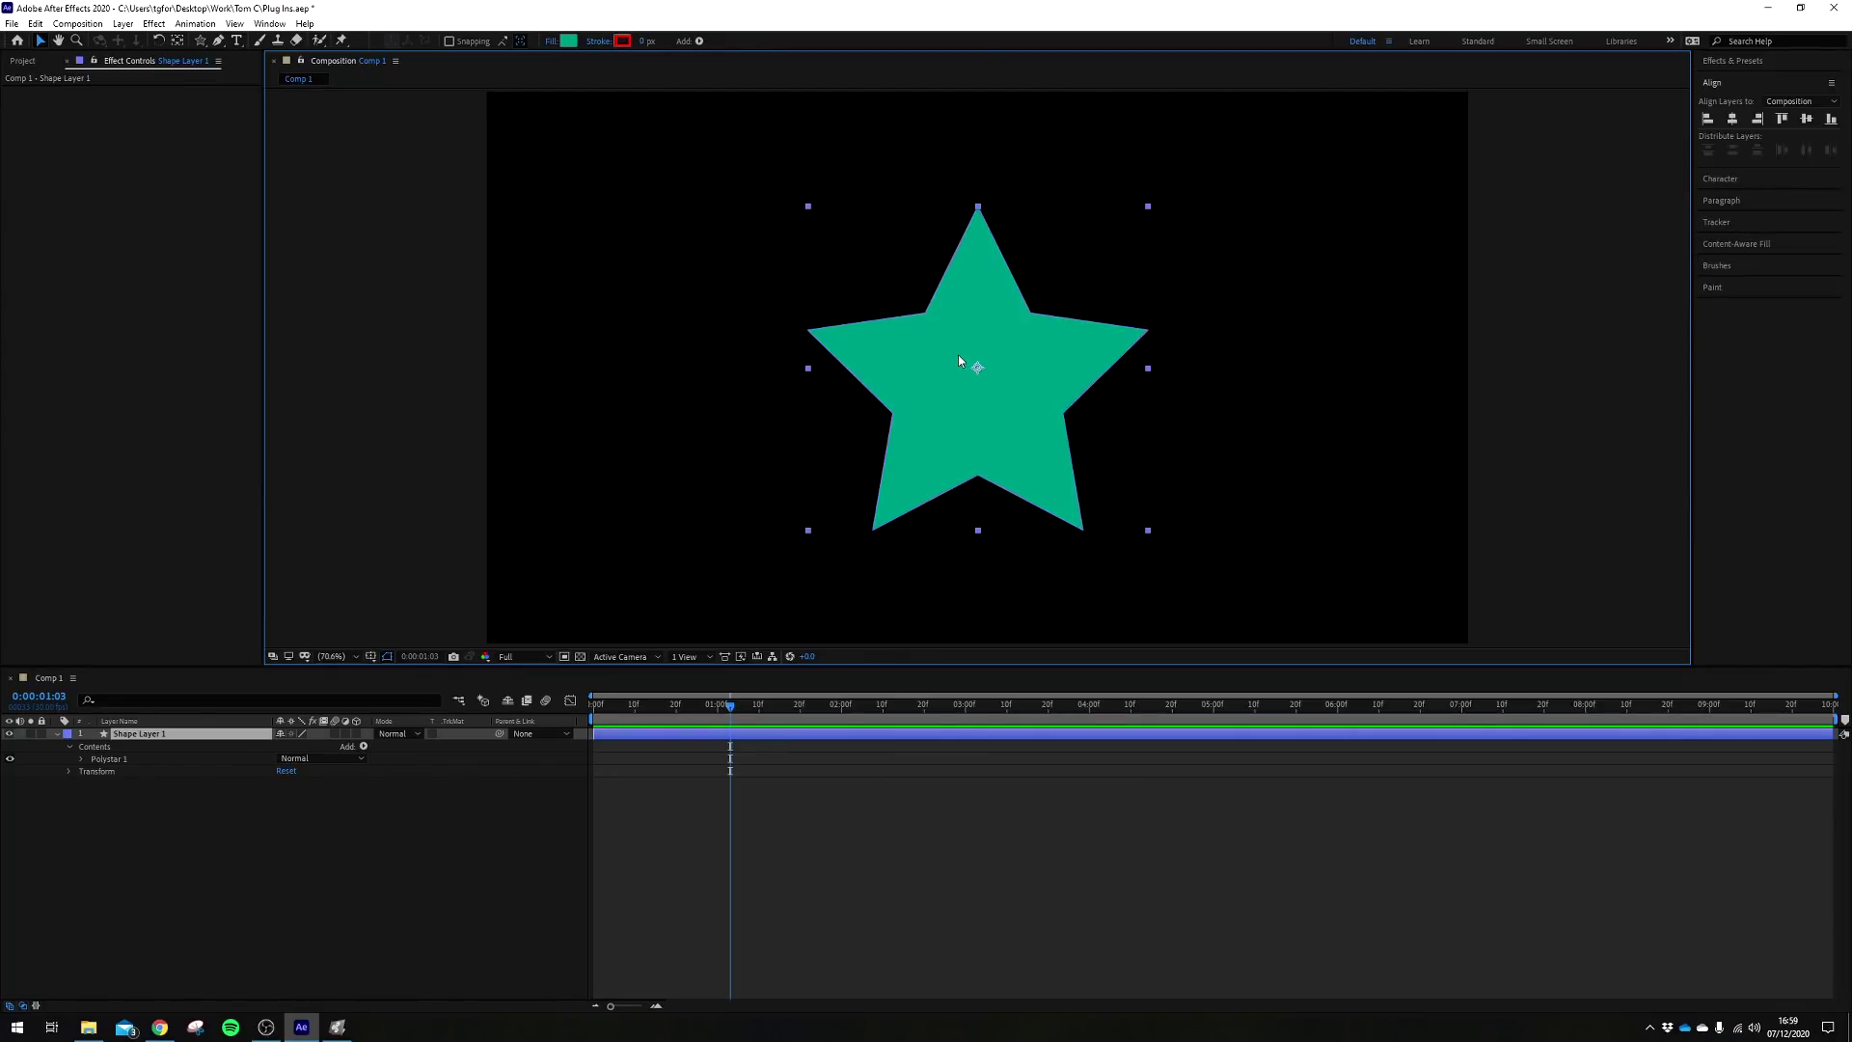
key(ctrl+space)
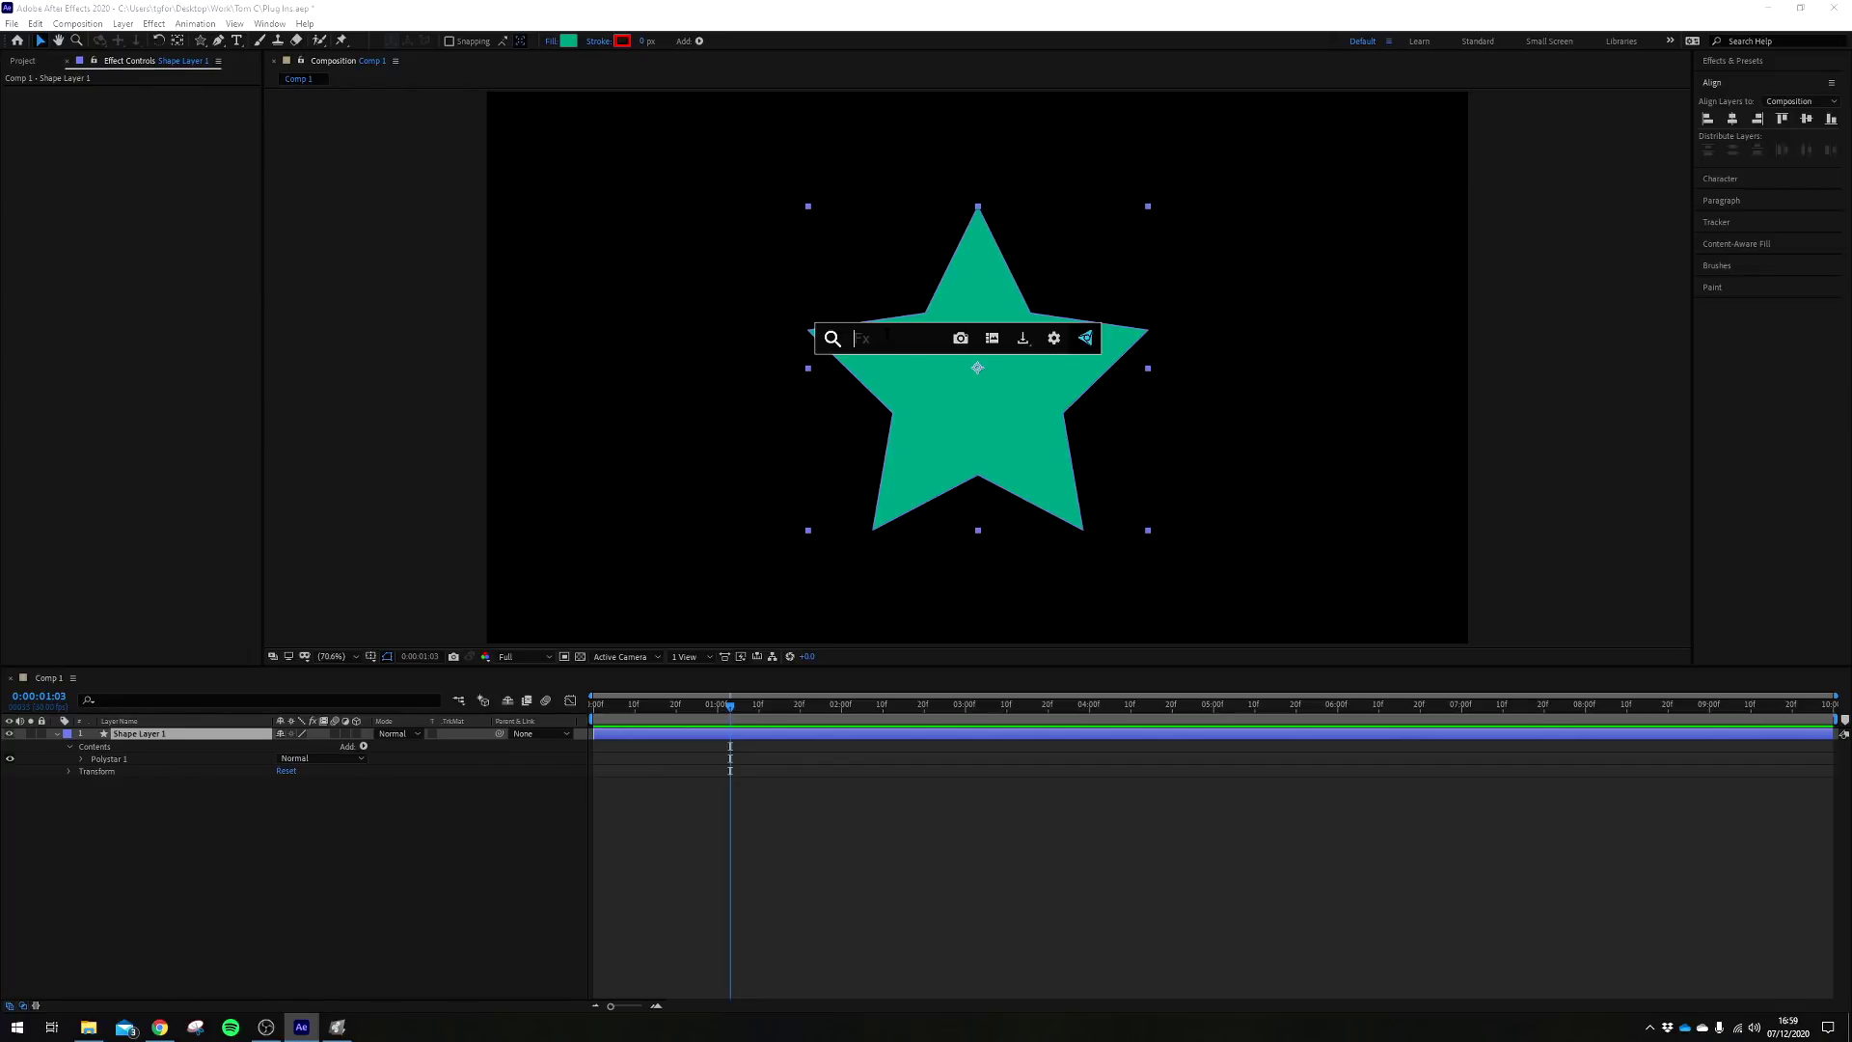
Apply the Fill effect to the star from the FX Console search bar
click(1740, 61)
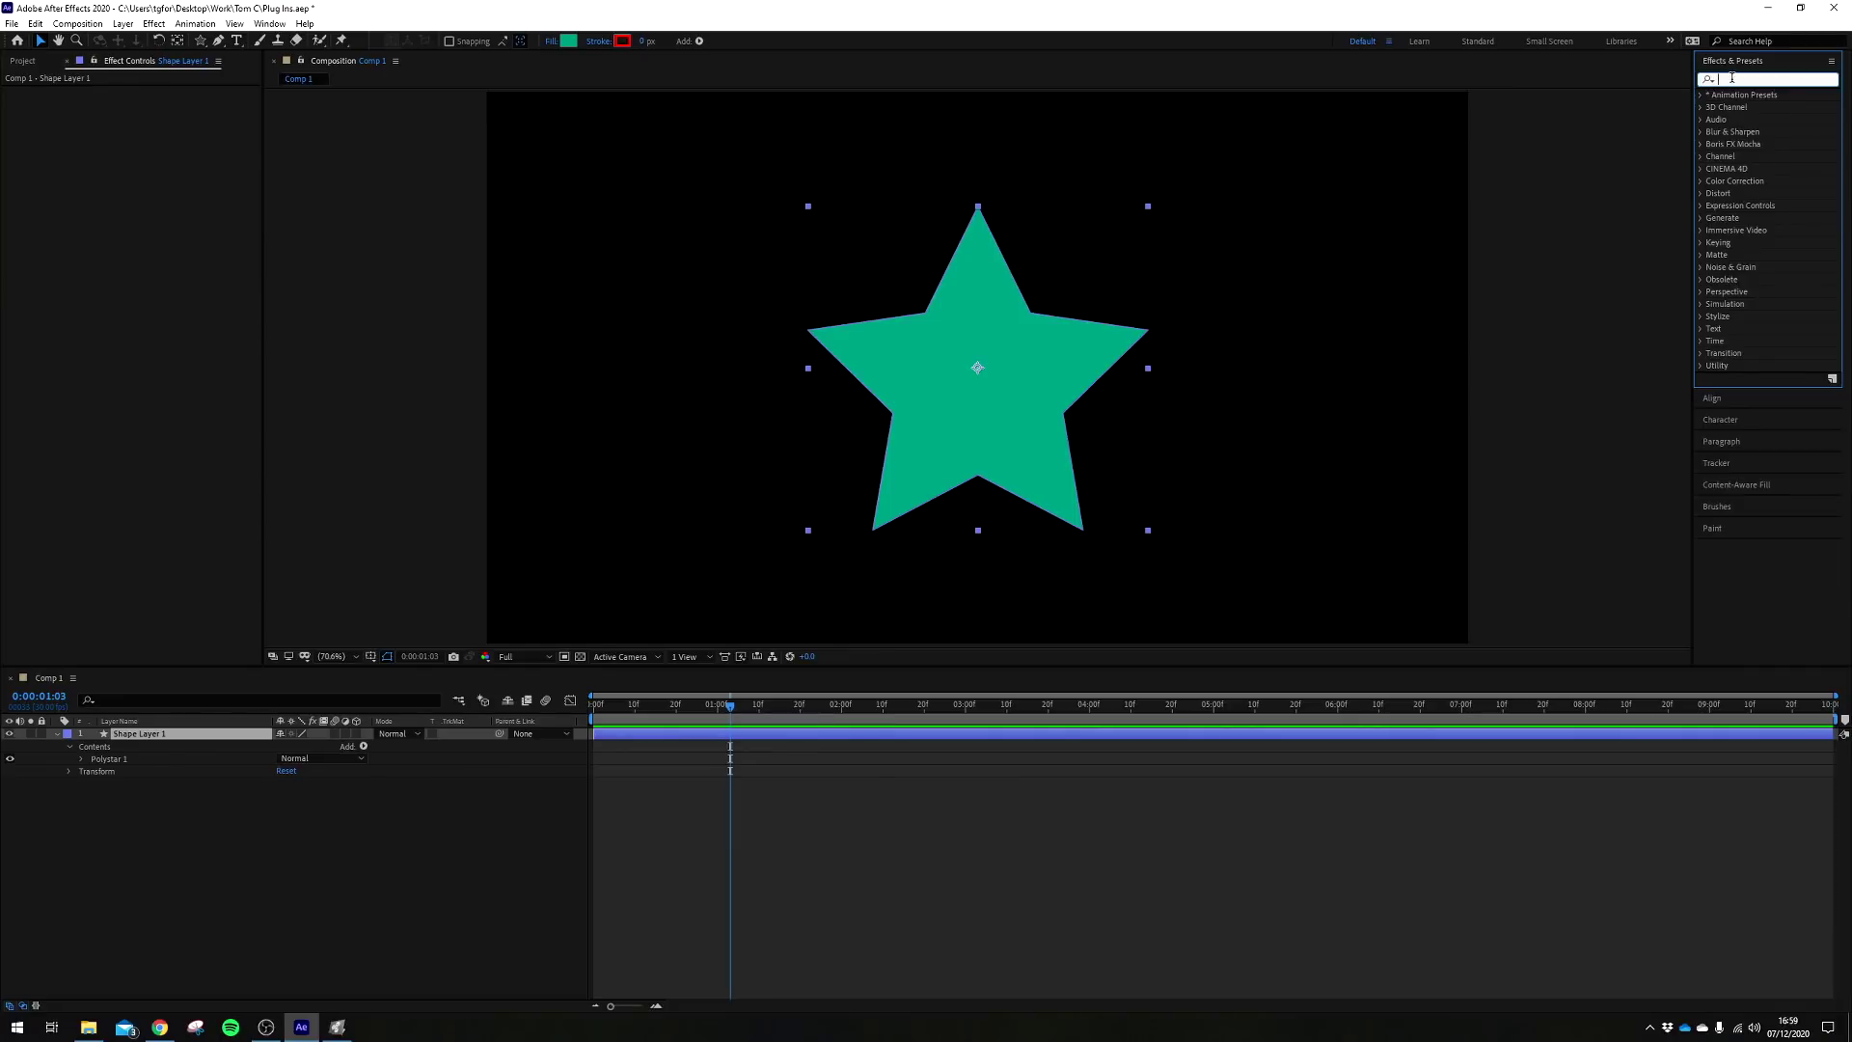
text(fill)
drag(1743, 168, 1011, 367)
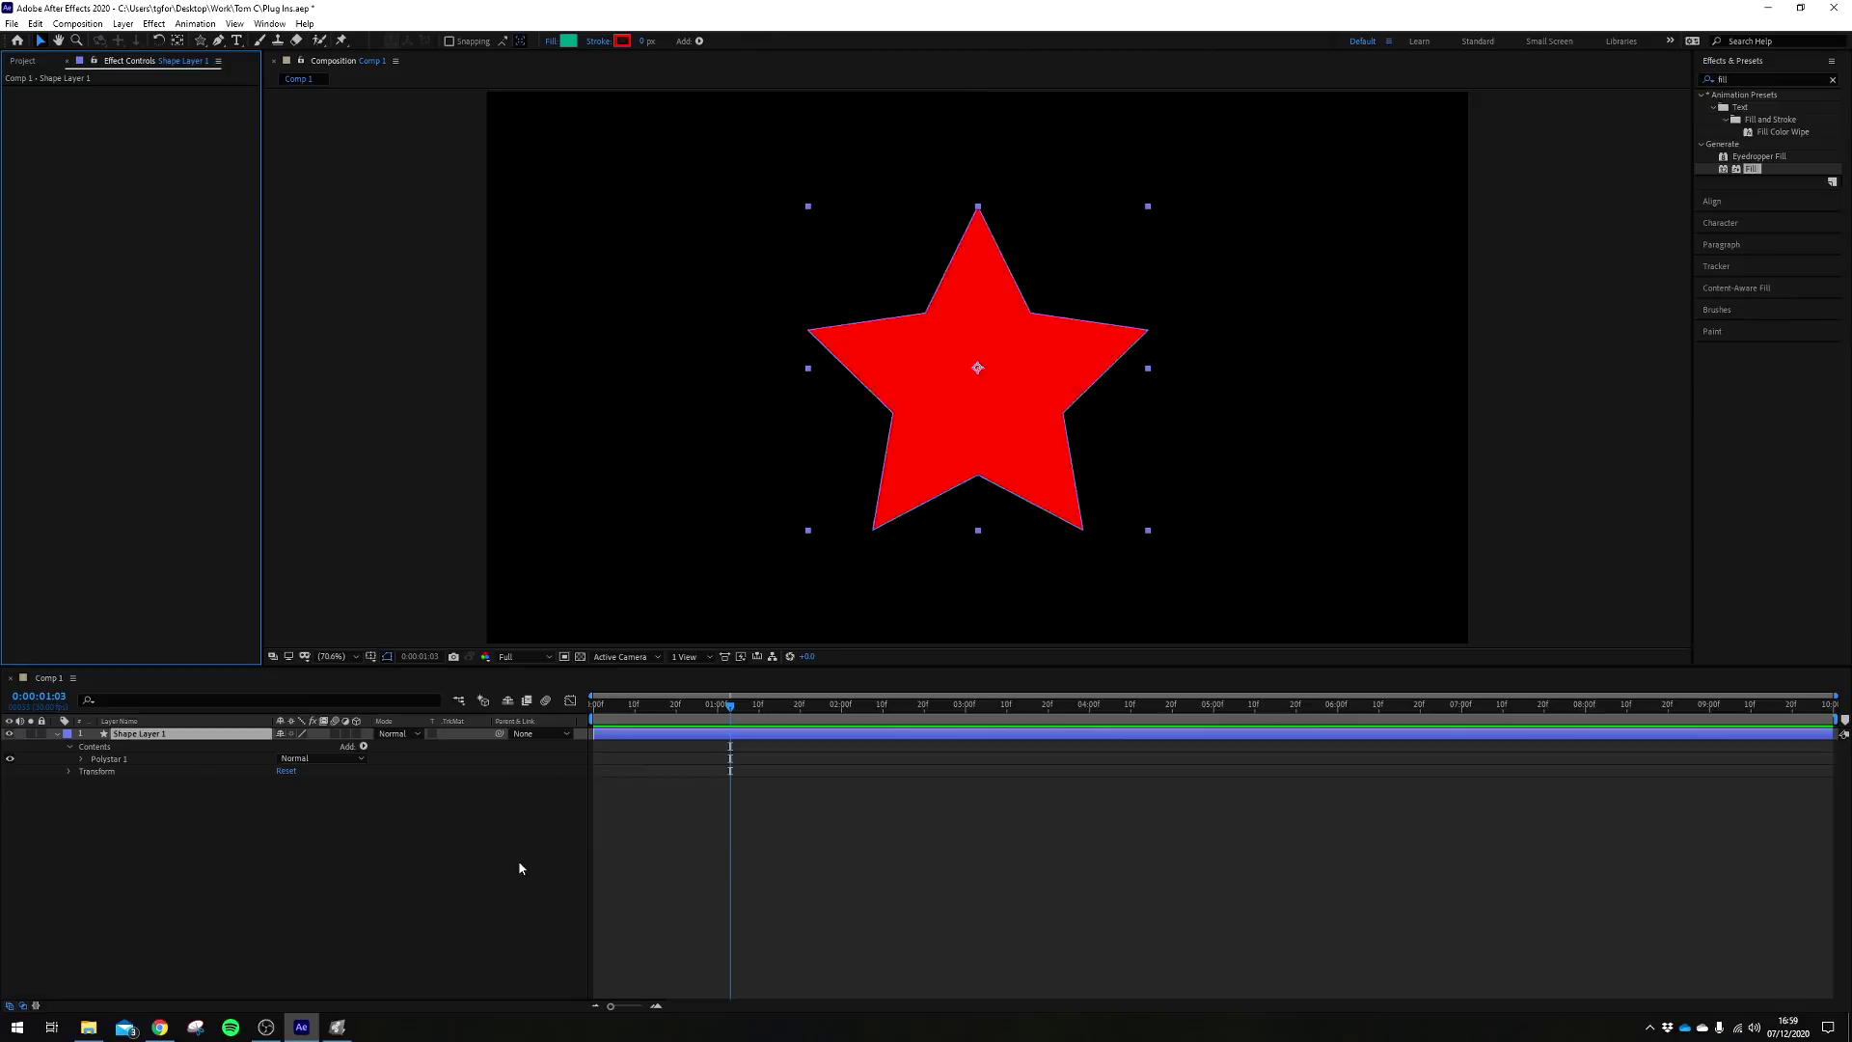
key(ctrl+z)
click(993, 424)
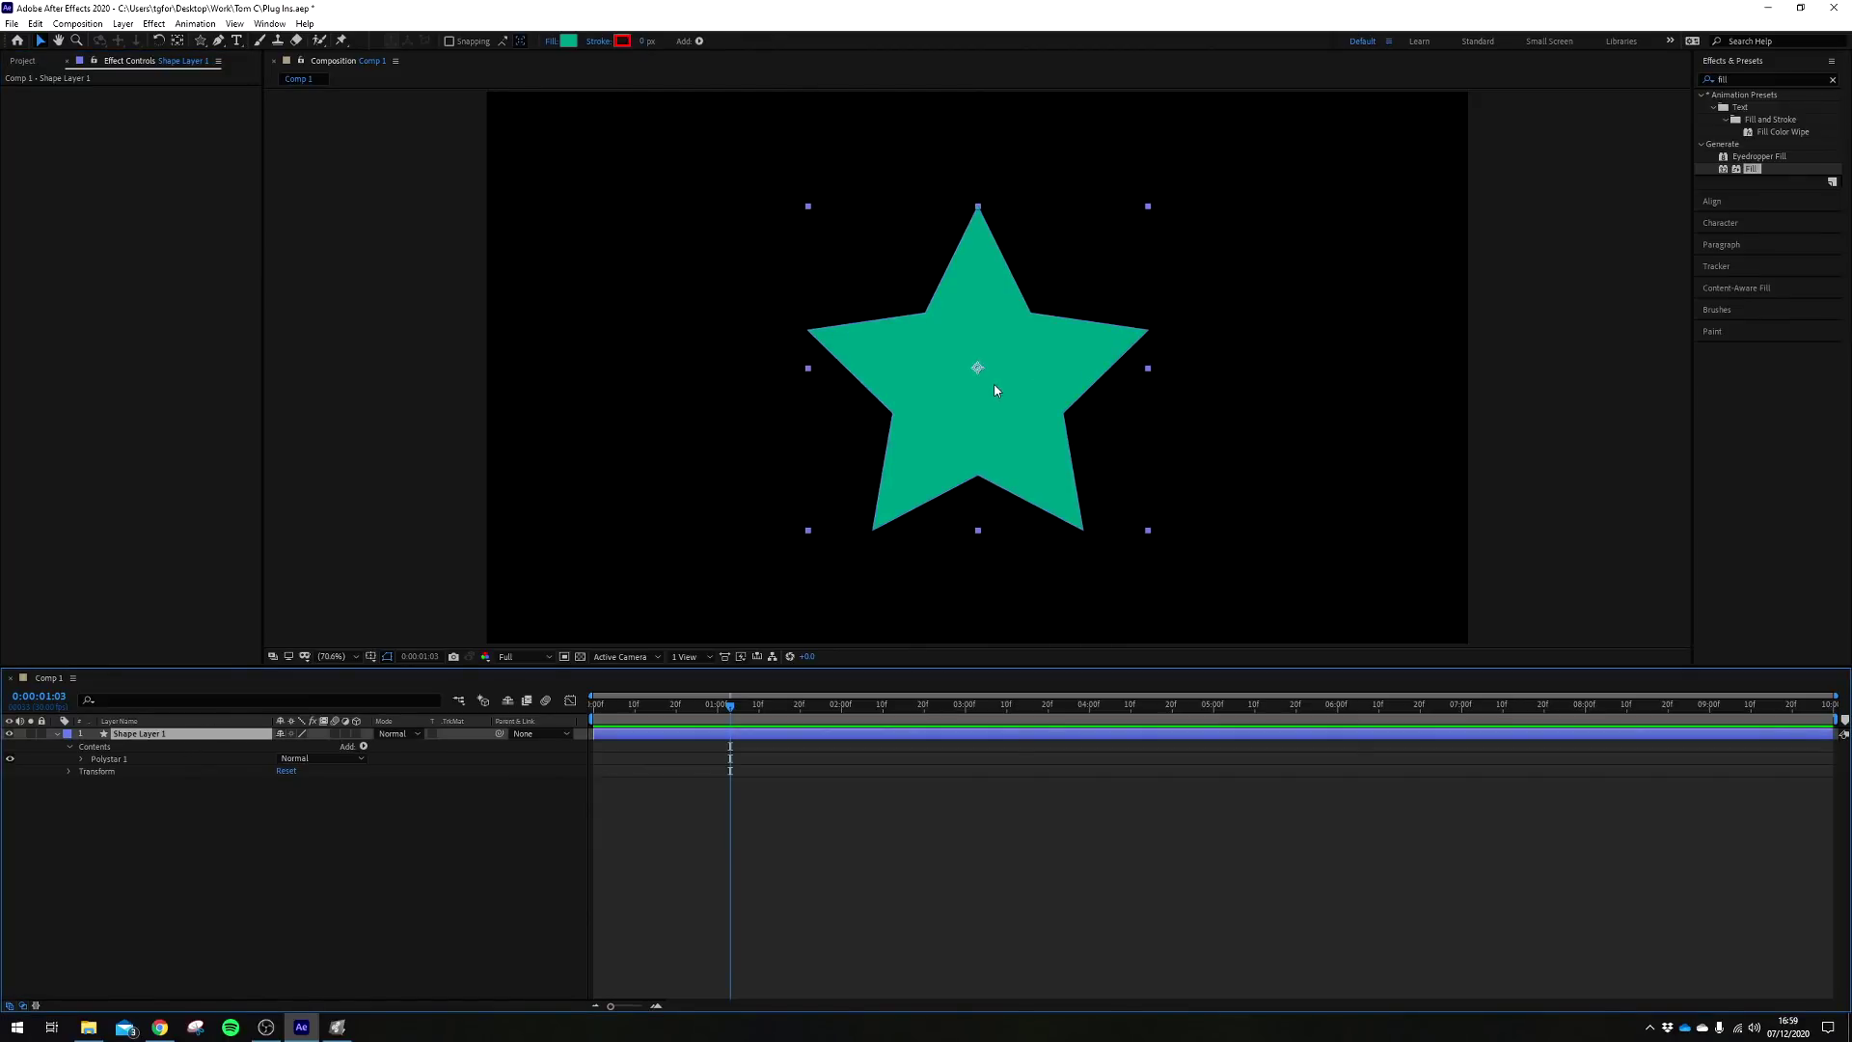
click(993, 389)
key(ctrl+space)
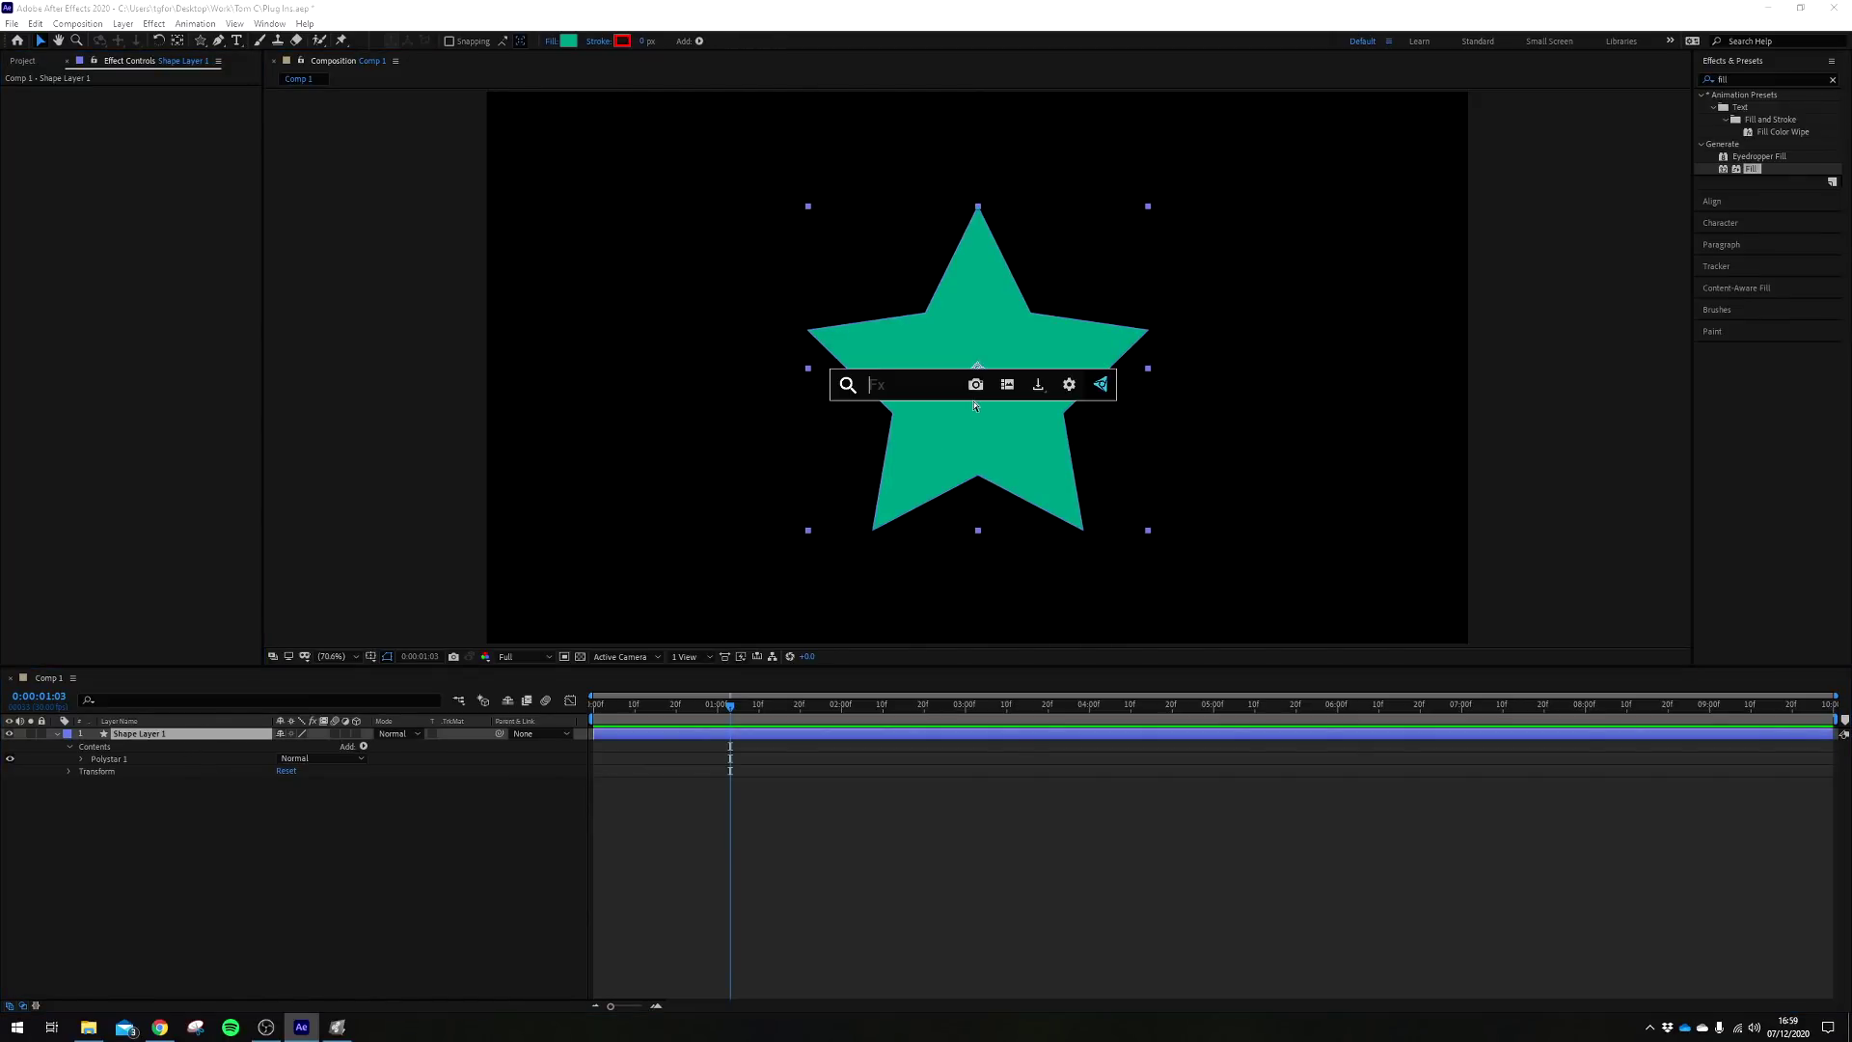
text(fi)
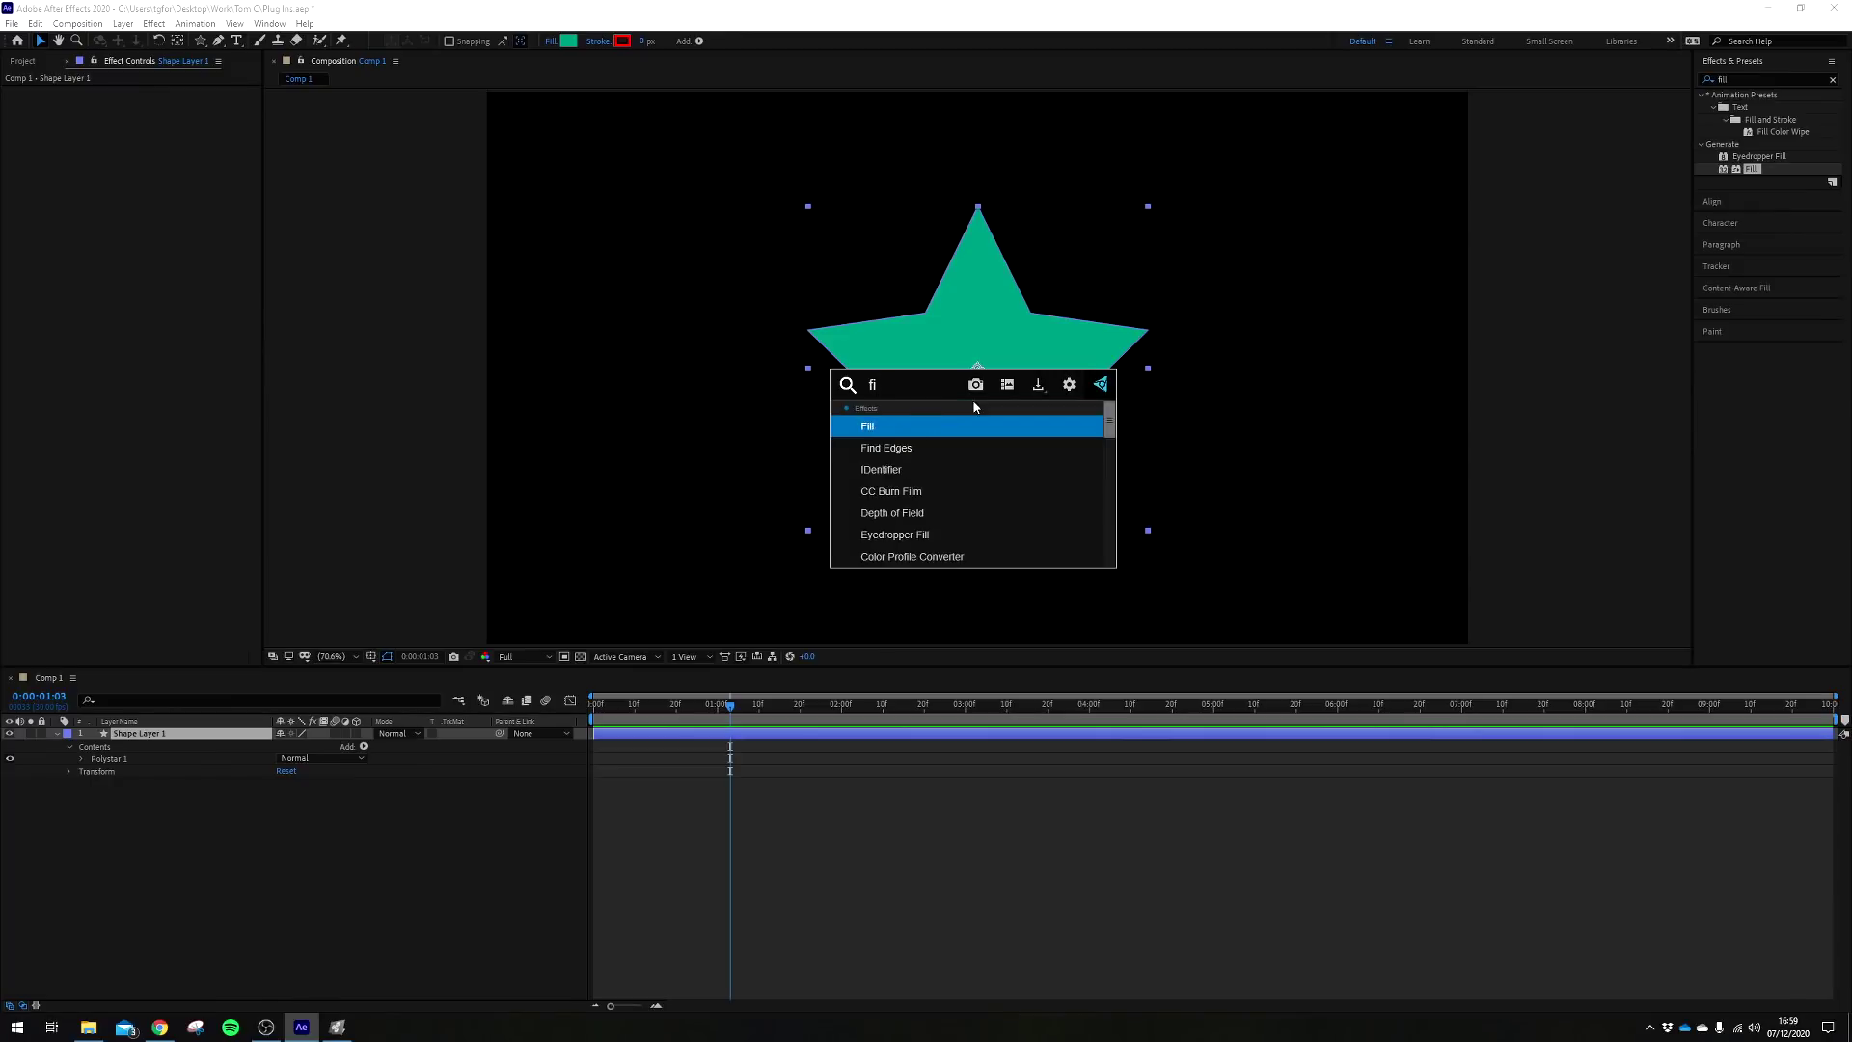
text(ll)
click(913, 425)
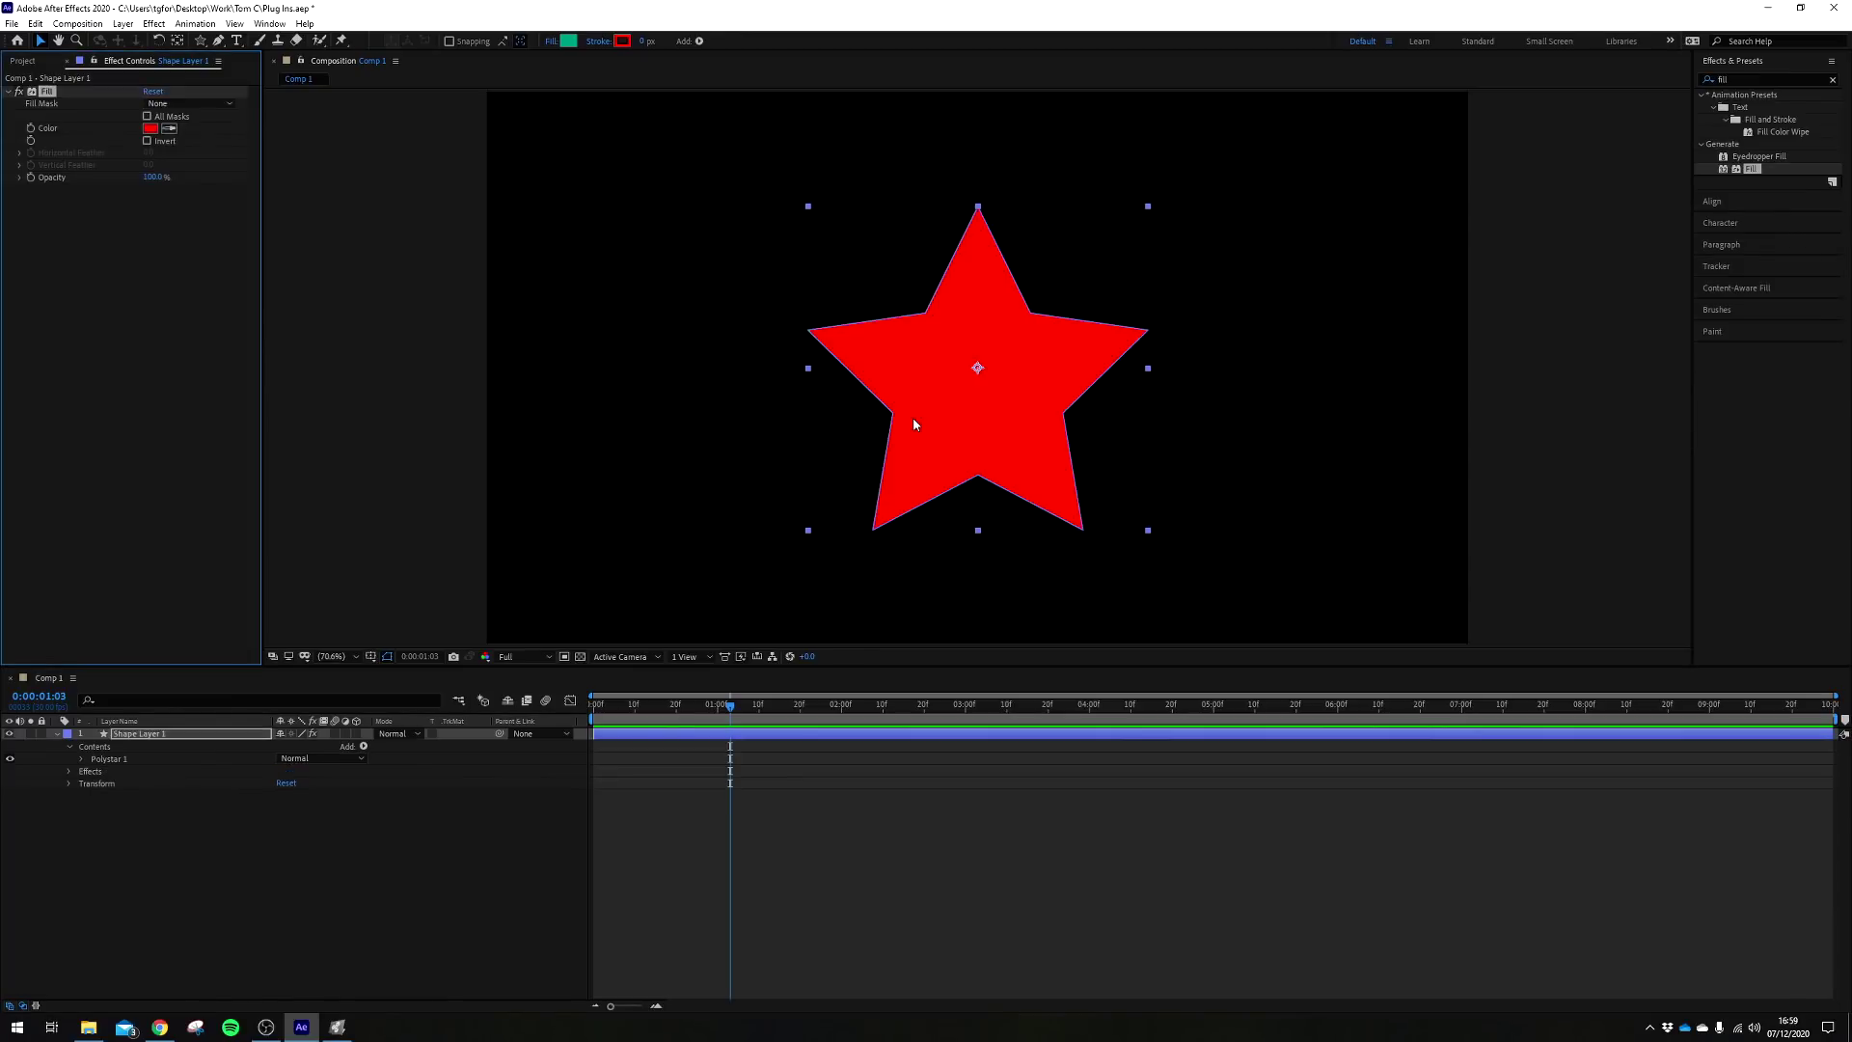
Change the star's Fill colour to a dark olive green
click(357, 889)
drag(650, 705, 819, 709)
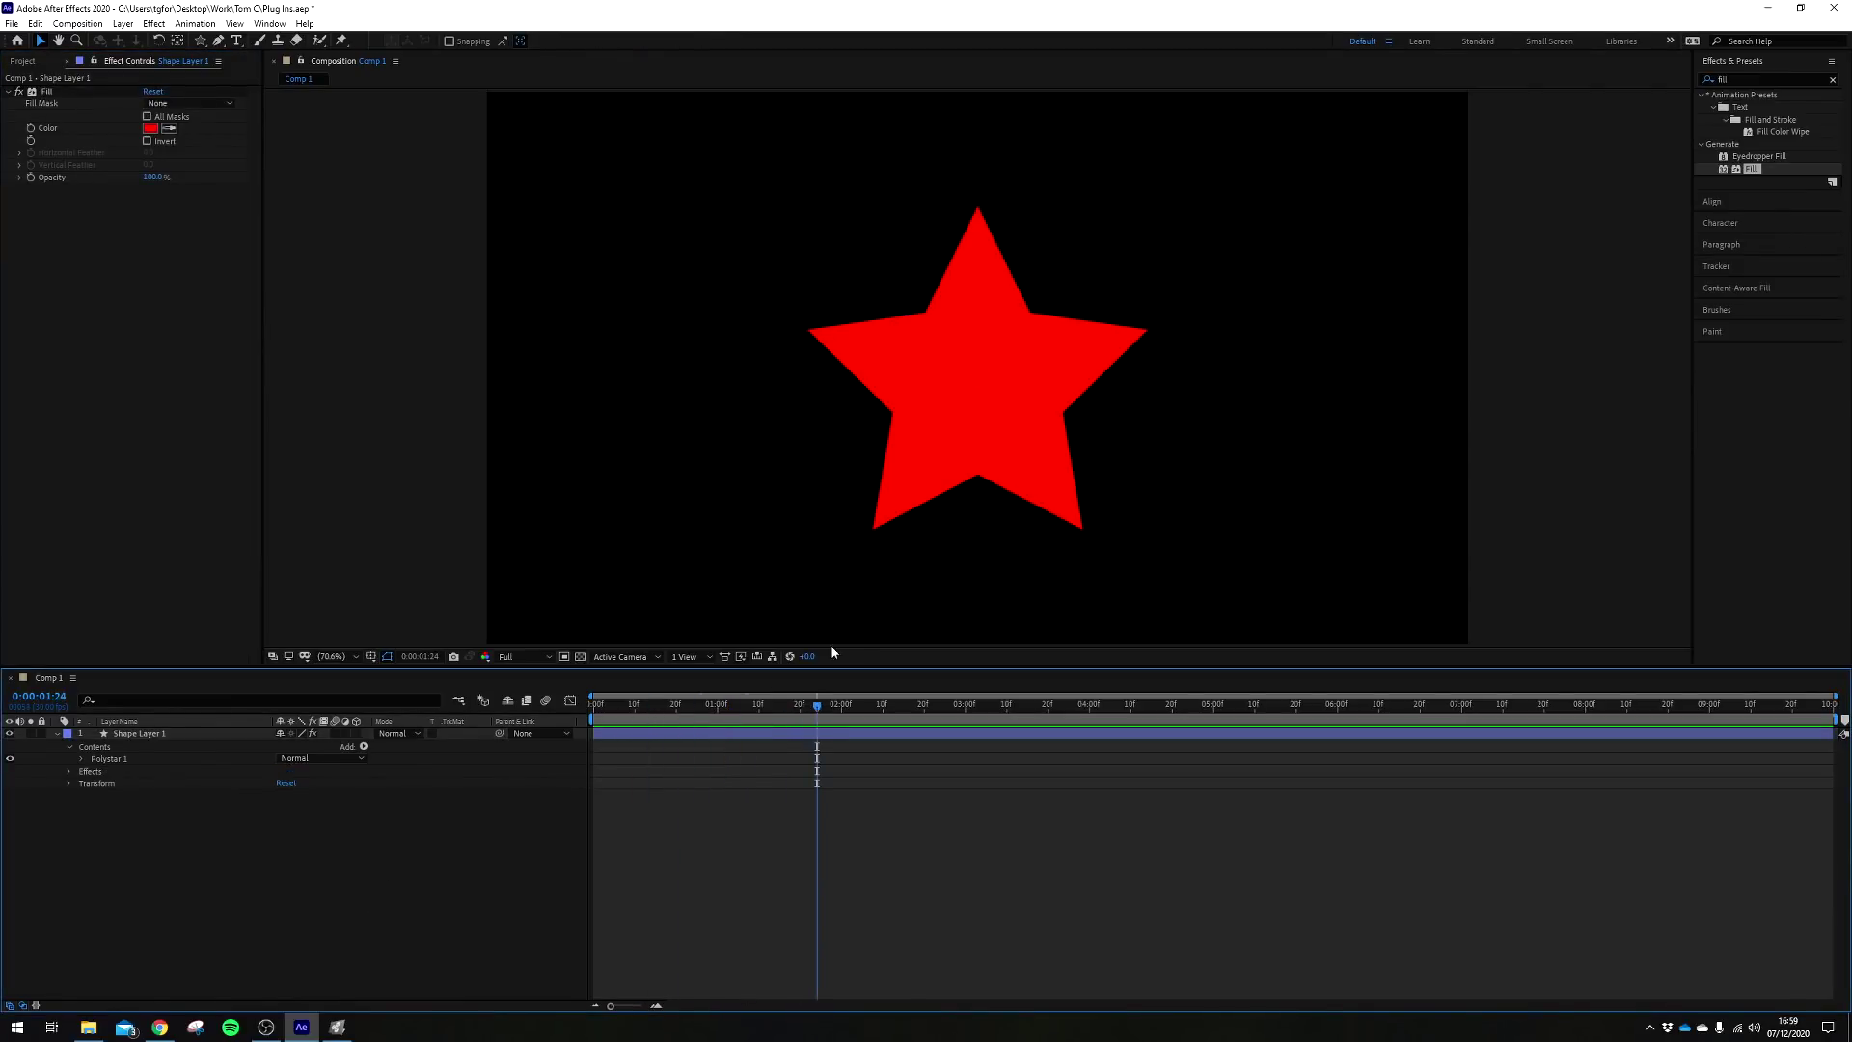
click(966, 387)
click(150, 131)
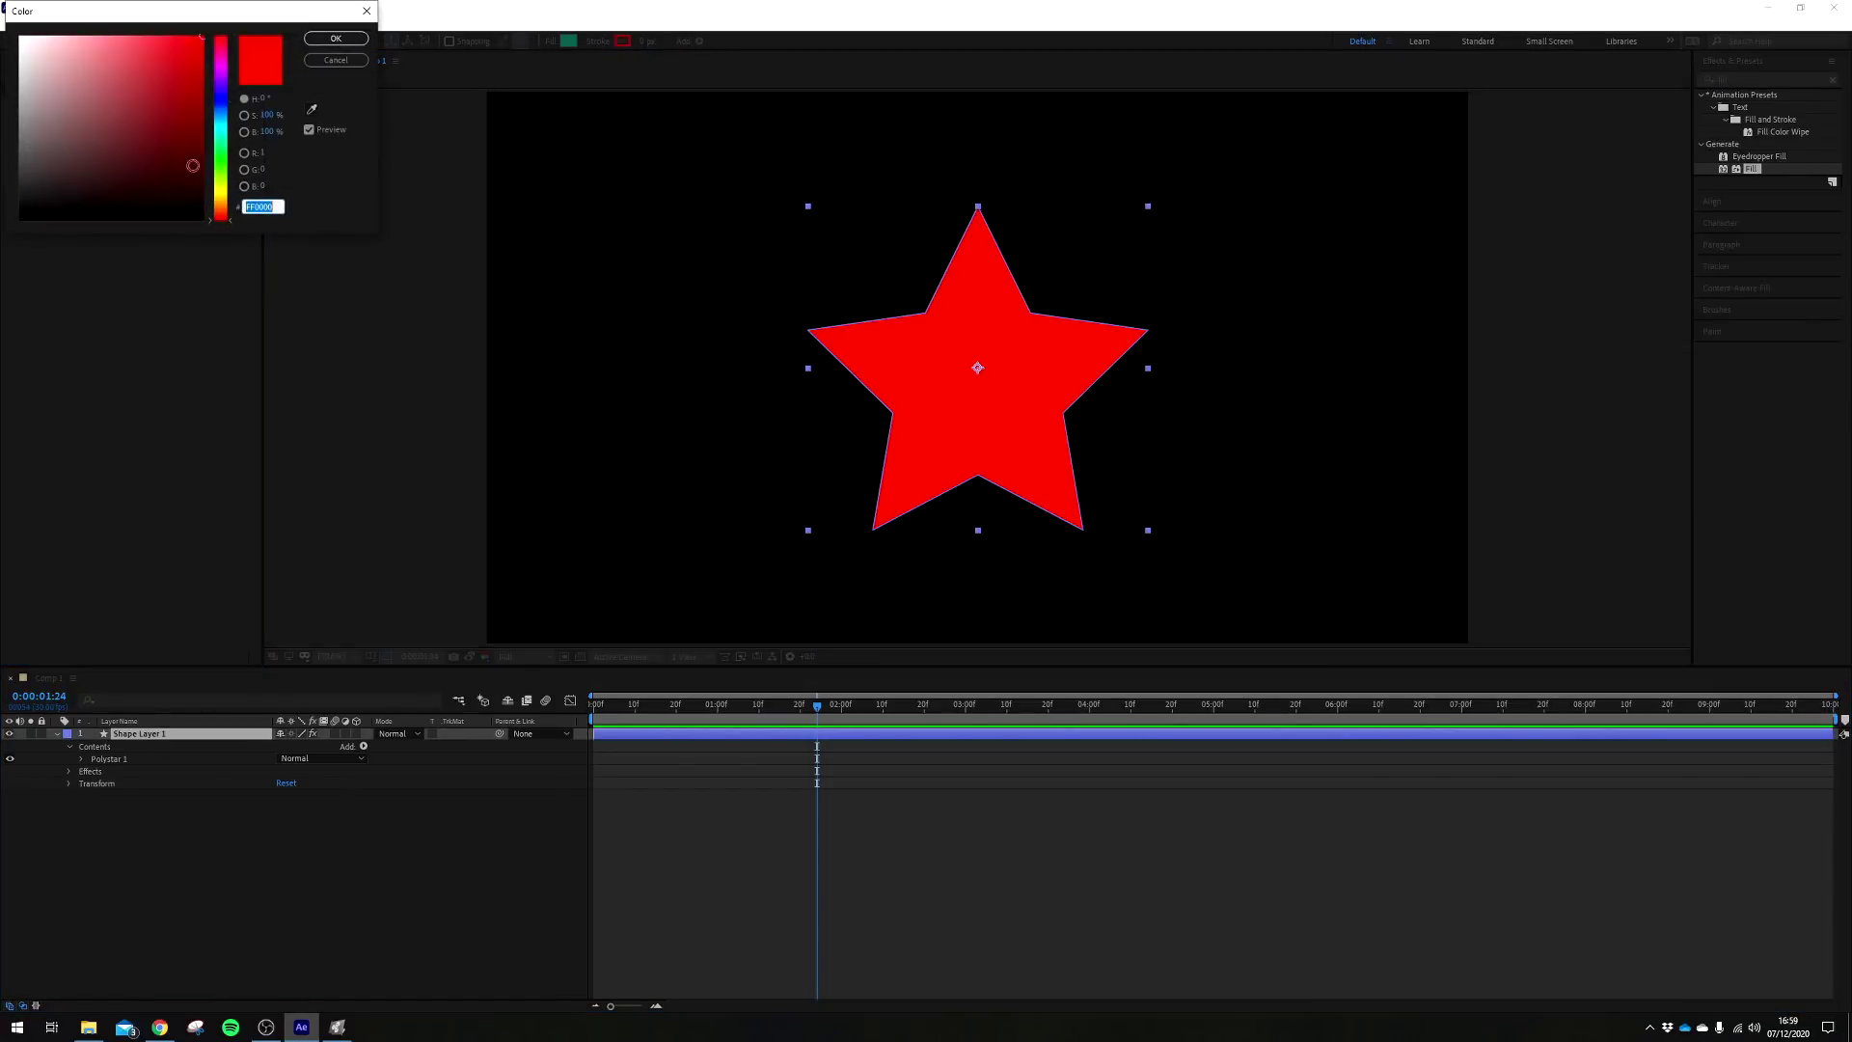
click(222, 157)
click(158, 132)
click(335, 38)
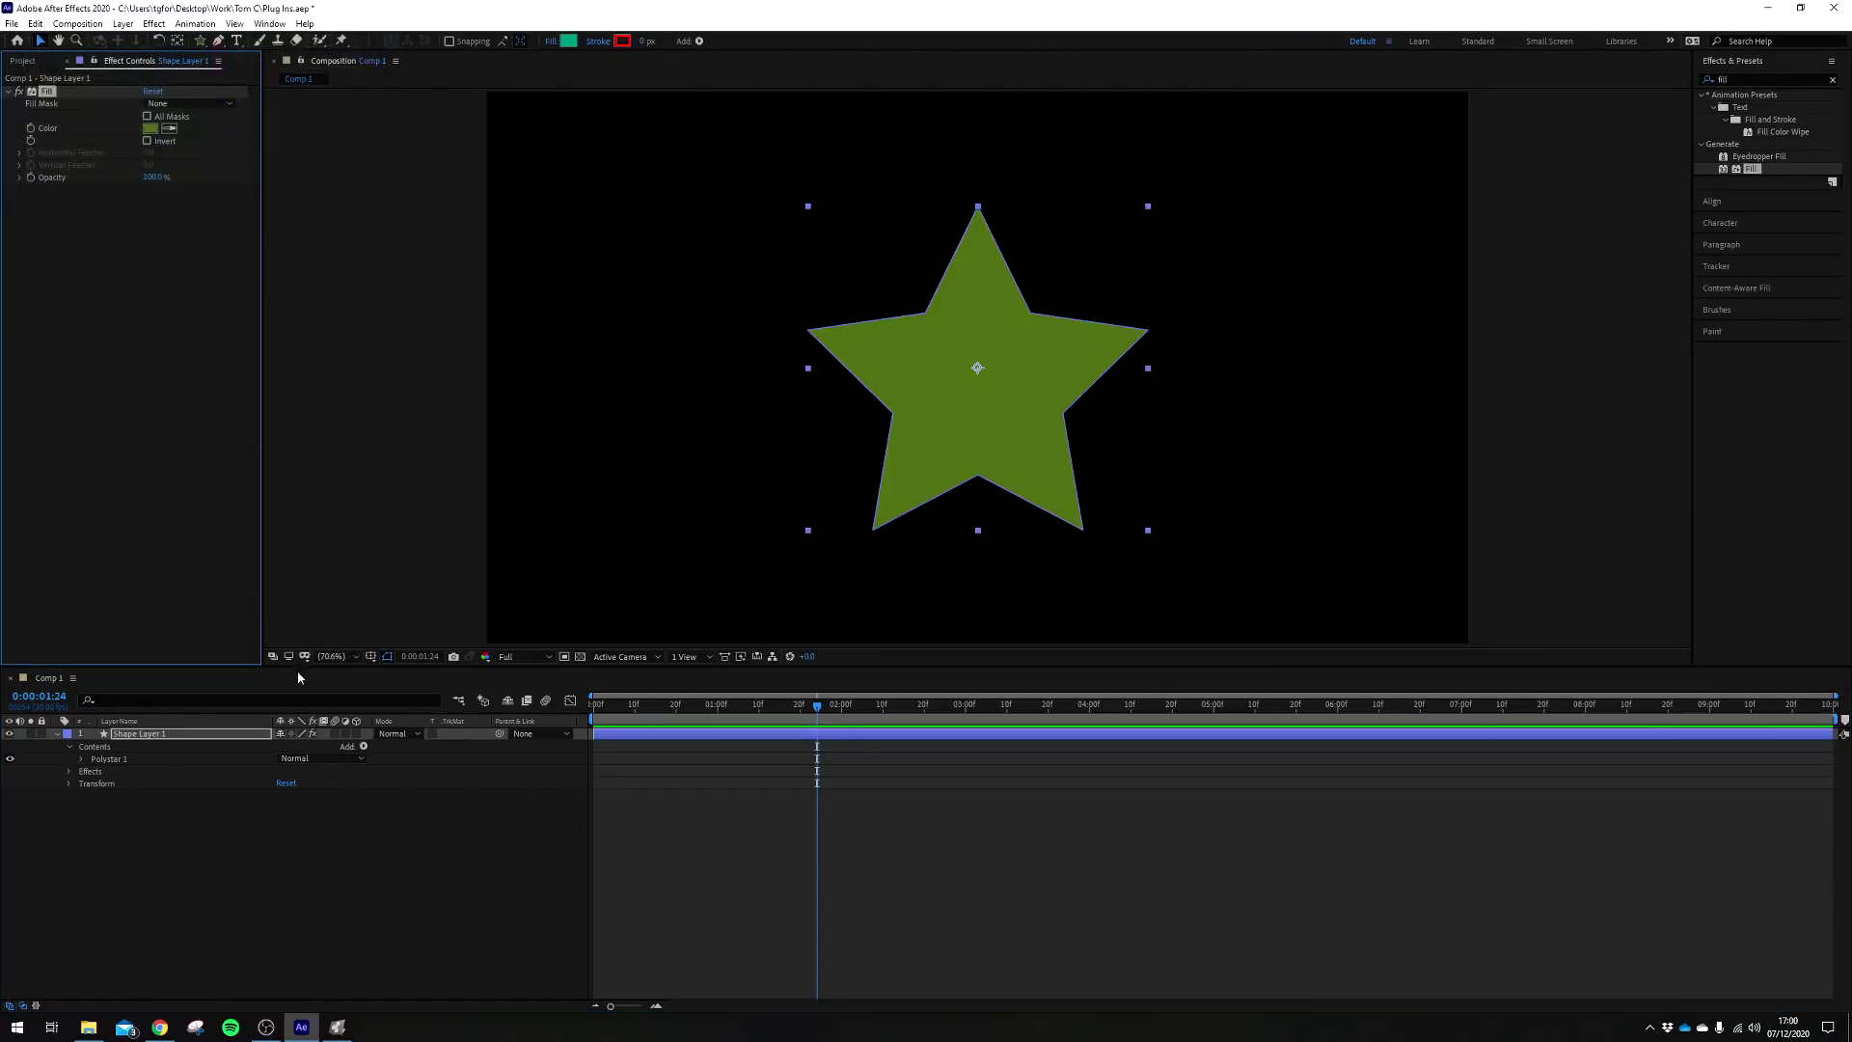
click(245, 824)
click(993, 394)
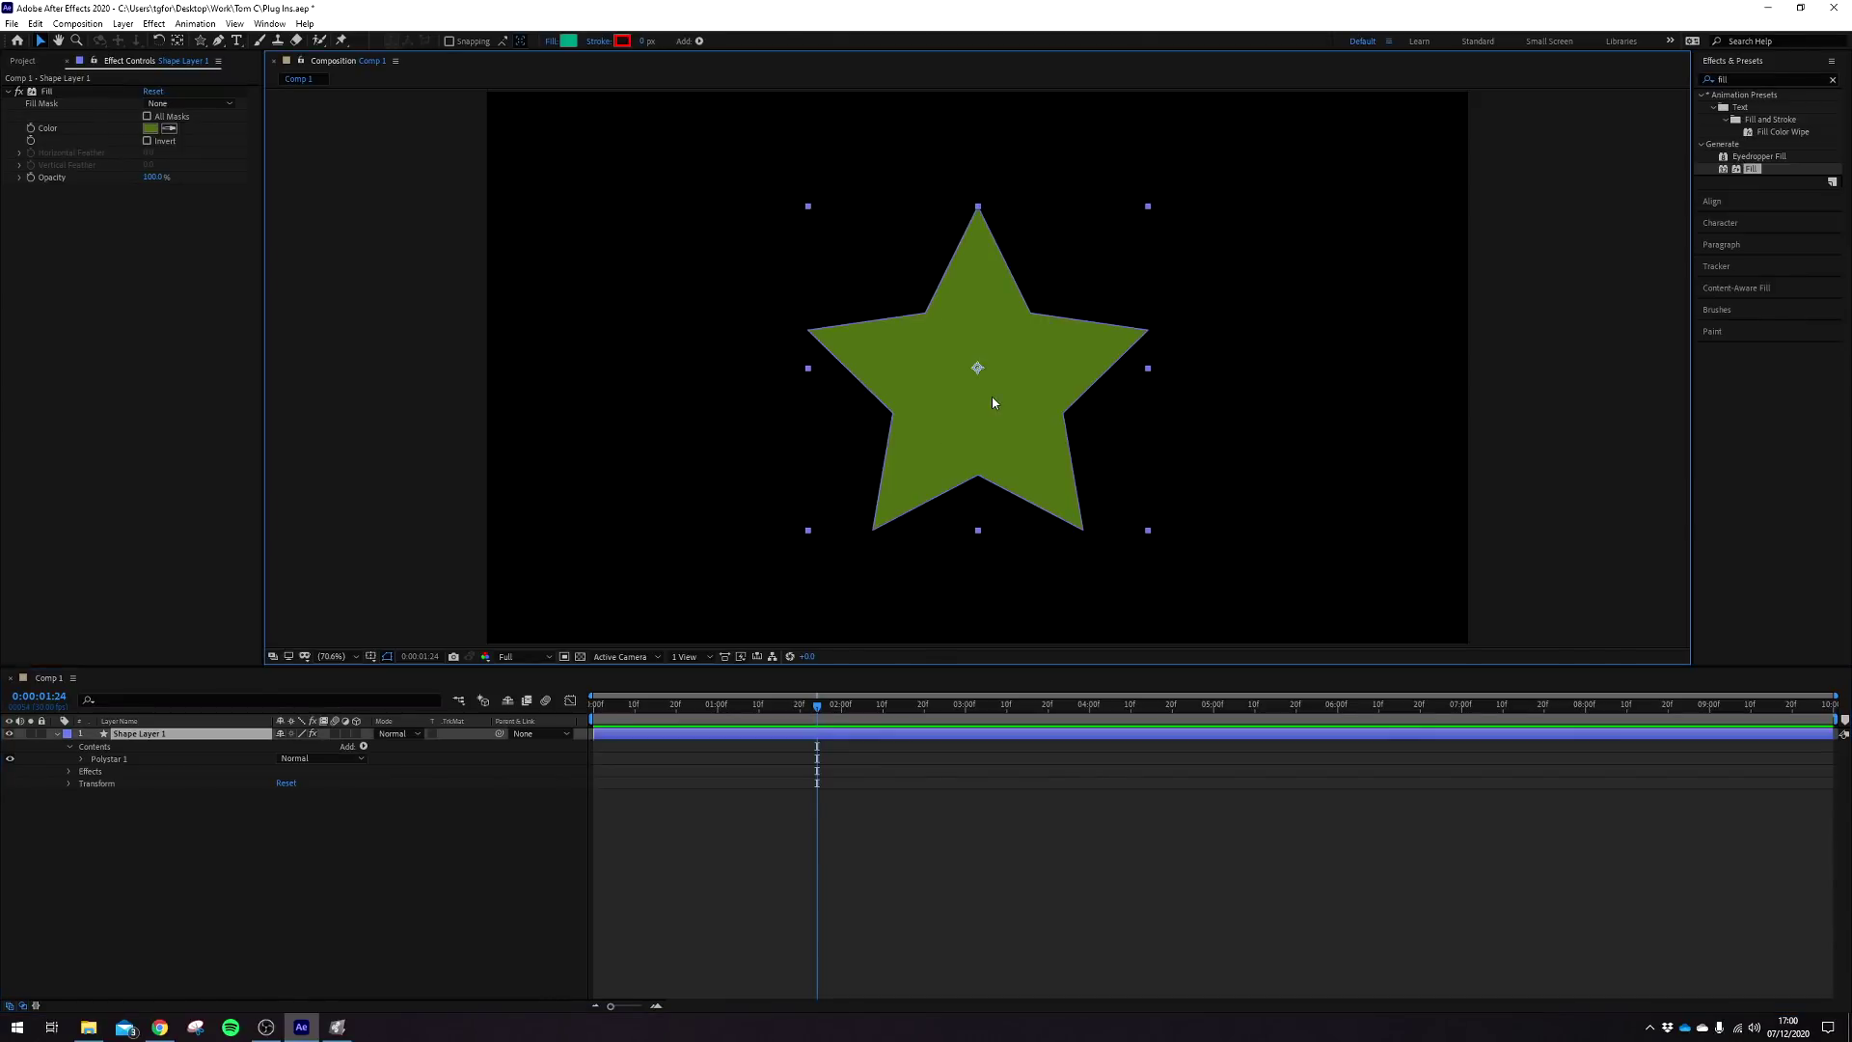
key(ctrl+space)
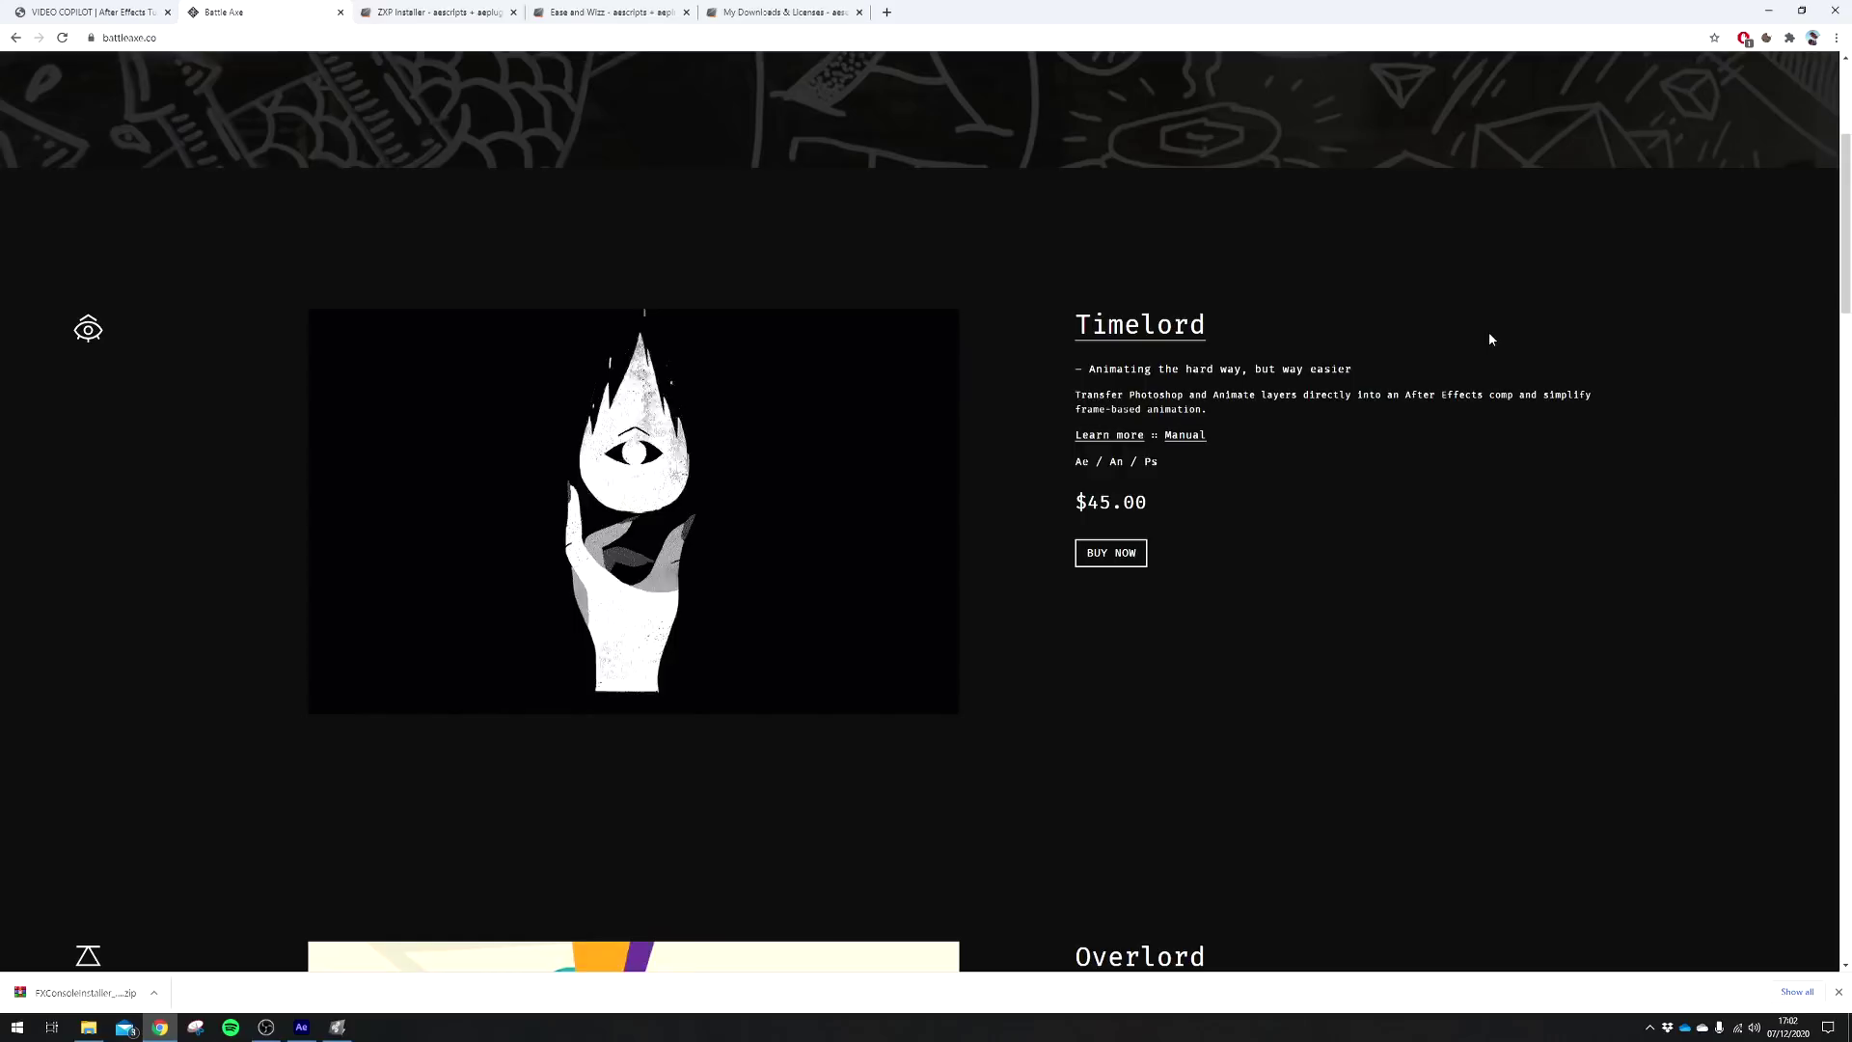
scroll(1489, 338, down, 1)
scroll(1489, 338, down, 1)
scroll(1489, 338, down, 1)
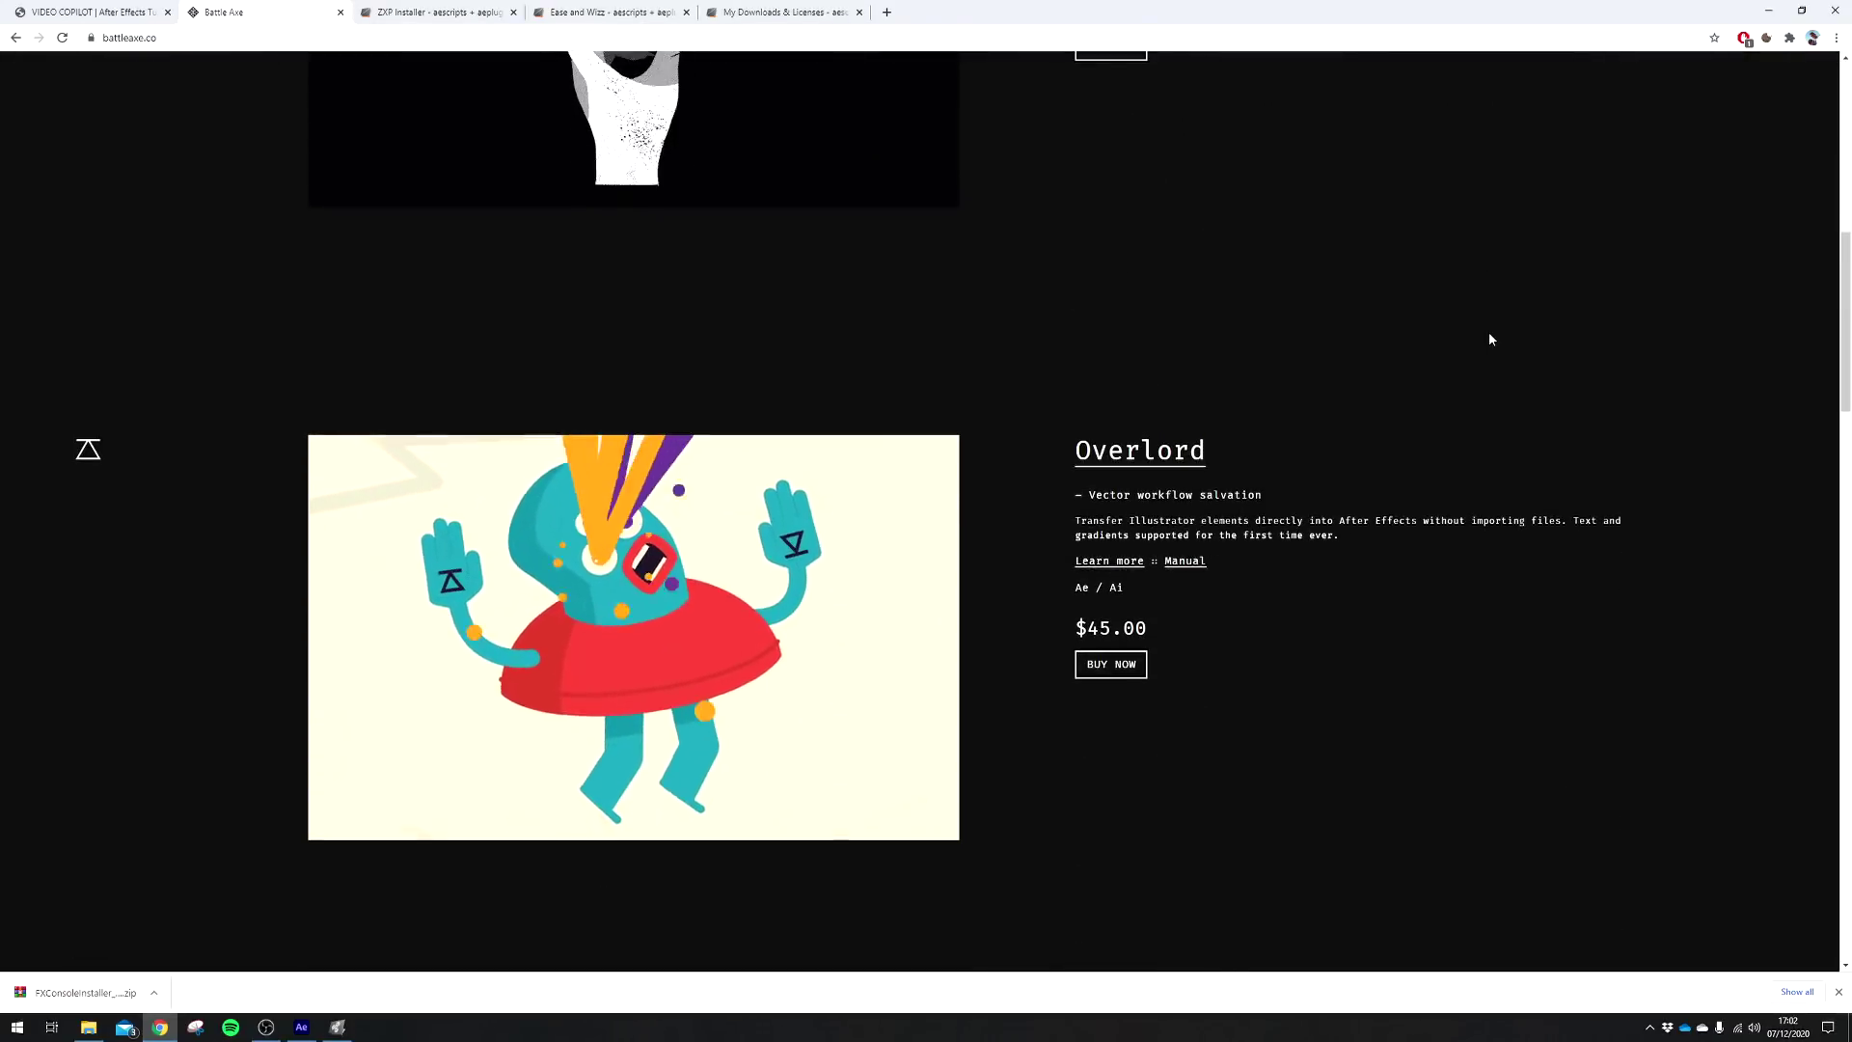
scroll(1491, 318, up, 1)
scroll(1494, 305, down, 5)
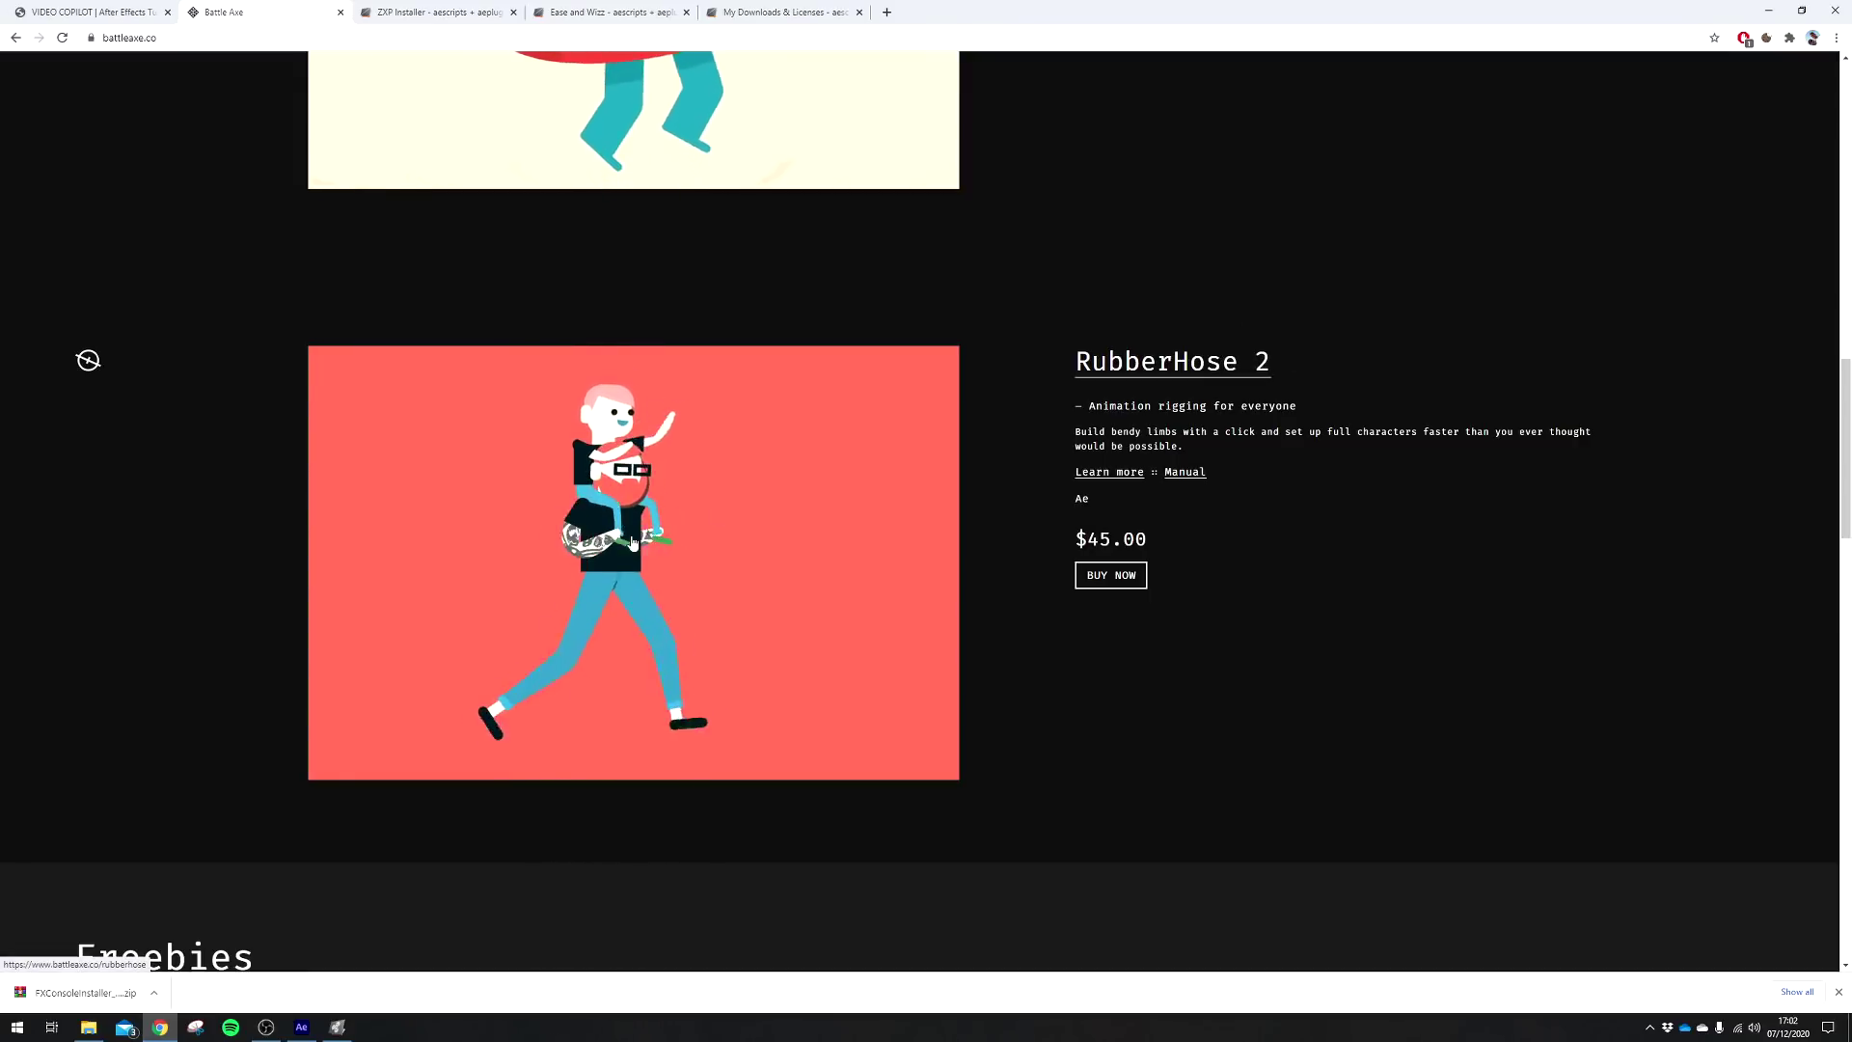
scroll(831, 477, down, 1)
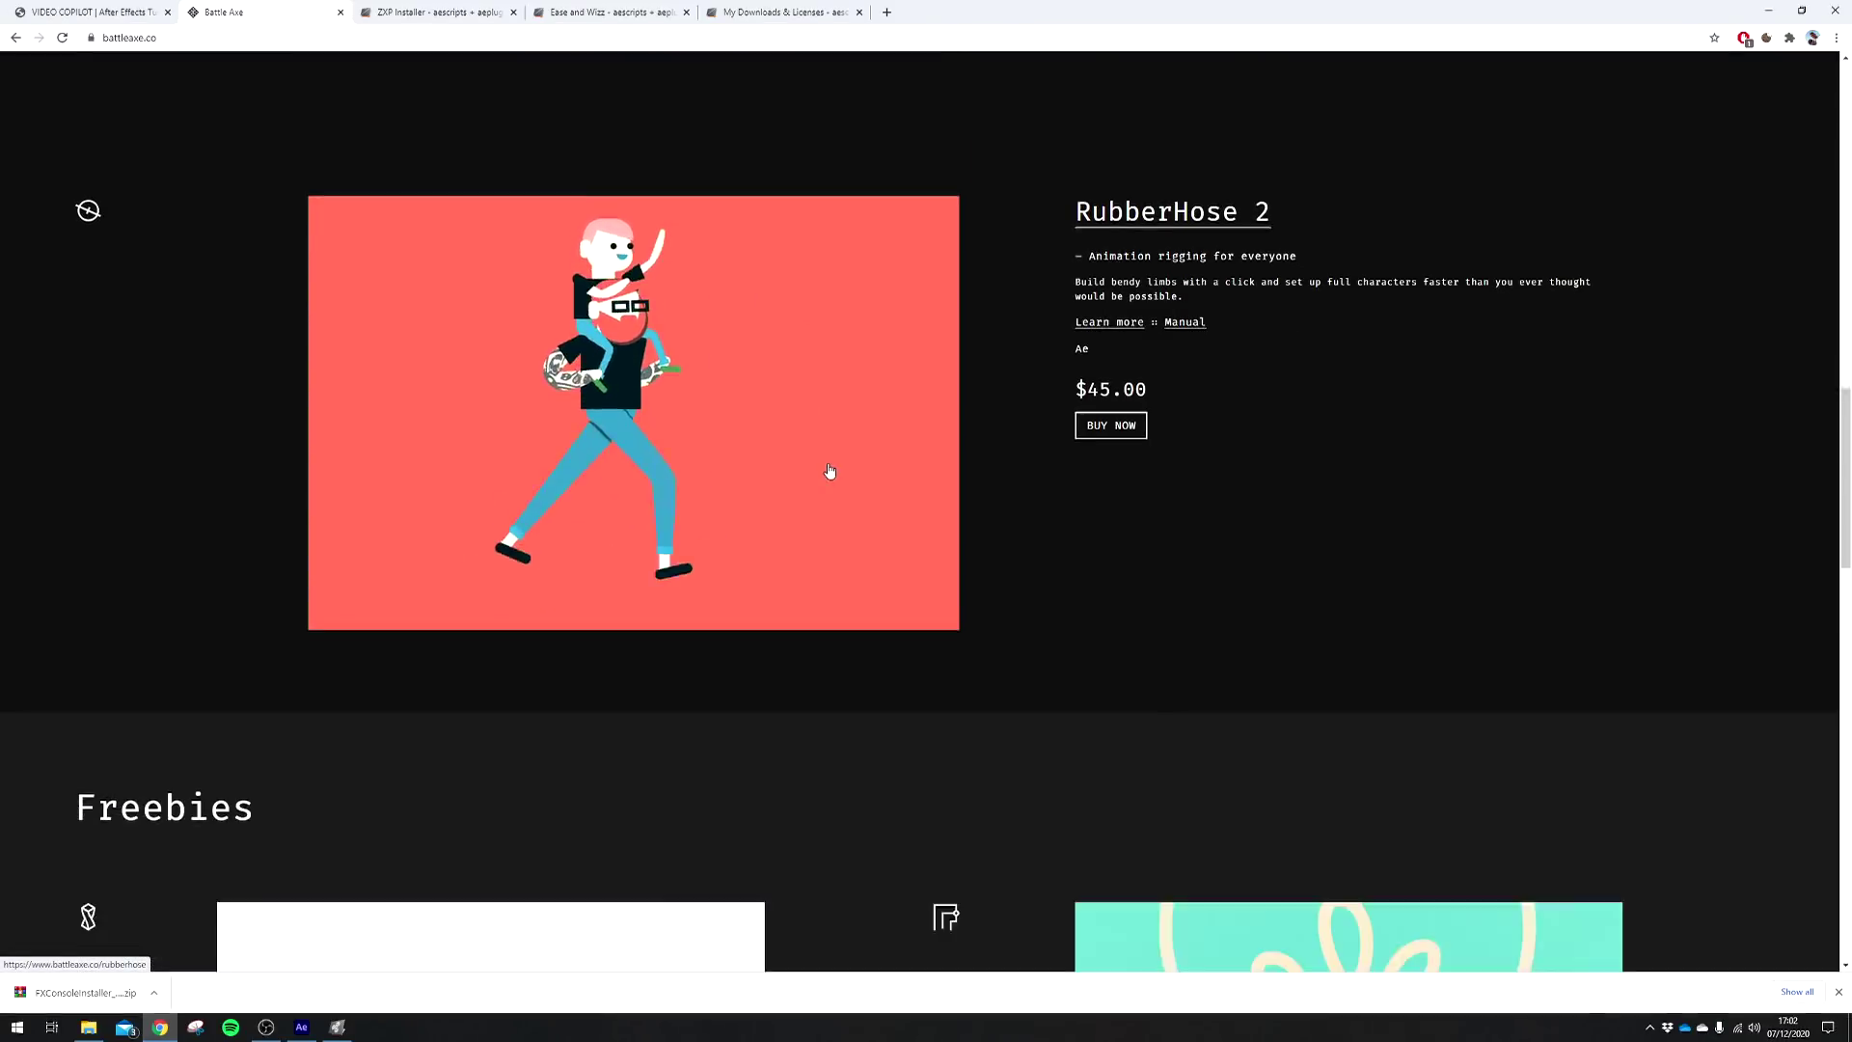
scroll(840, 471, down, 2)
scroll(844, 467, down, 2)
scroll(841, 470, down, 2)
scroll(841, 470, up, 2)
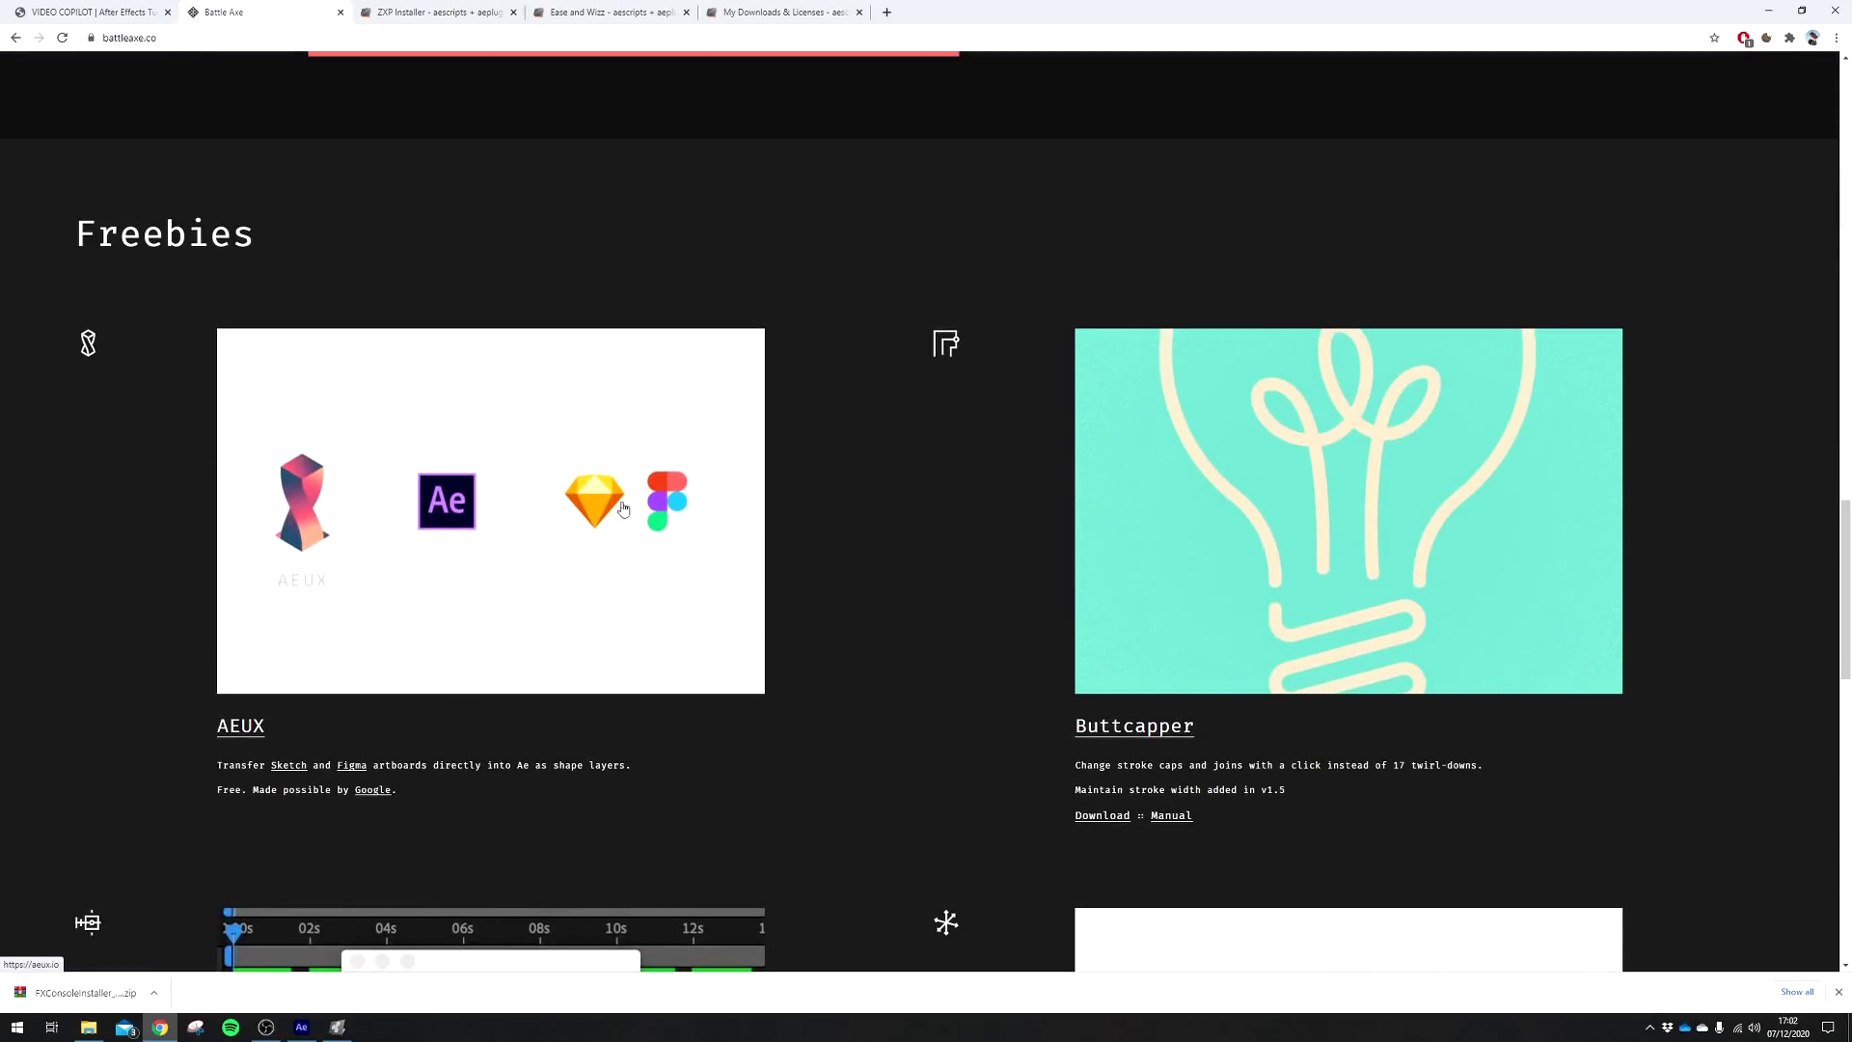
scroll(789, 506, down, 1)
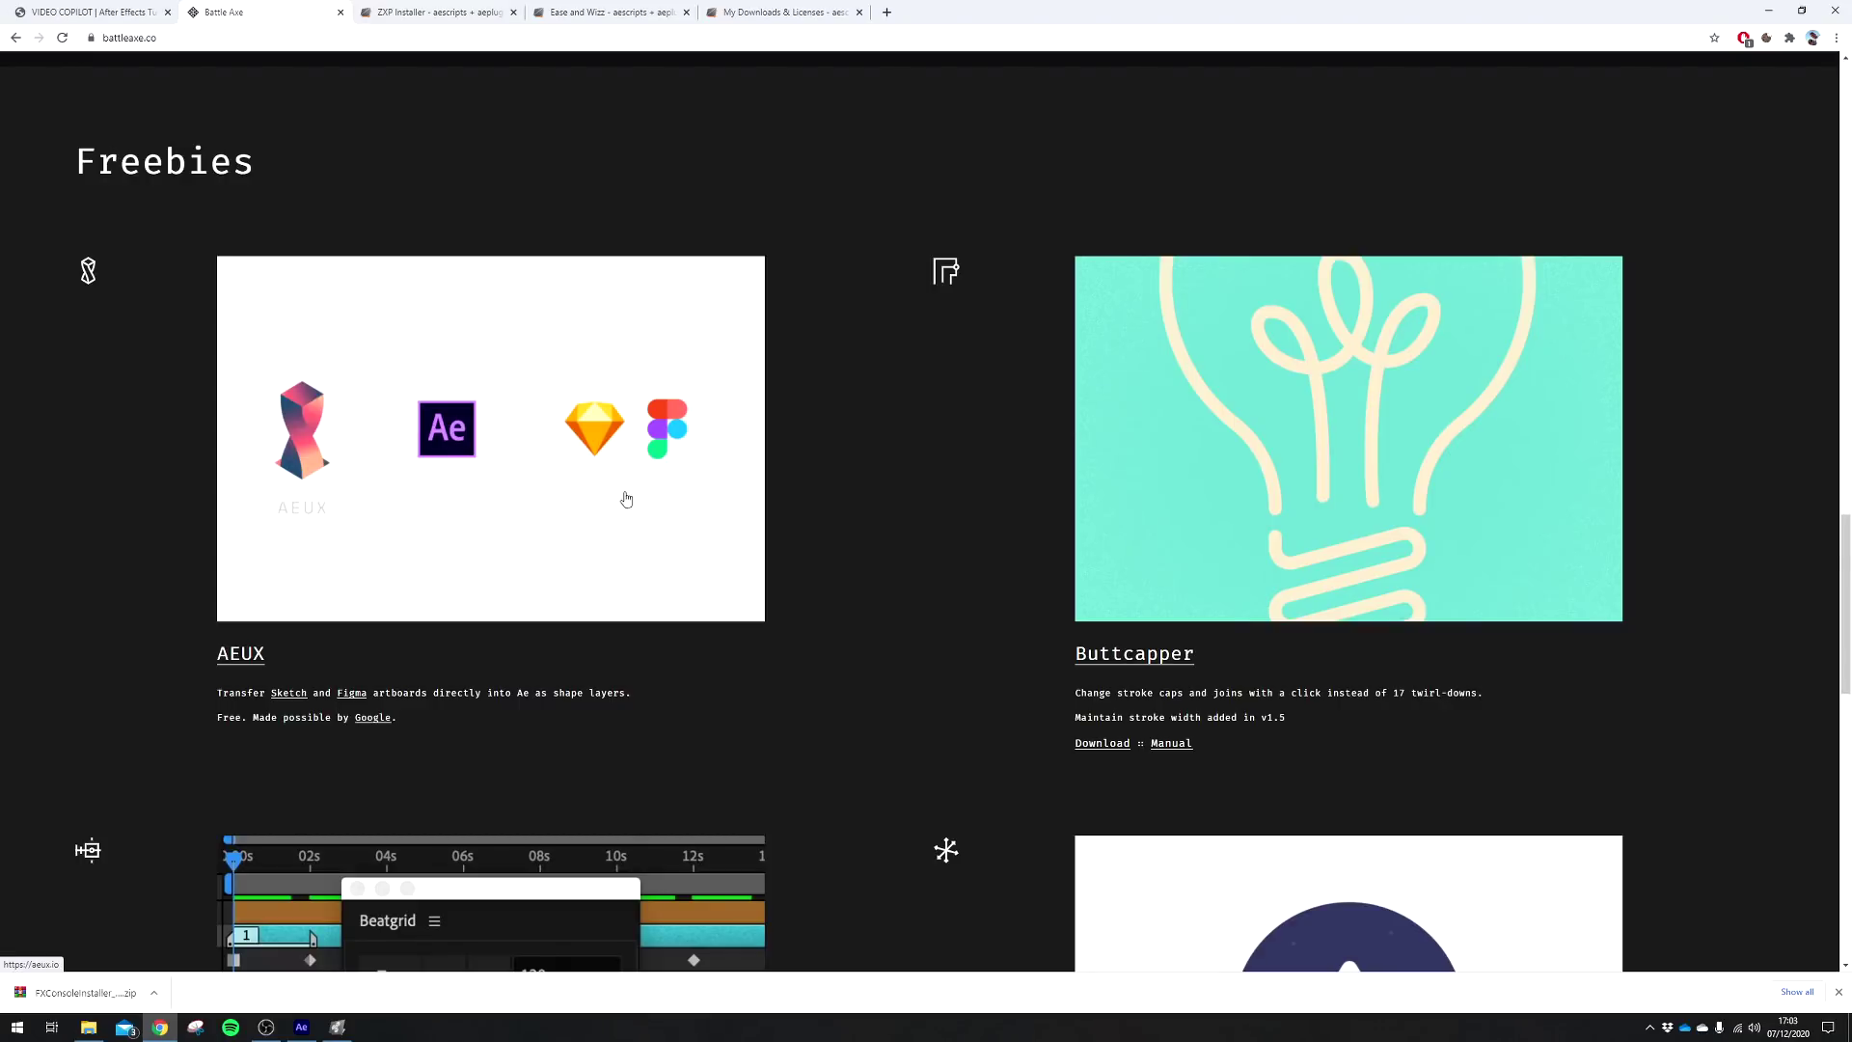
scroll(956, 487, down, 2)
scroll(1016, 490, down, 2)
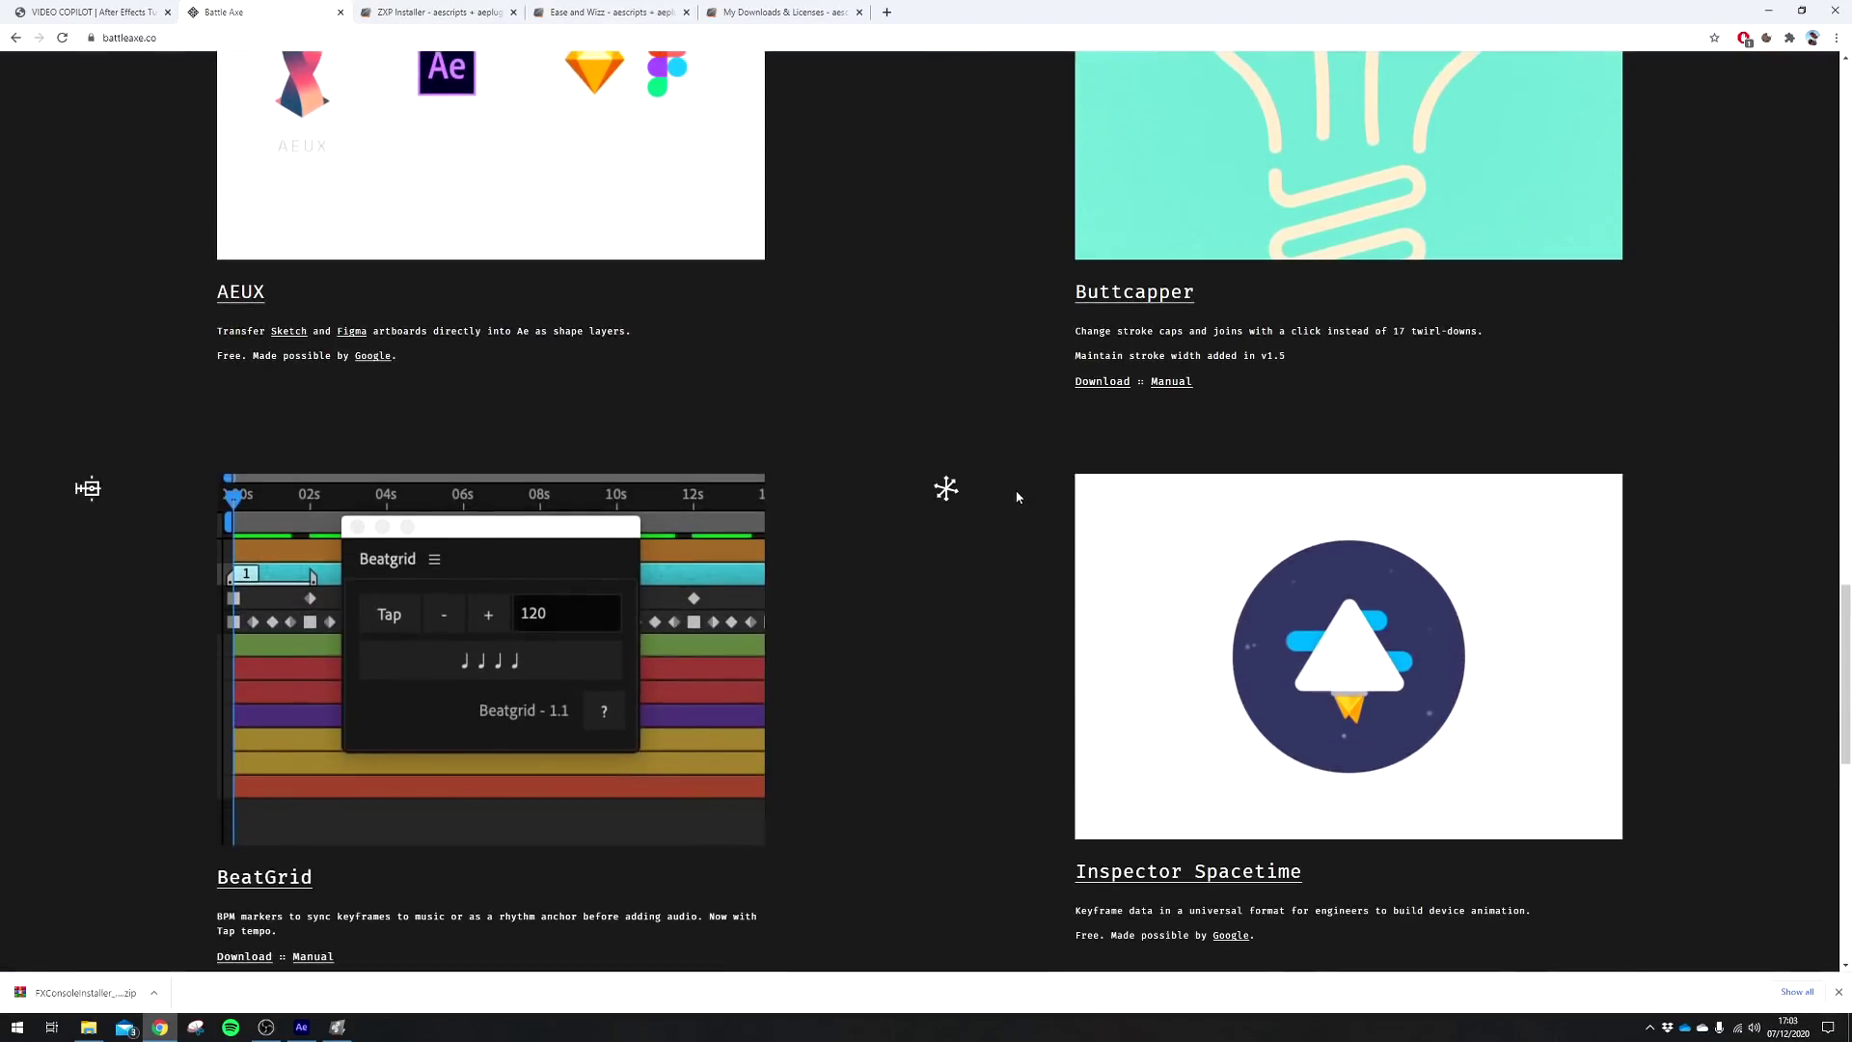
scroll(1046, 620, down, 2)
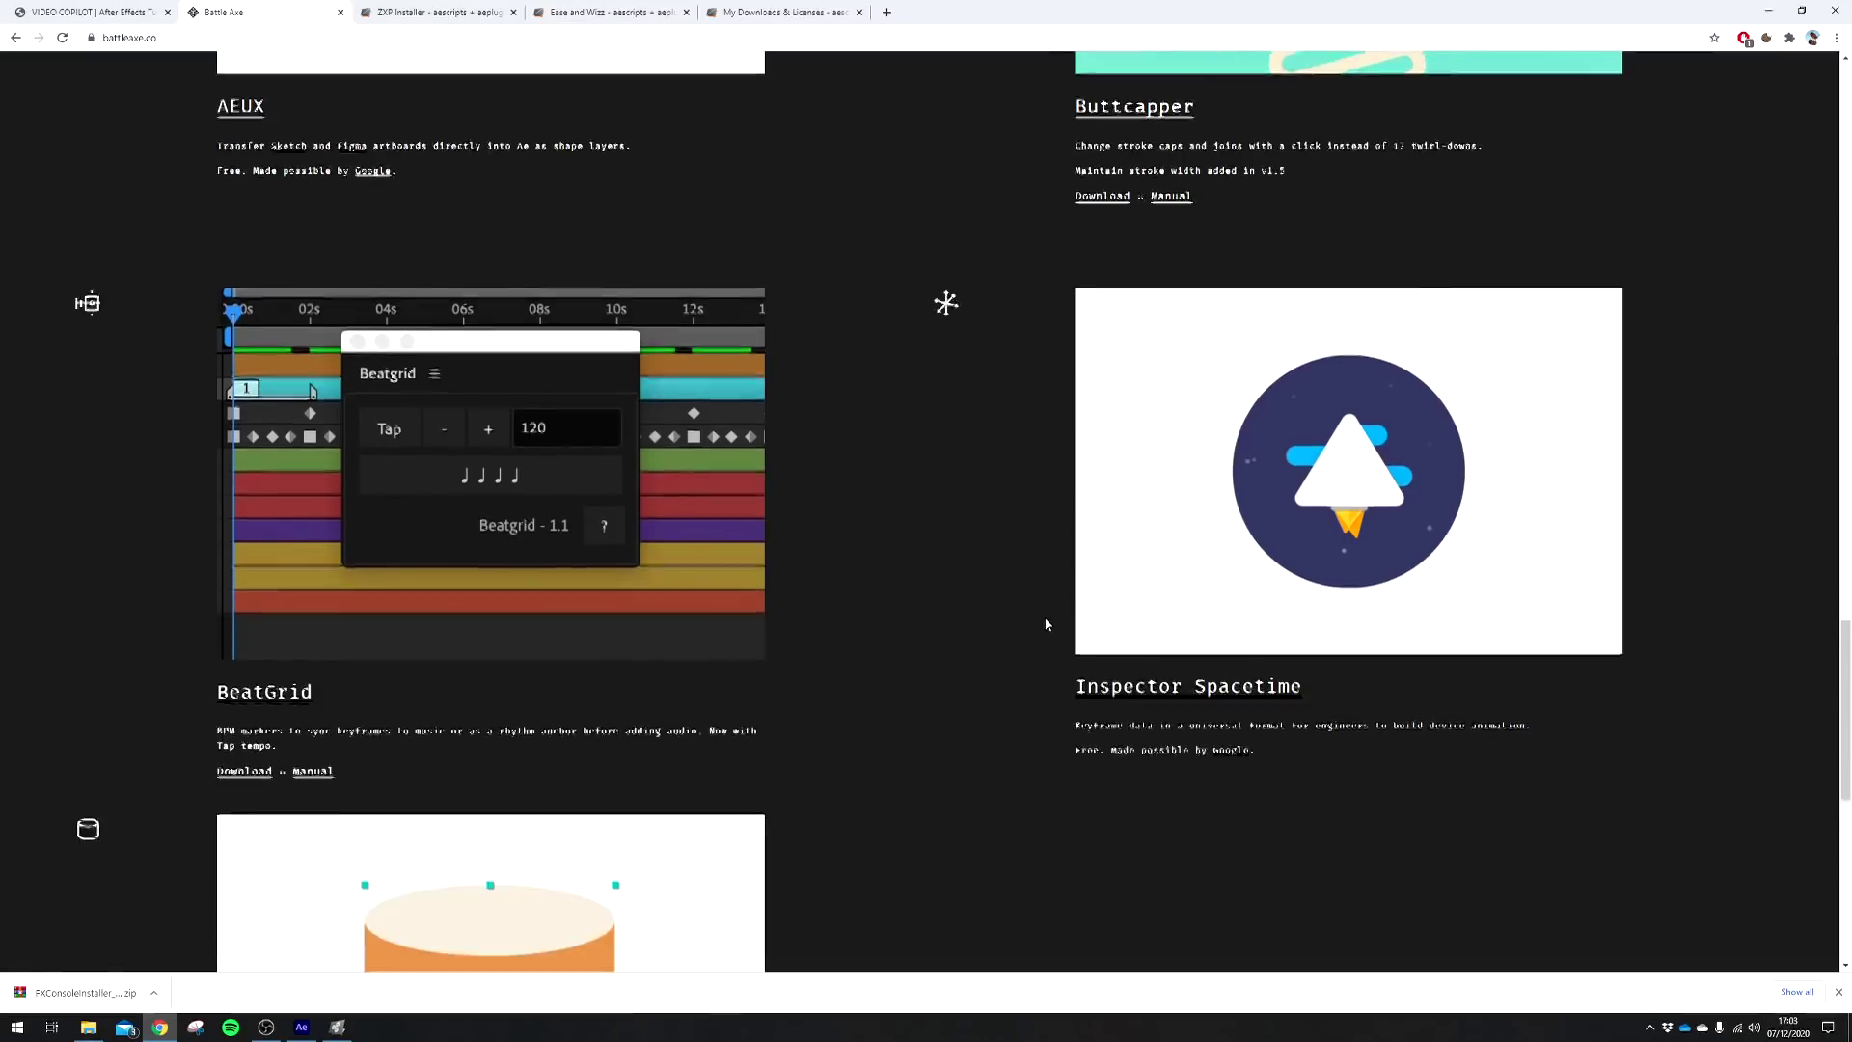
scroll(1101, 607, up, 5)
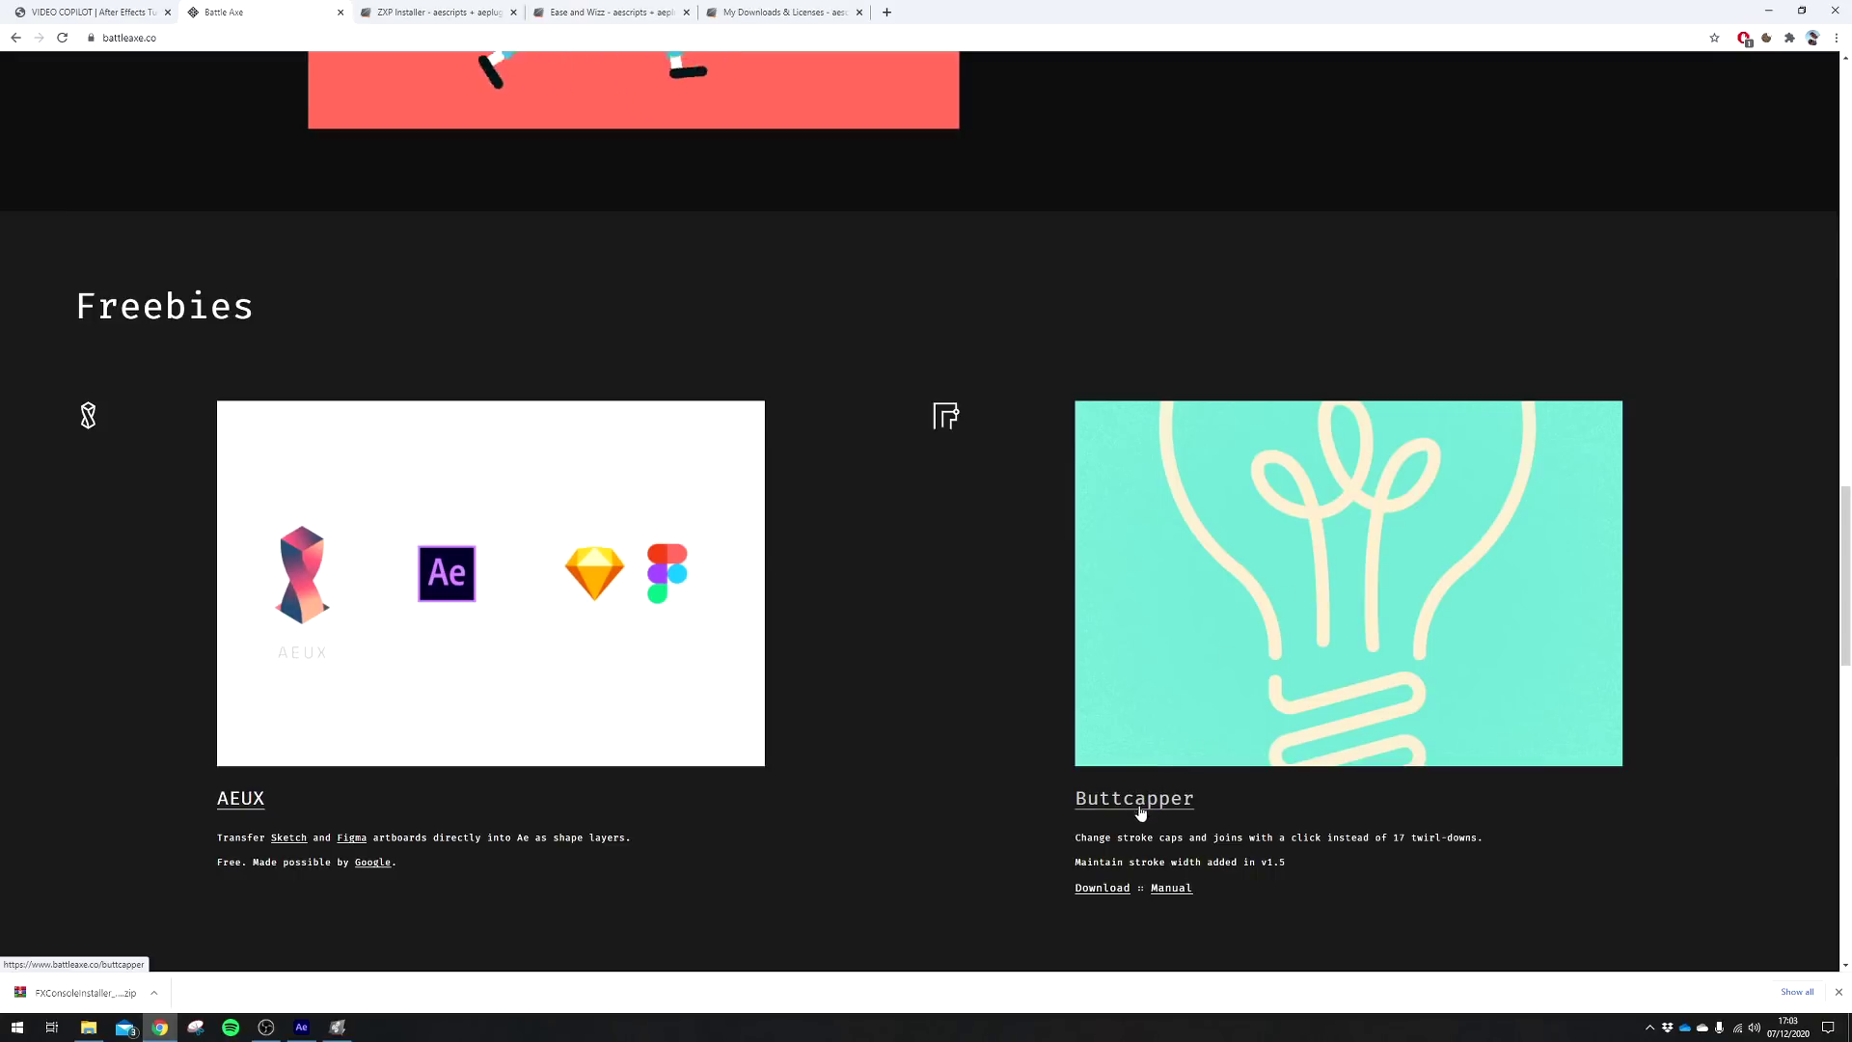
Go to Battle Axe's Buttcapper freebie downloads page
click(1097, 889)
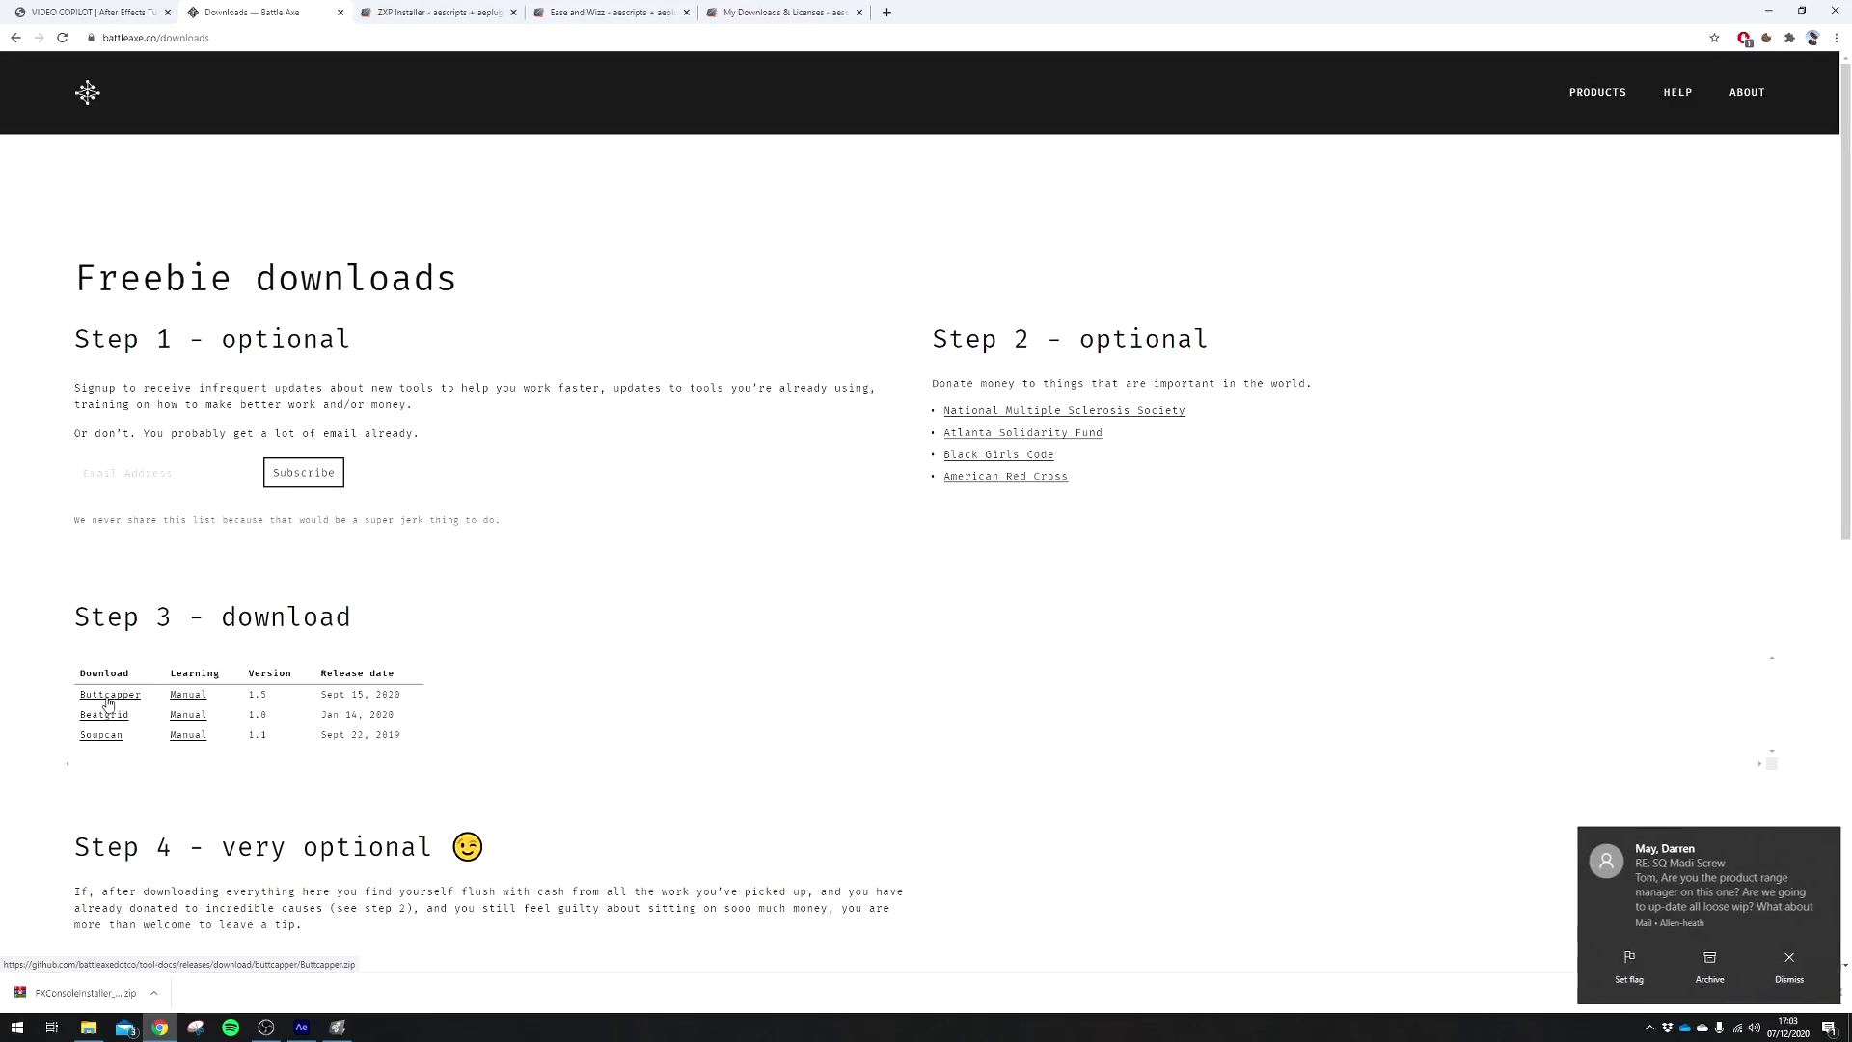
Download Buttcapper, create a new composition and move the playhead to 0:00:01:13
click(113, 701)
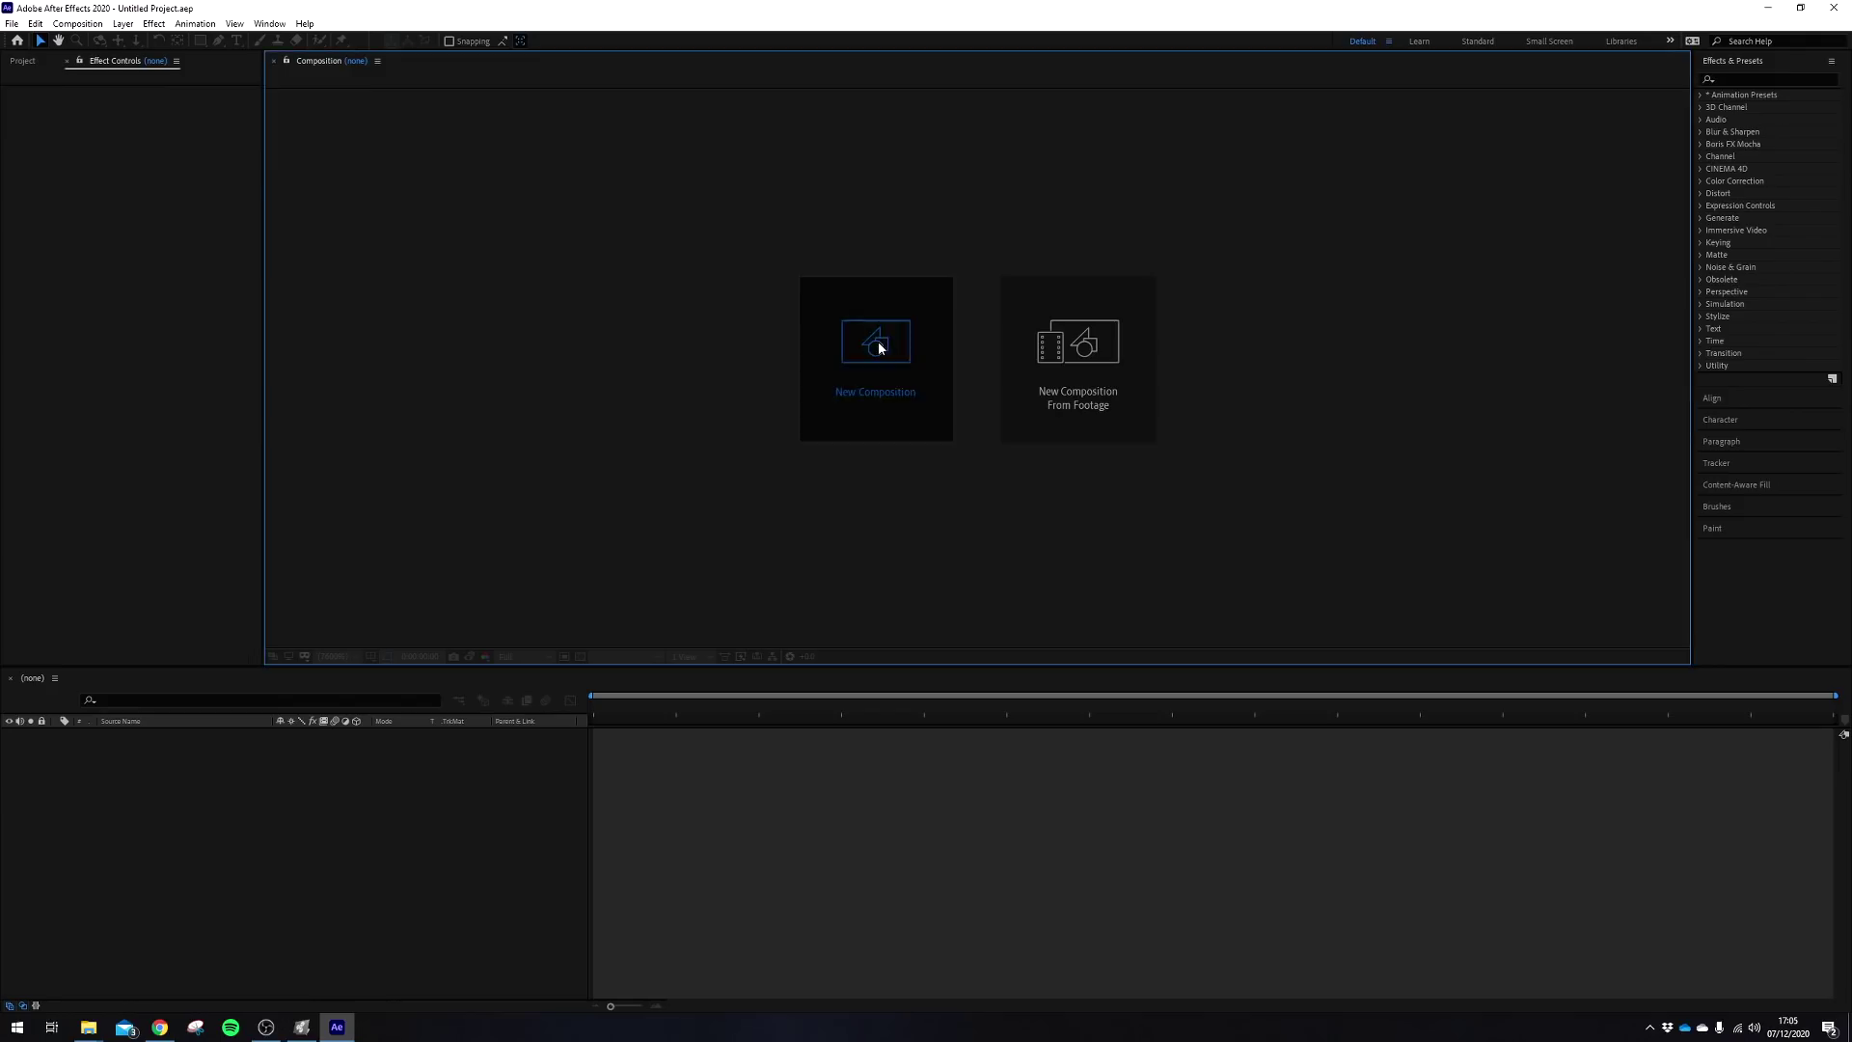
click(876, 346)
click(314, 373)
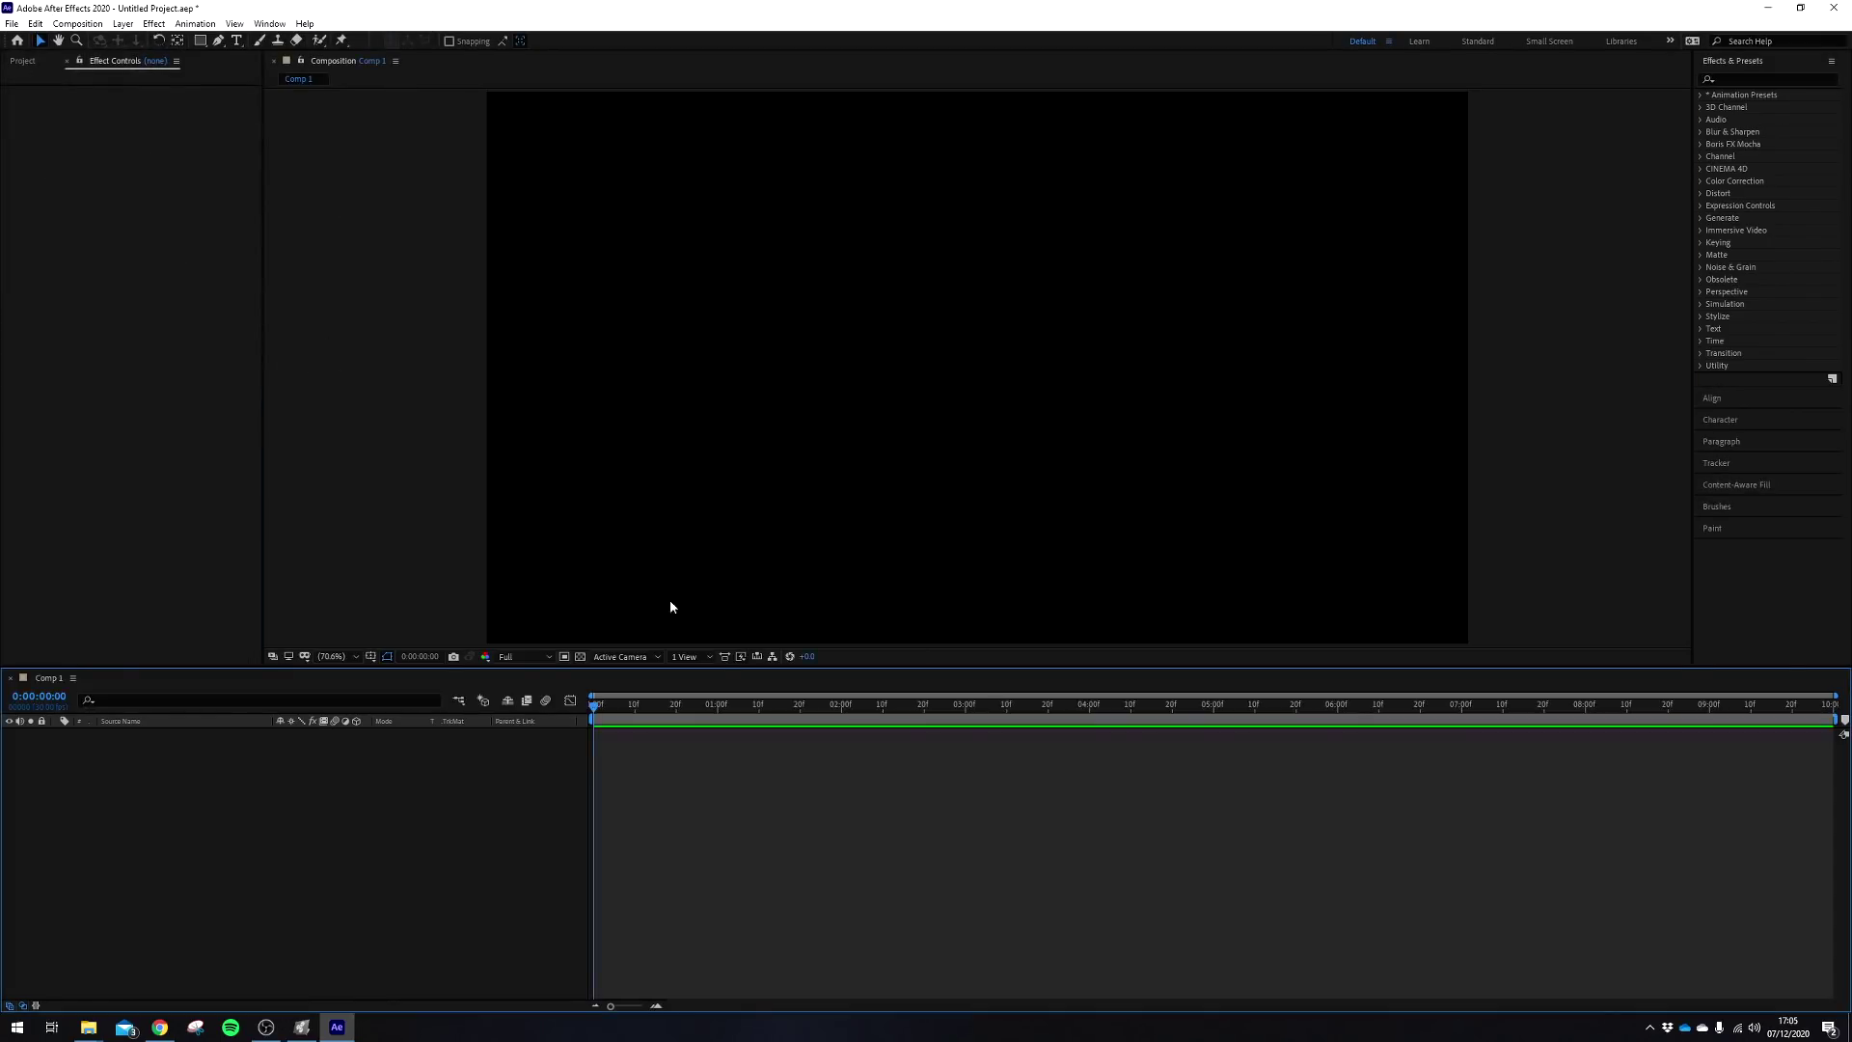
drag(677, 709, 771, 707)
Draw a four-point zigzag path with the Pen tool
click(237, 41)
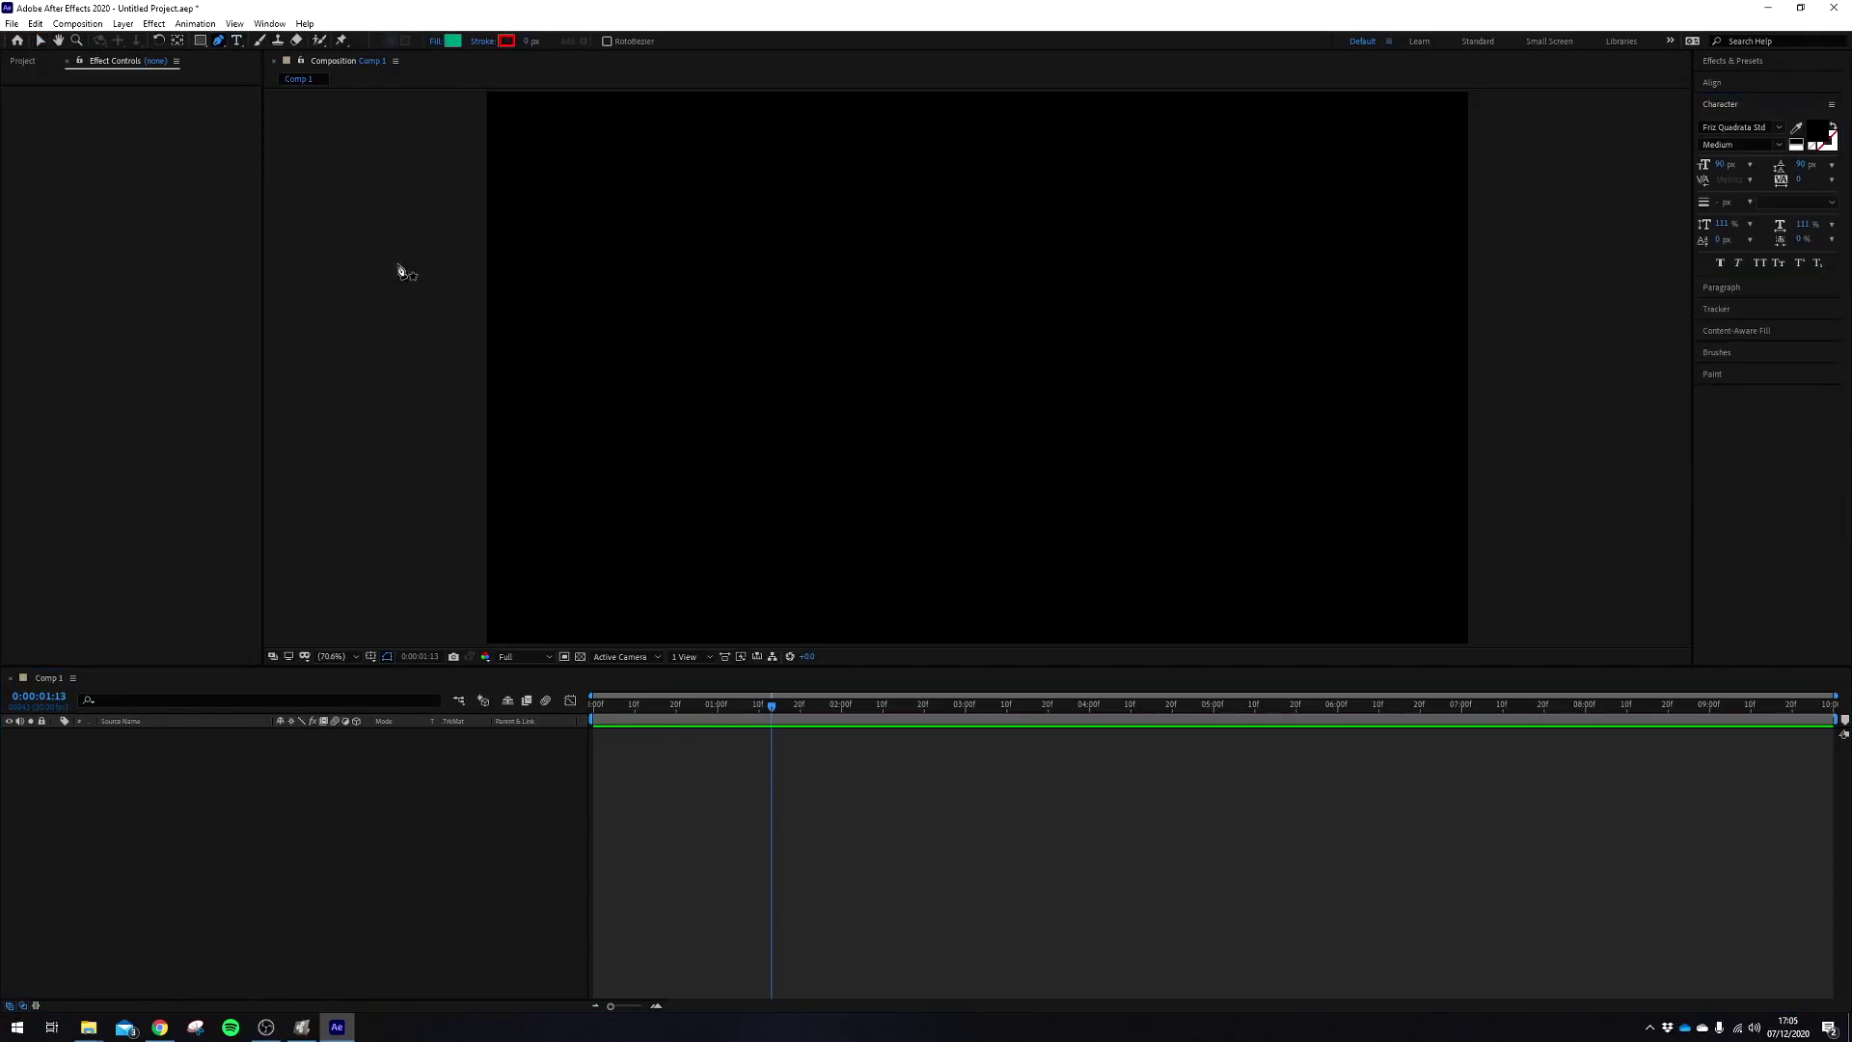
click(732, 523)
click(873, 202)
click(1092, 445)
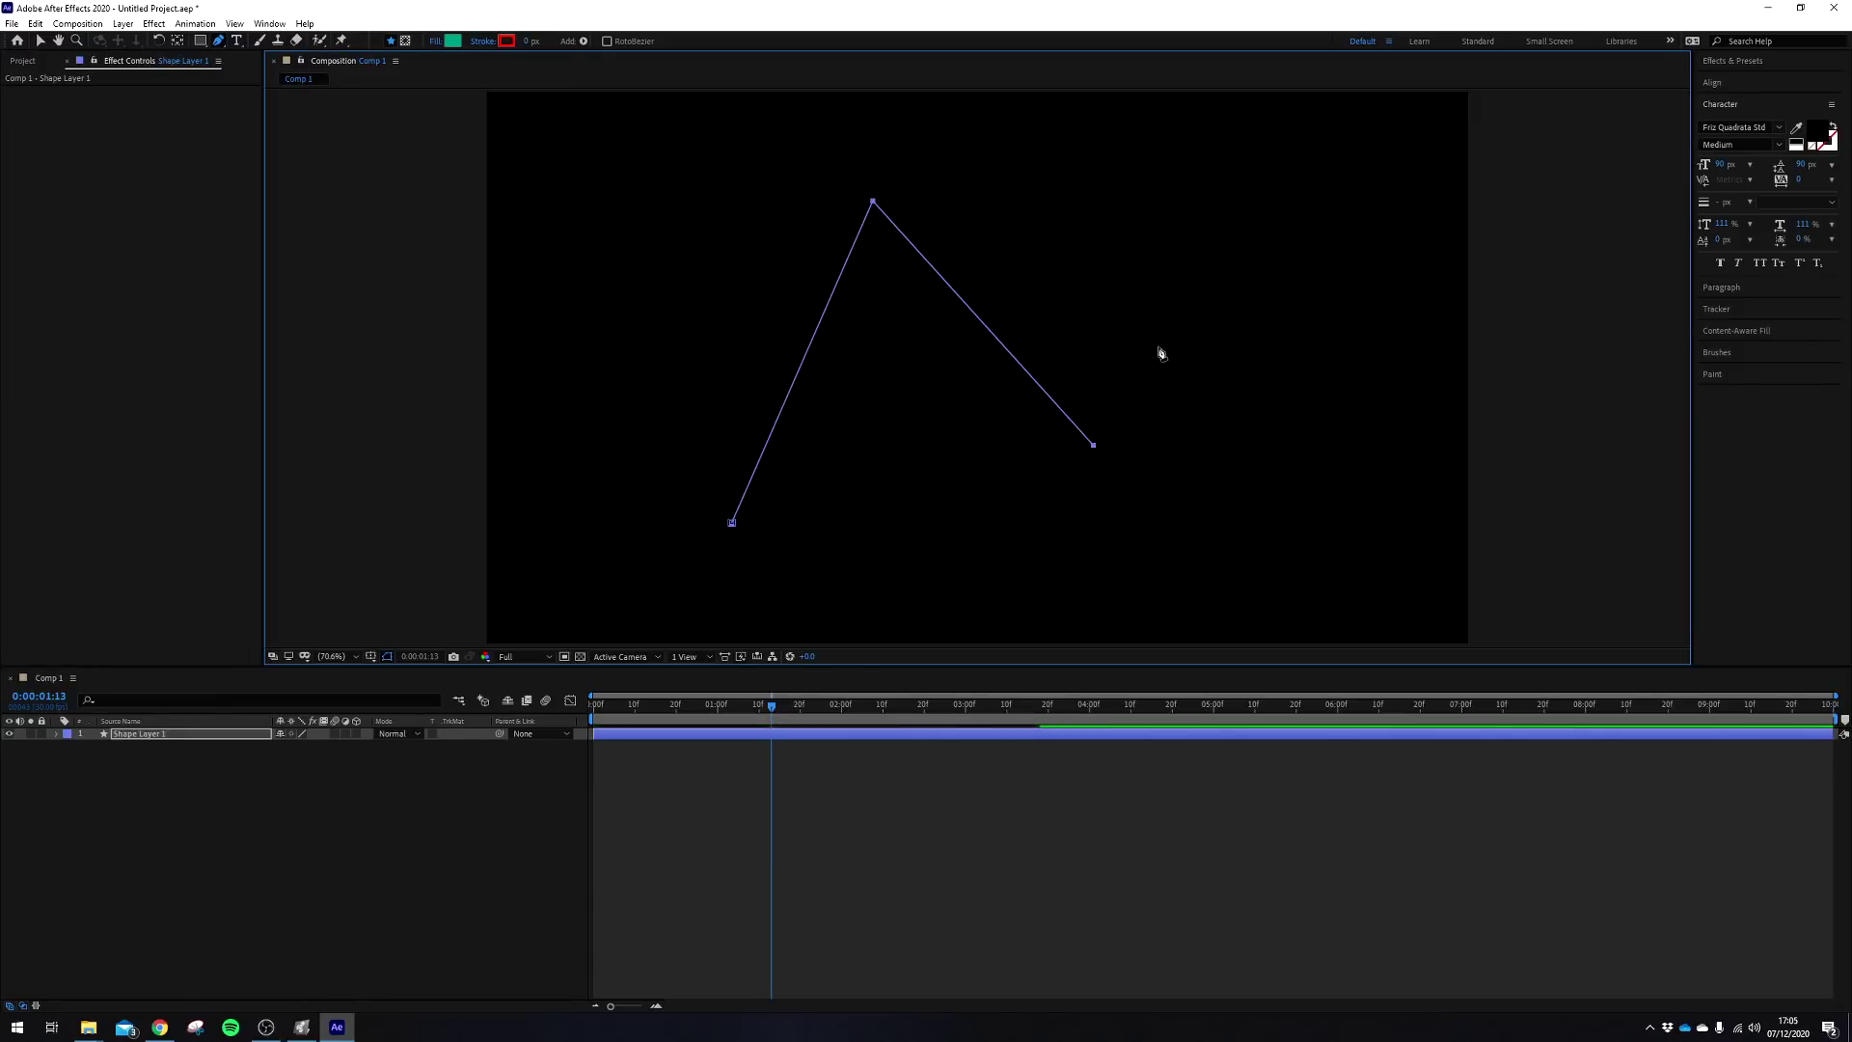
click(1280, 188)
click(320, 875)
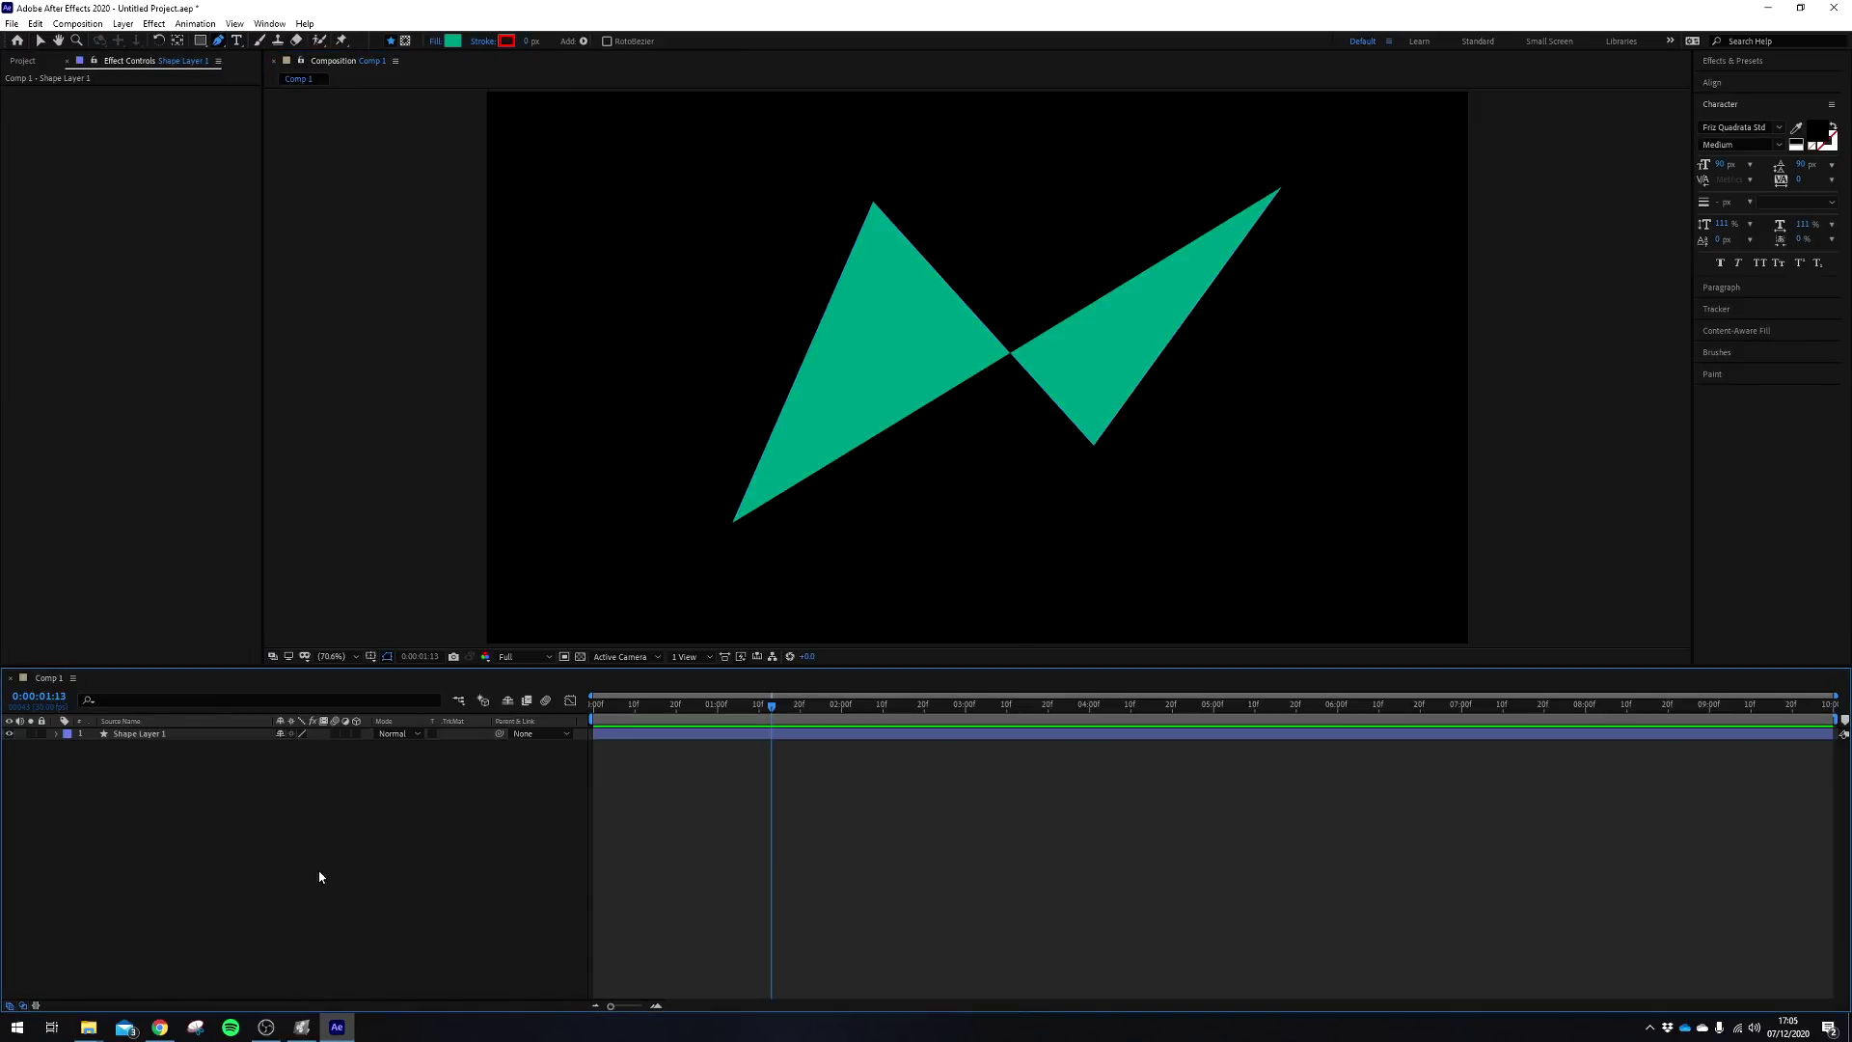
click(230, 734)
Remove the zigzag's fill, thicken its stroke and colour it darker red
click(435, 43)
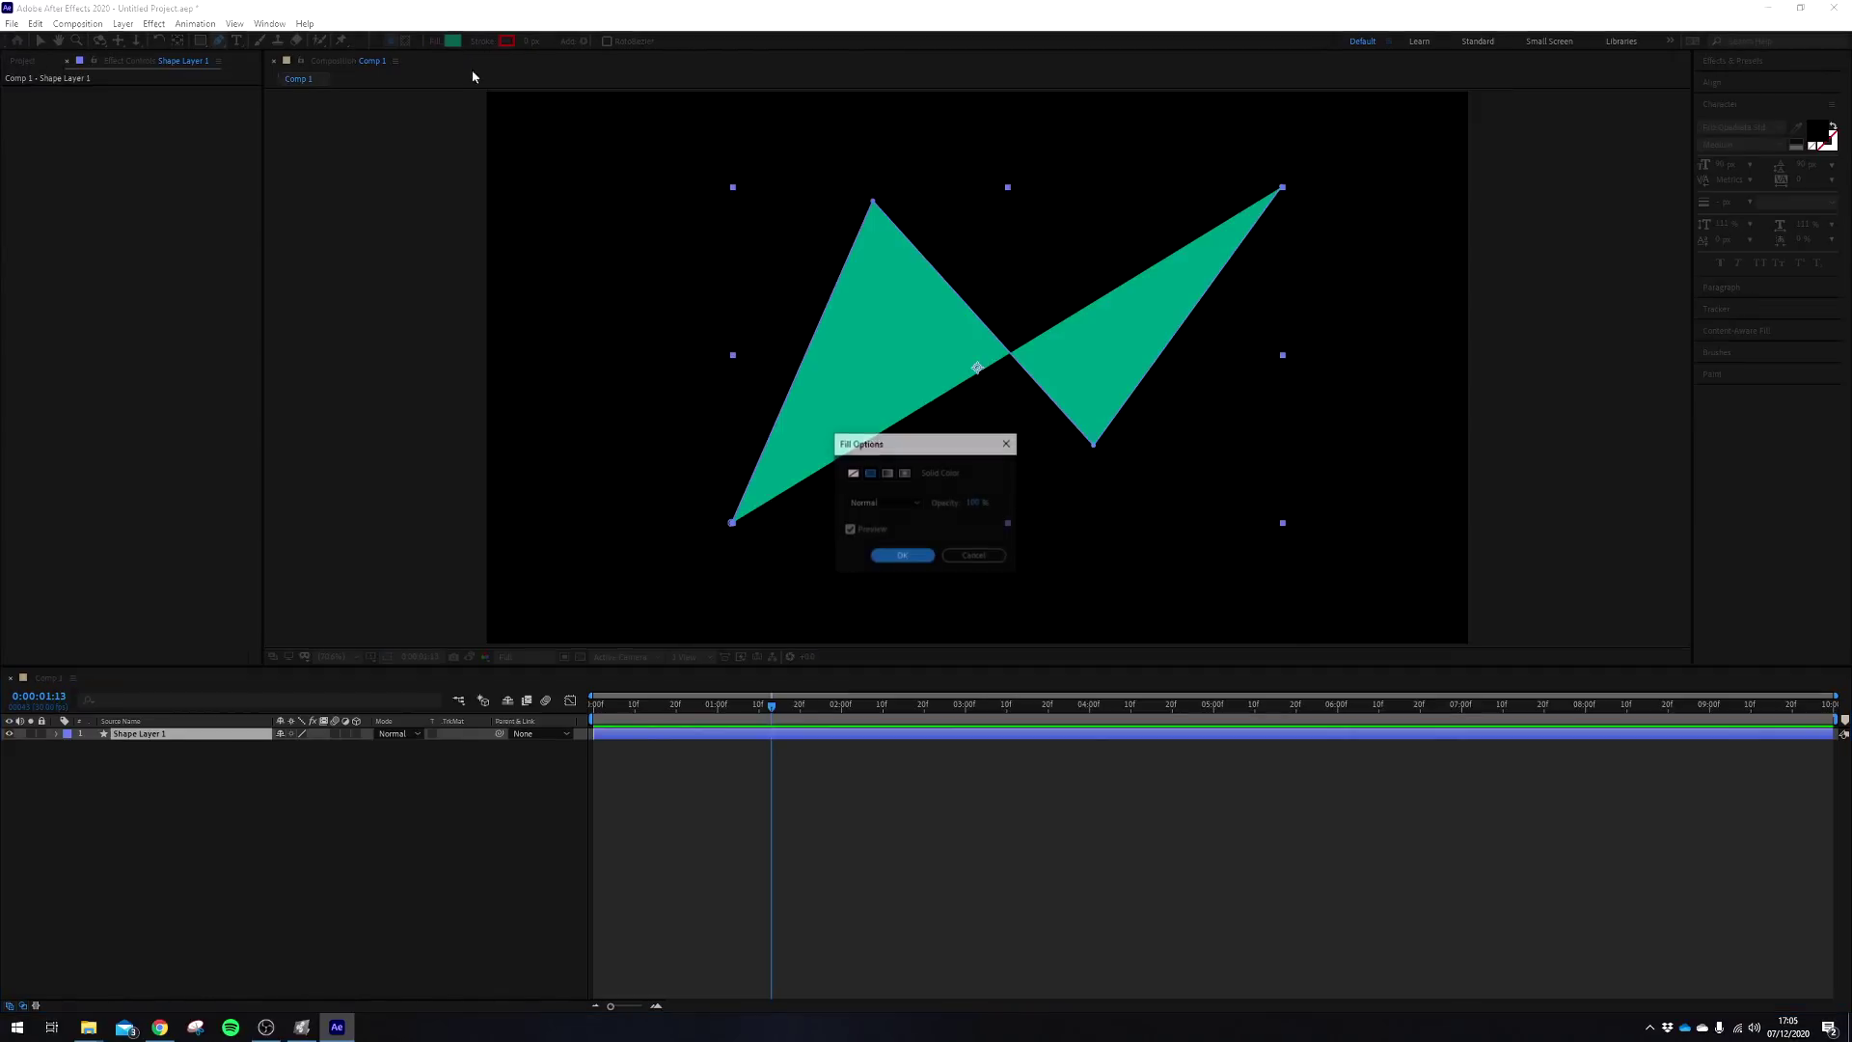
click(853, 475)
click(904, 557)
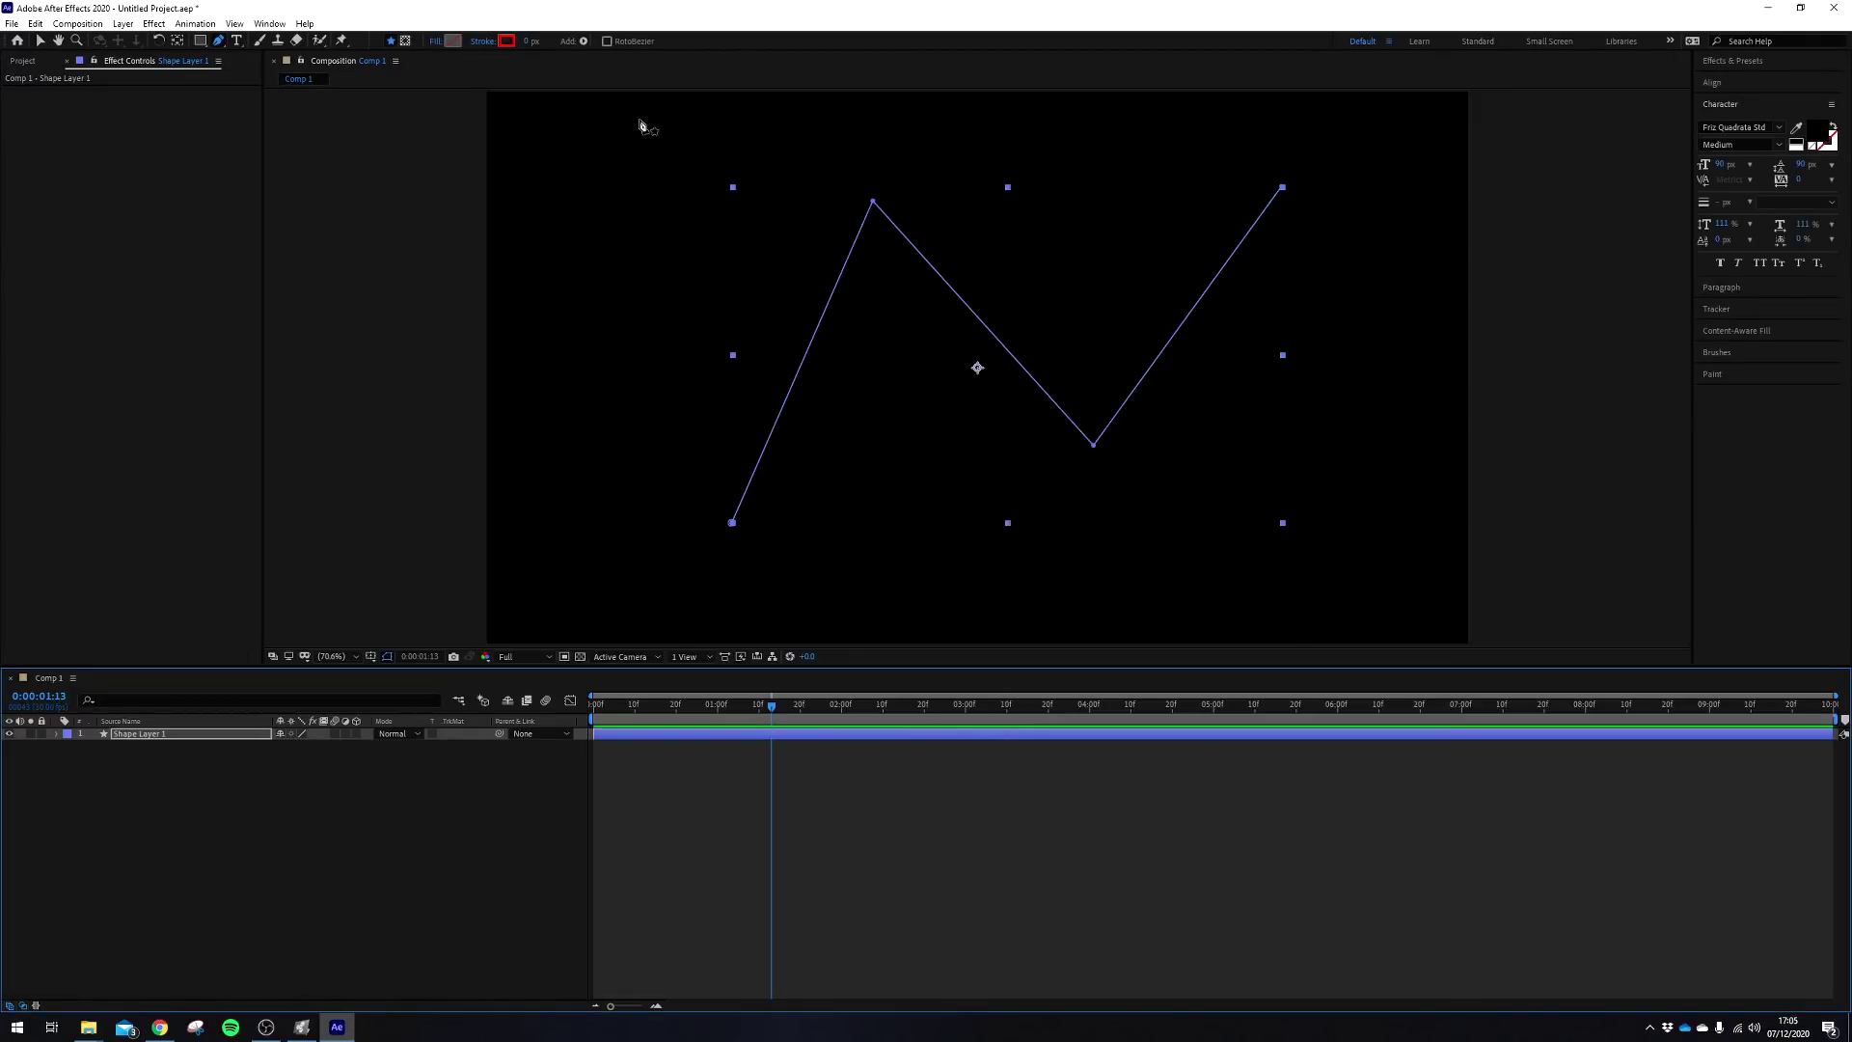
mouse_move(519, 44)
mouse_down()
mouse_move(552, 64)
mouse_move(499, 44)
mouse_move(528, 42)
mouse_up()
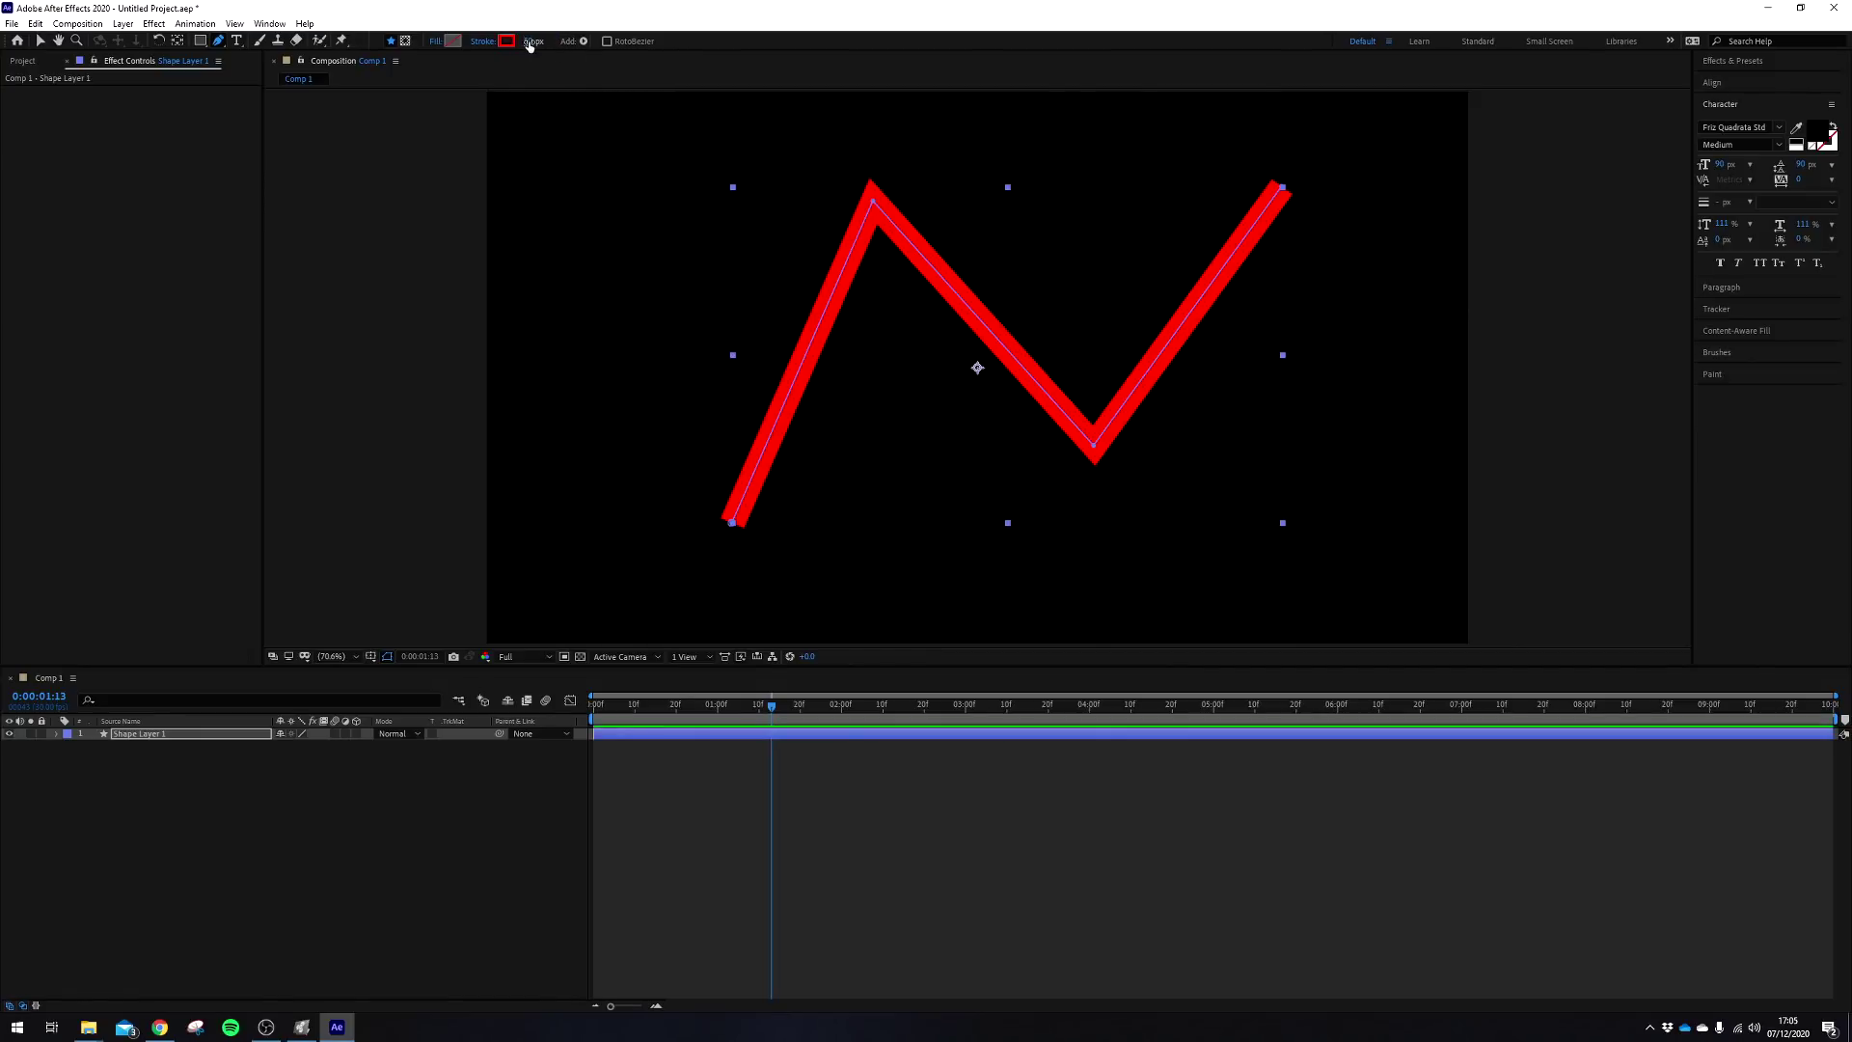
click(281, 778)
click(157, 734)
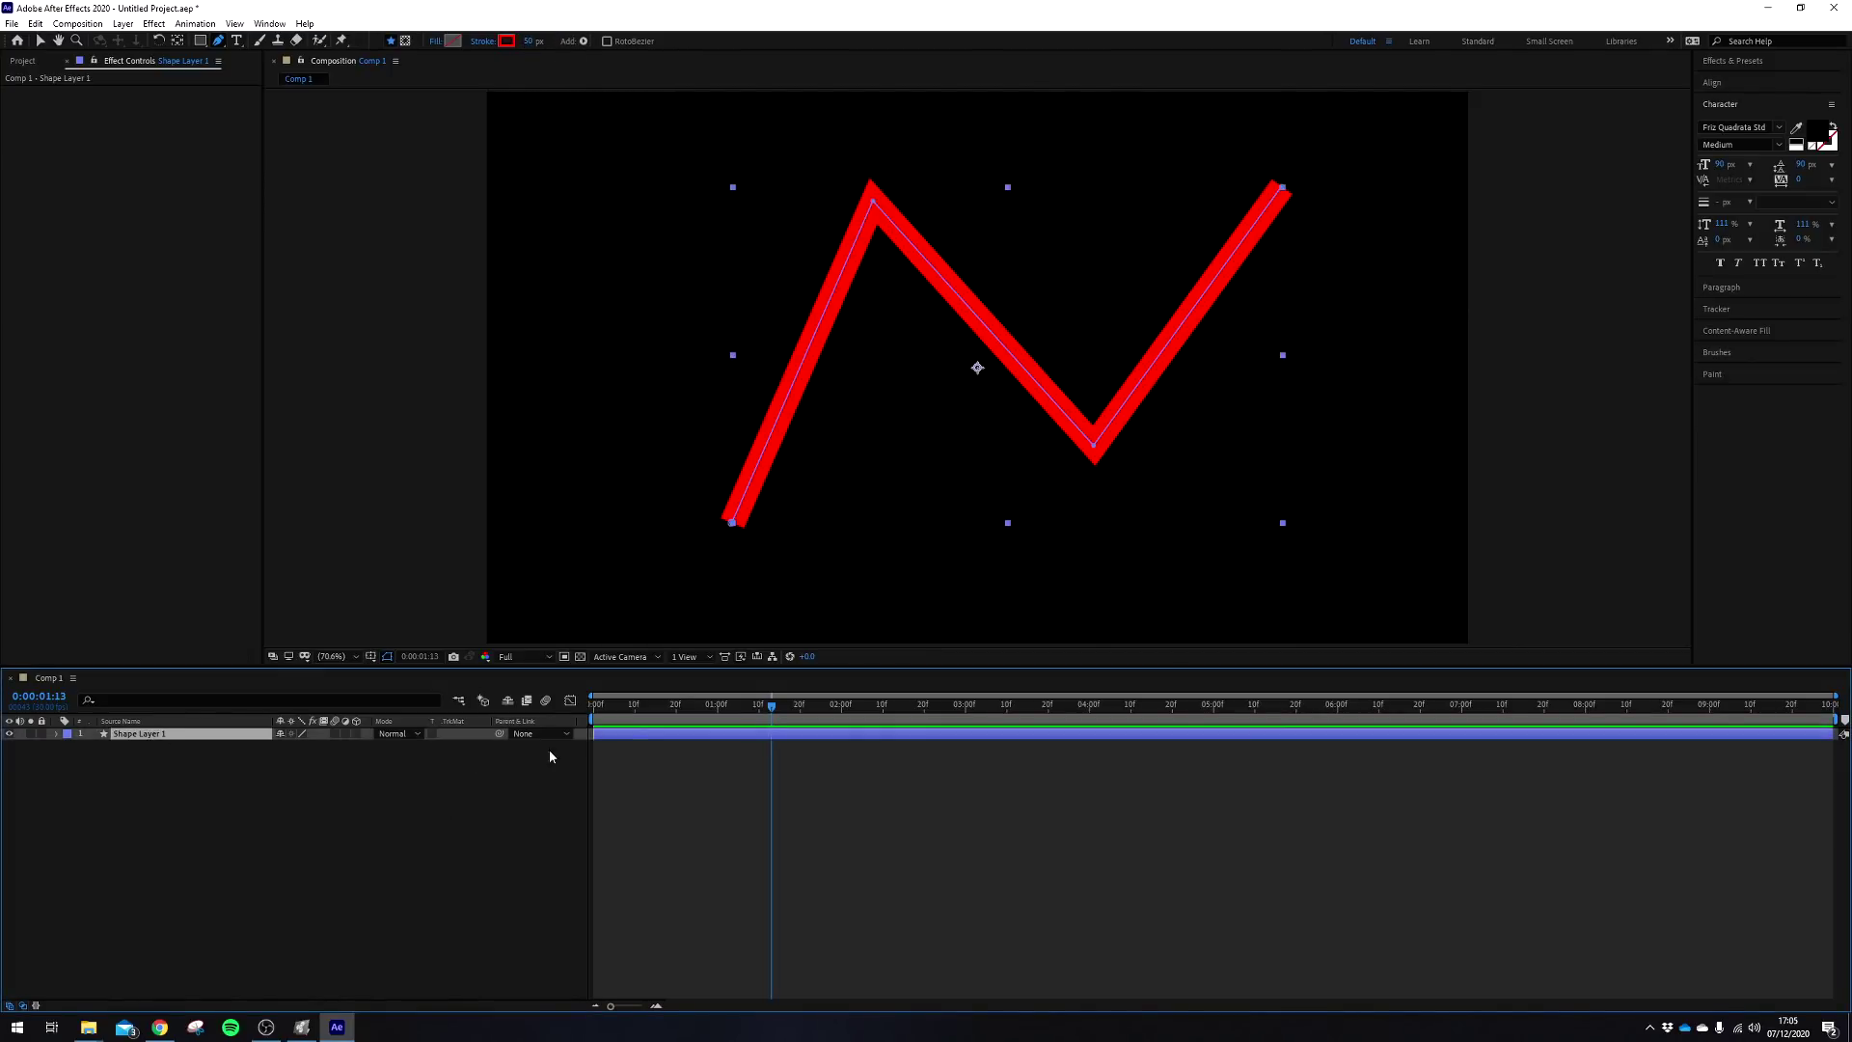
click(506, 40)
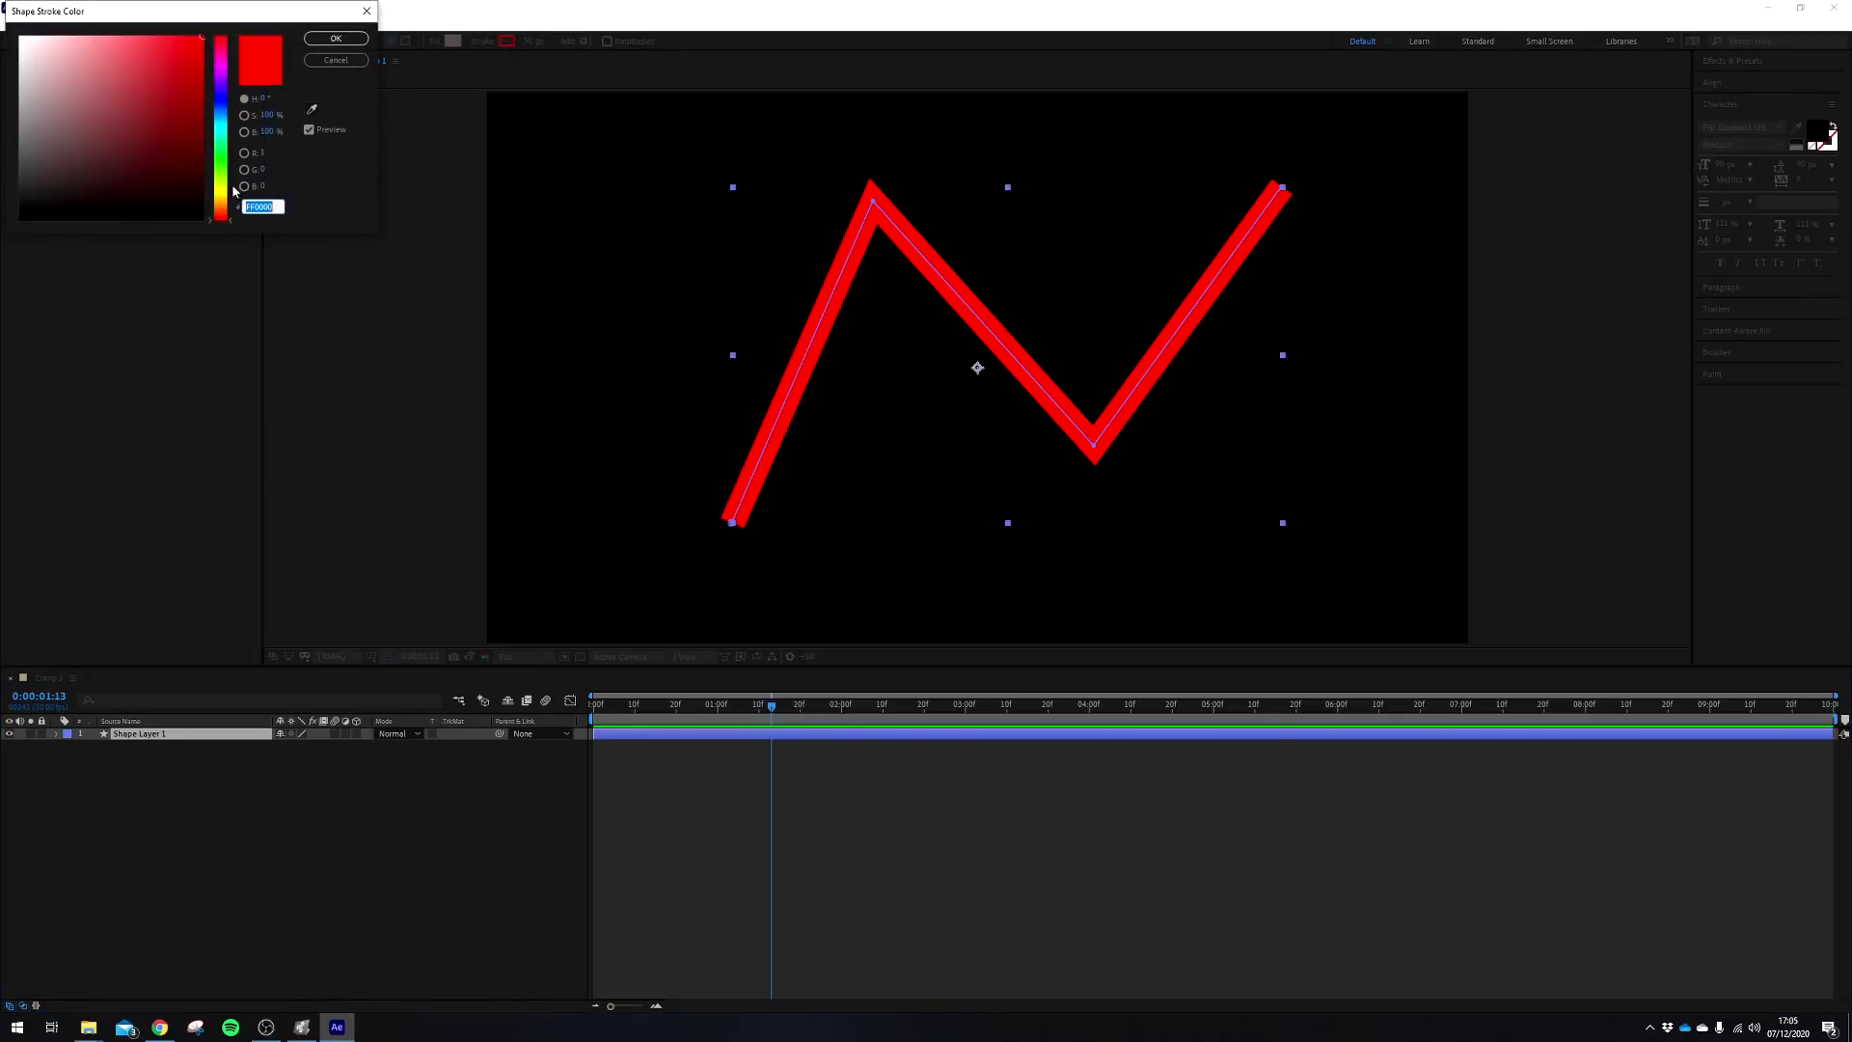
click(138, 95)
click(337, 39)
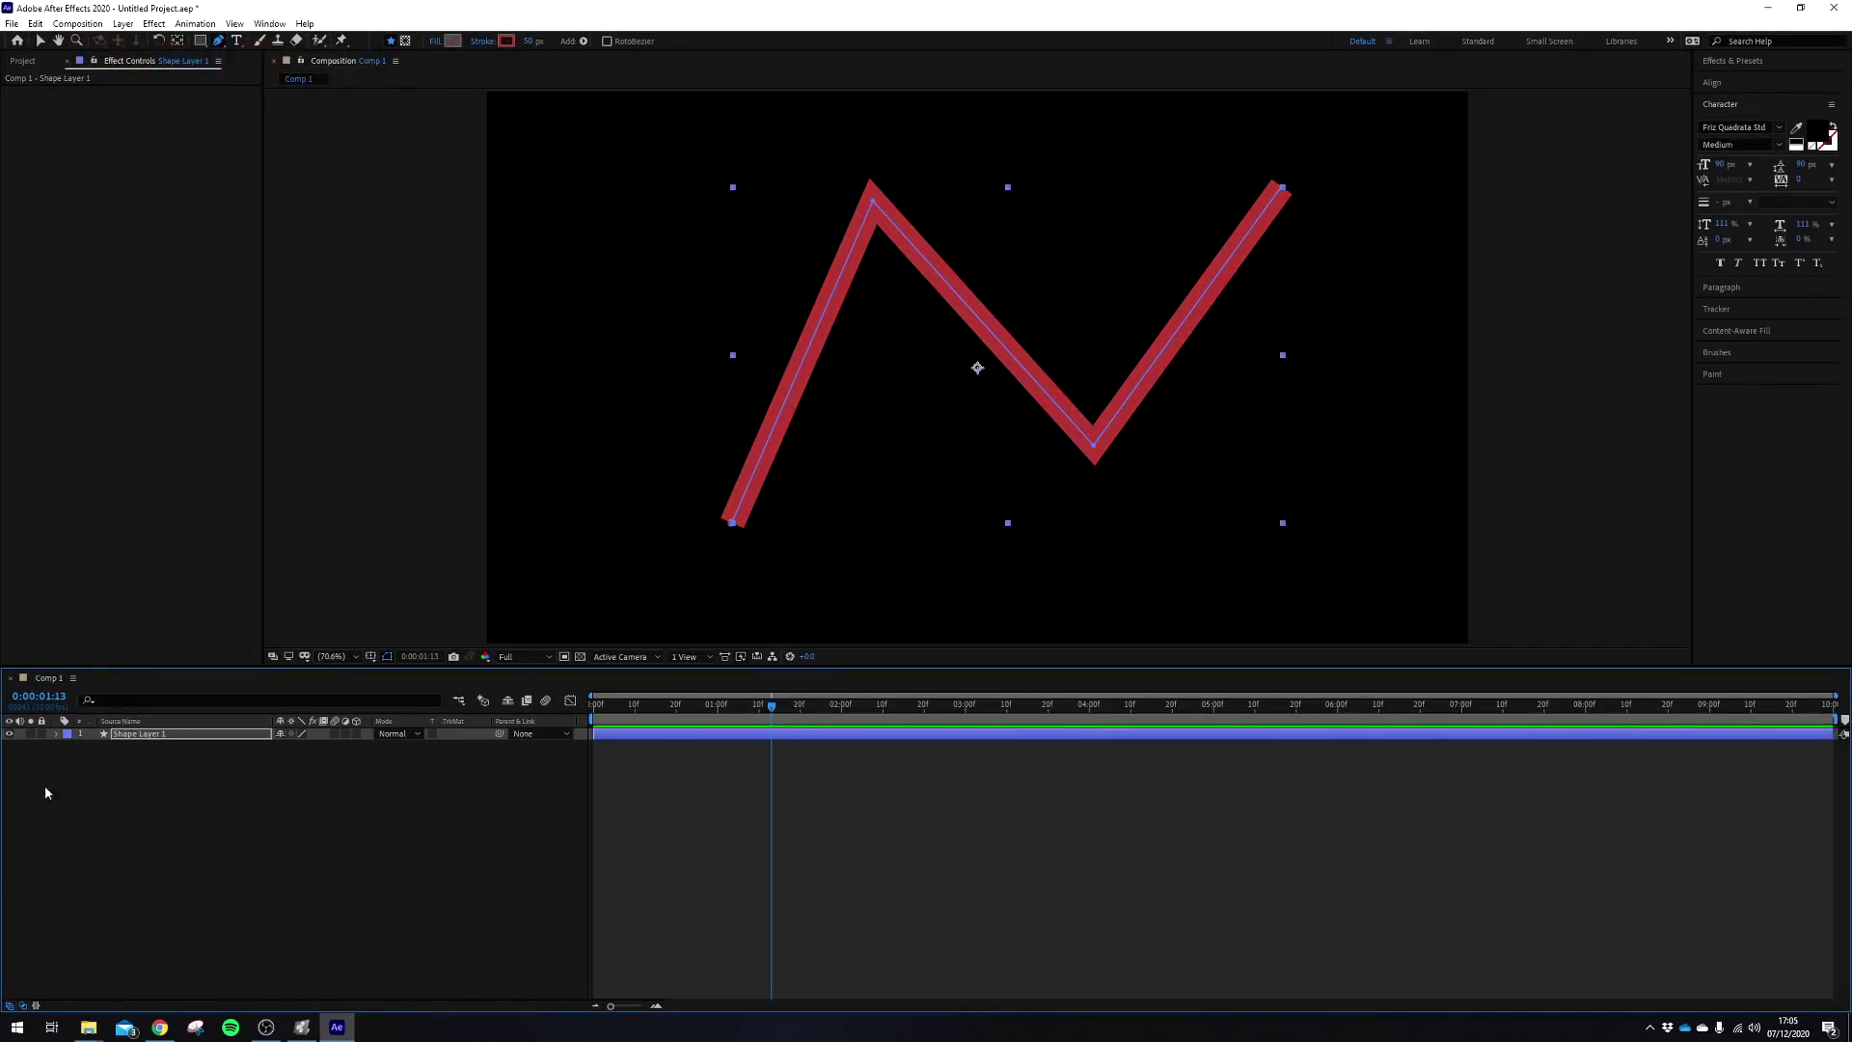
Undo the darker red so the zigzag's stroke is bright red again
click(55, 736)
click(245, 825)
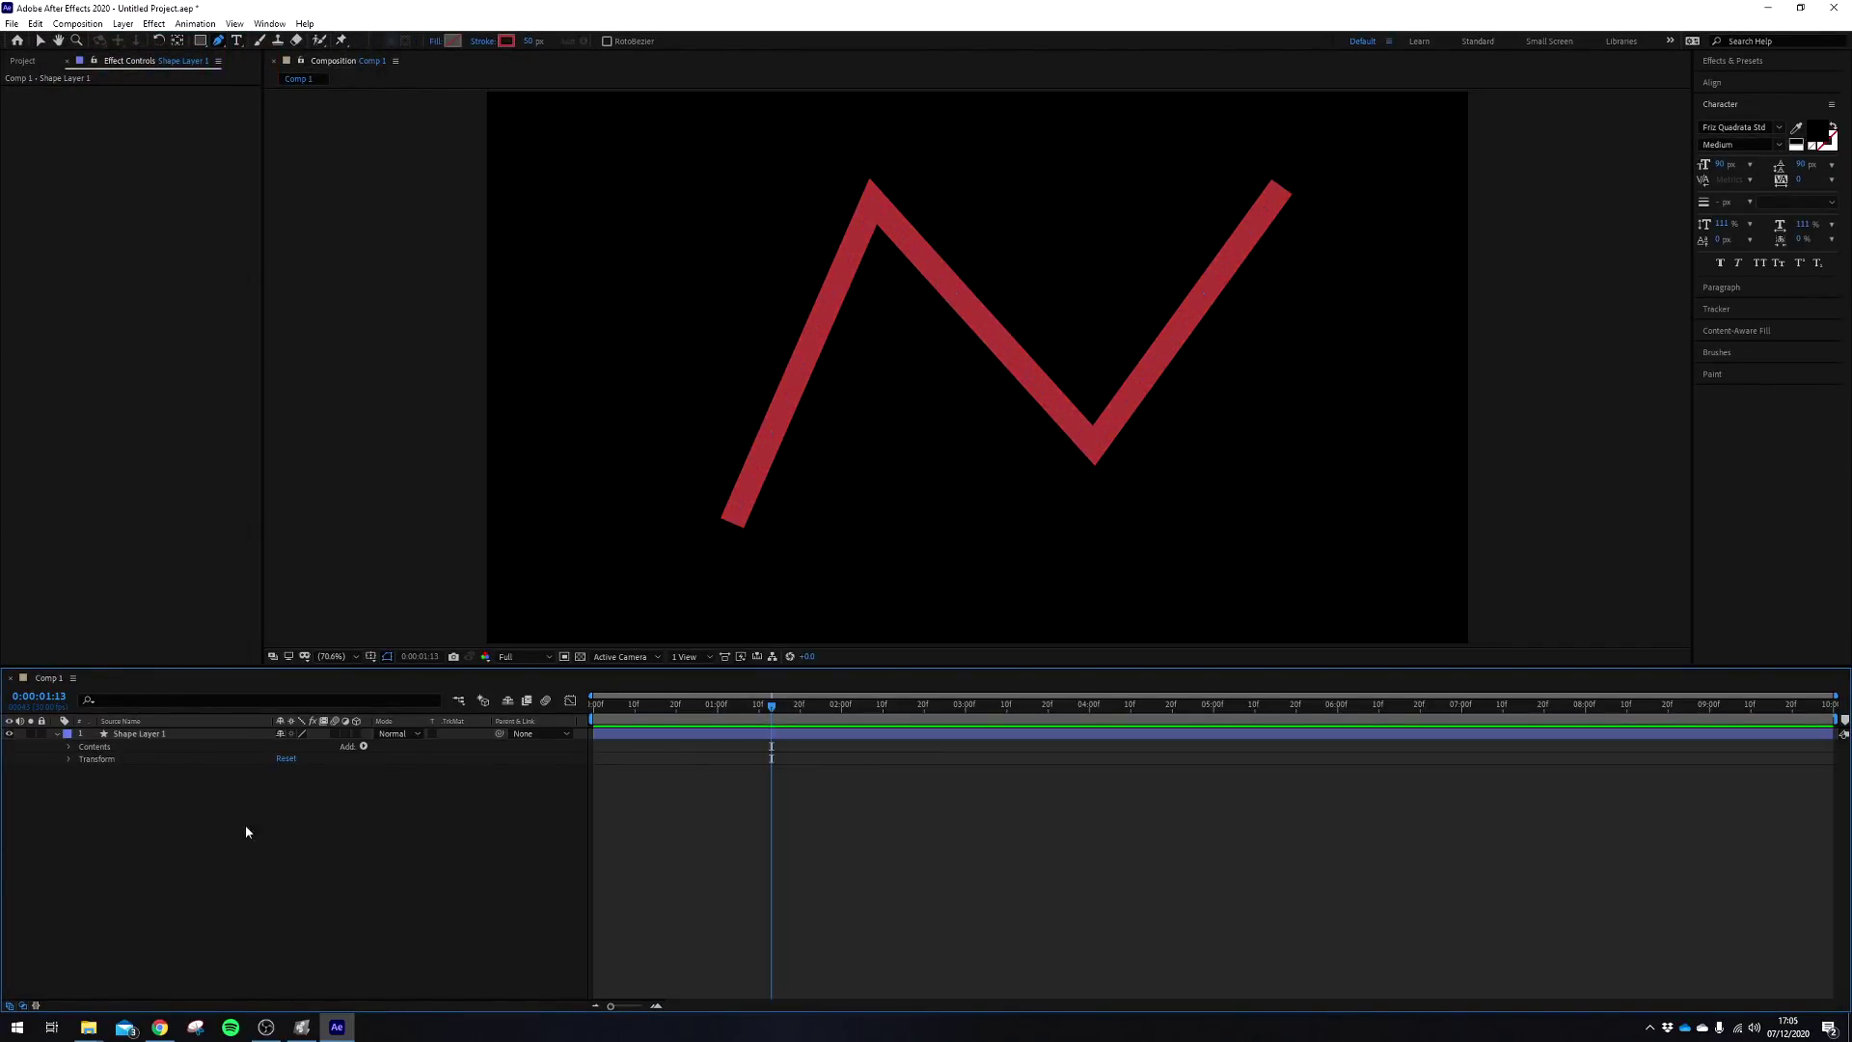
key(ctrl+z)
click(245, 832)
click(247, 739)
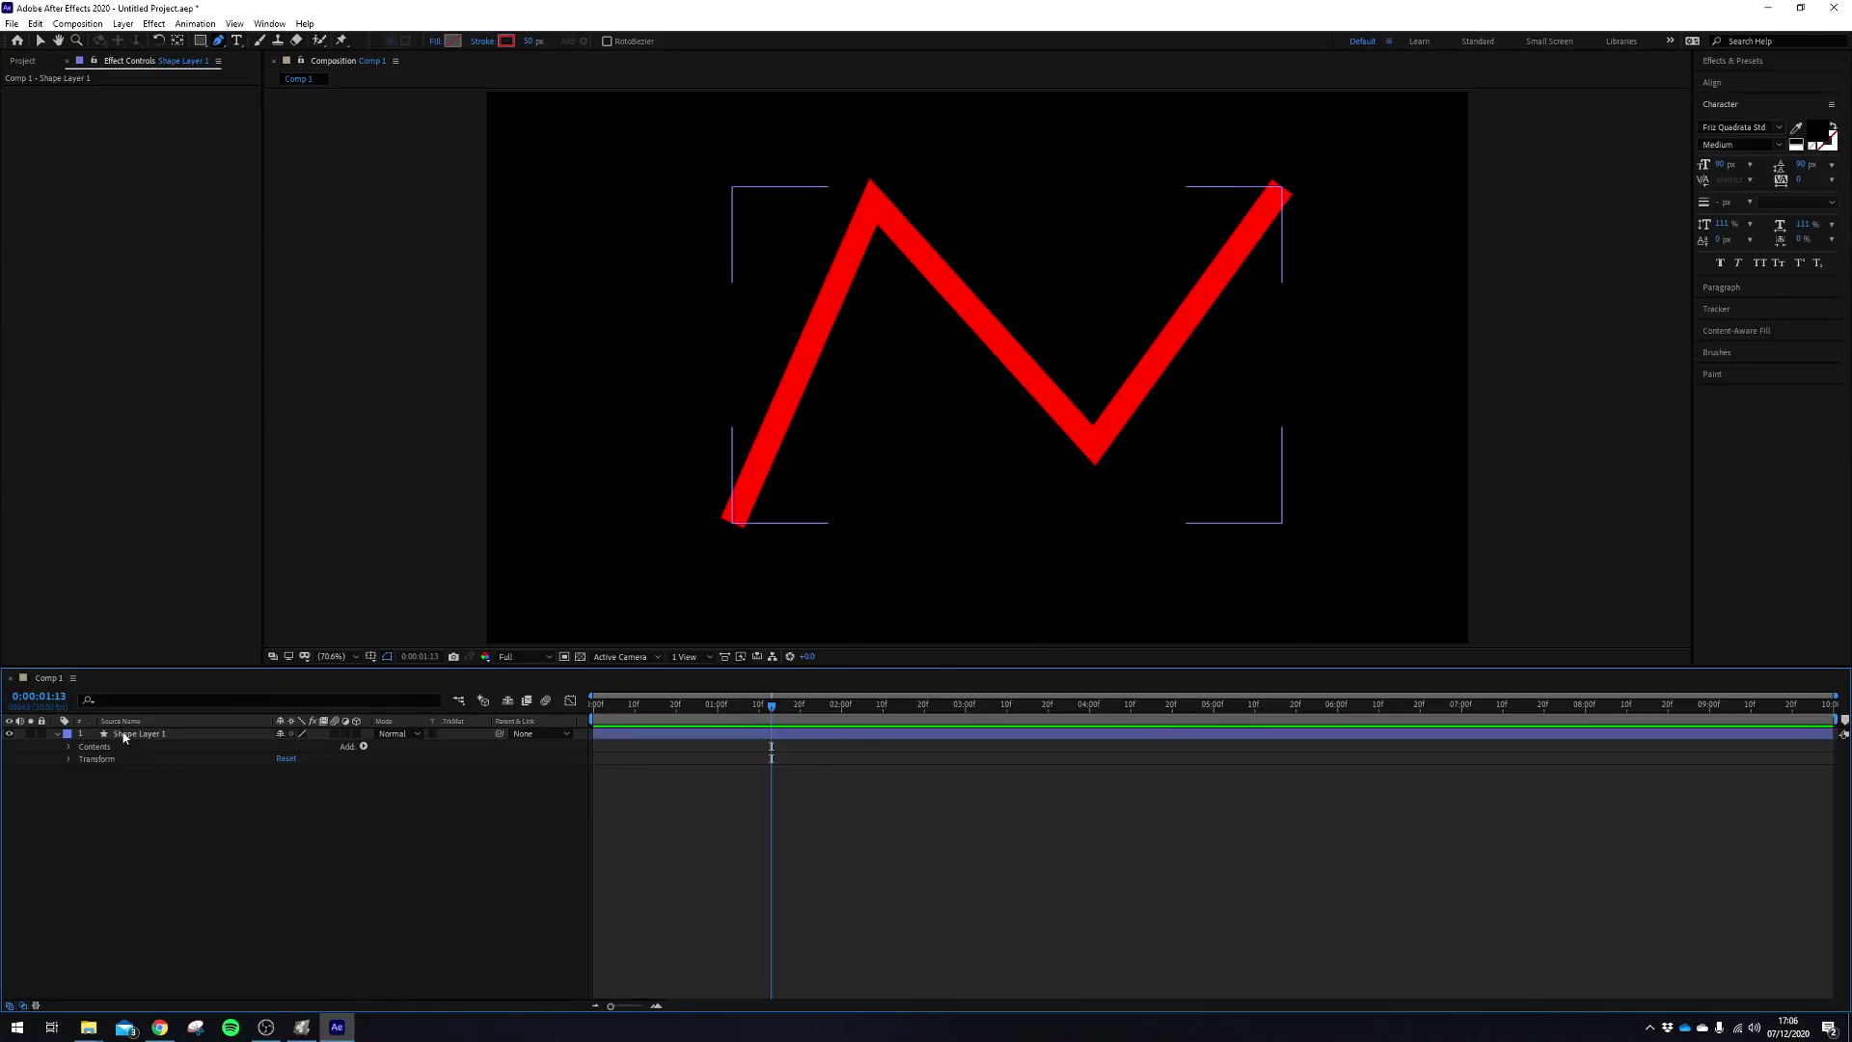
Try Round Cap and Round Join on Stroke 1, then revert to flat ends and pointed corners
click(69, 748)
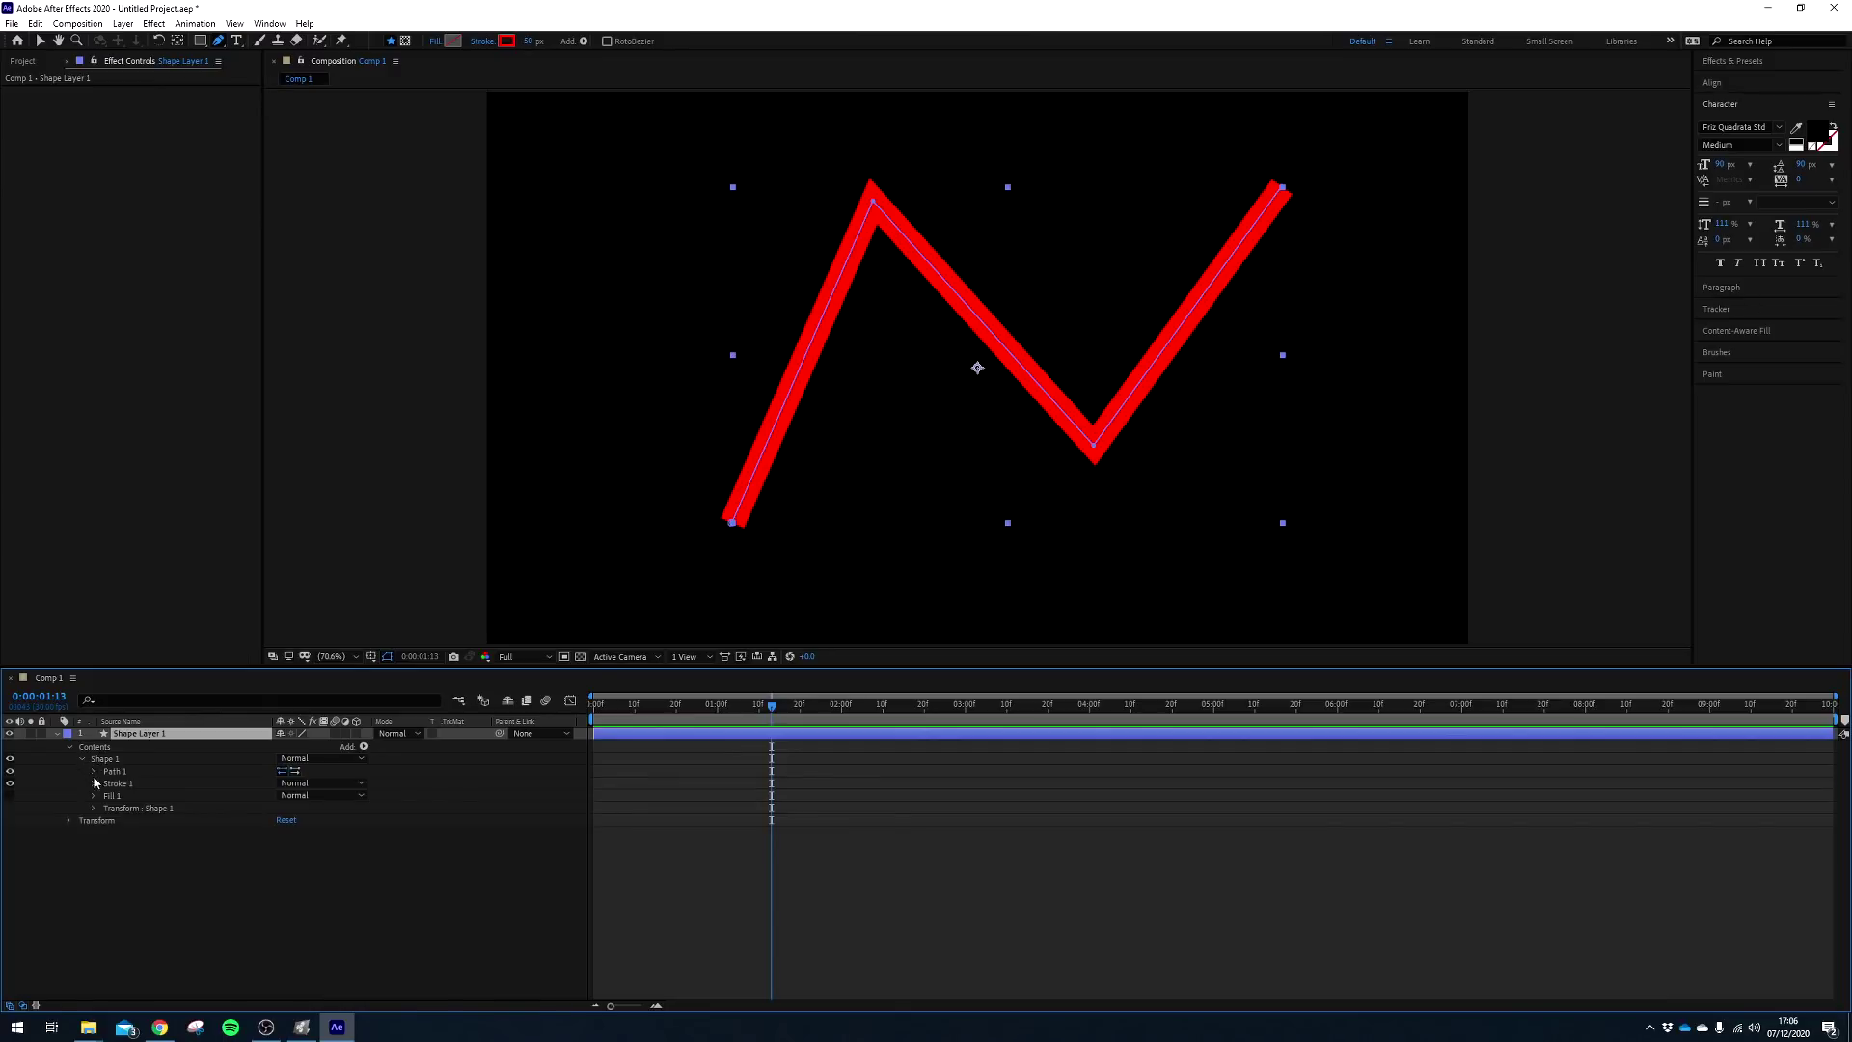
click(94, 783)
click(321, 844)
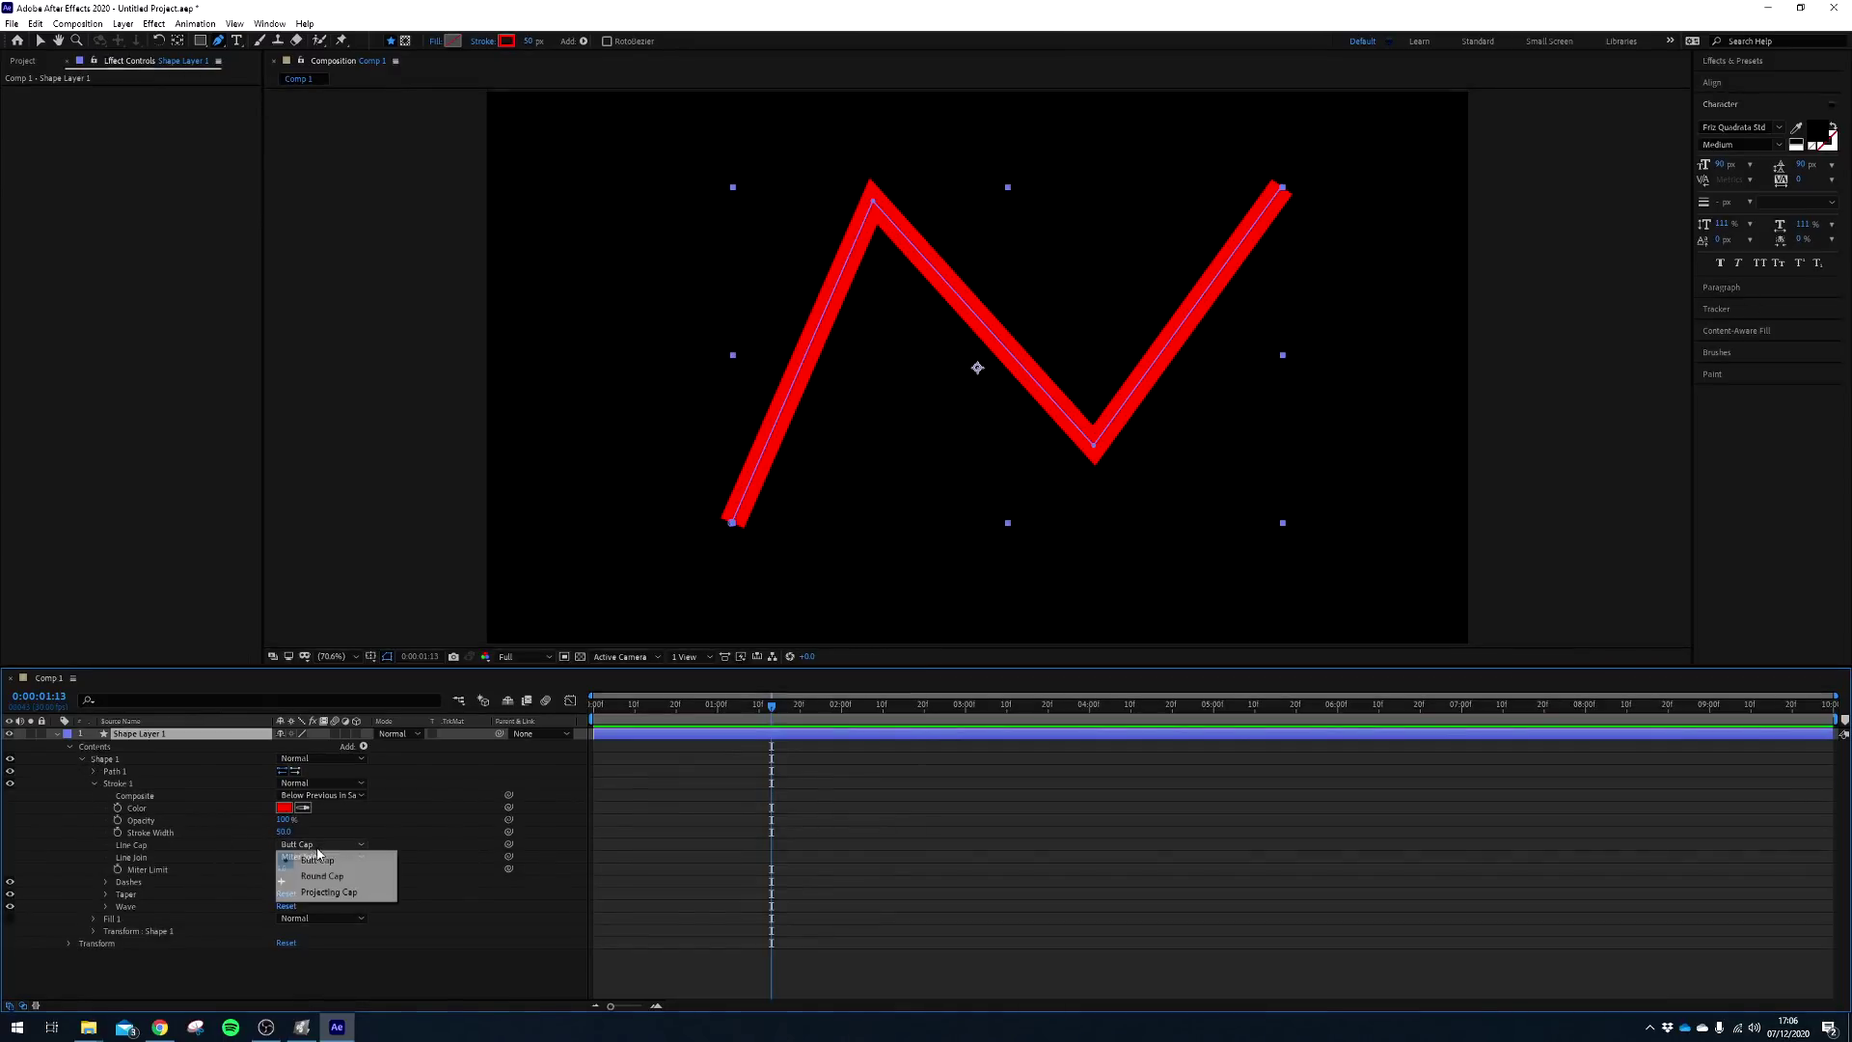
click(320, 876)
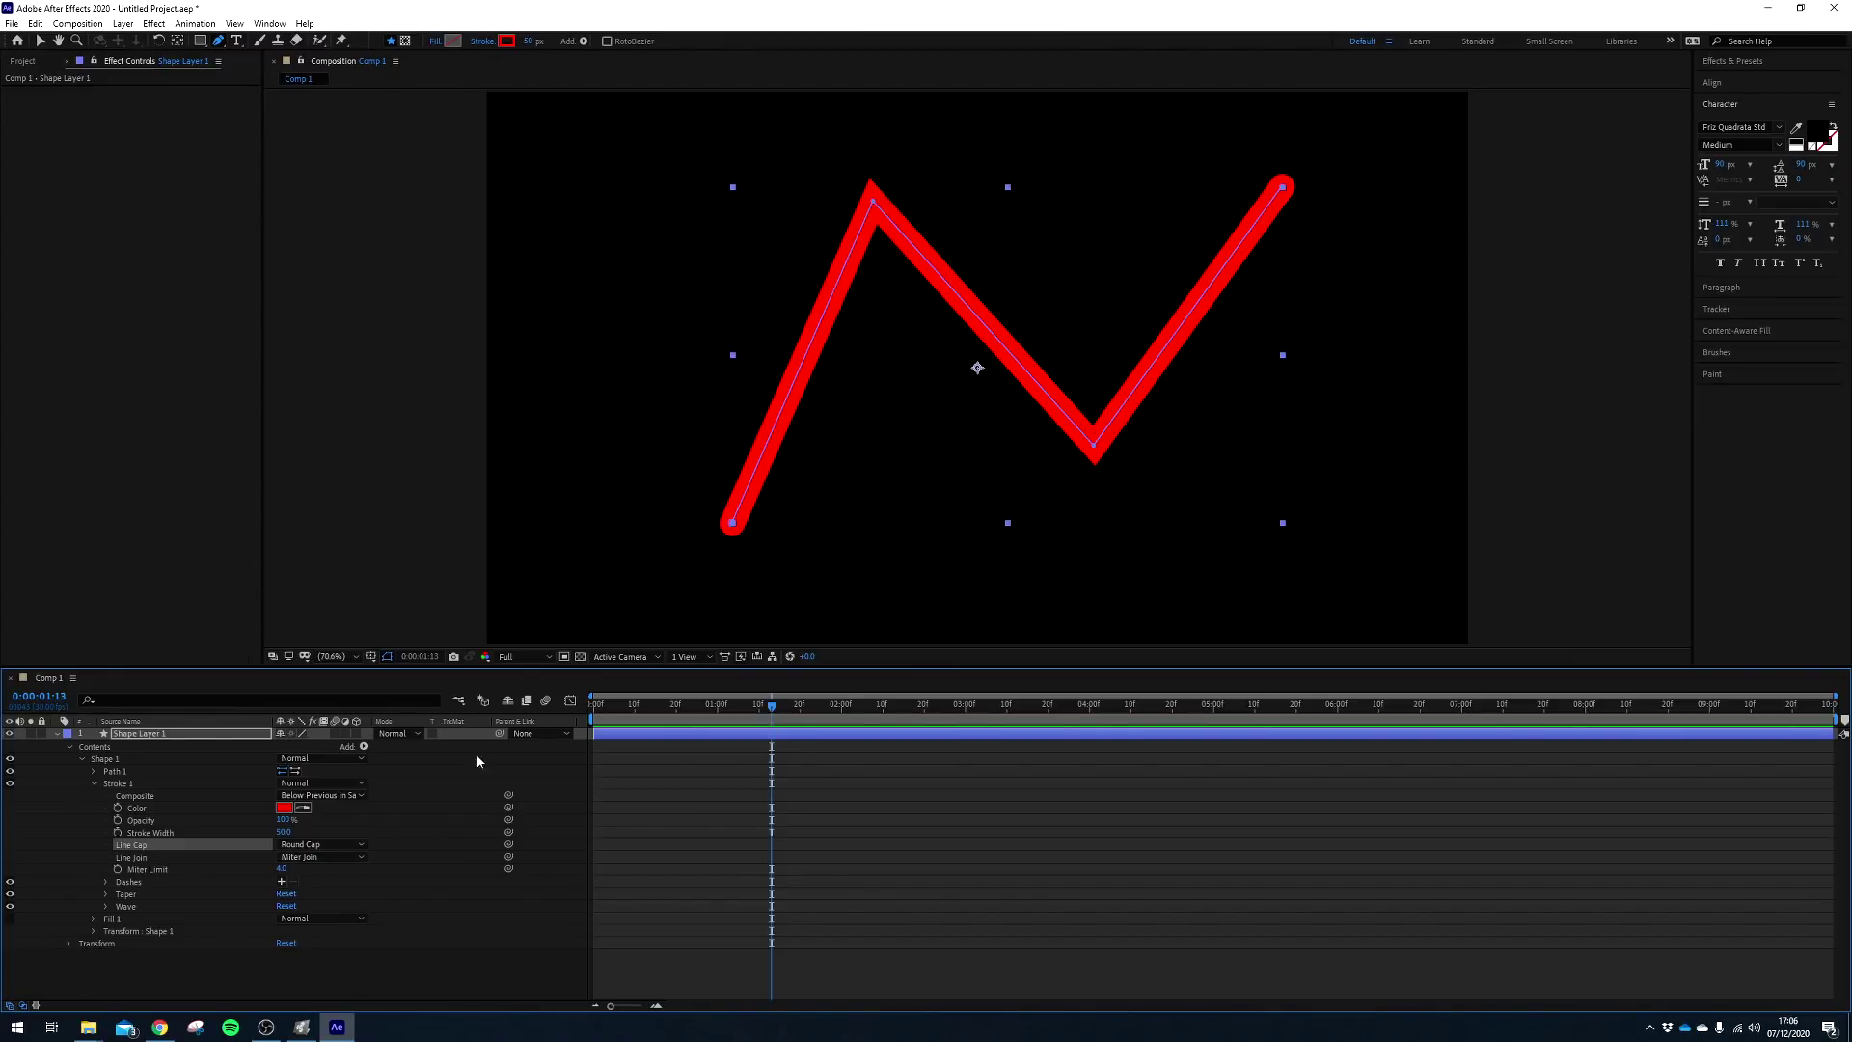
click(309, 855)
click(310, 887)
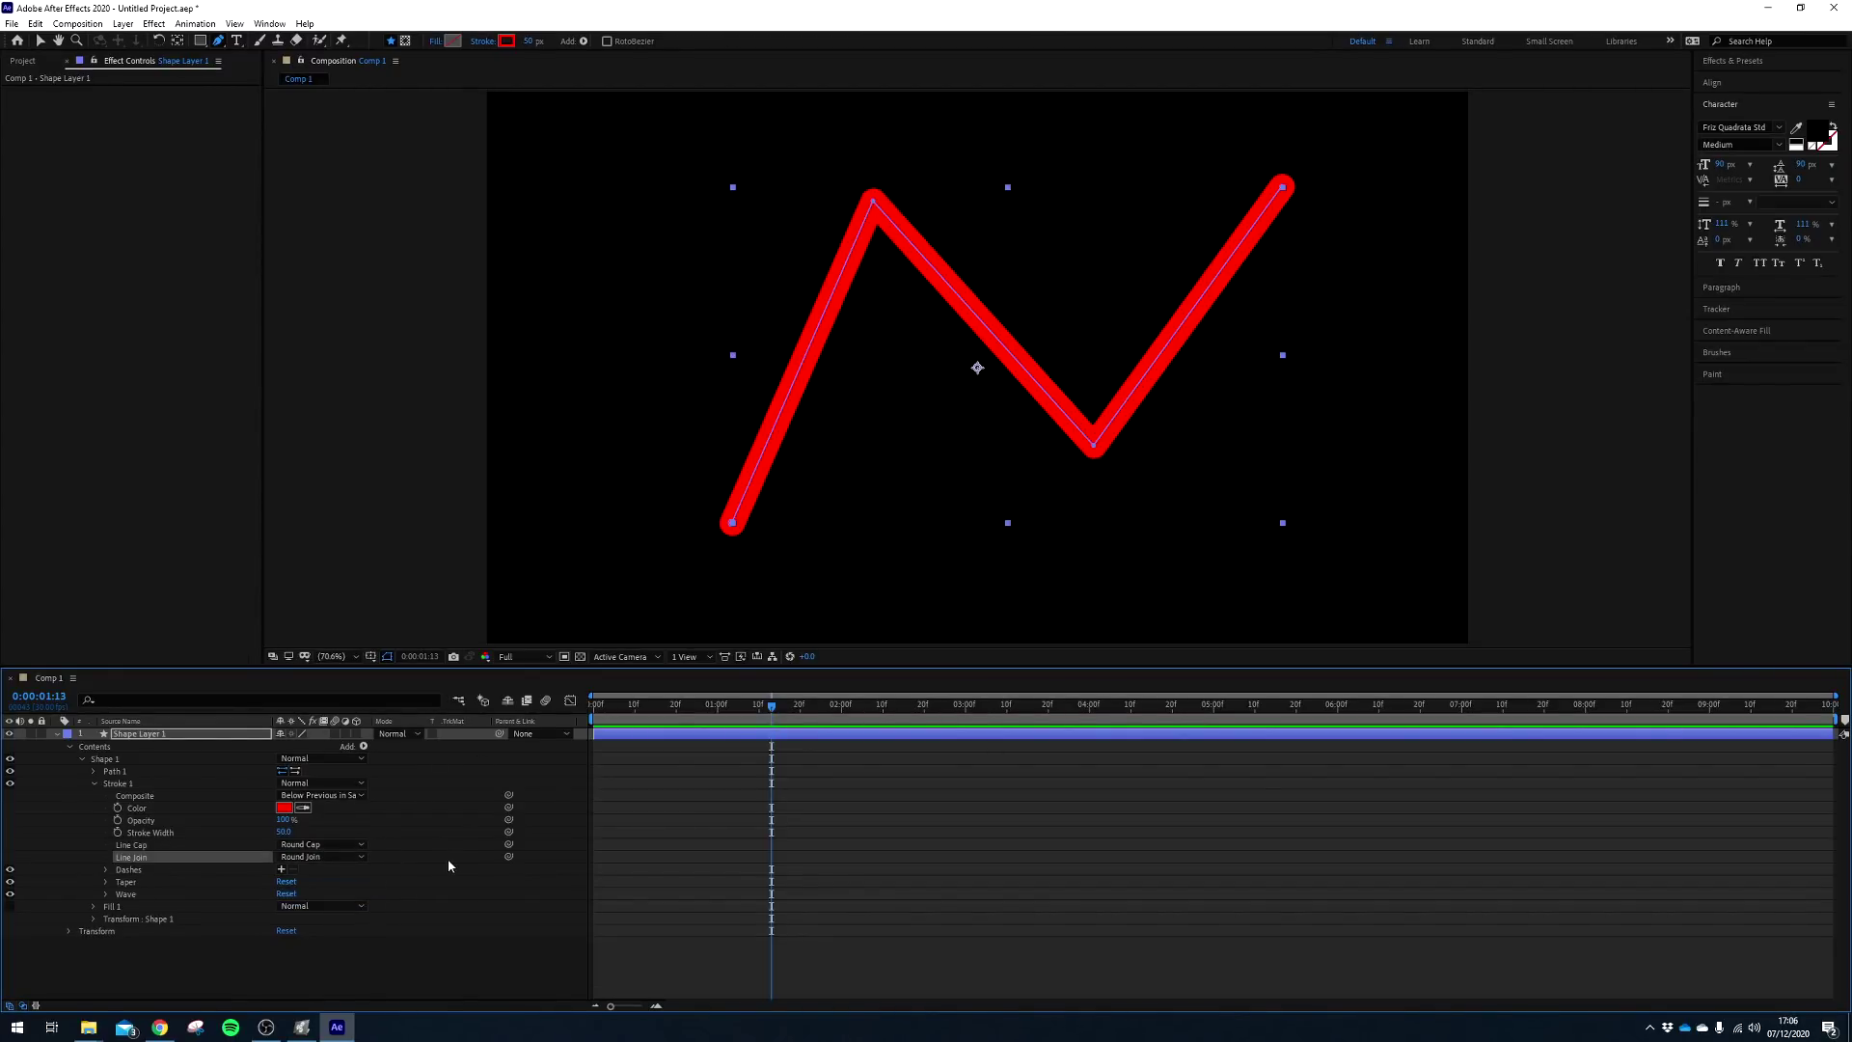
click(447, 859)
click(1116, 381)
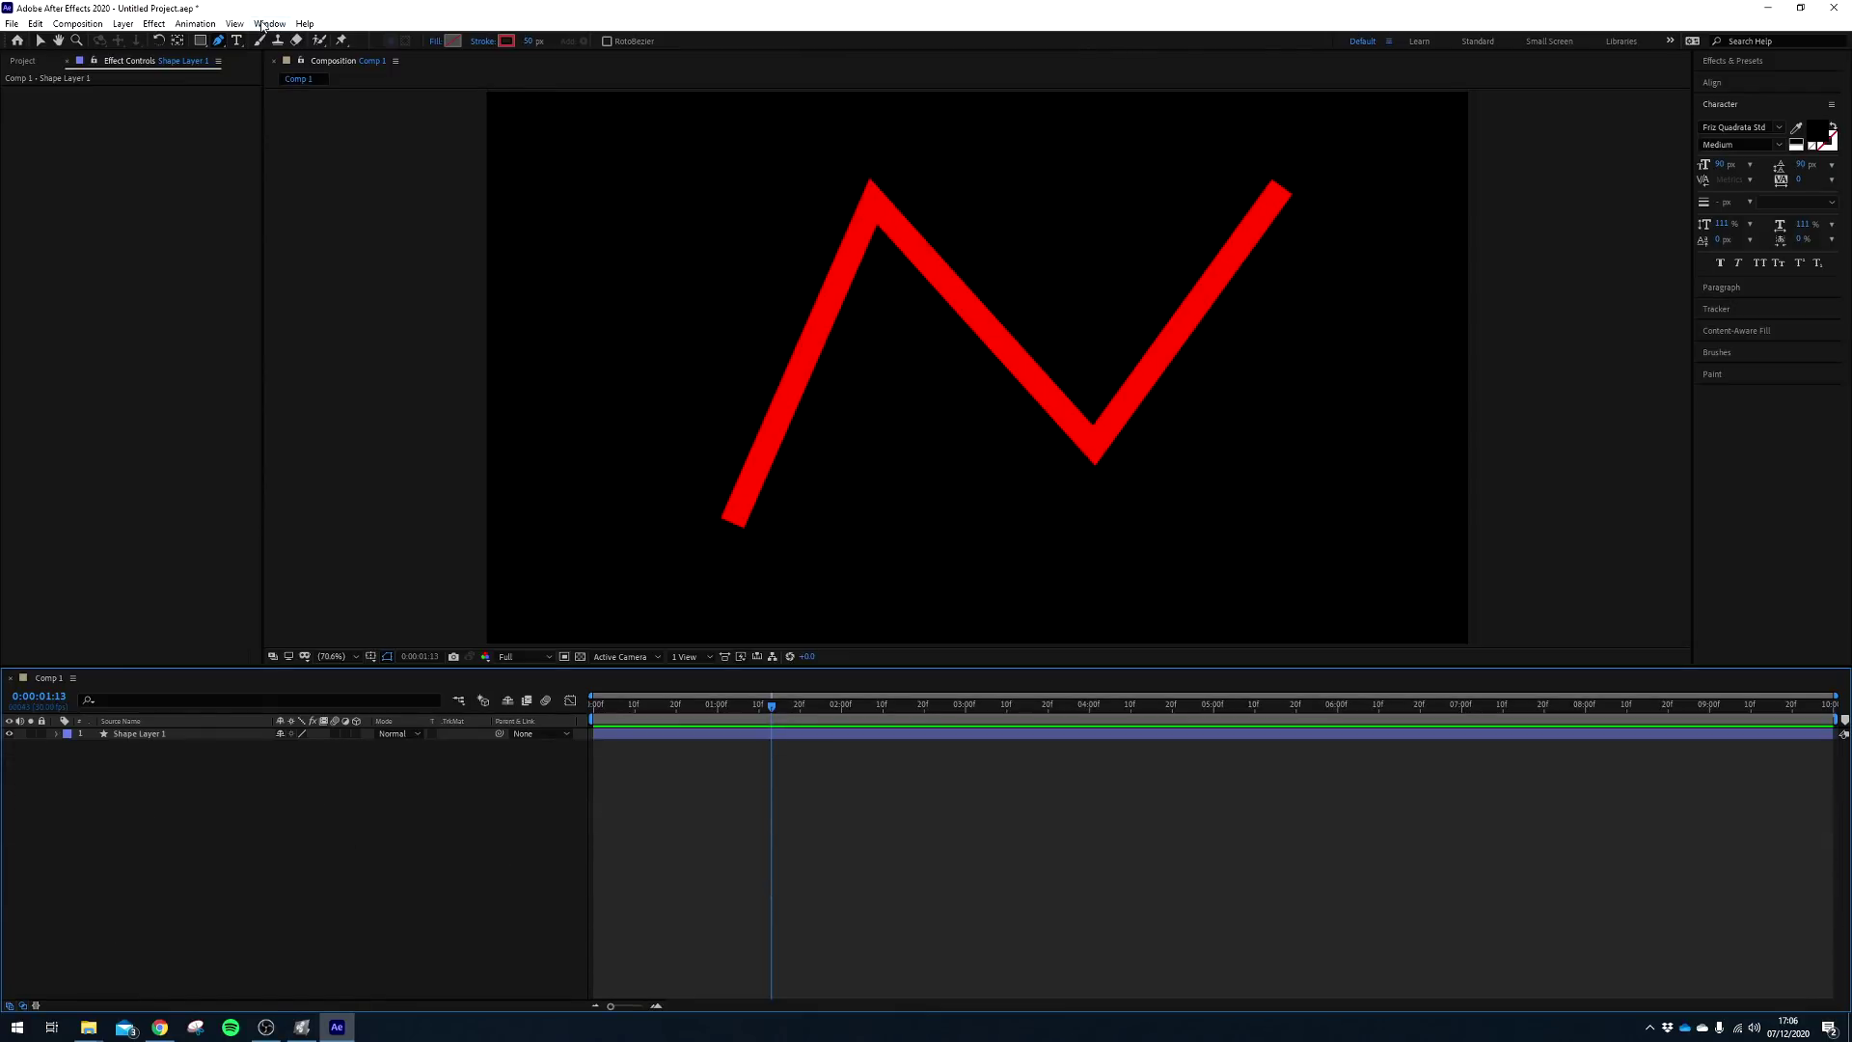
Open the Buttcapper panel and dock it in the widened right-hand panel area
click(270, 25)
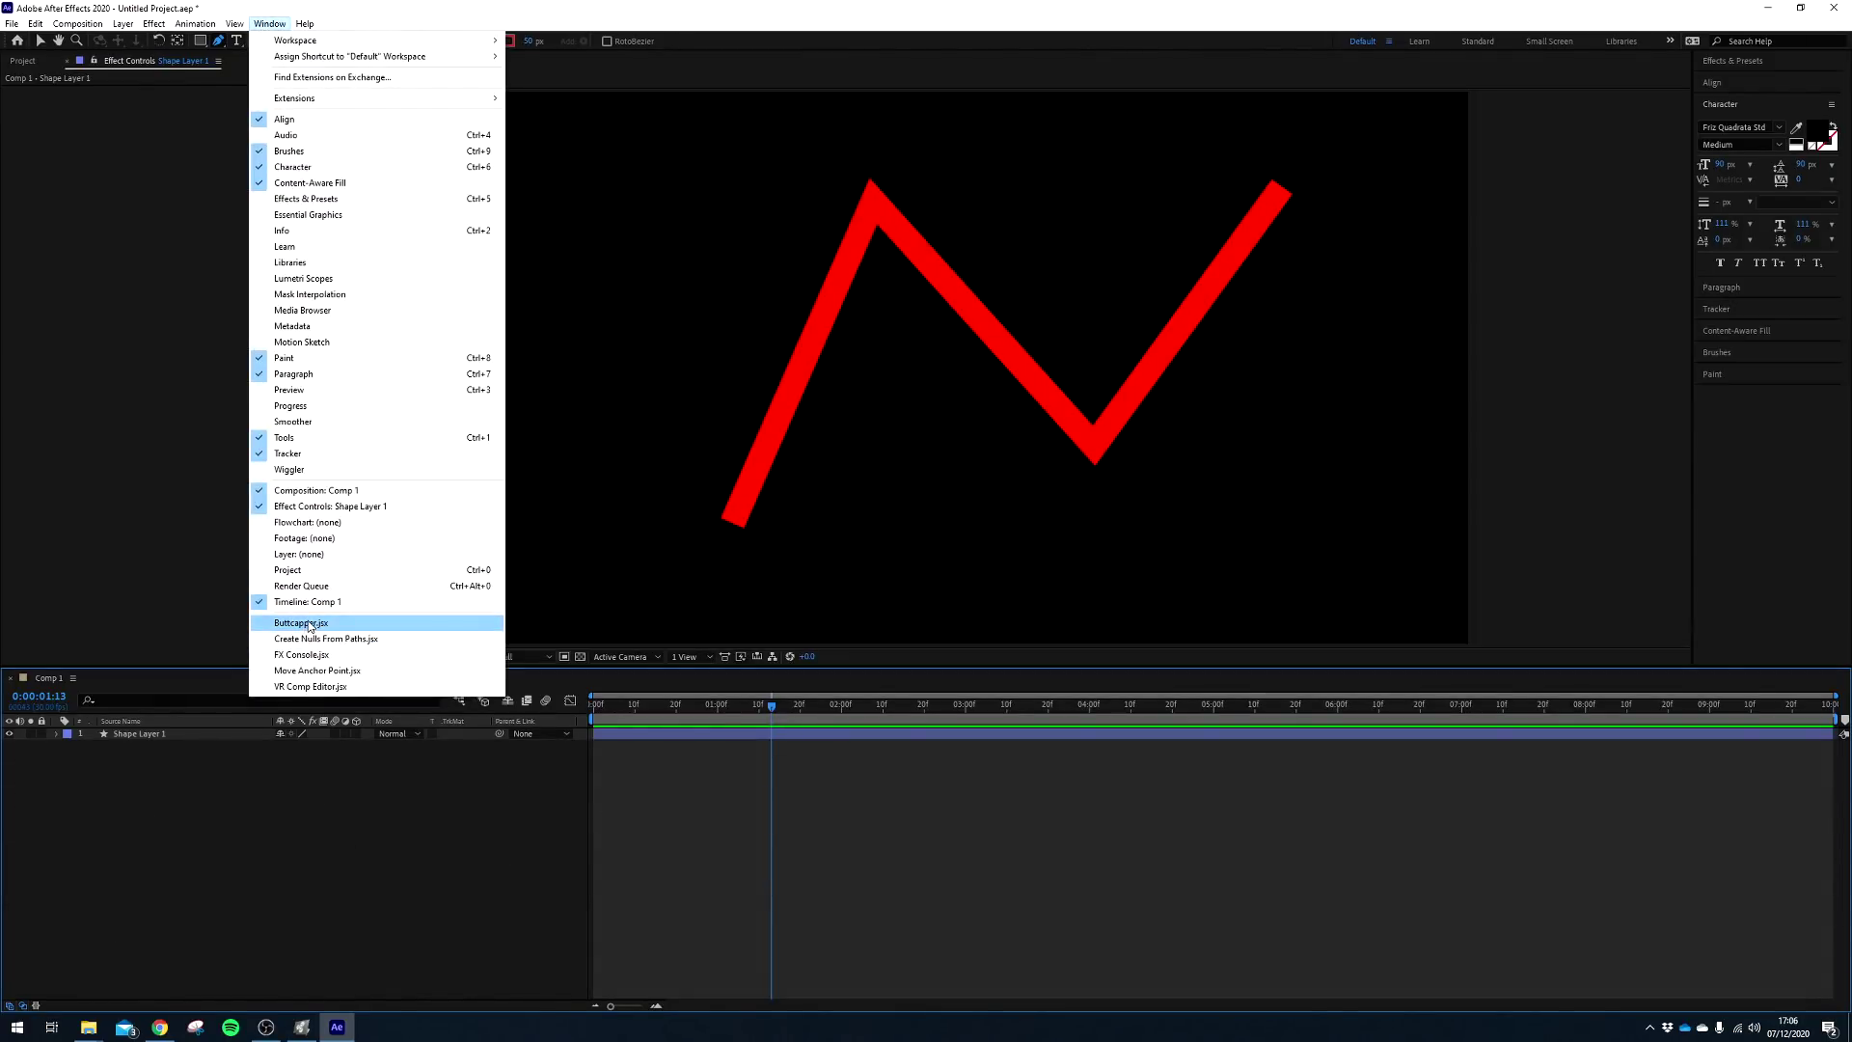
click(309, 626)
mouse_move(102, 90)
mouse_down()
mouse_move(1593, 120)
mouse_move(1744, 619)
mouse_up()
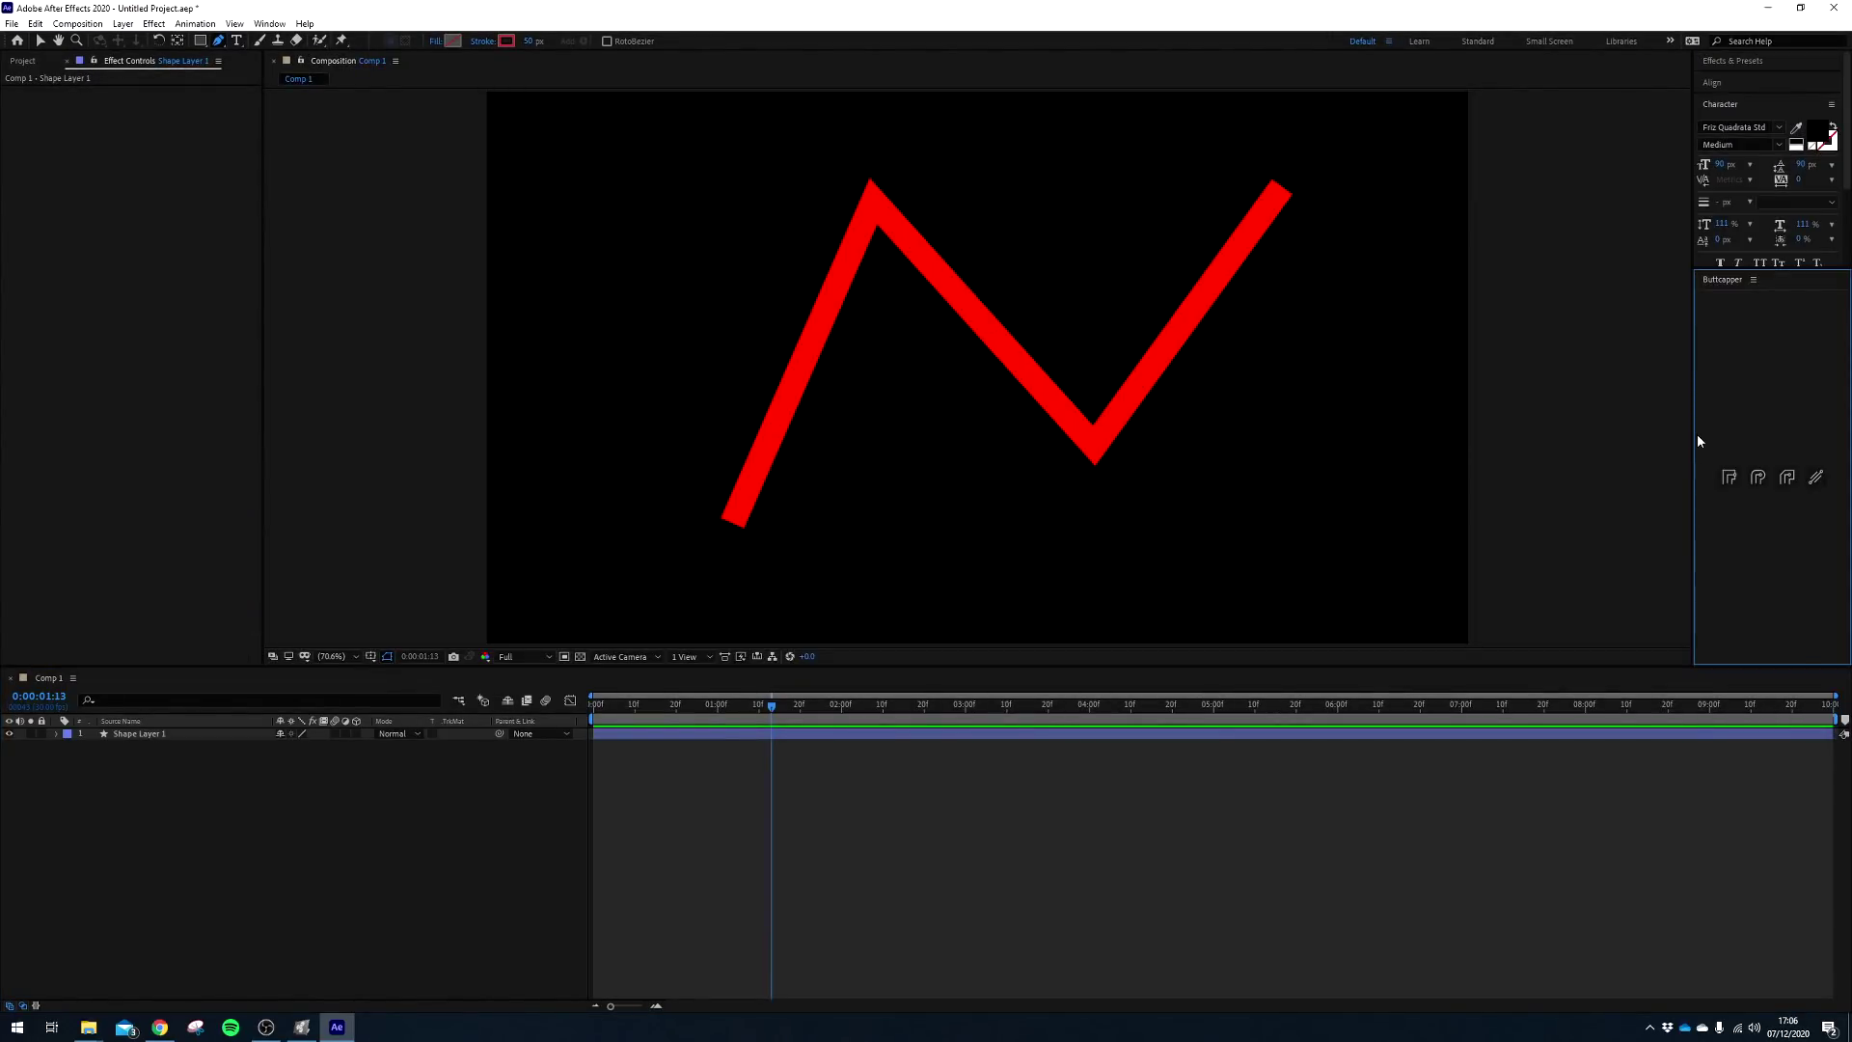
drag(1692, 435, 1515, 459)
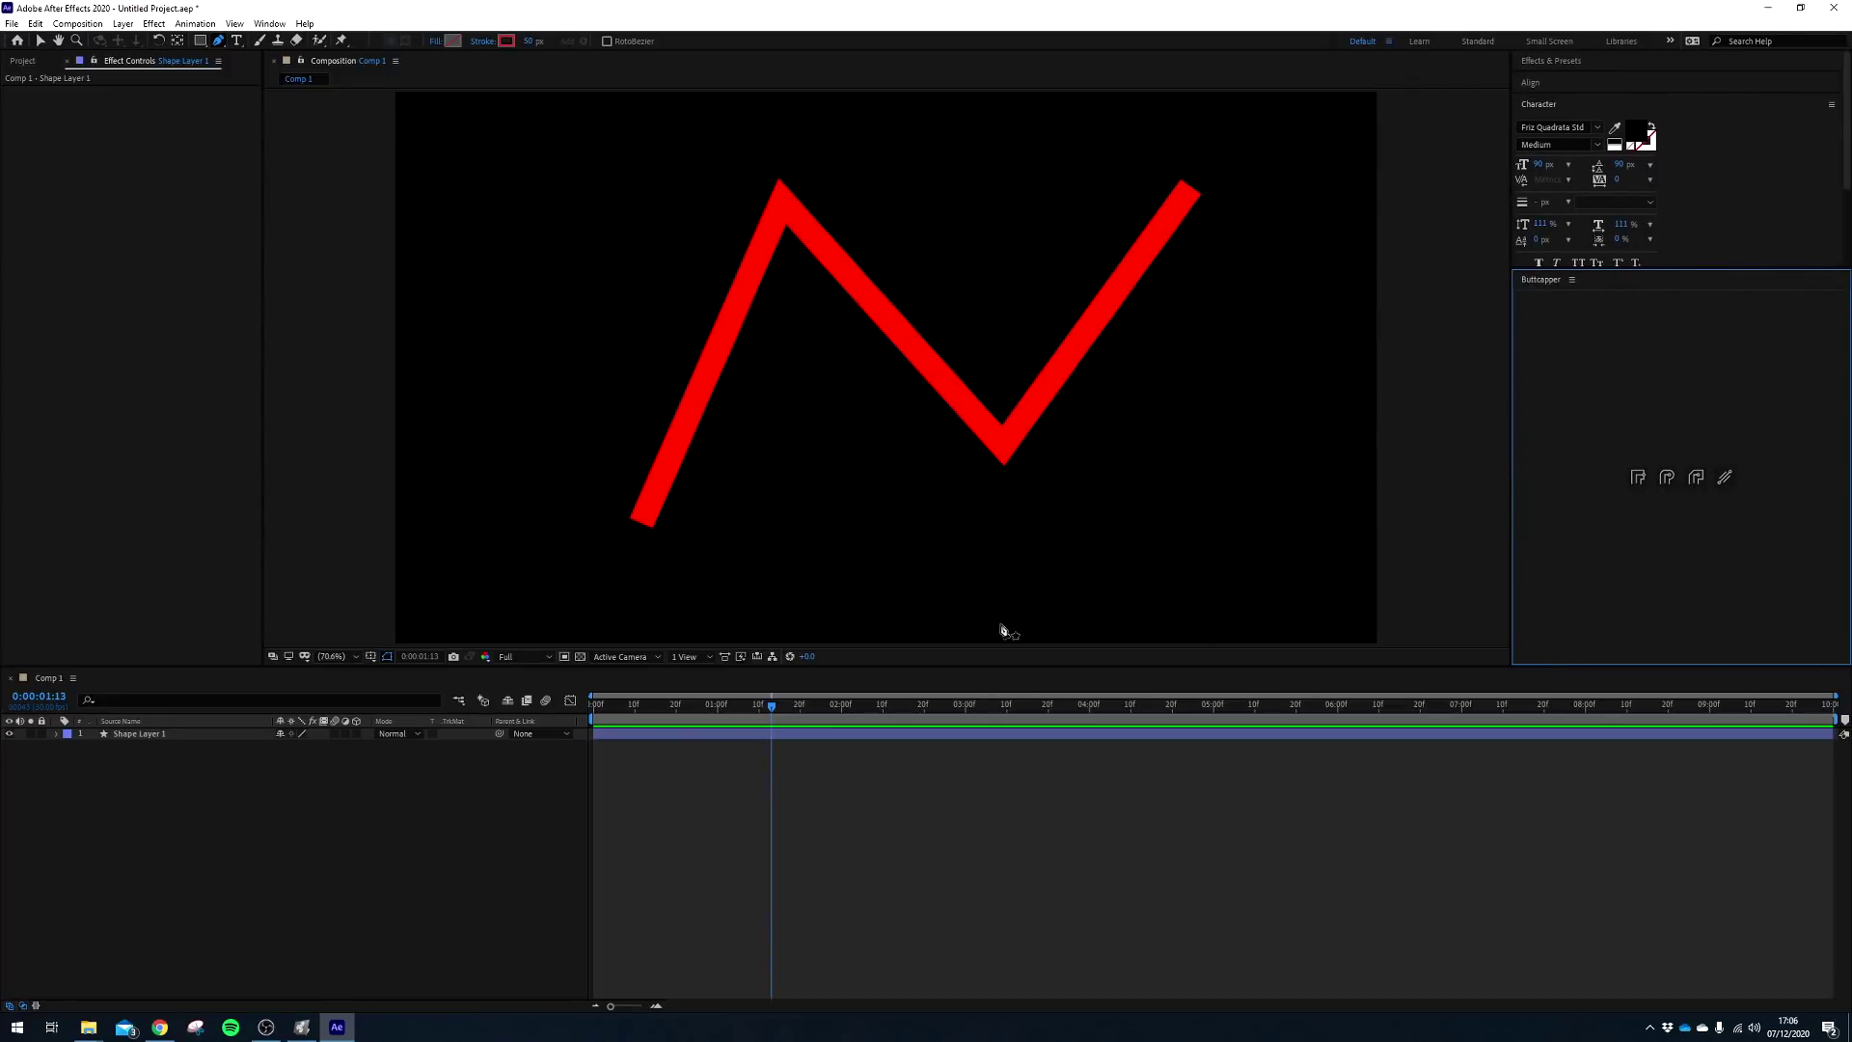
Use Buttcapper to switch the zigzag's stroke ends to butt caps, then back to round
click(141, 733)
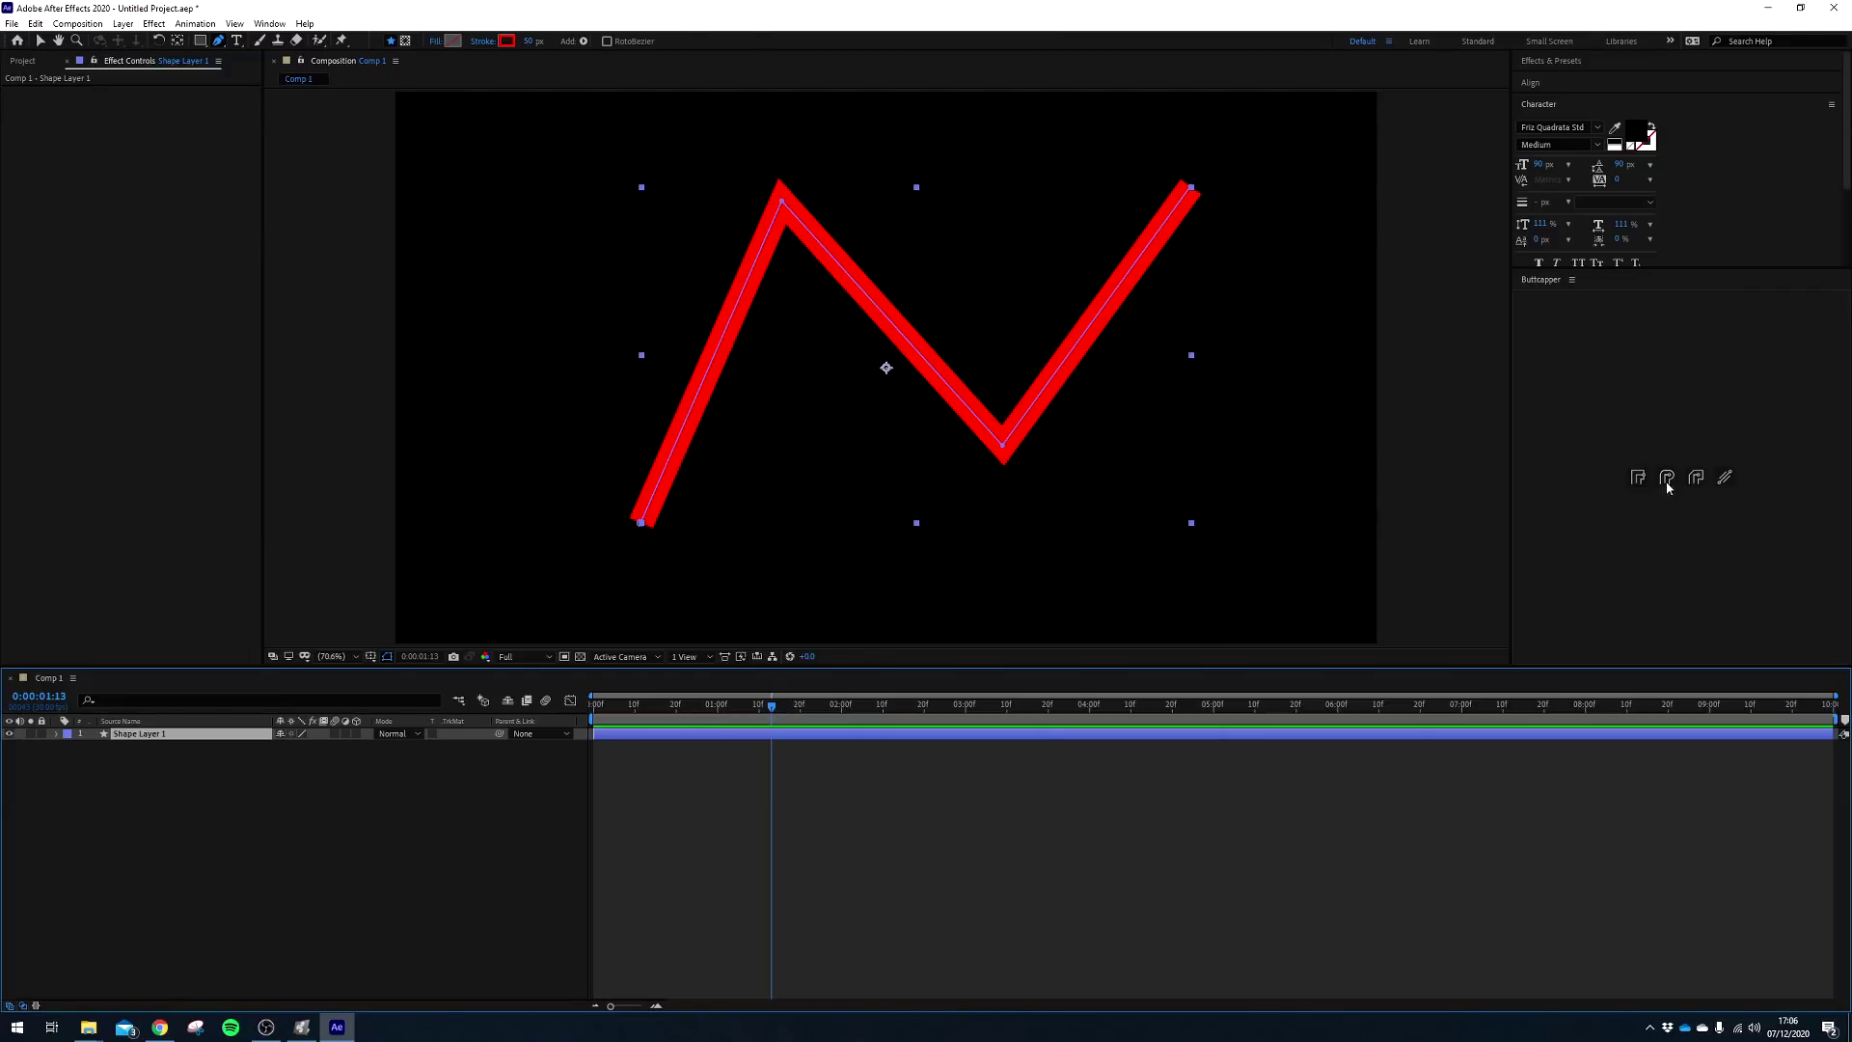
click(1668, 479)
click(218, 762)
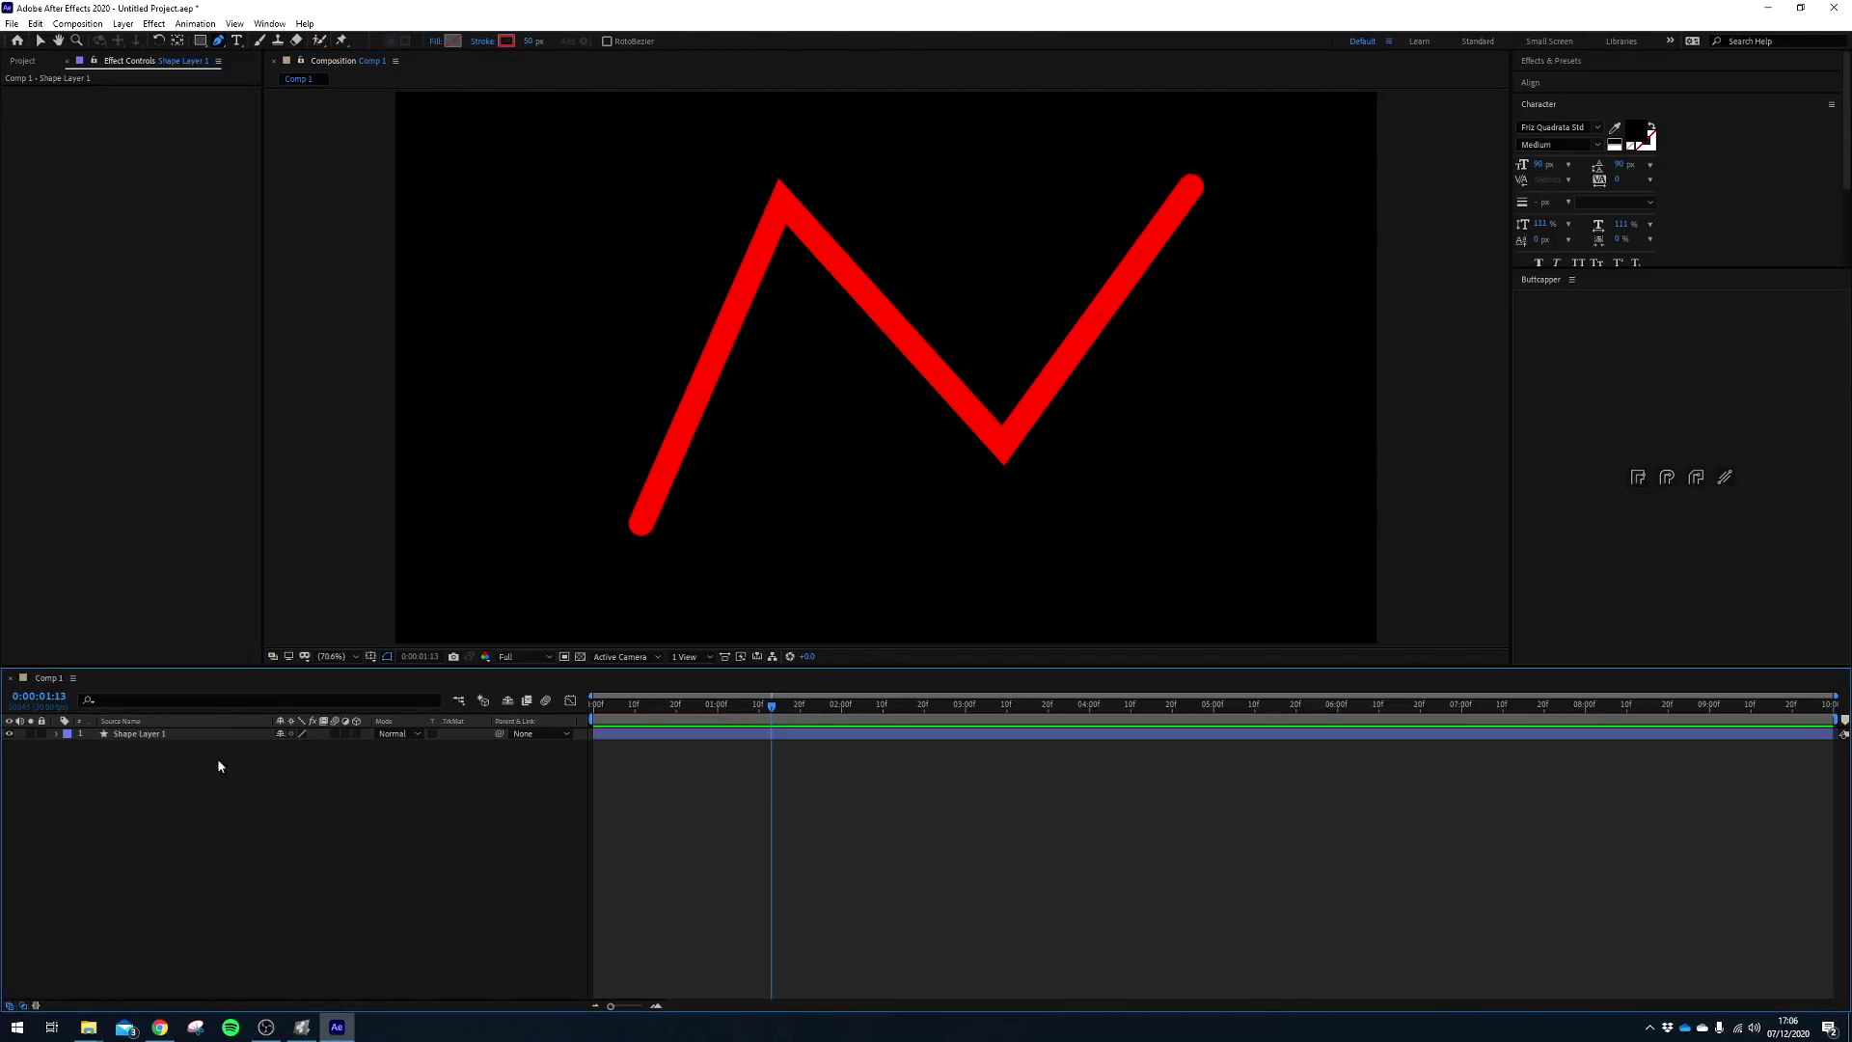
click(139, 734)
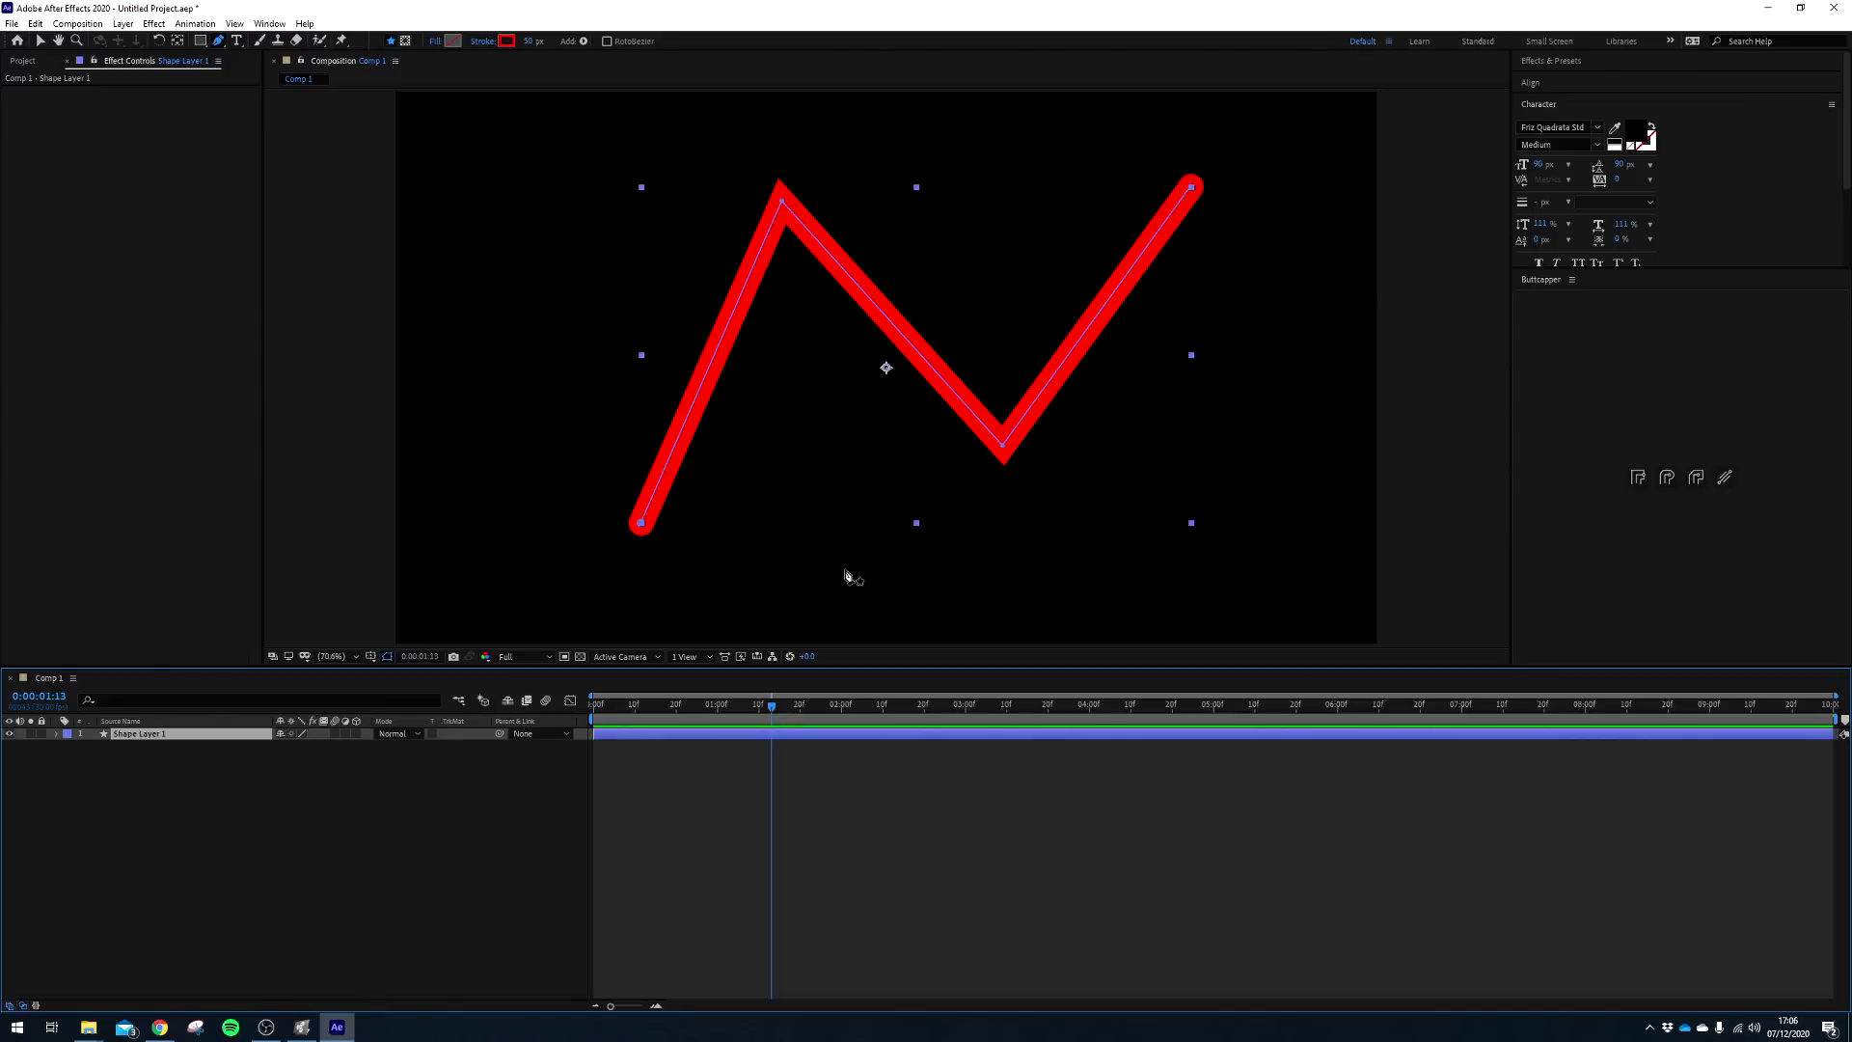
click(1640, 481)
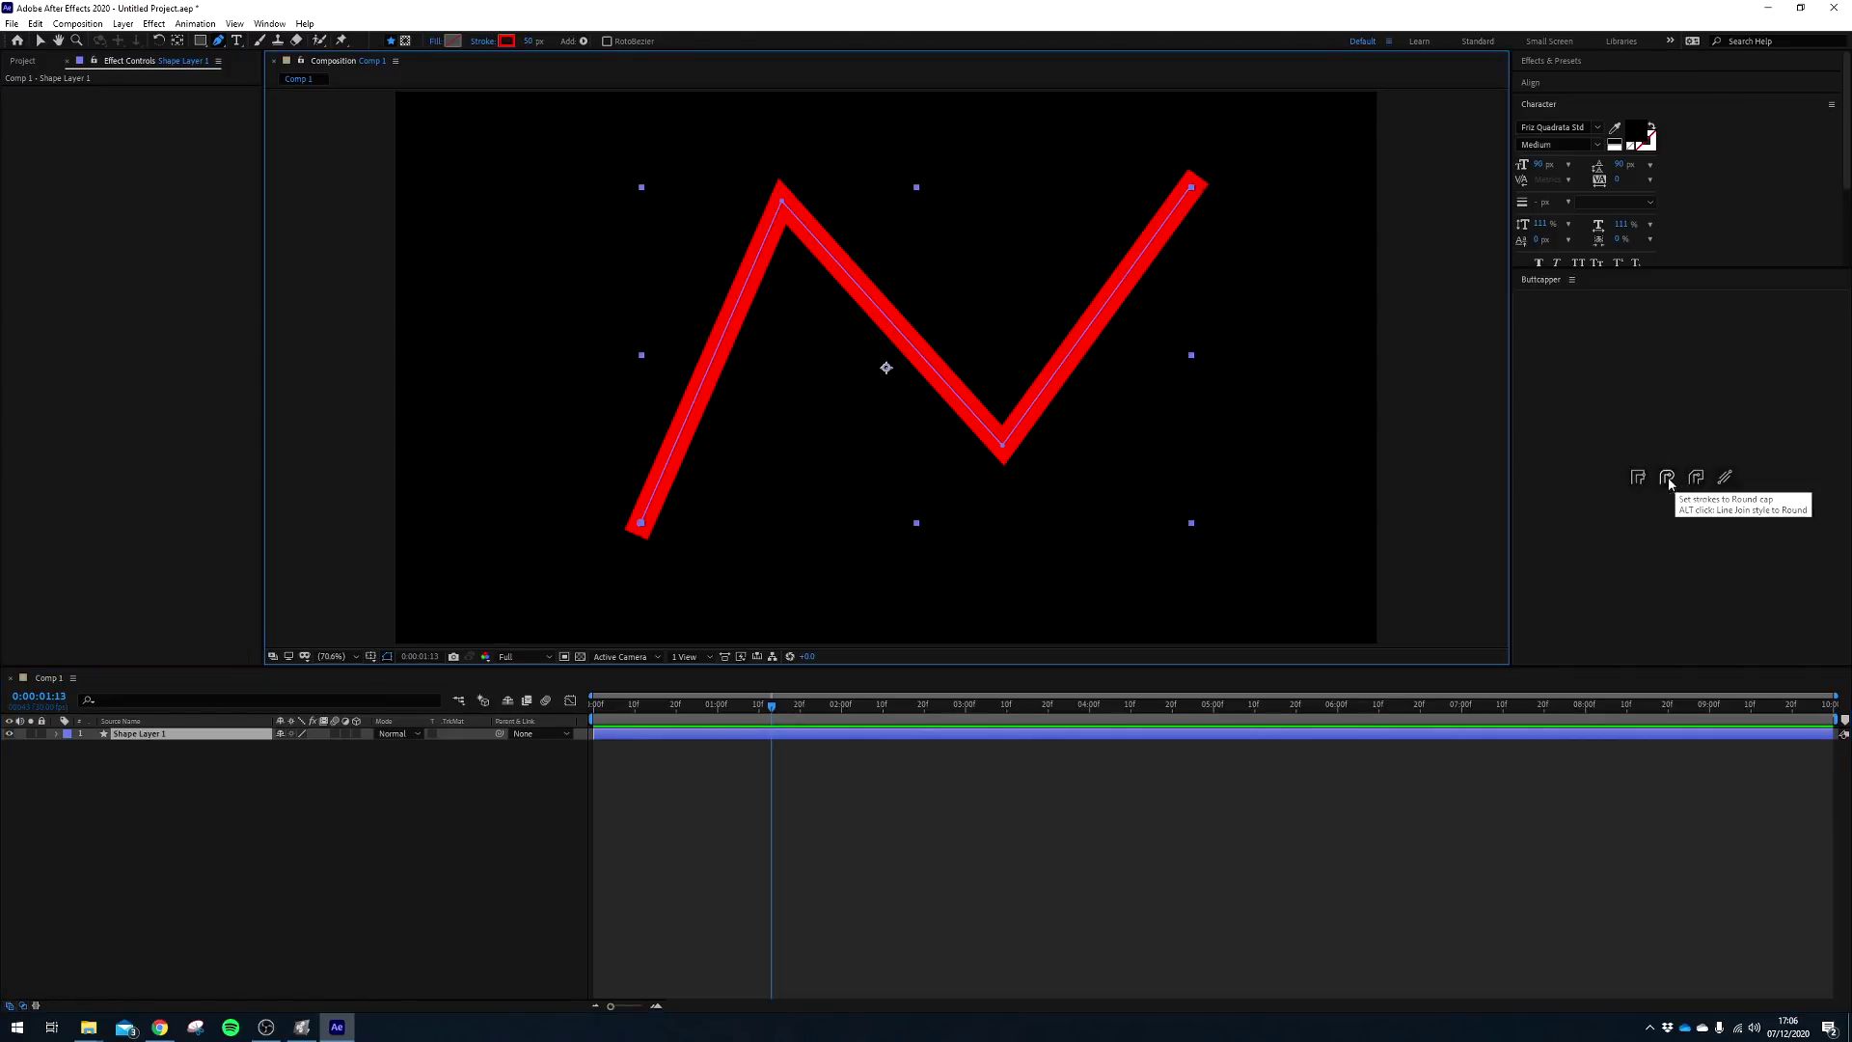
click(1667, 478)
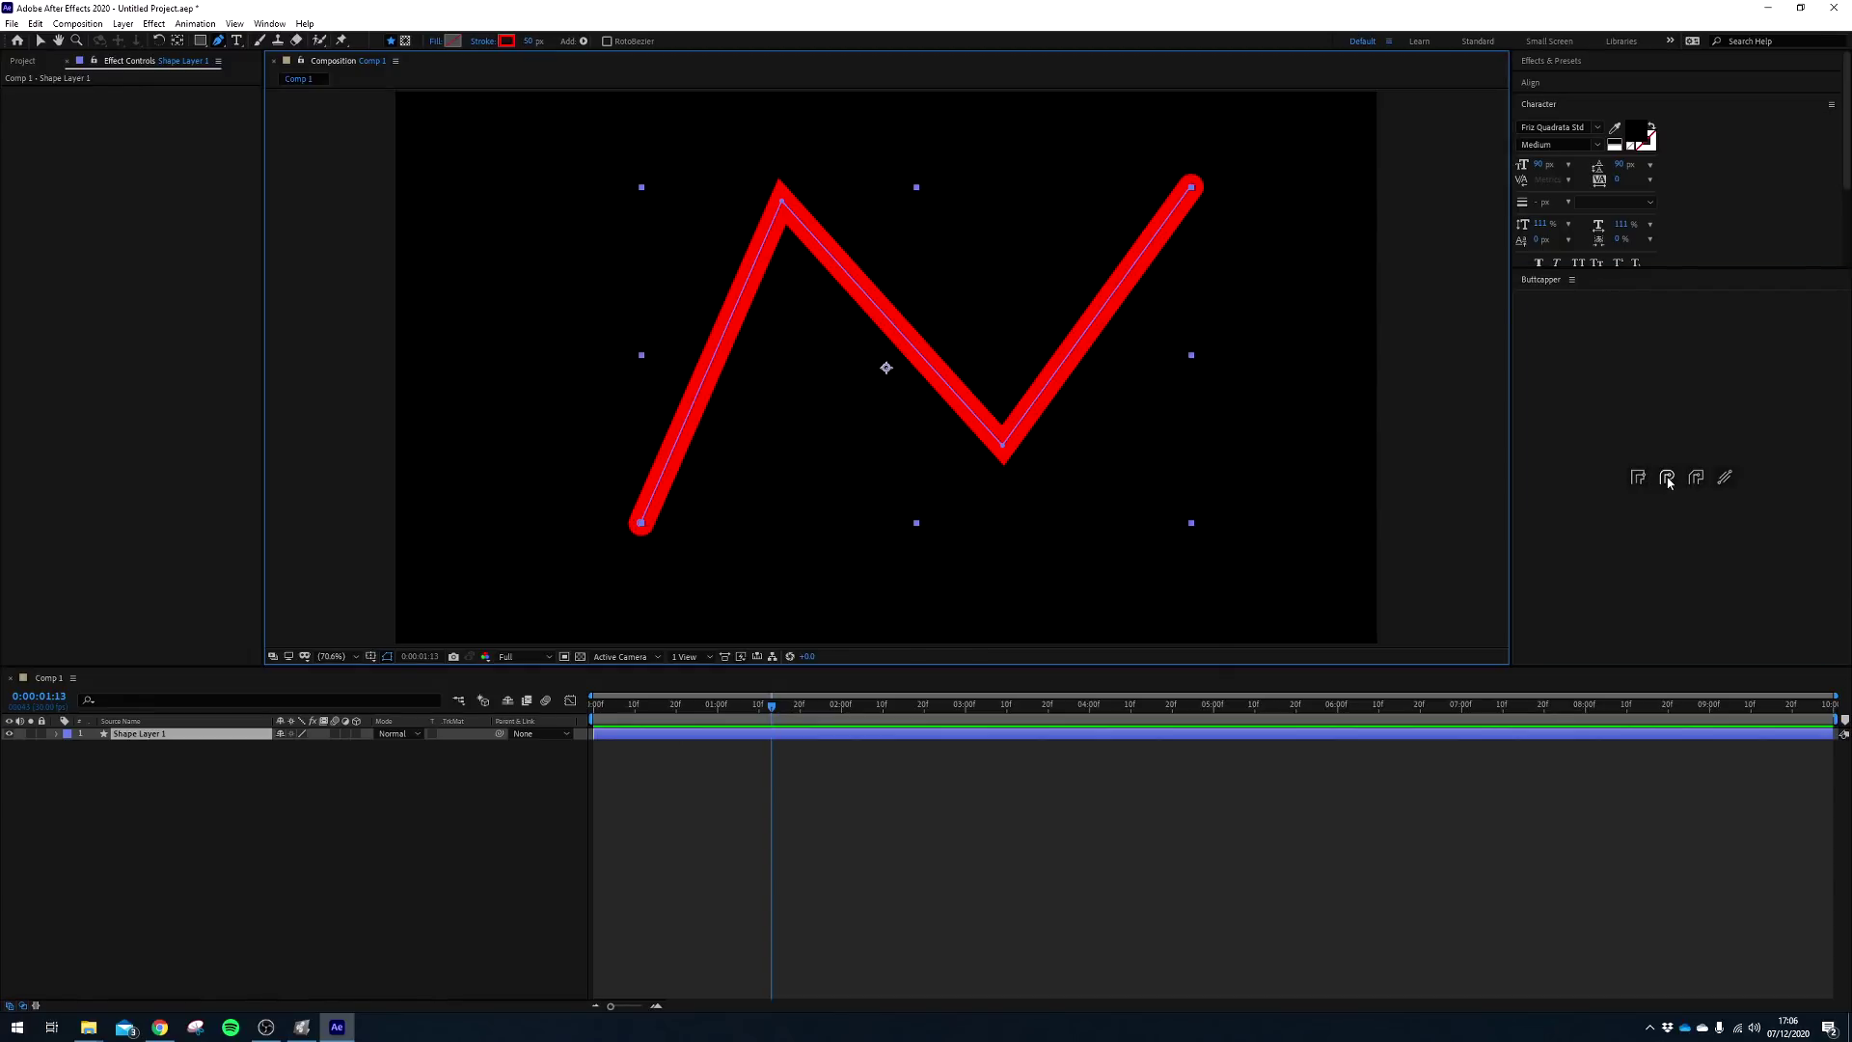
click(1725, 479)
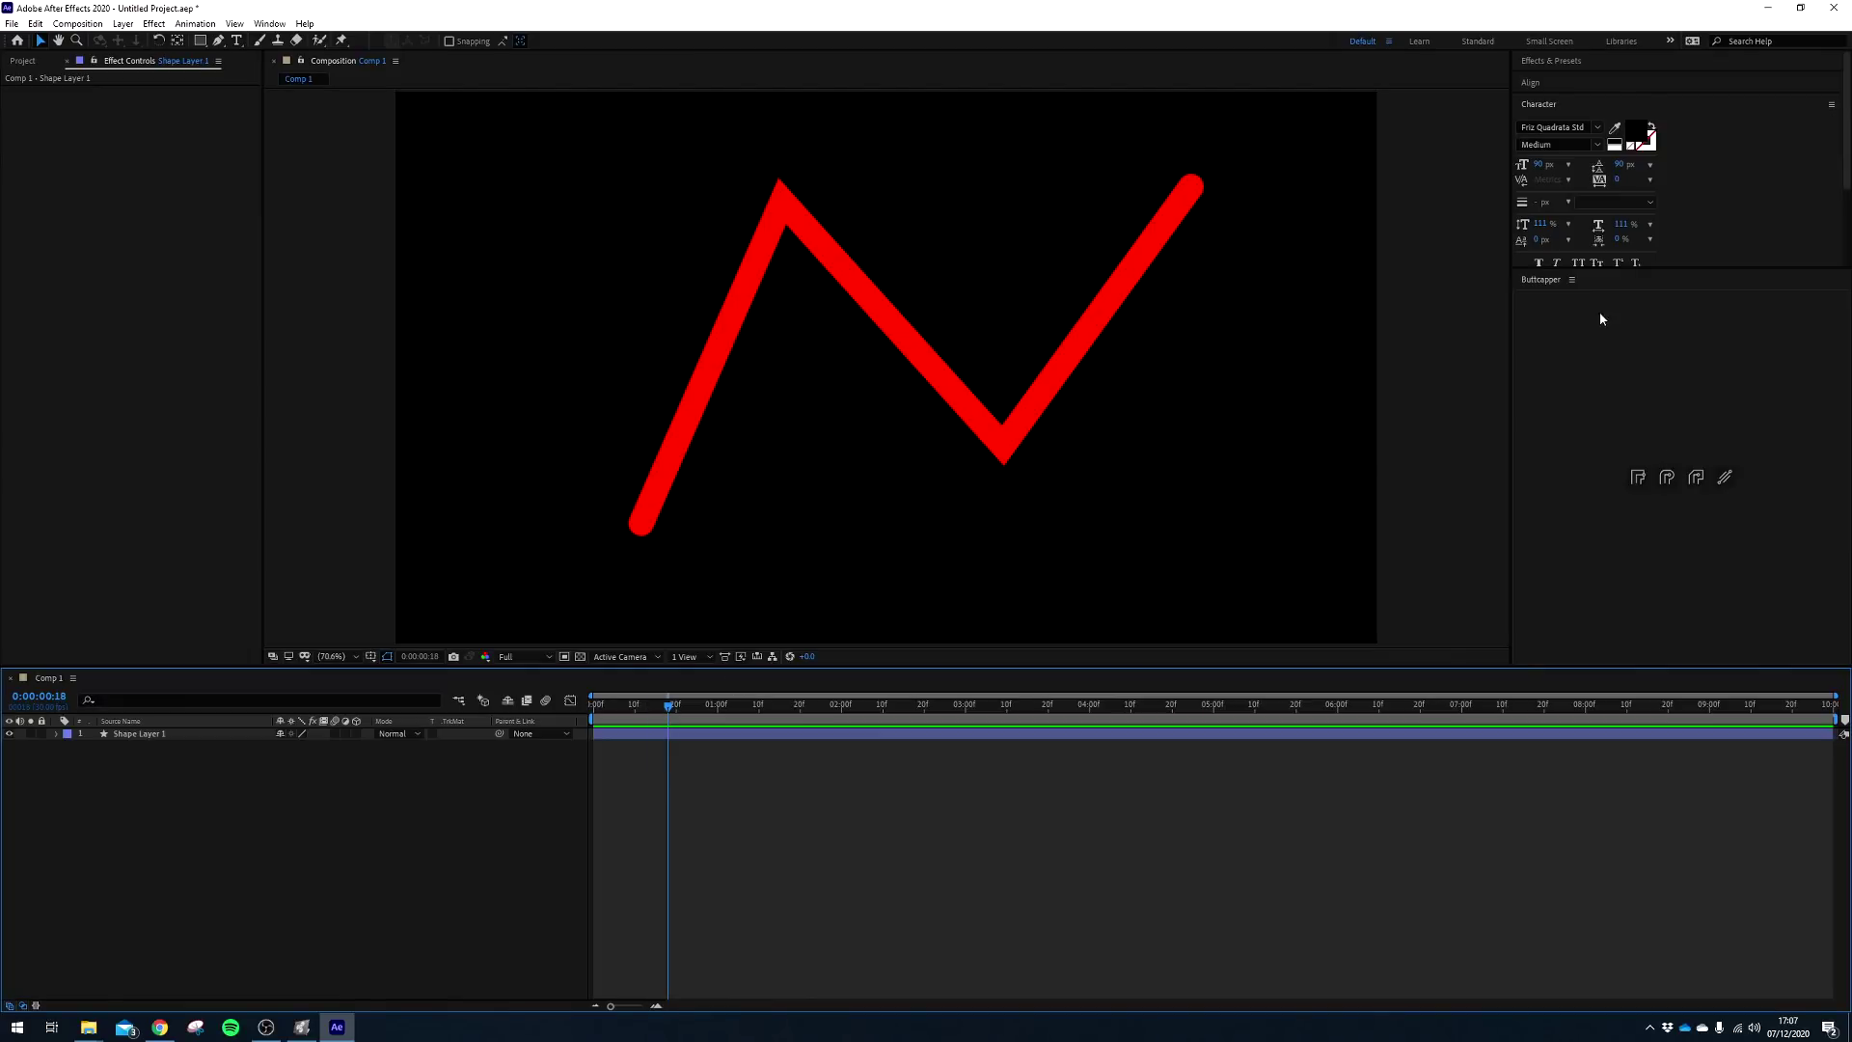
Resize the right dock and open the Create Nulls From Paths.jsx panel
drag(1615, 272, 1622, 565)
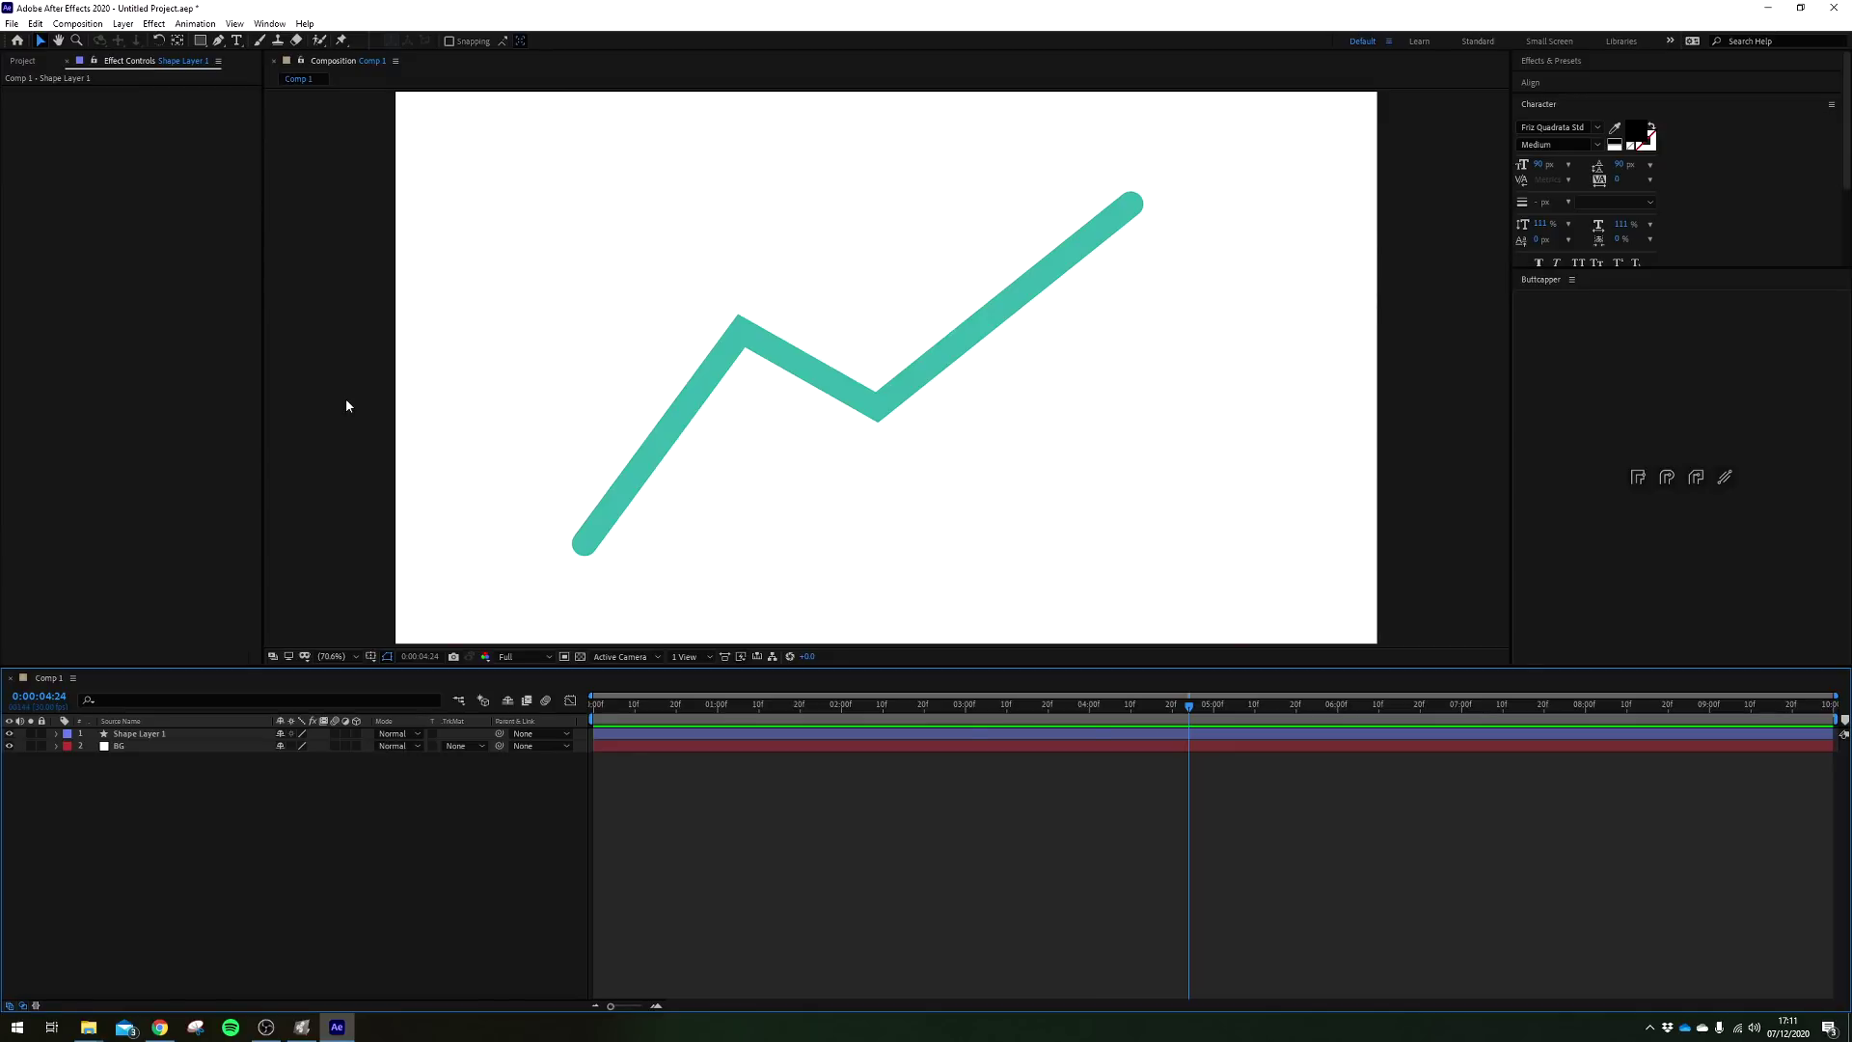
click(269, 25)
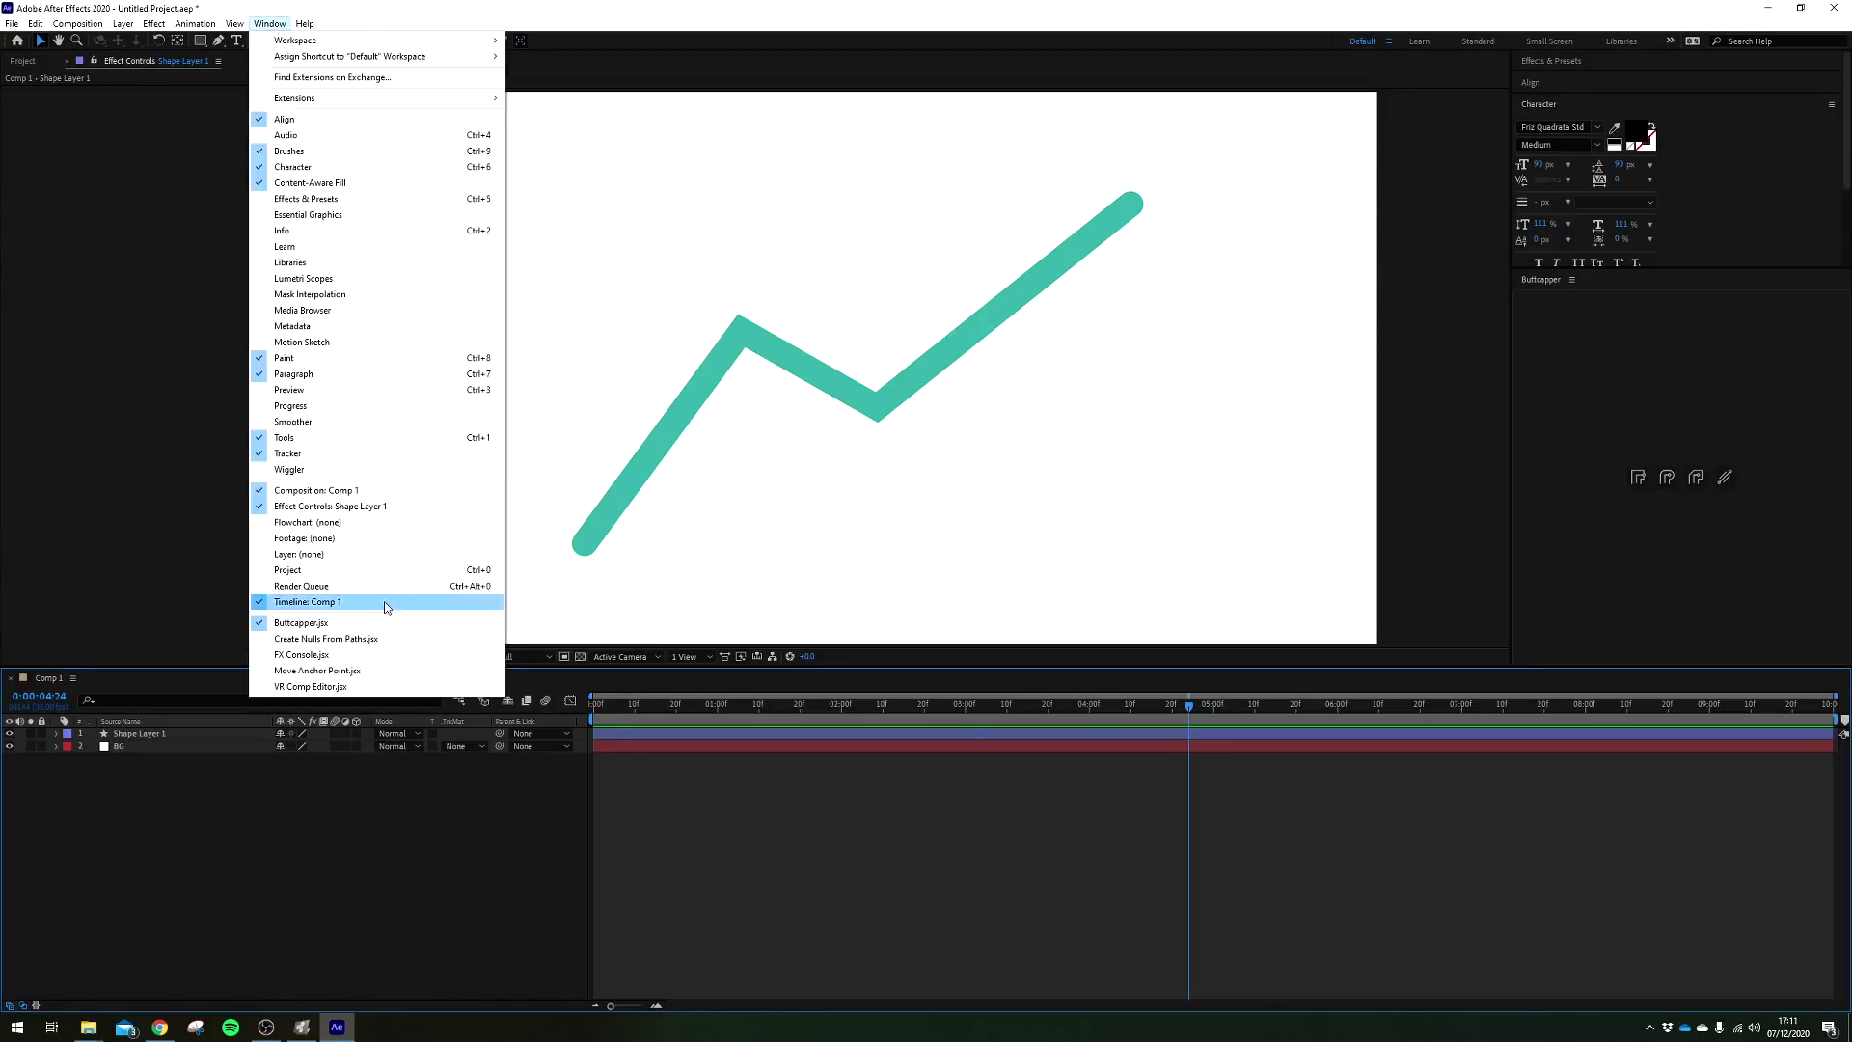
click(331, 638)
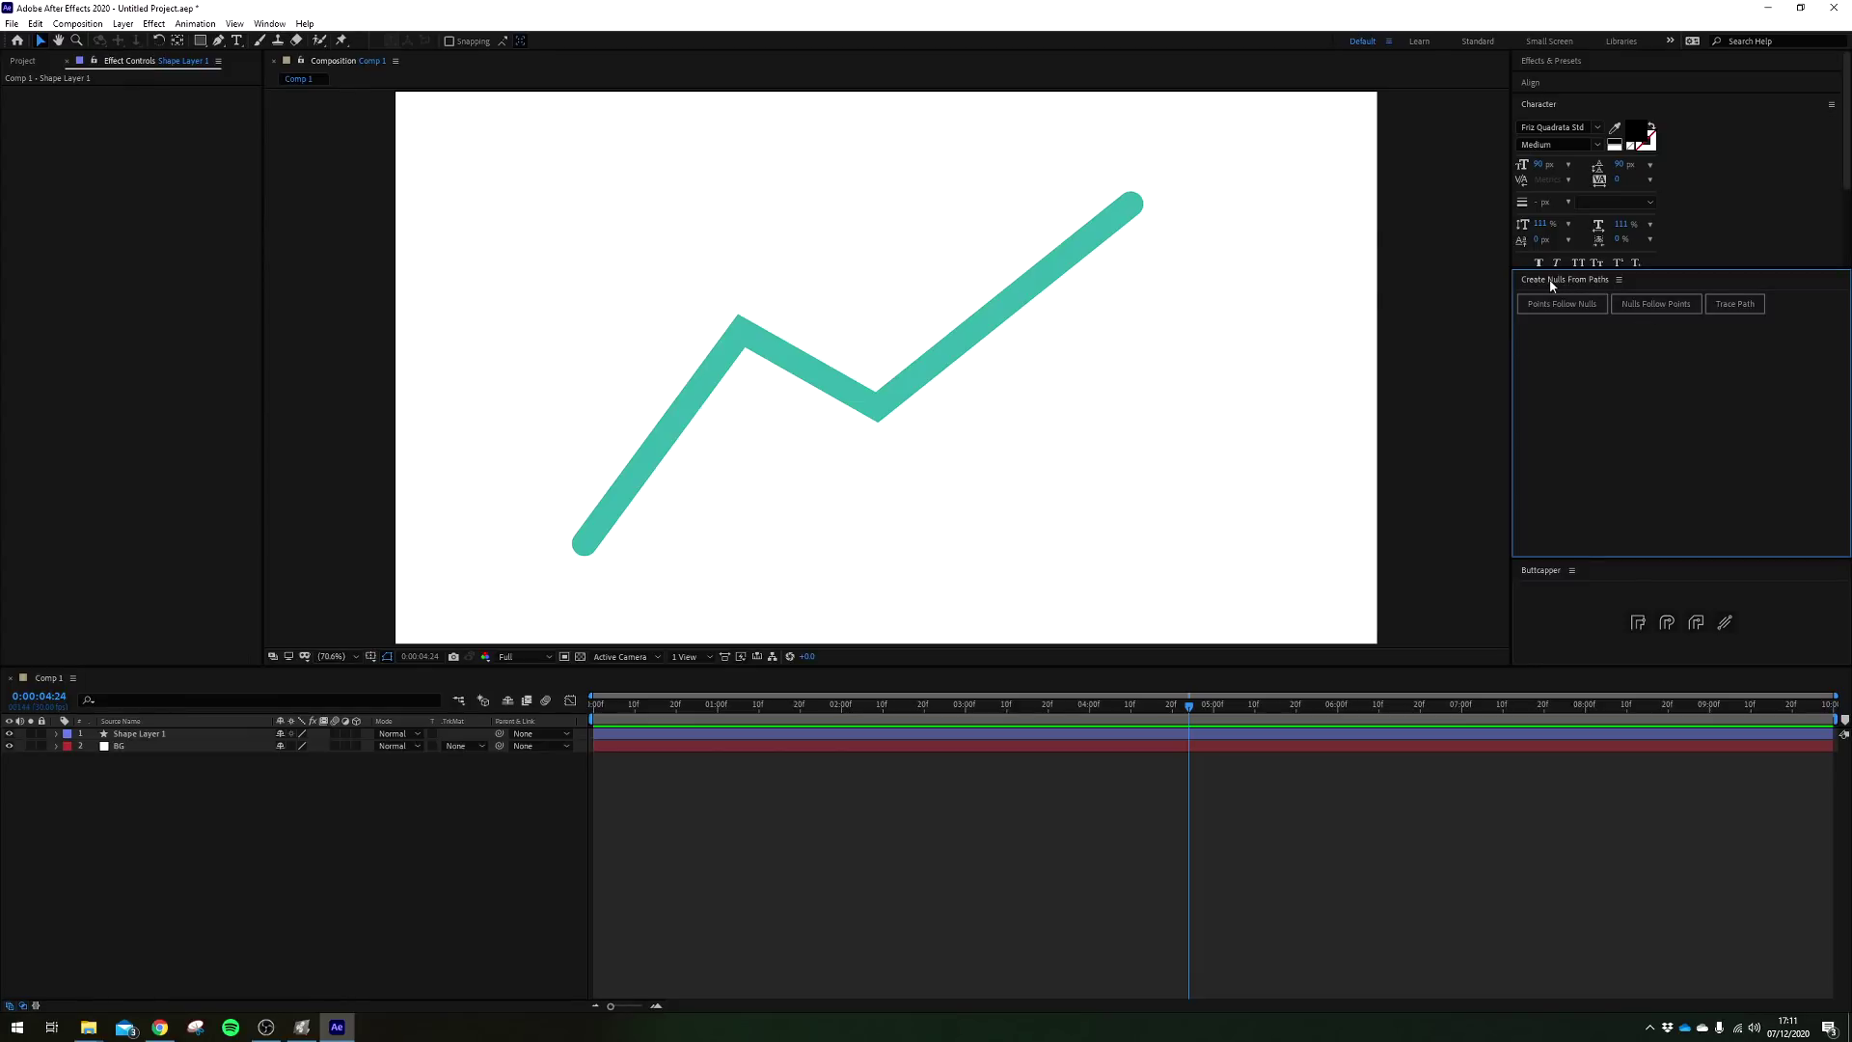
Move the teal line's right corner and upper end to new positions
click(1117, 215)
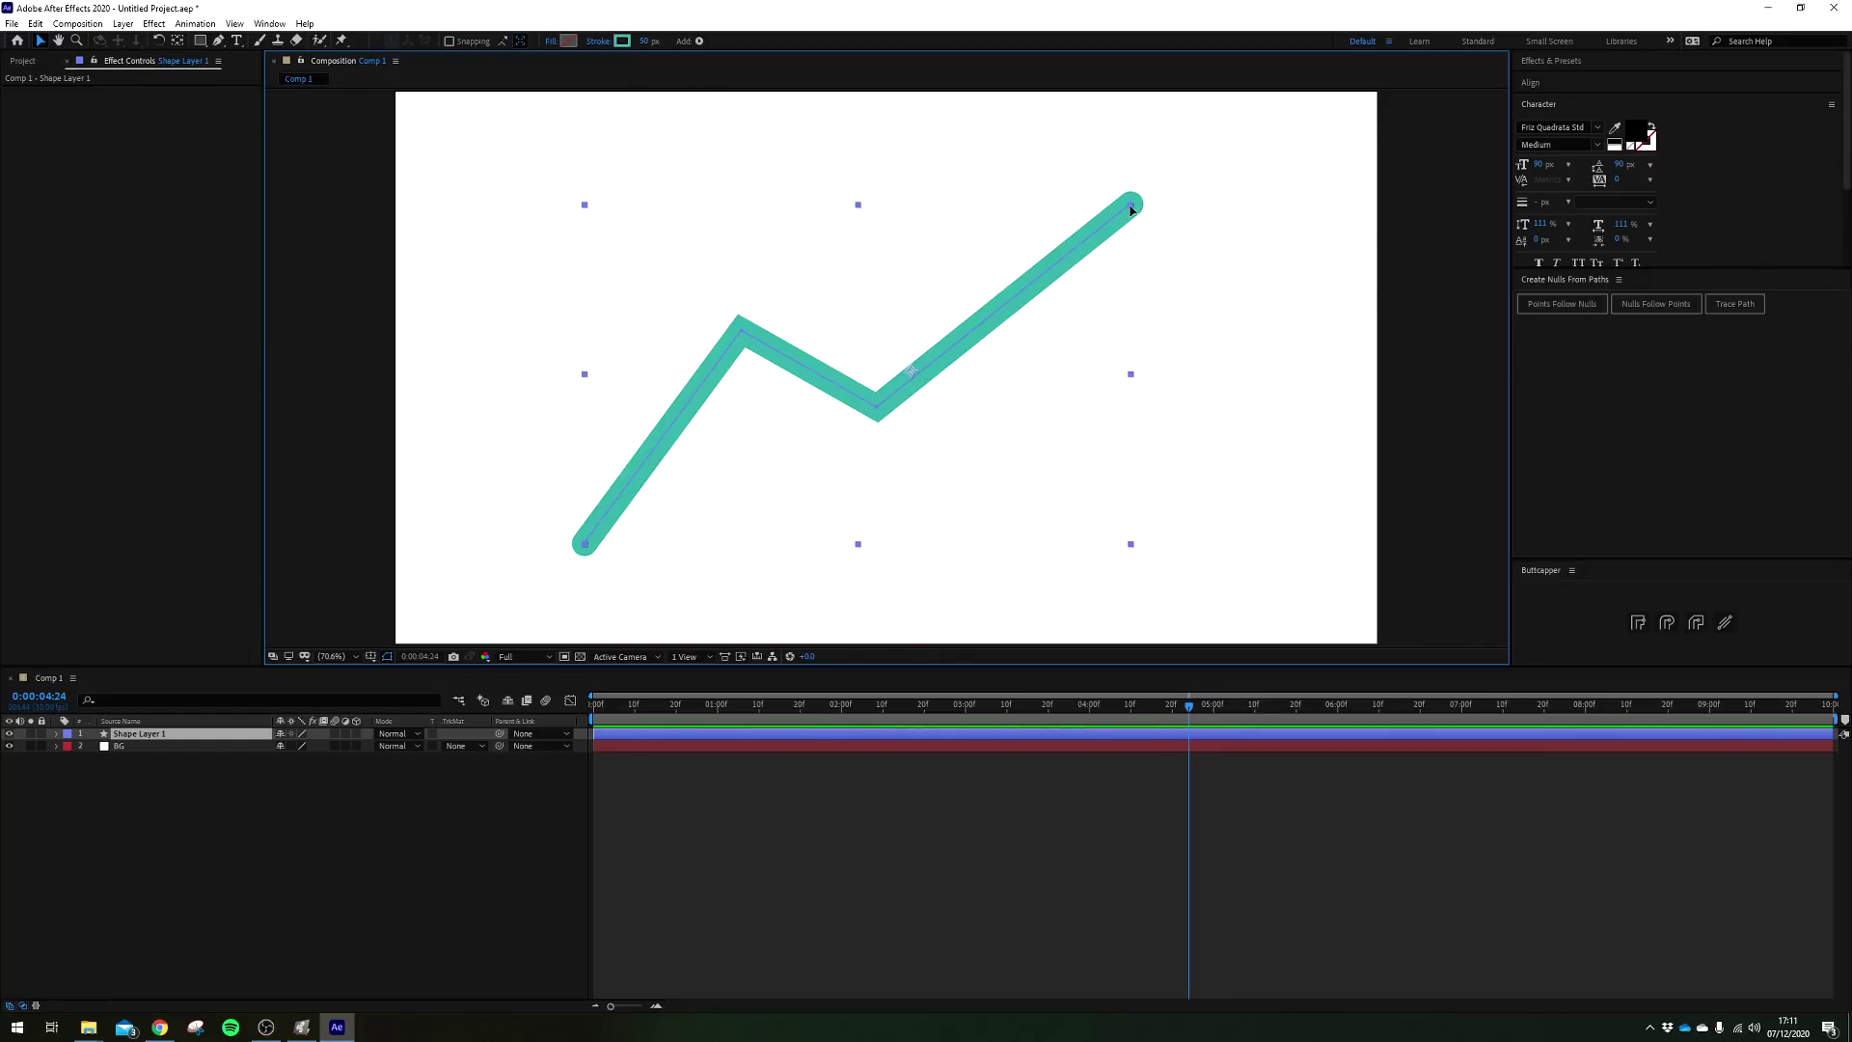
key(g)
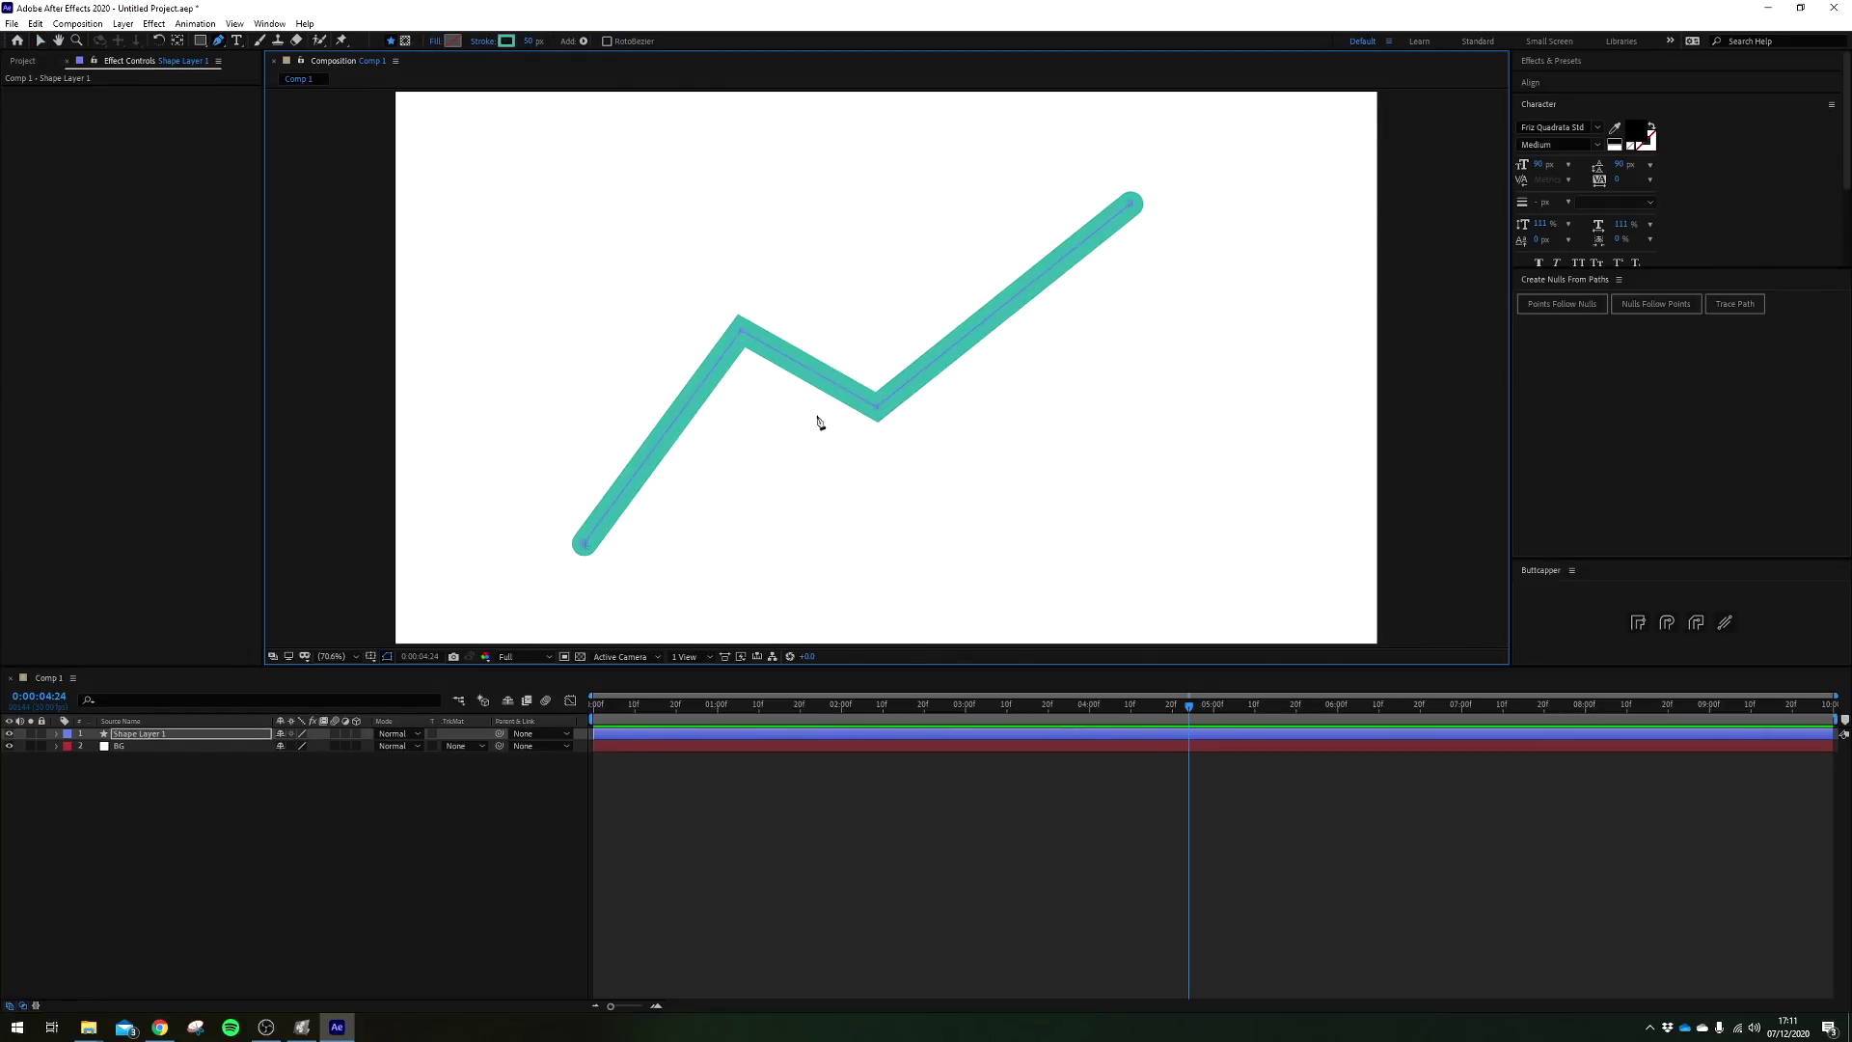
drag(739, 331, 765, 355)
key(ctrl+z)
drag(874, 408, 1034, 427)
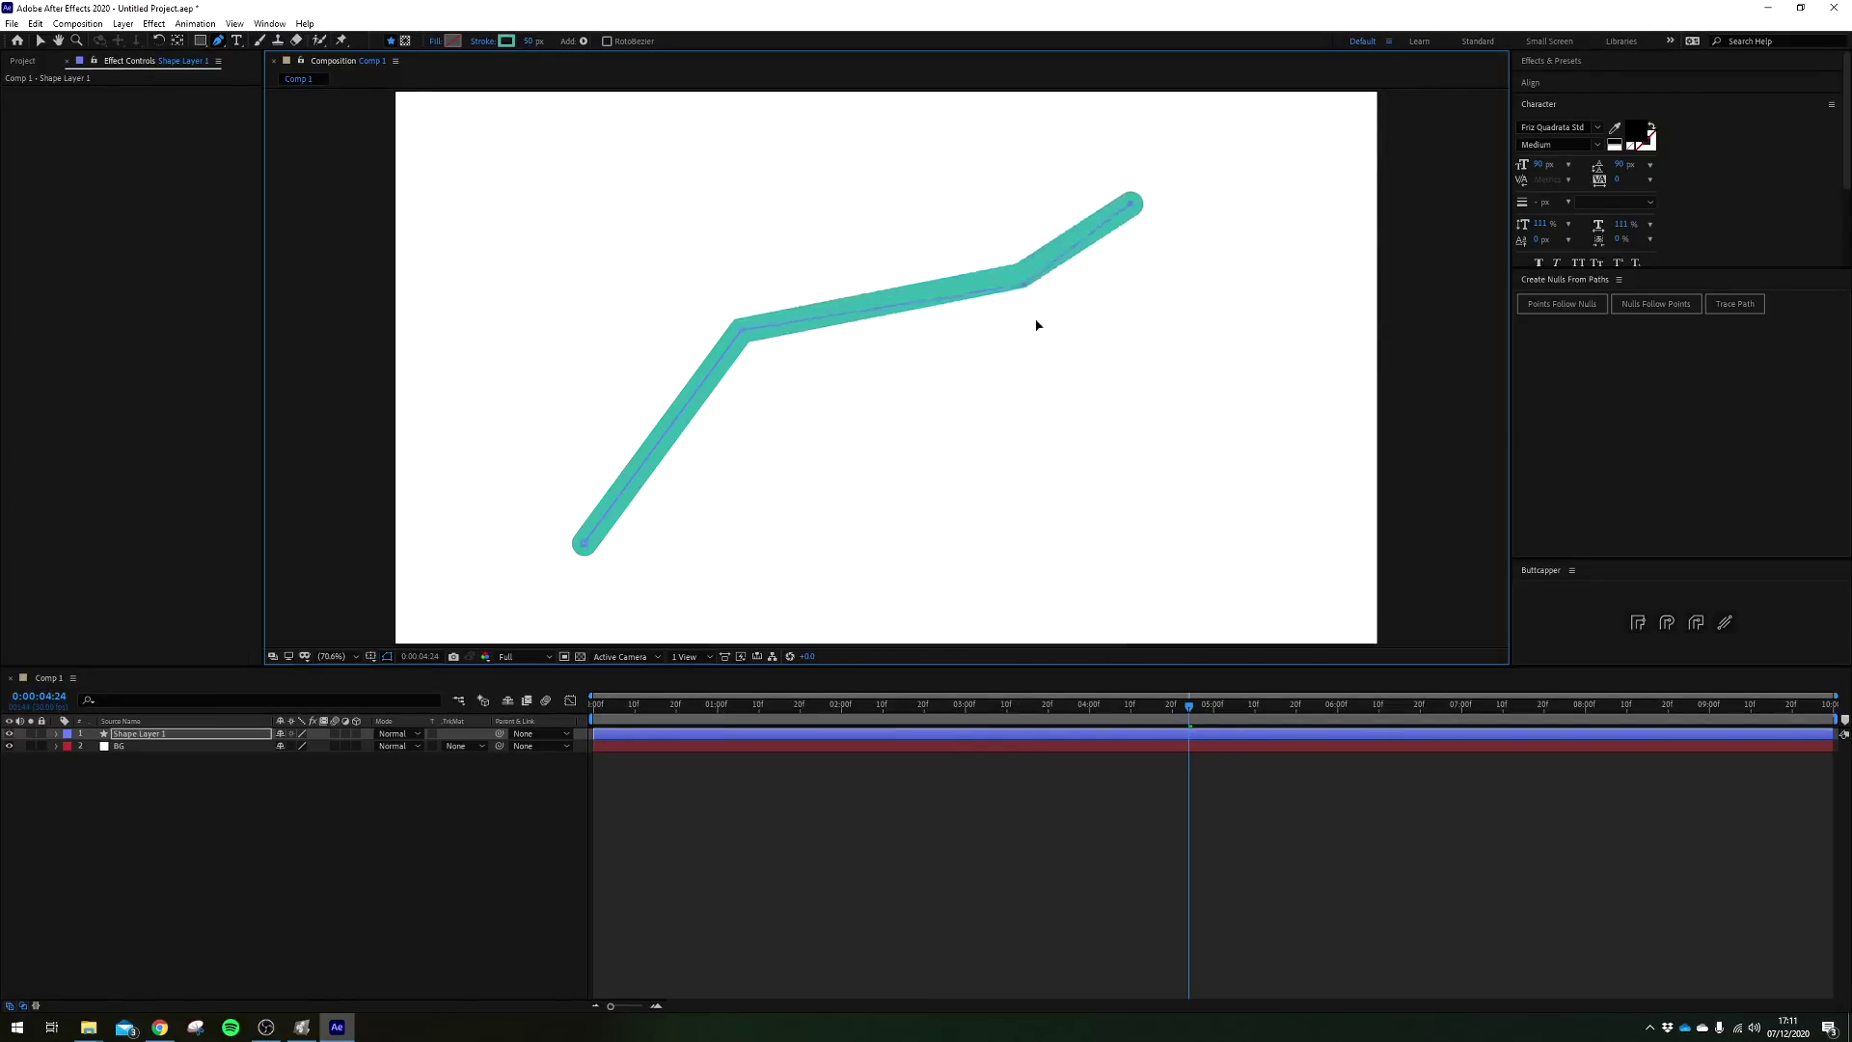
drag(1034, 427, 1072, 419)
drag(1134, 204, 1151, 220)
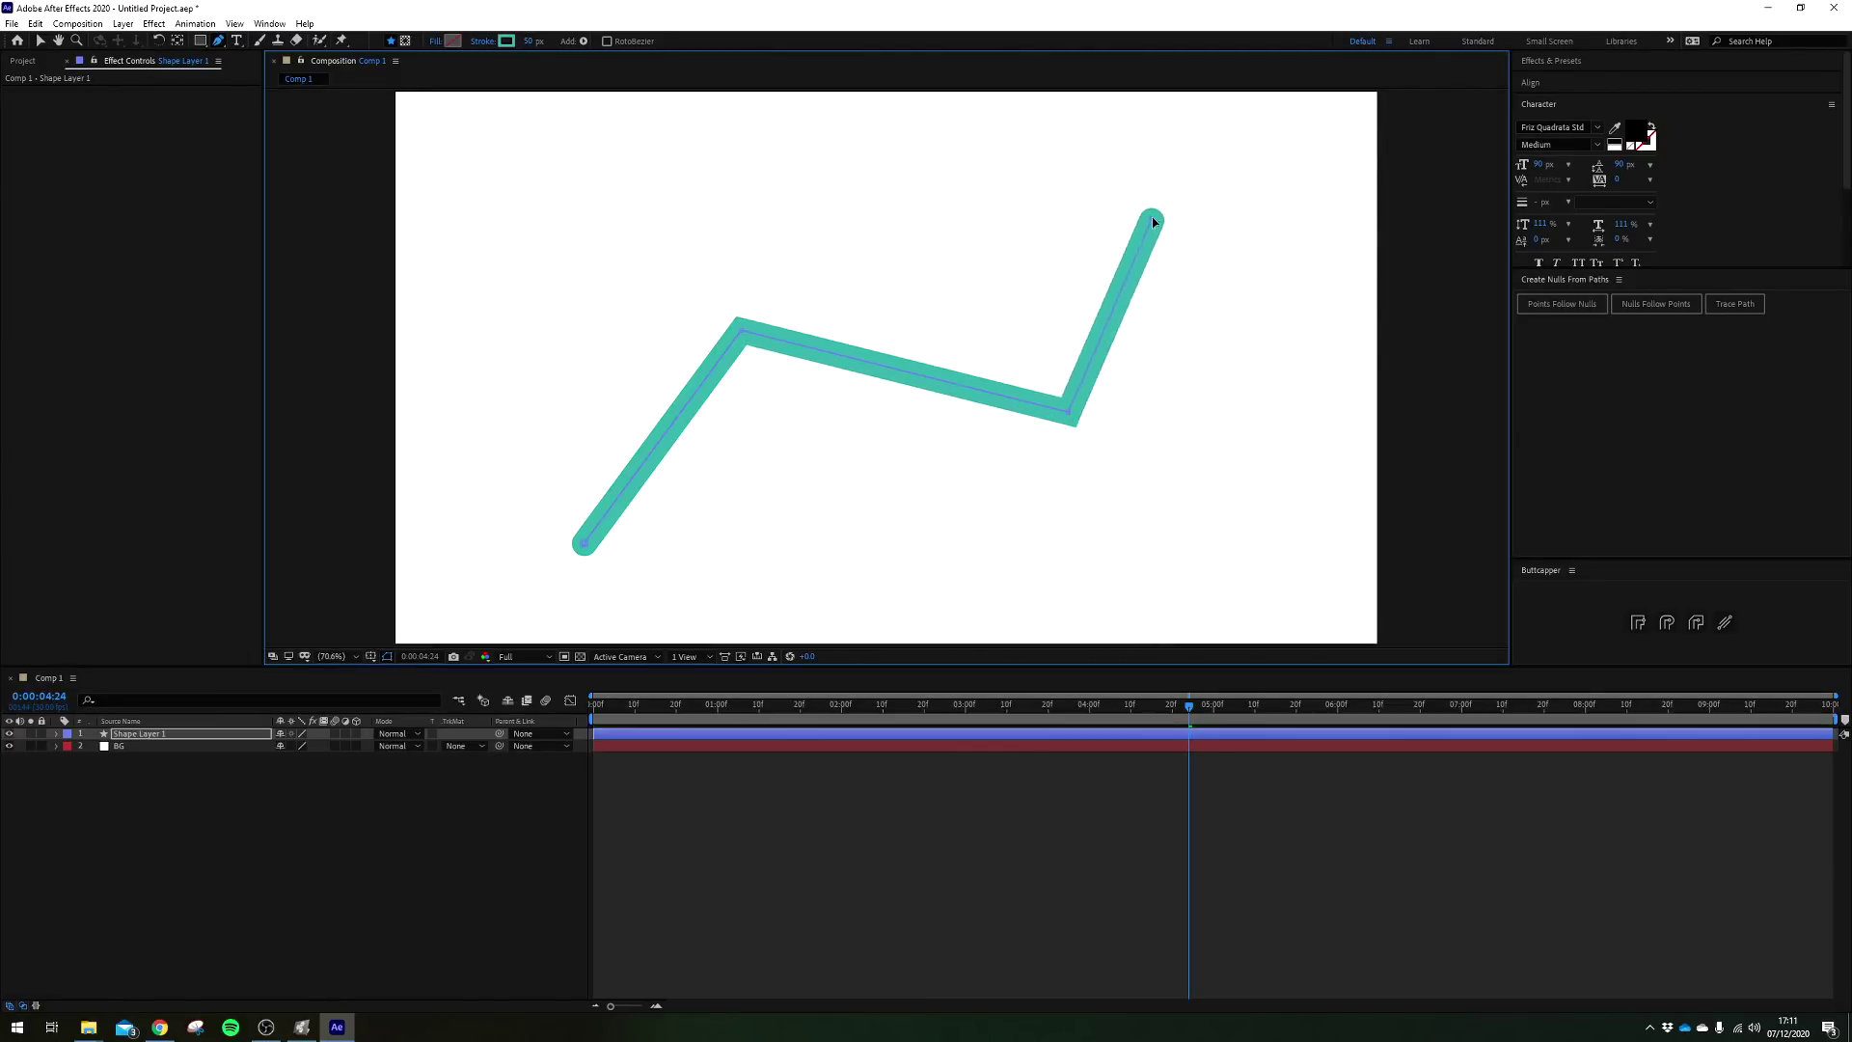
drag(1064, 416, 1013, 408)
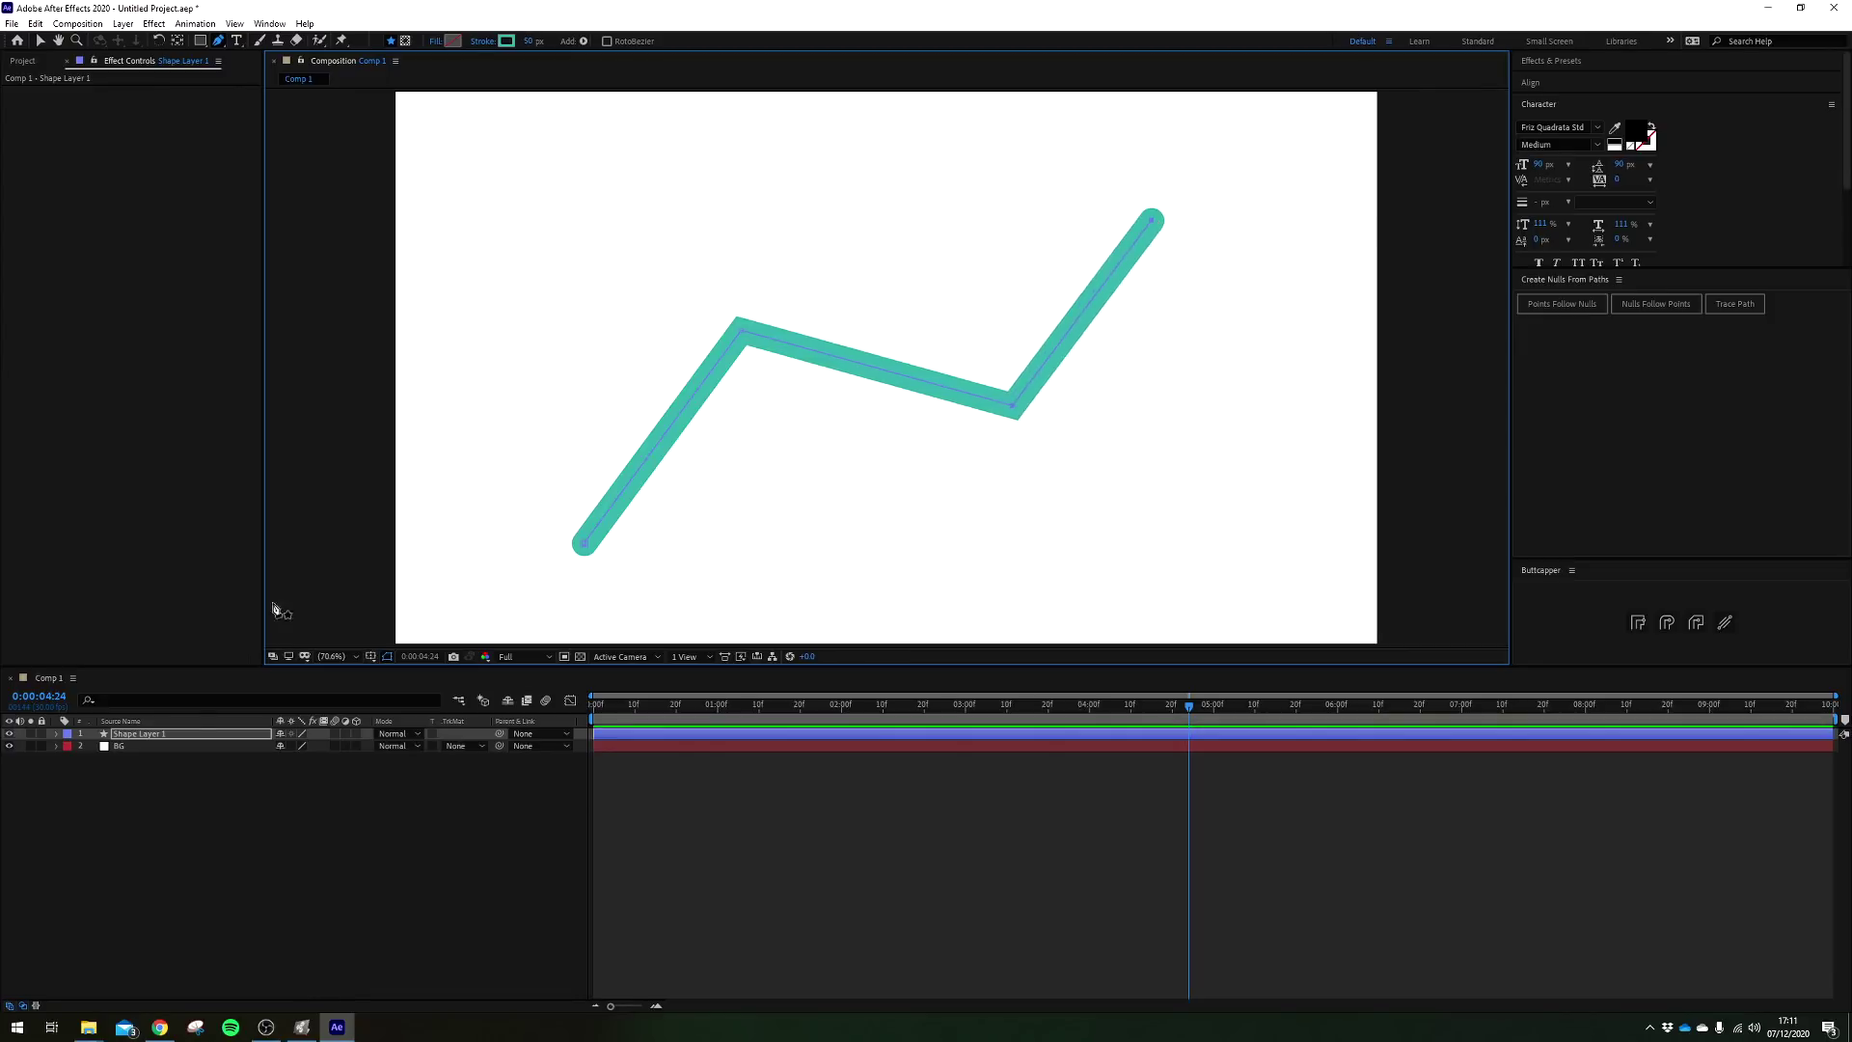
Try Points Follow Nulls with no path selected and dismiss the alert
click(63, 734)
click(68, 751)
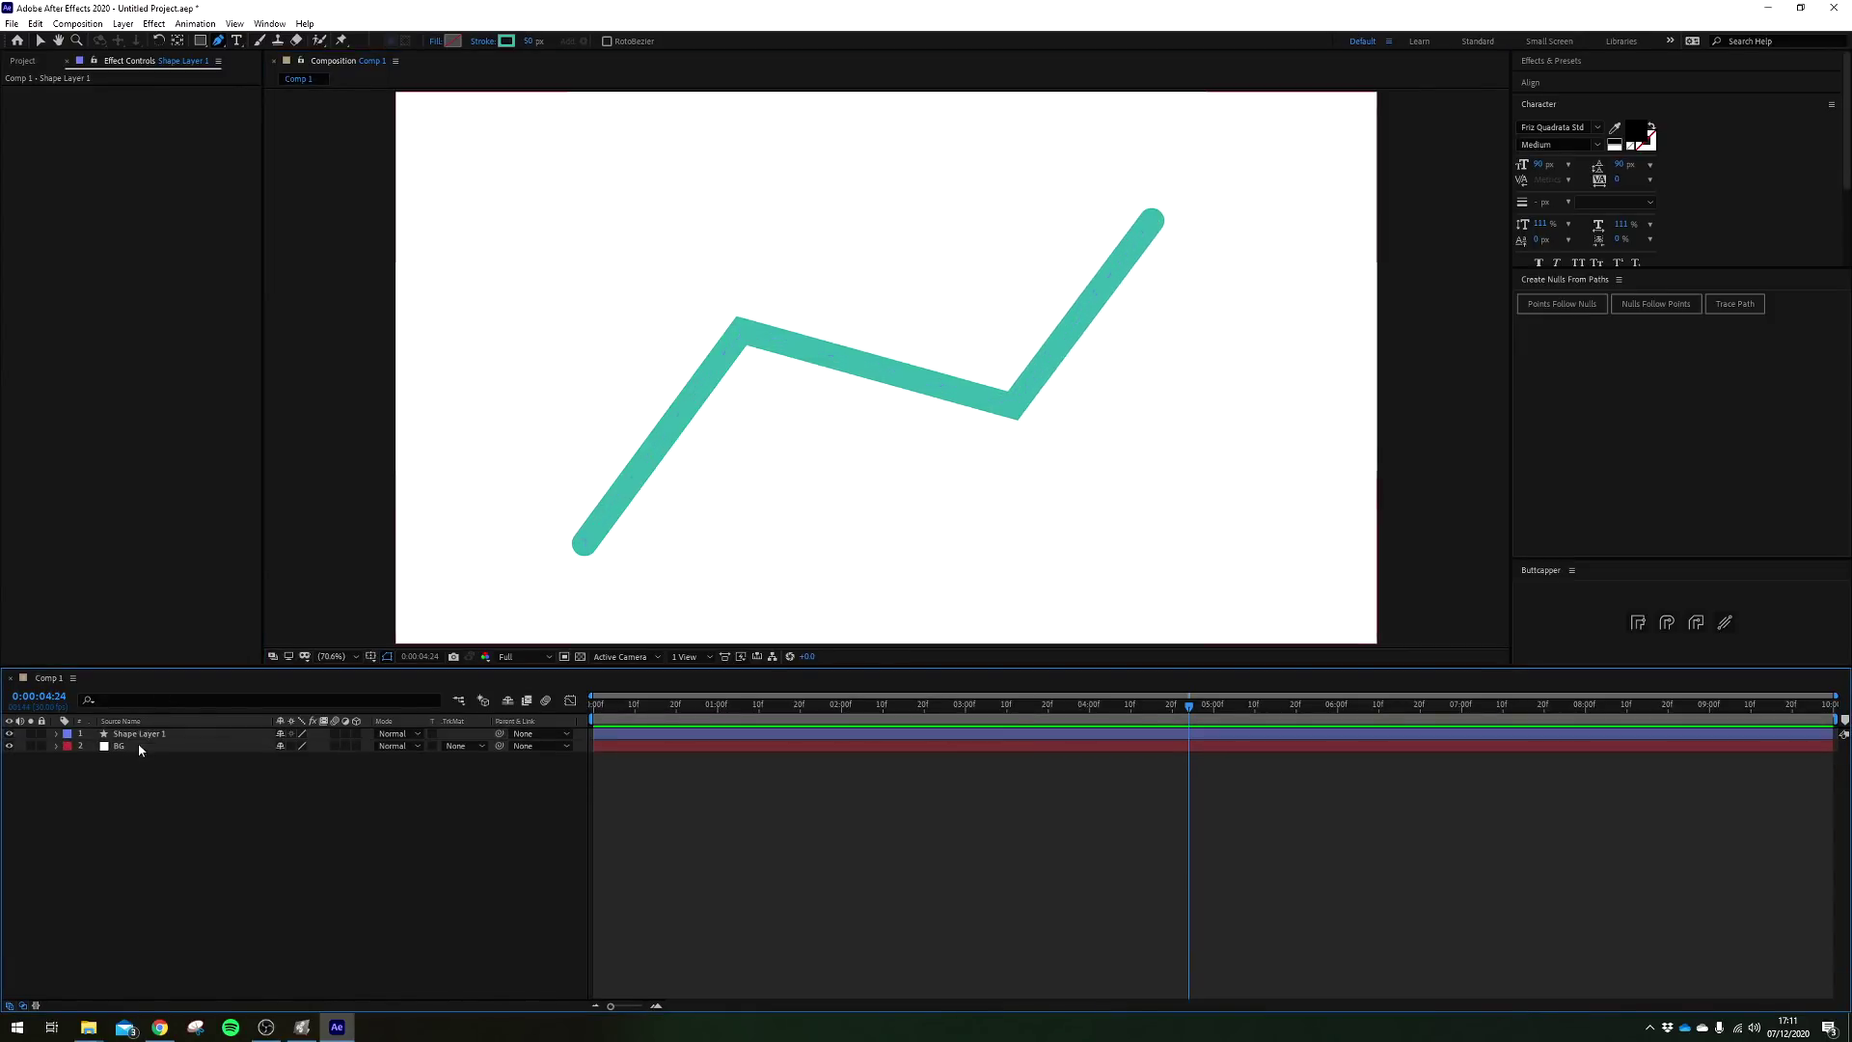
click(130, 737)
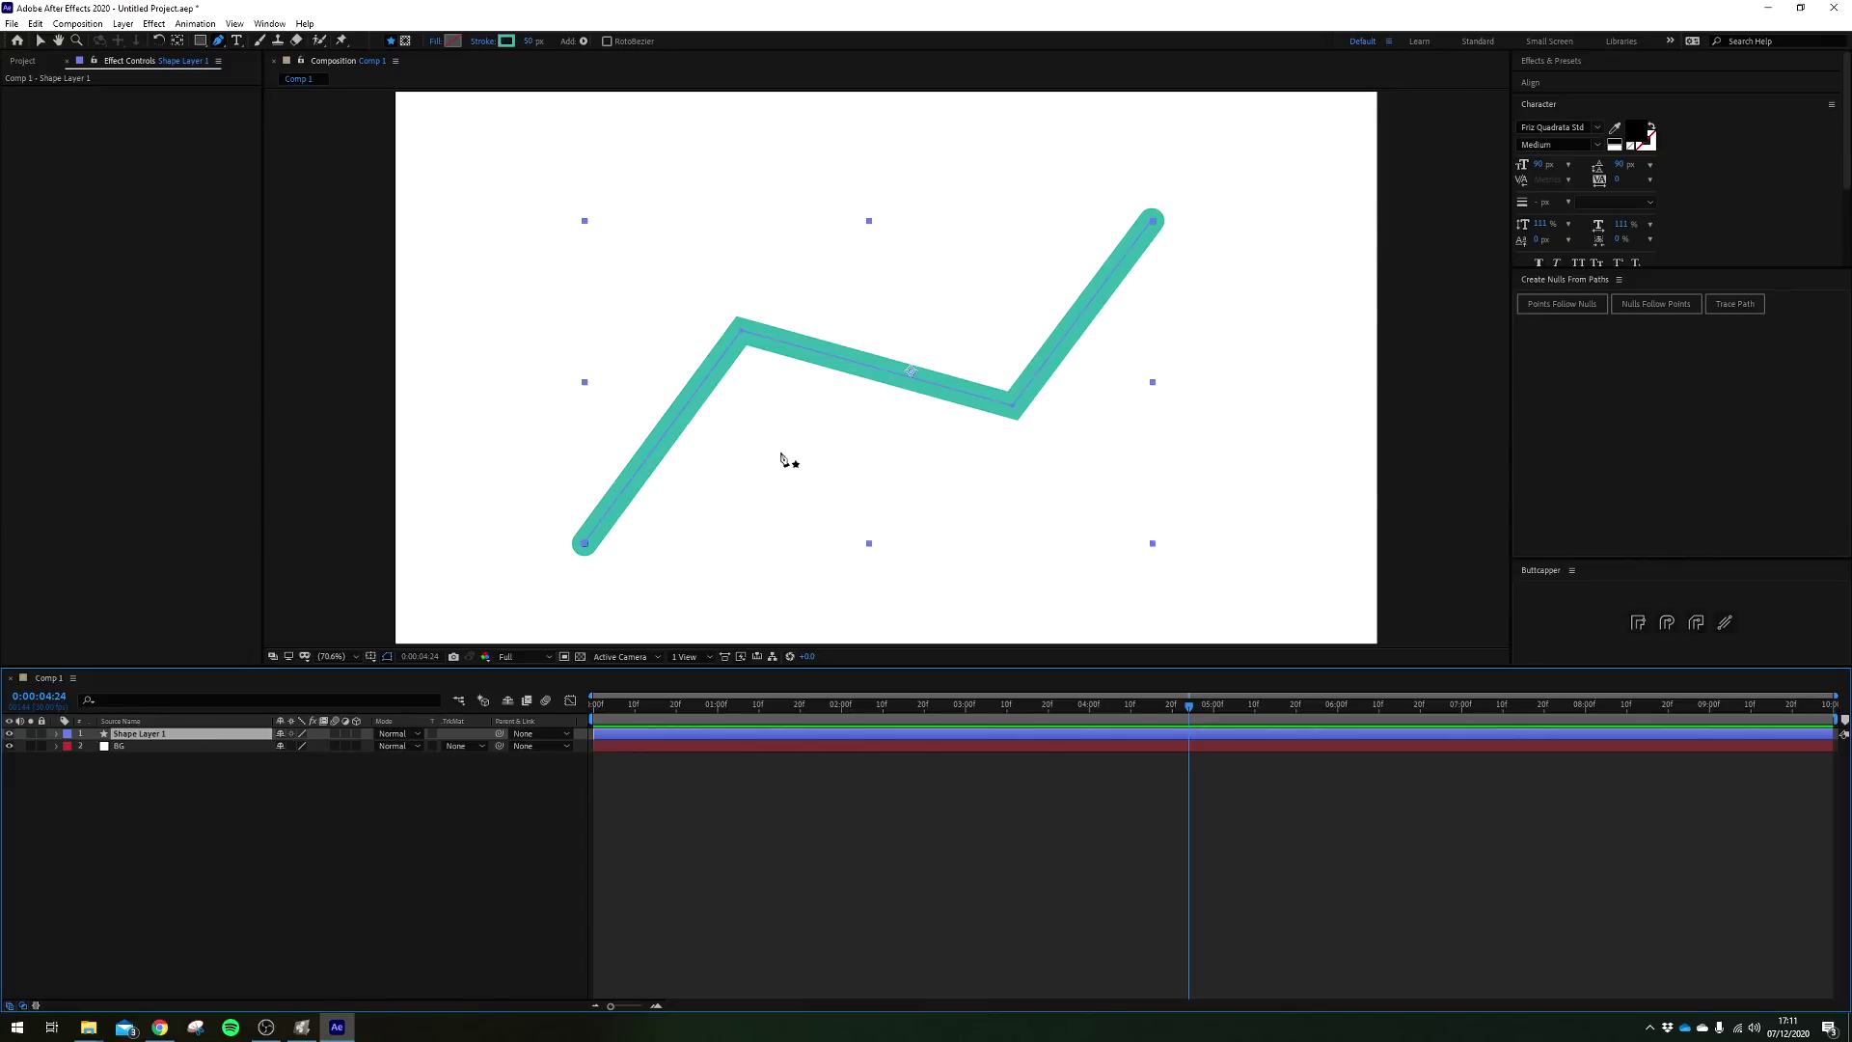
key(v)
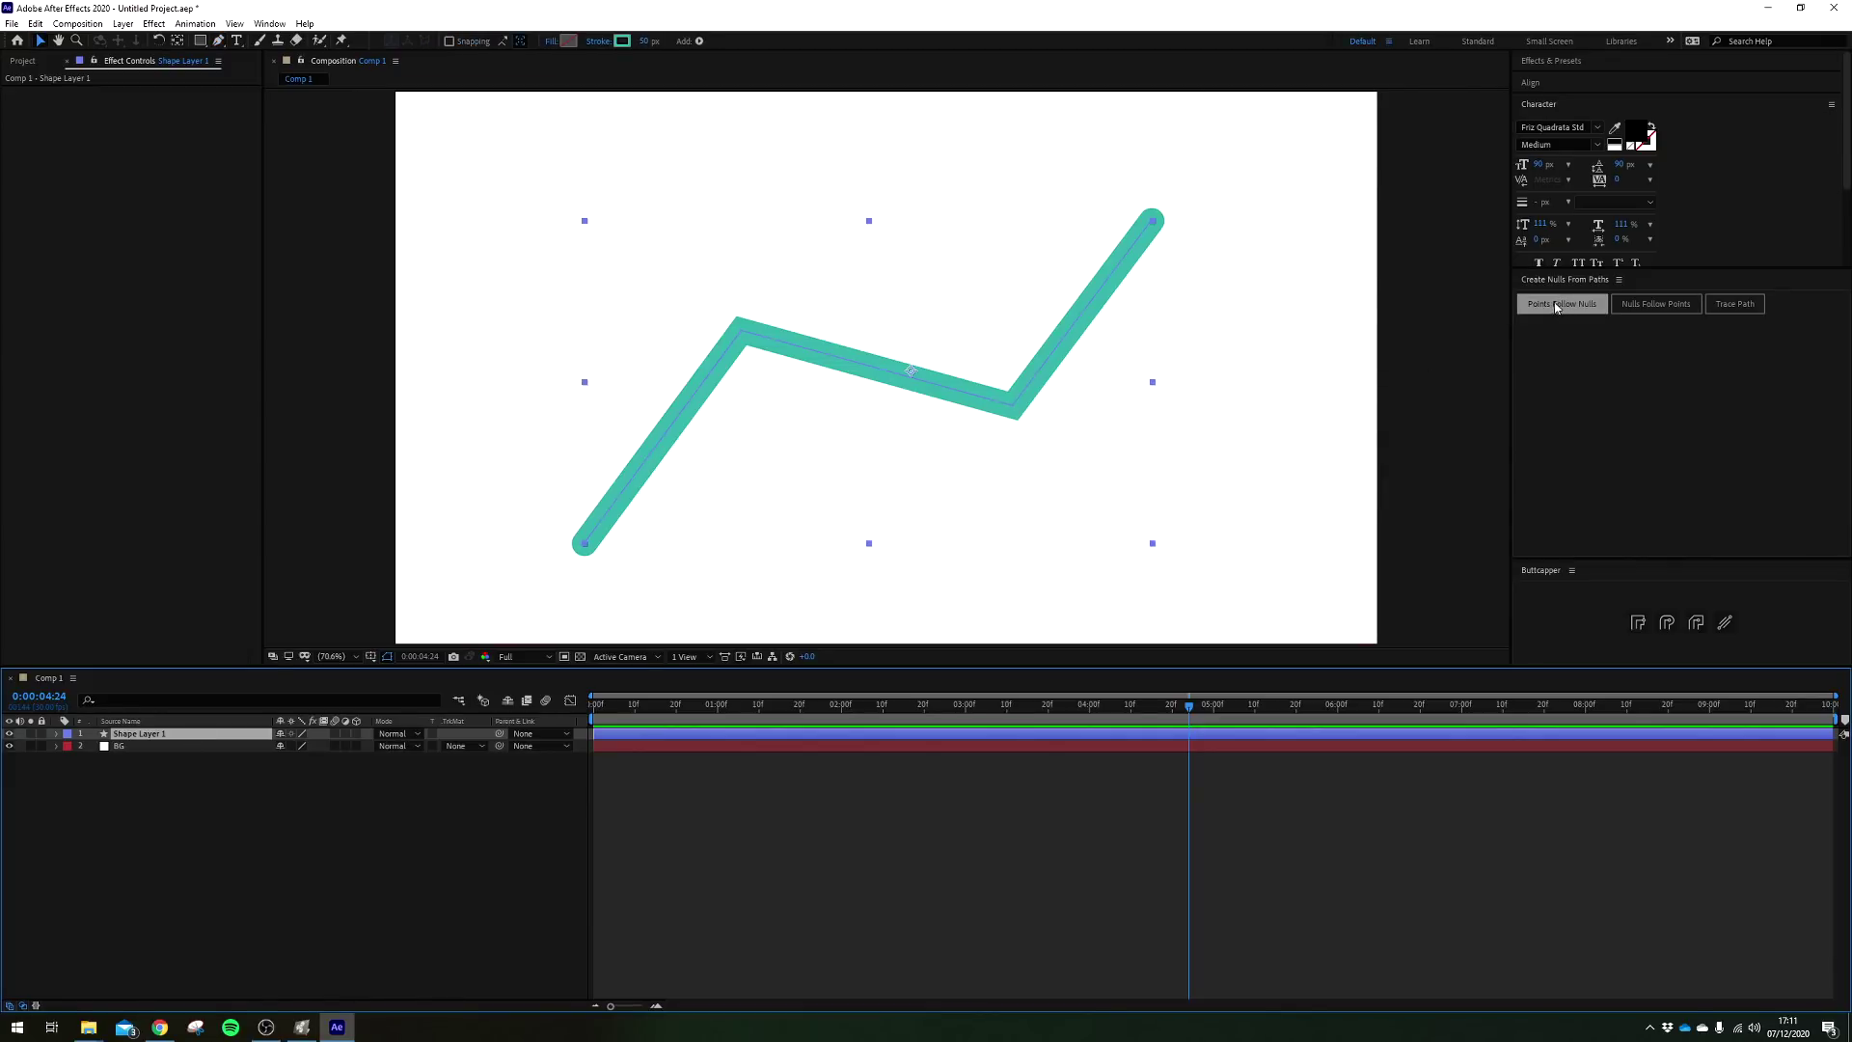
click(1560, 306)
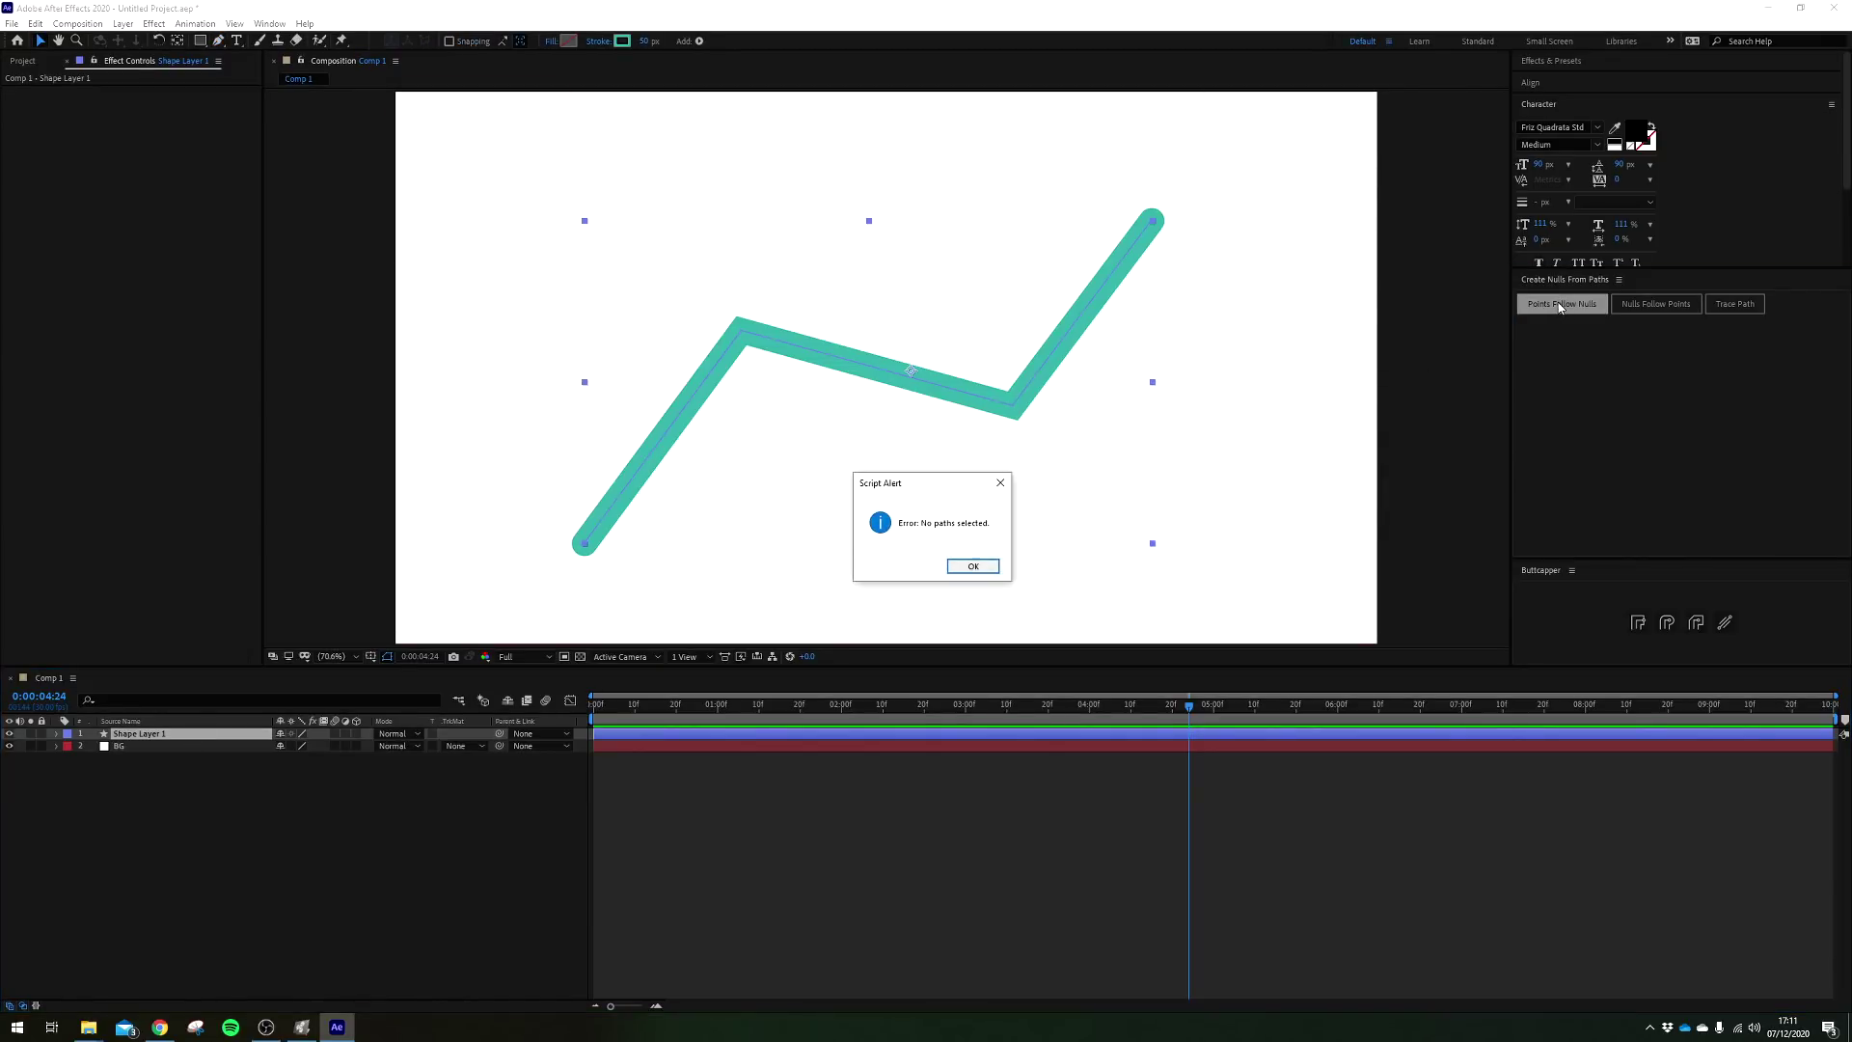
click(975, 567)
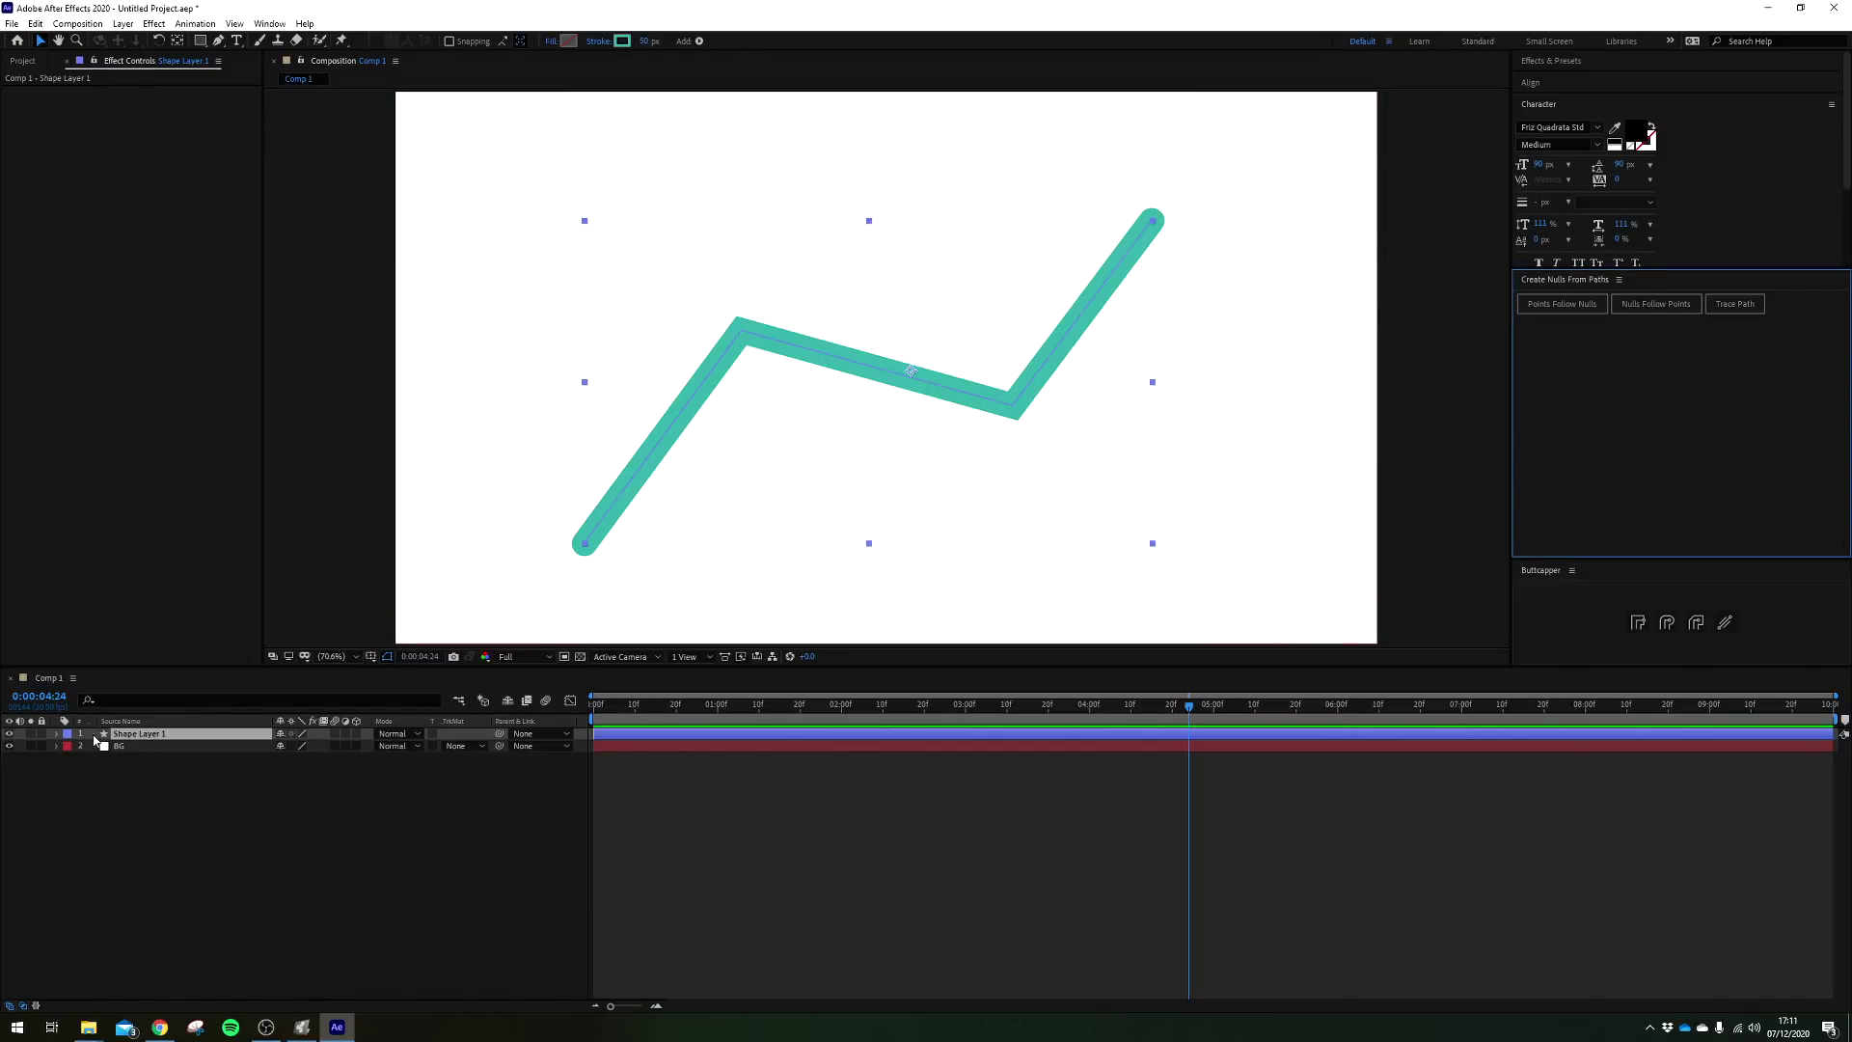
Expand Shape Layer 1 > Contents > Shape 1 > Path 1 and select Path
click(130, 739)
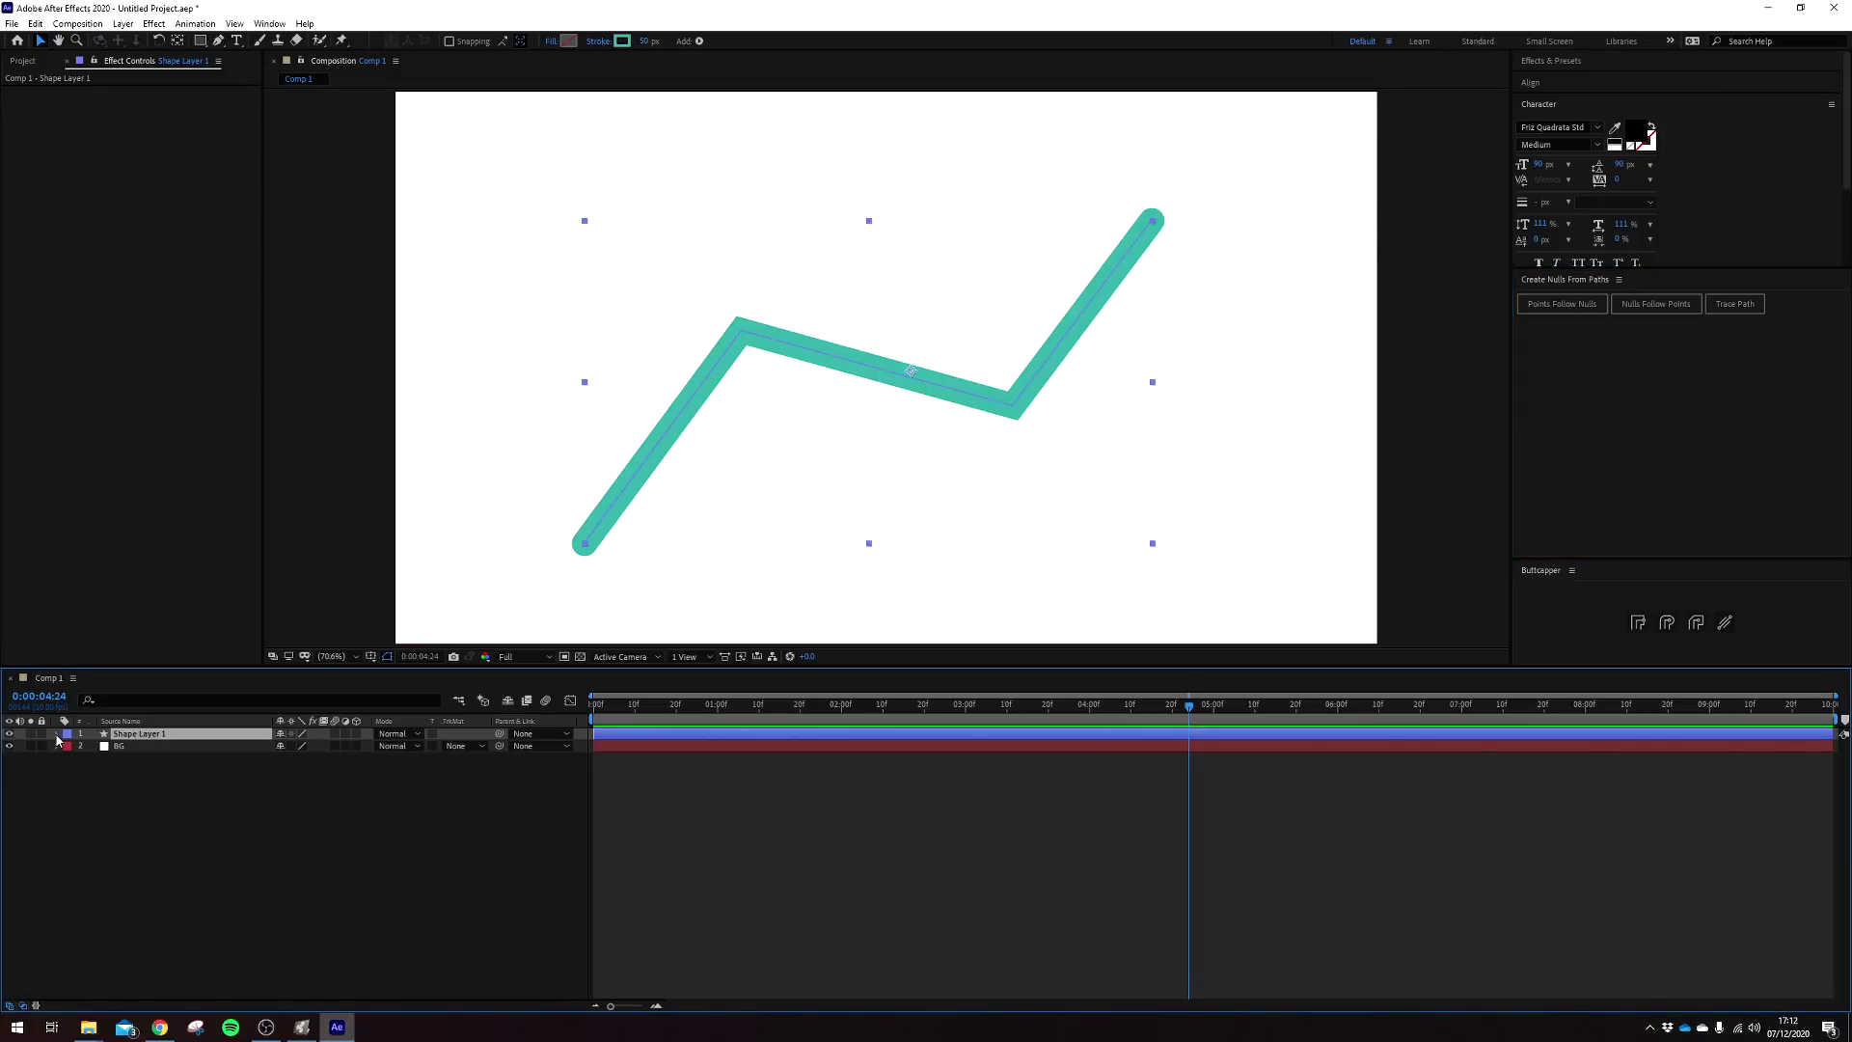
click(58, 735)
click(81, 758)
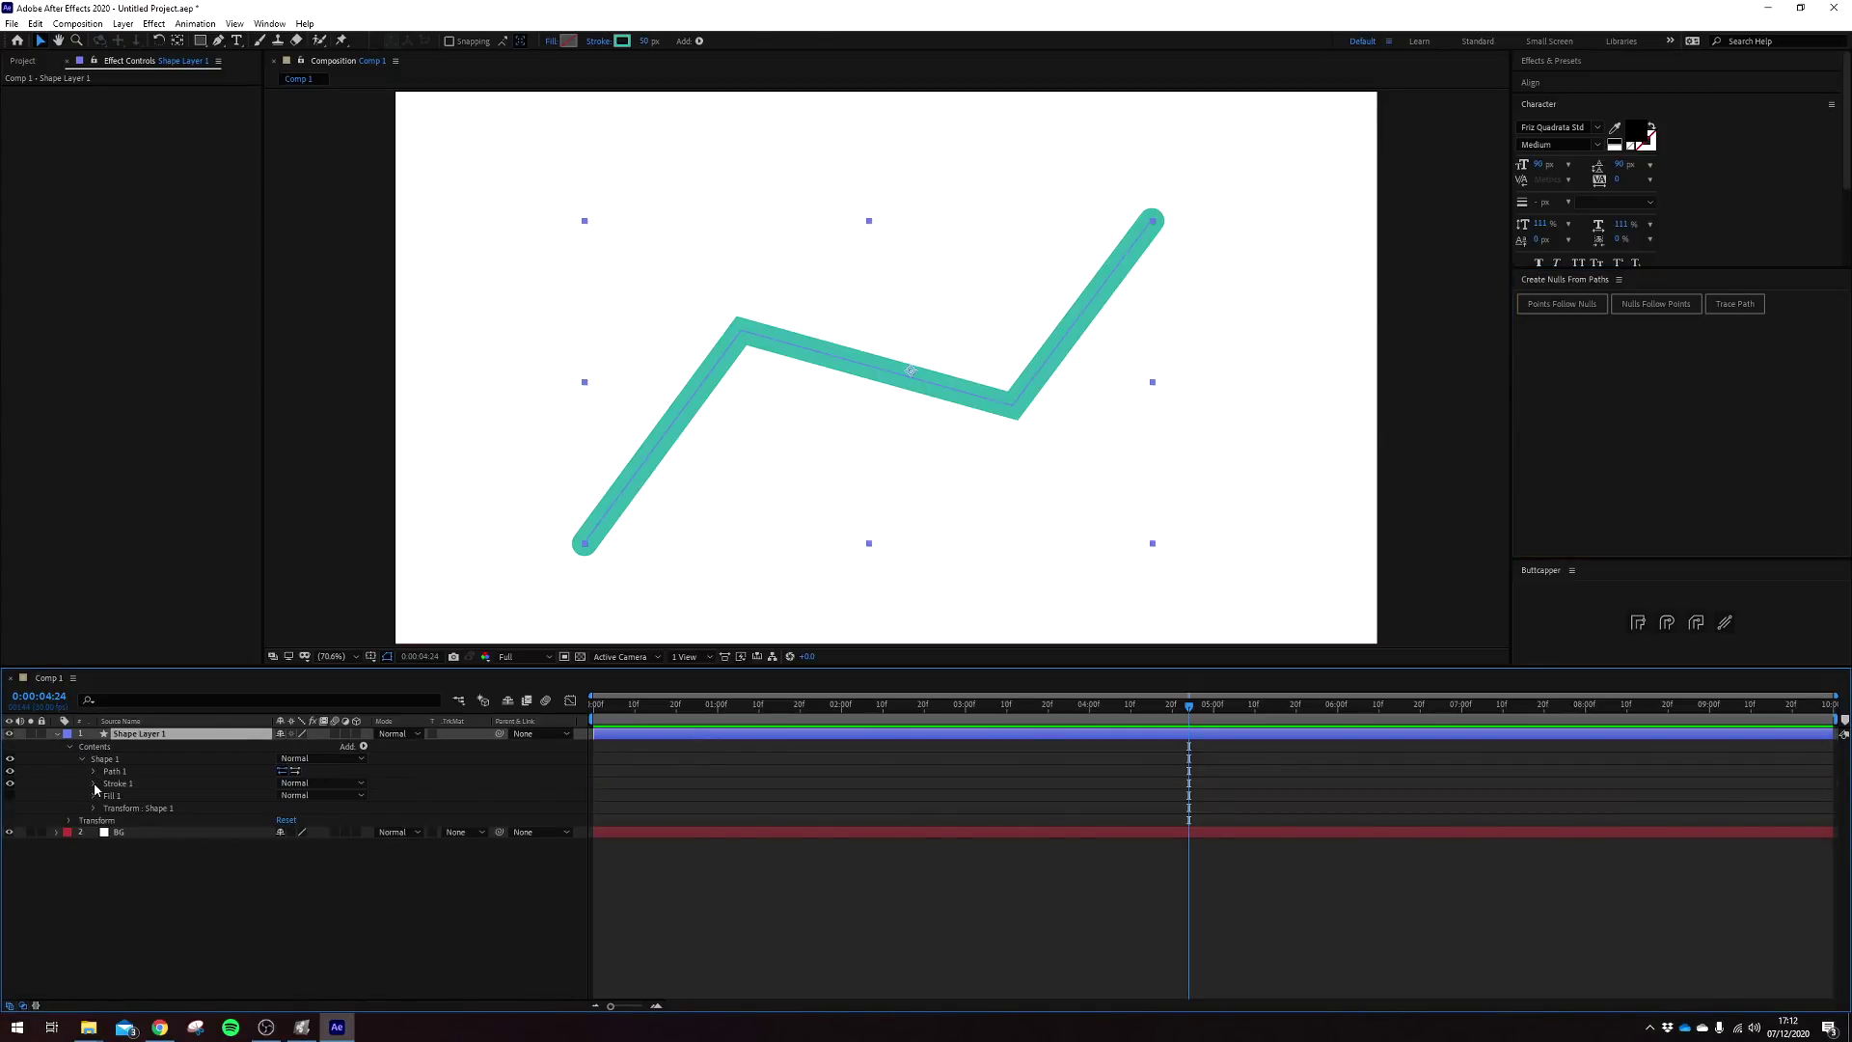
click(95, 771)
click(135, 782)
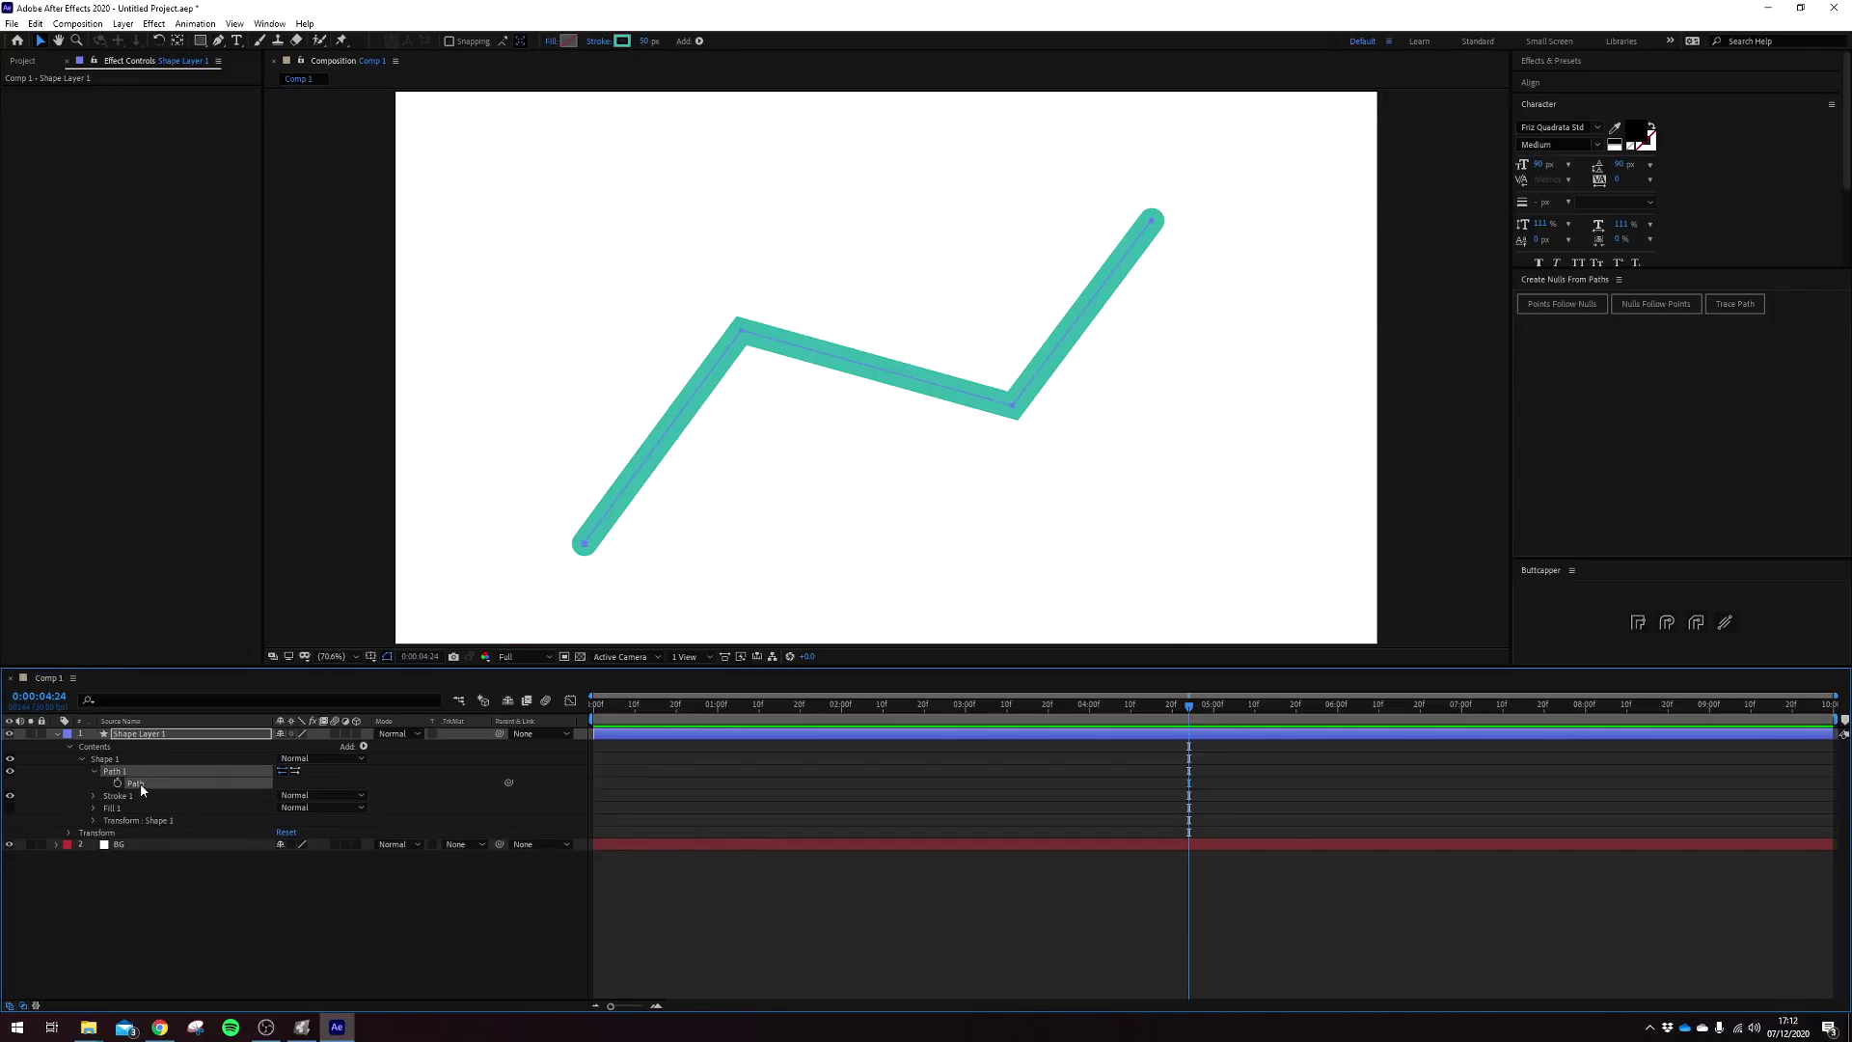
Create nulls at the teal line's four vertices with Points Follow Nulls
click(1560, 306)
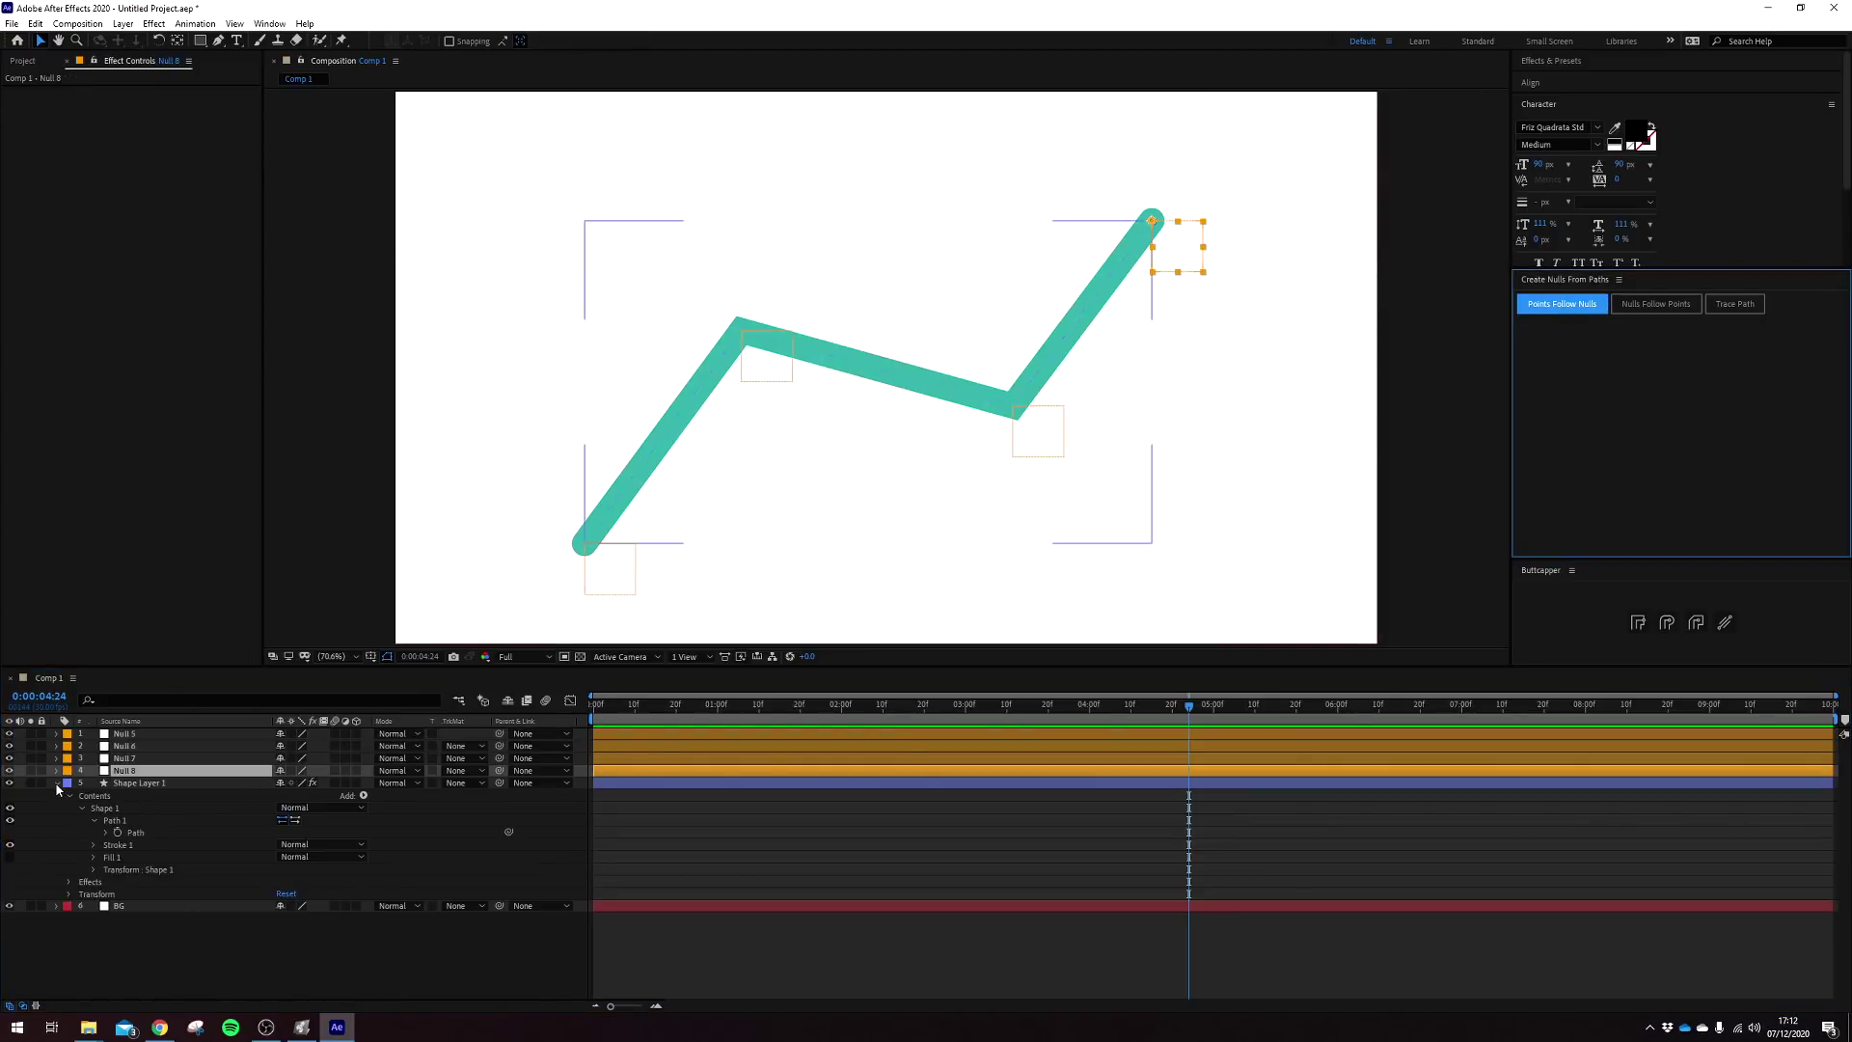
click(58, 785)
click(131, 735)
click(288, 870)
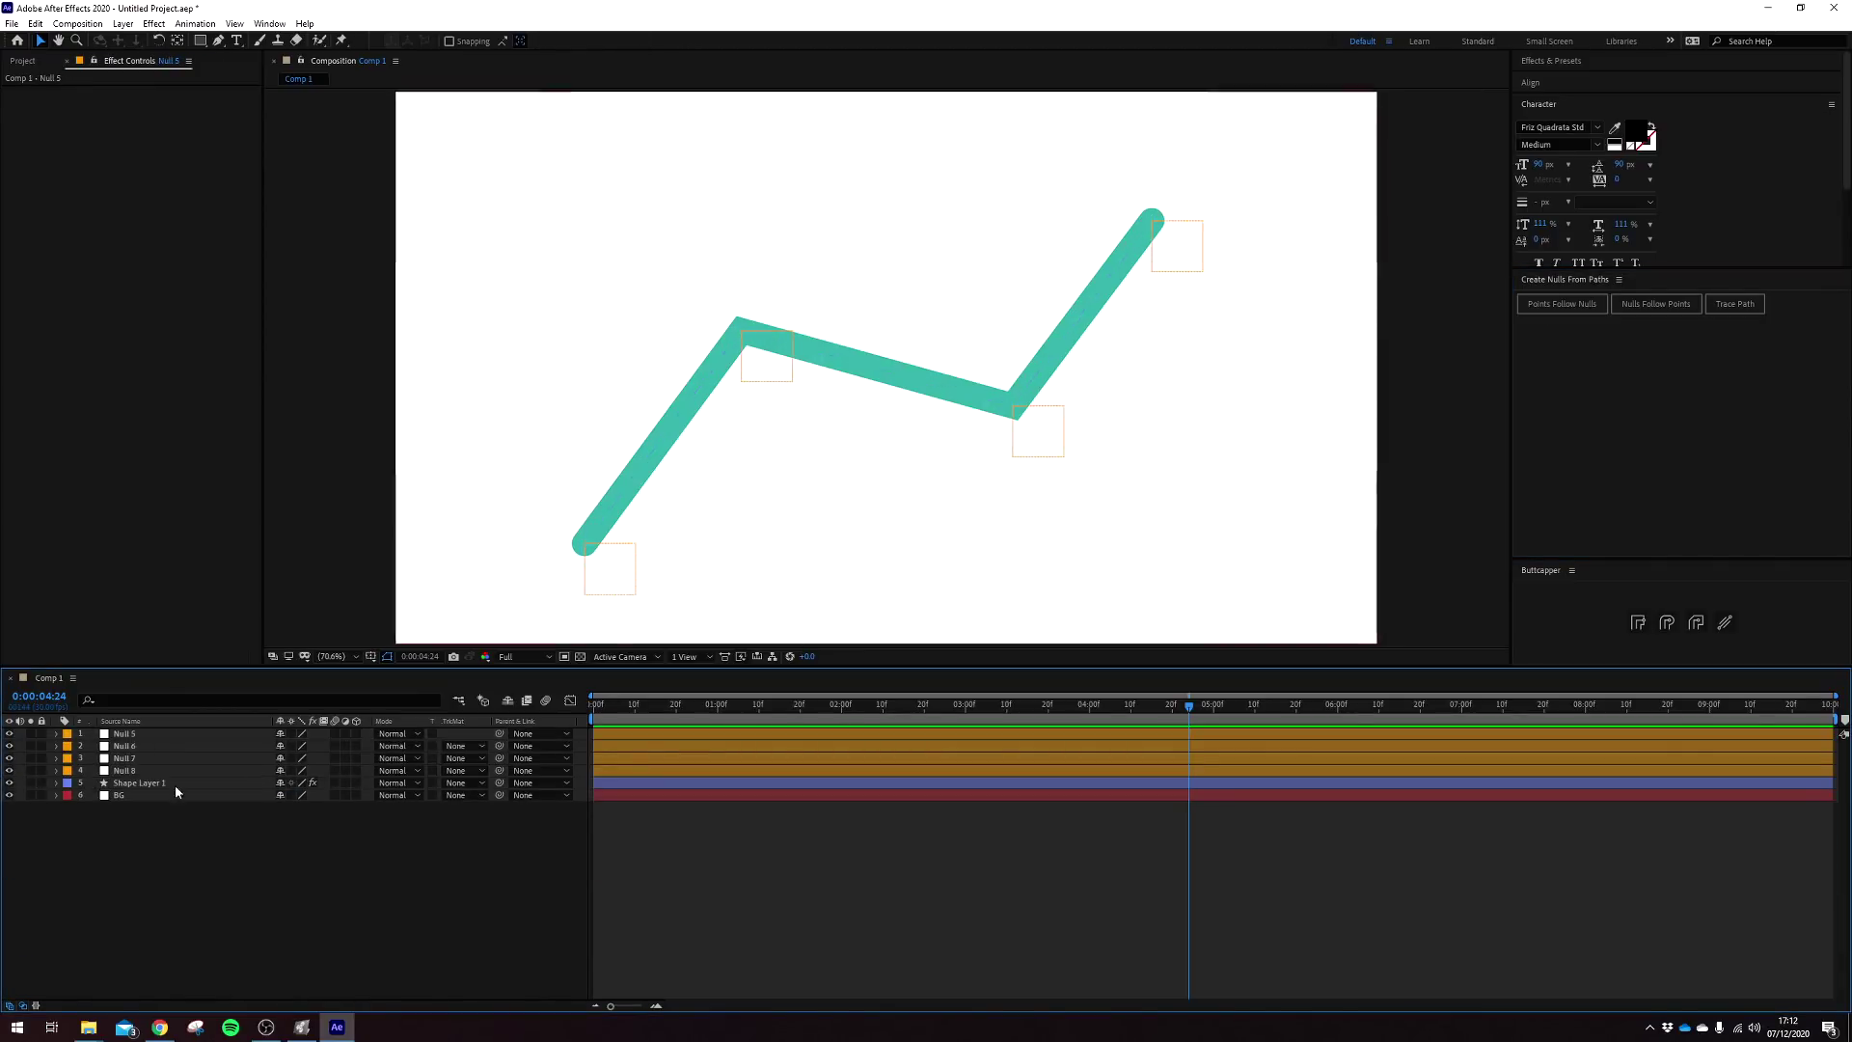
click(175, 785)
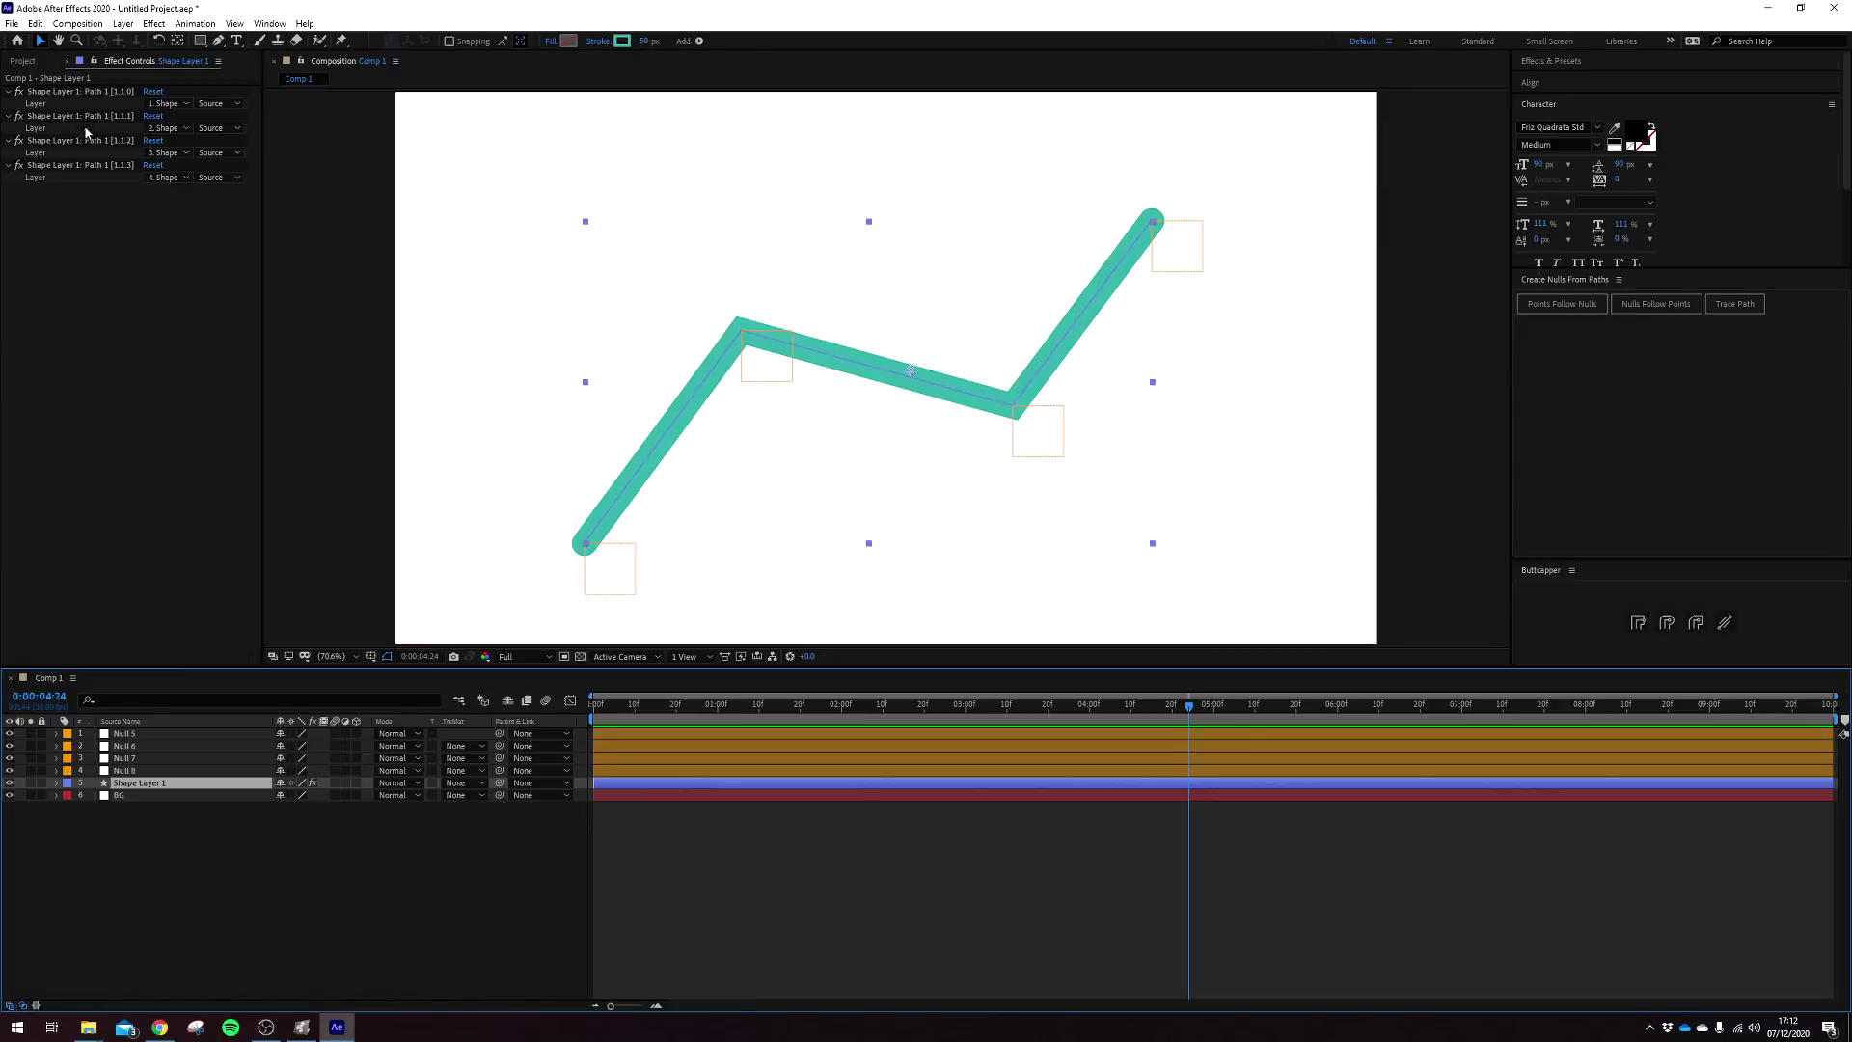
Inspect the new nulls, starting with Null 5 at the lower-left end
click(139, 735)
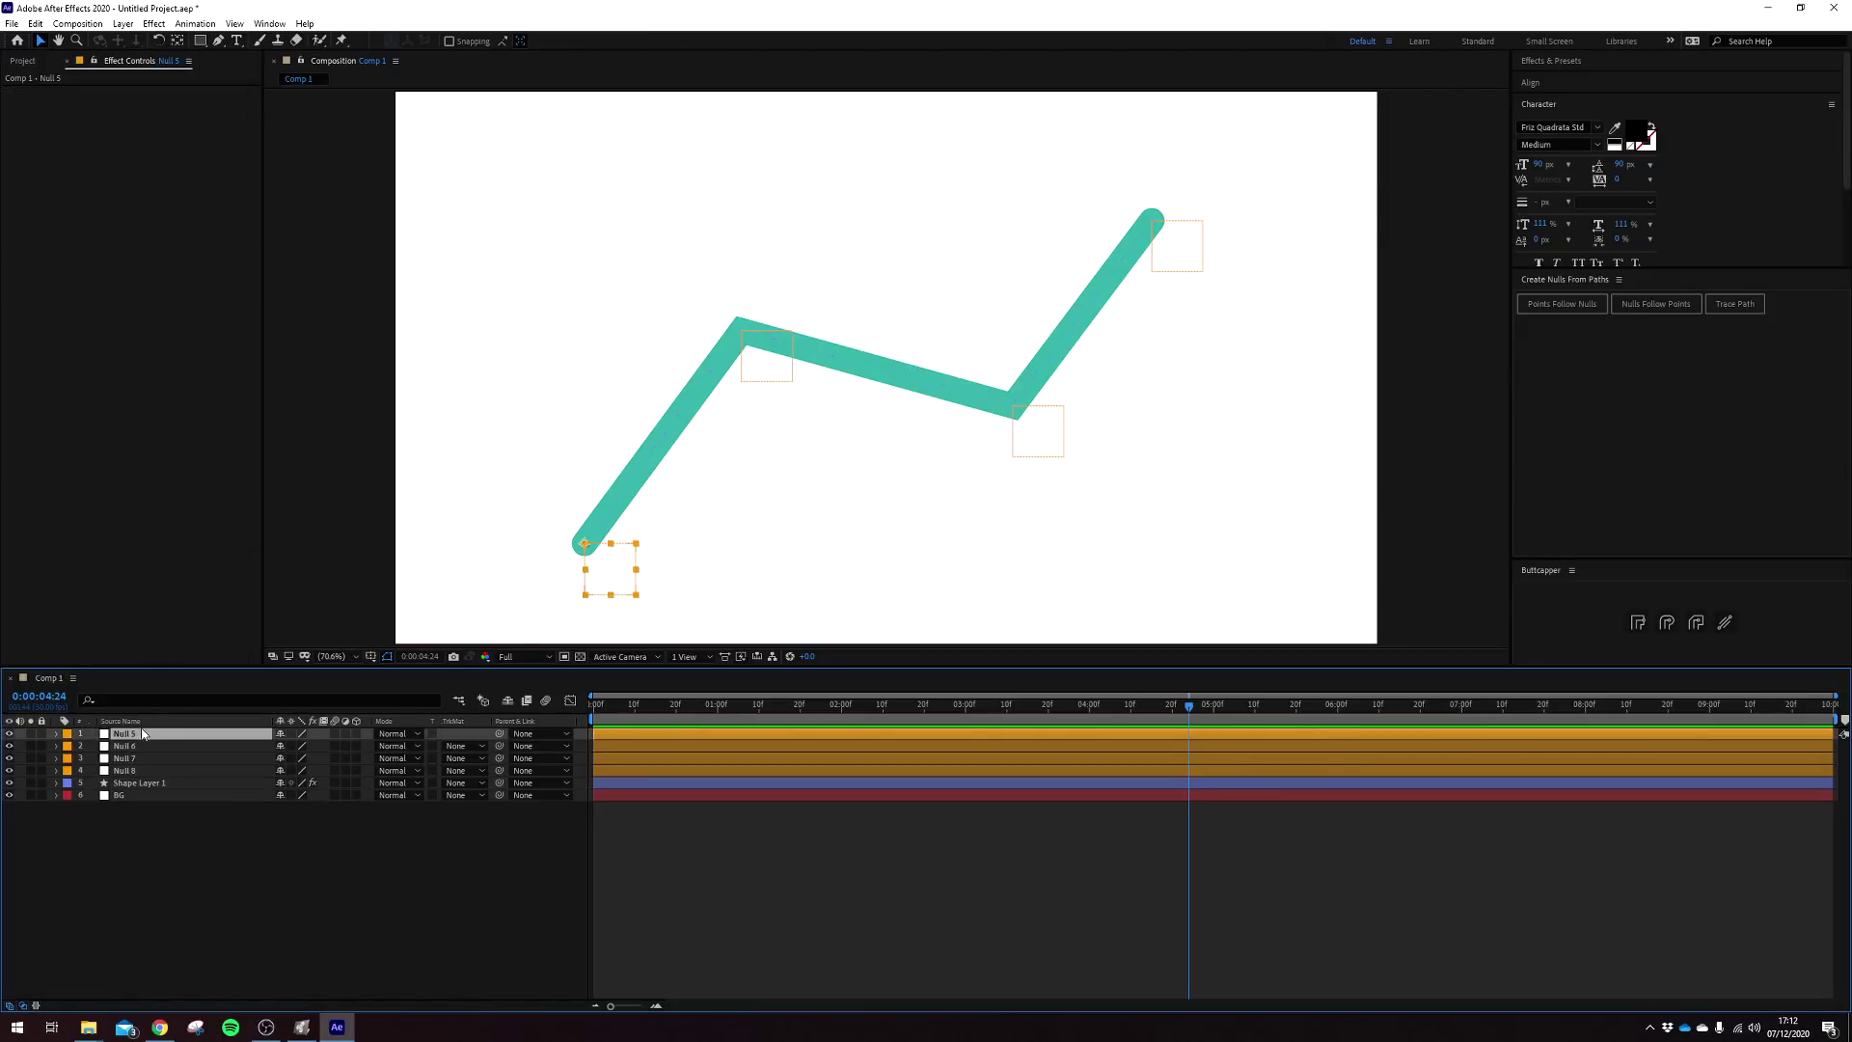
mouse_move(584, 545)
mouse_down()
mouse_move(561, 536)
mouse_move(585, 546)
mouse_up()
click(742, 335)
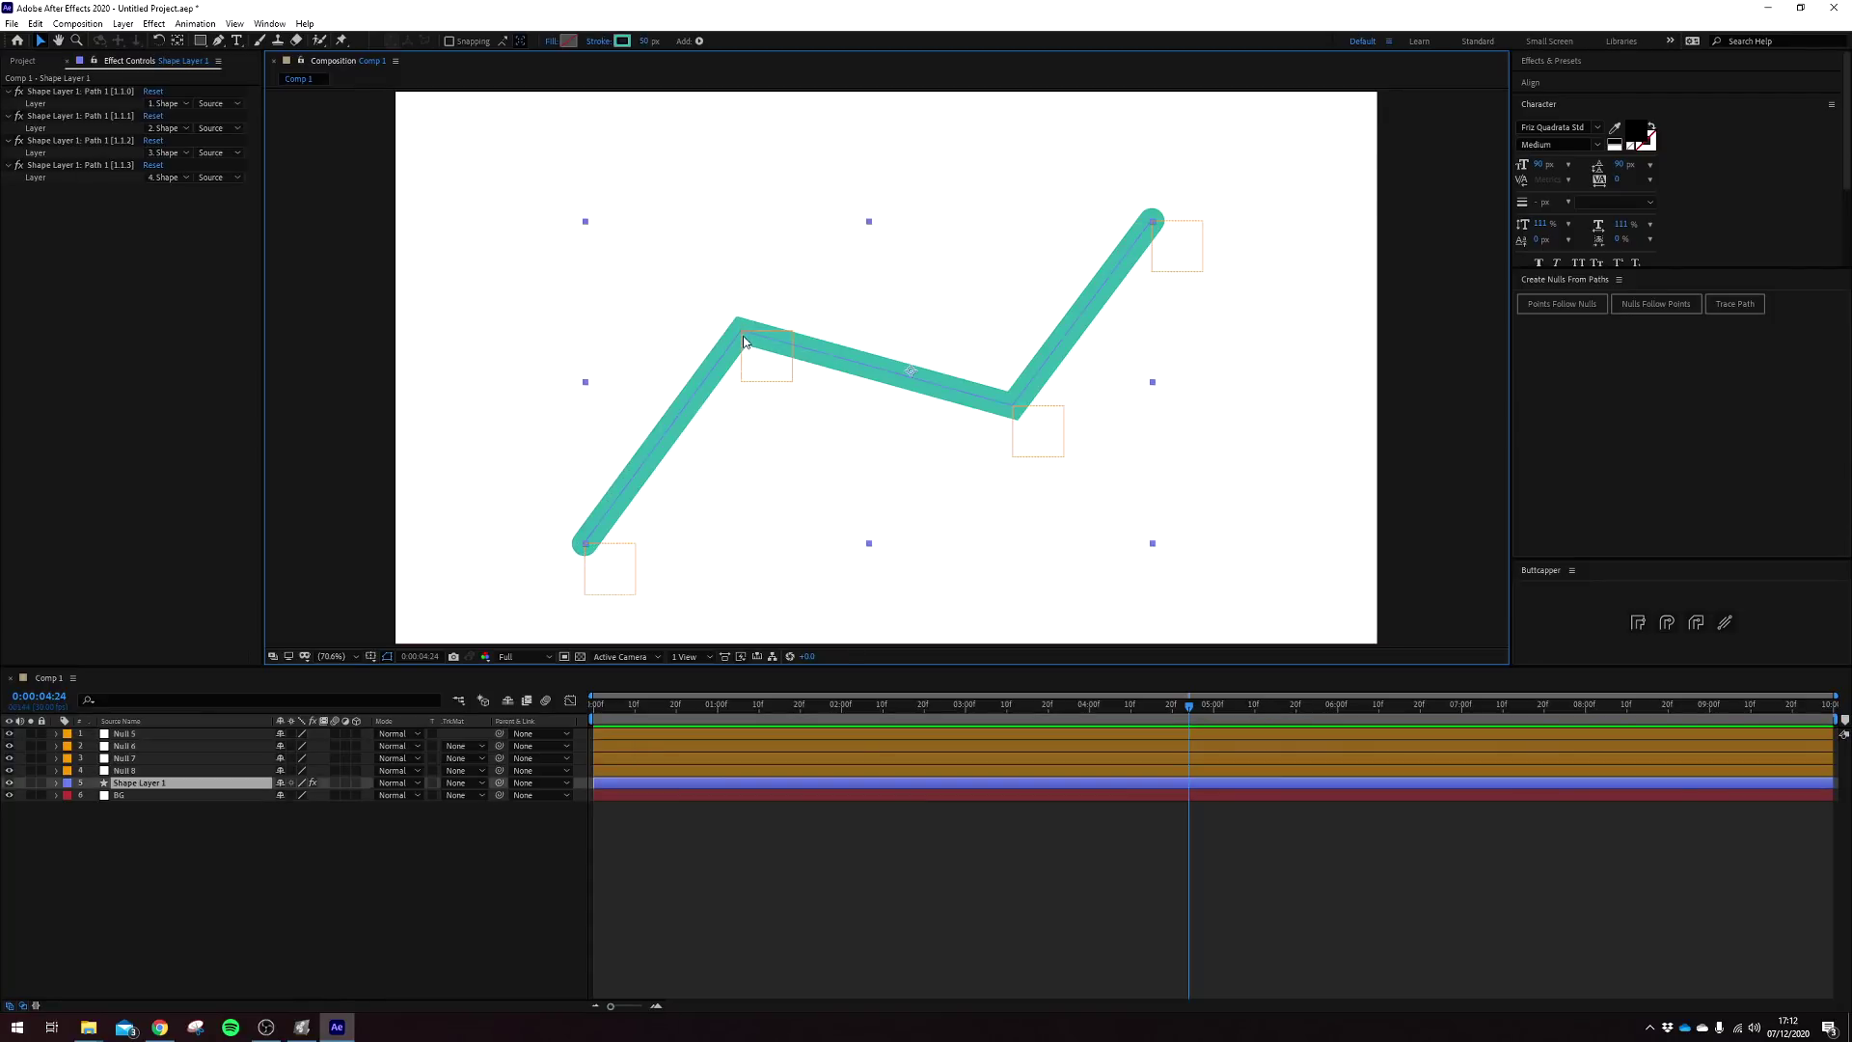
click(169, 768)
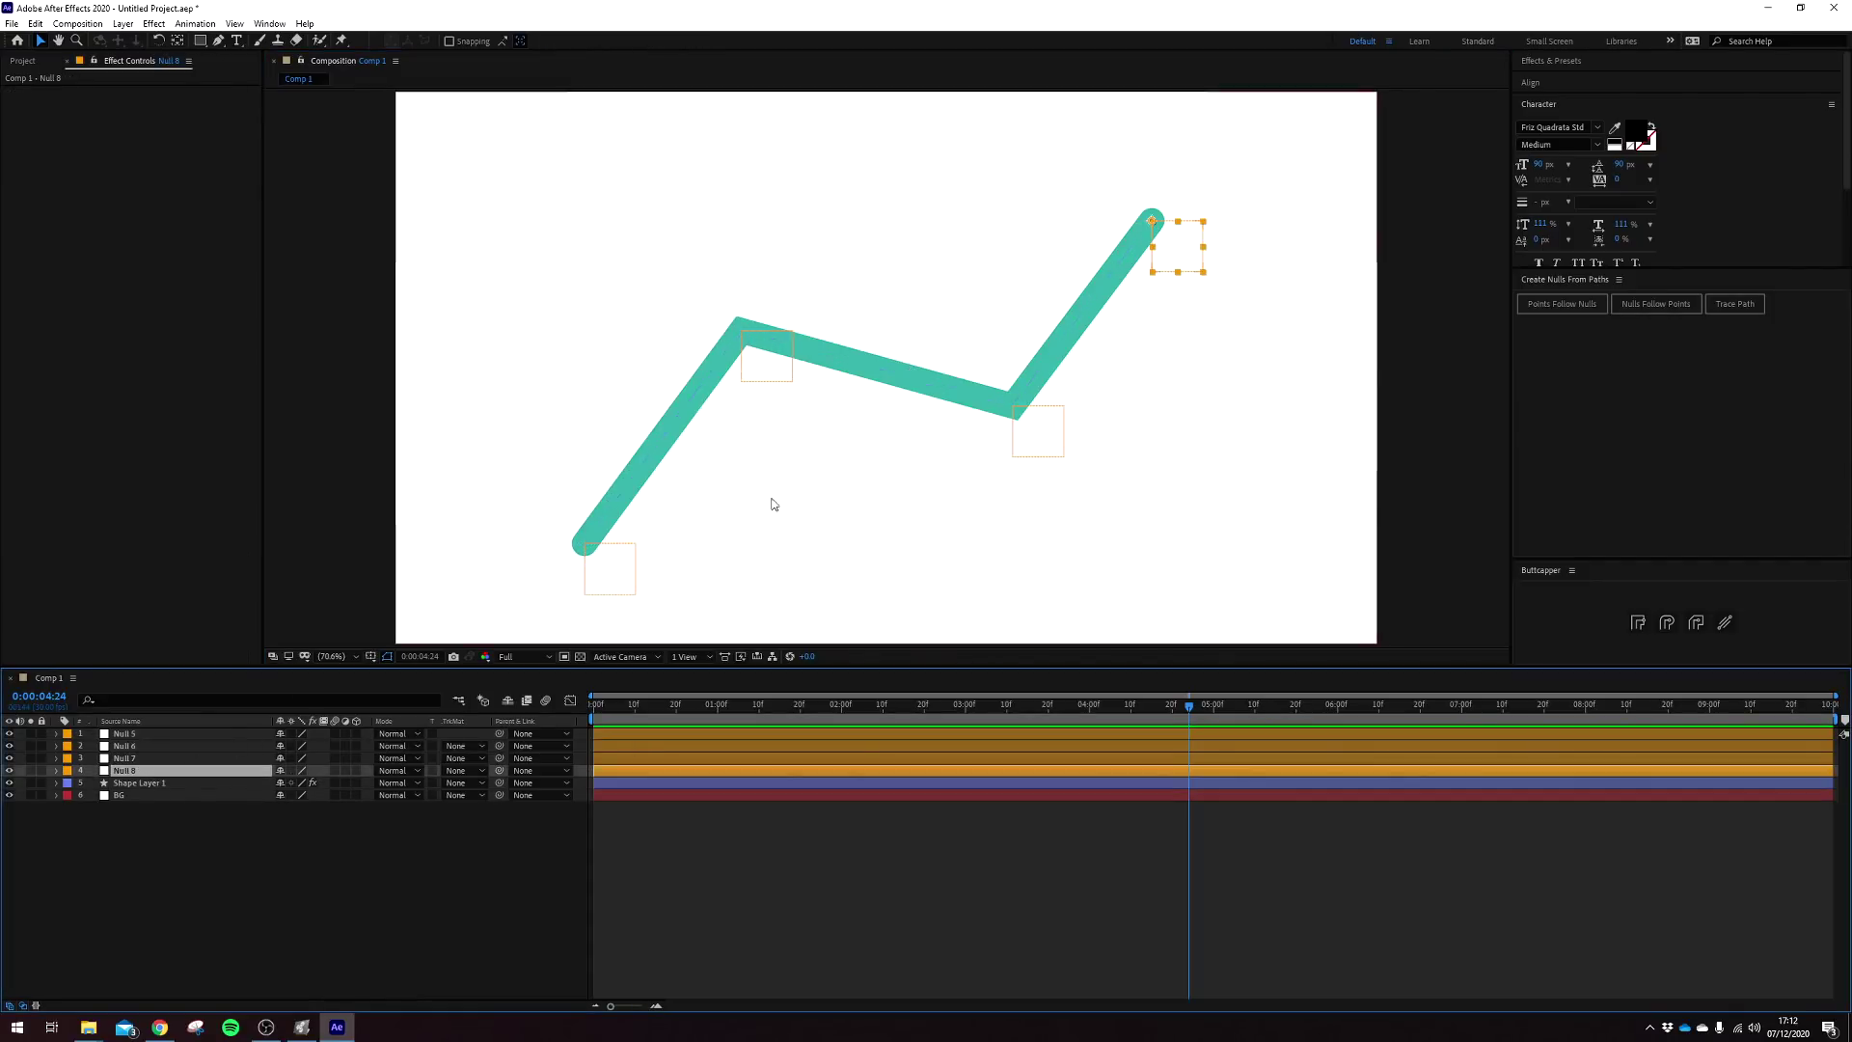
key(p)
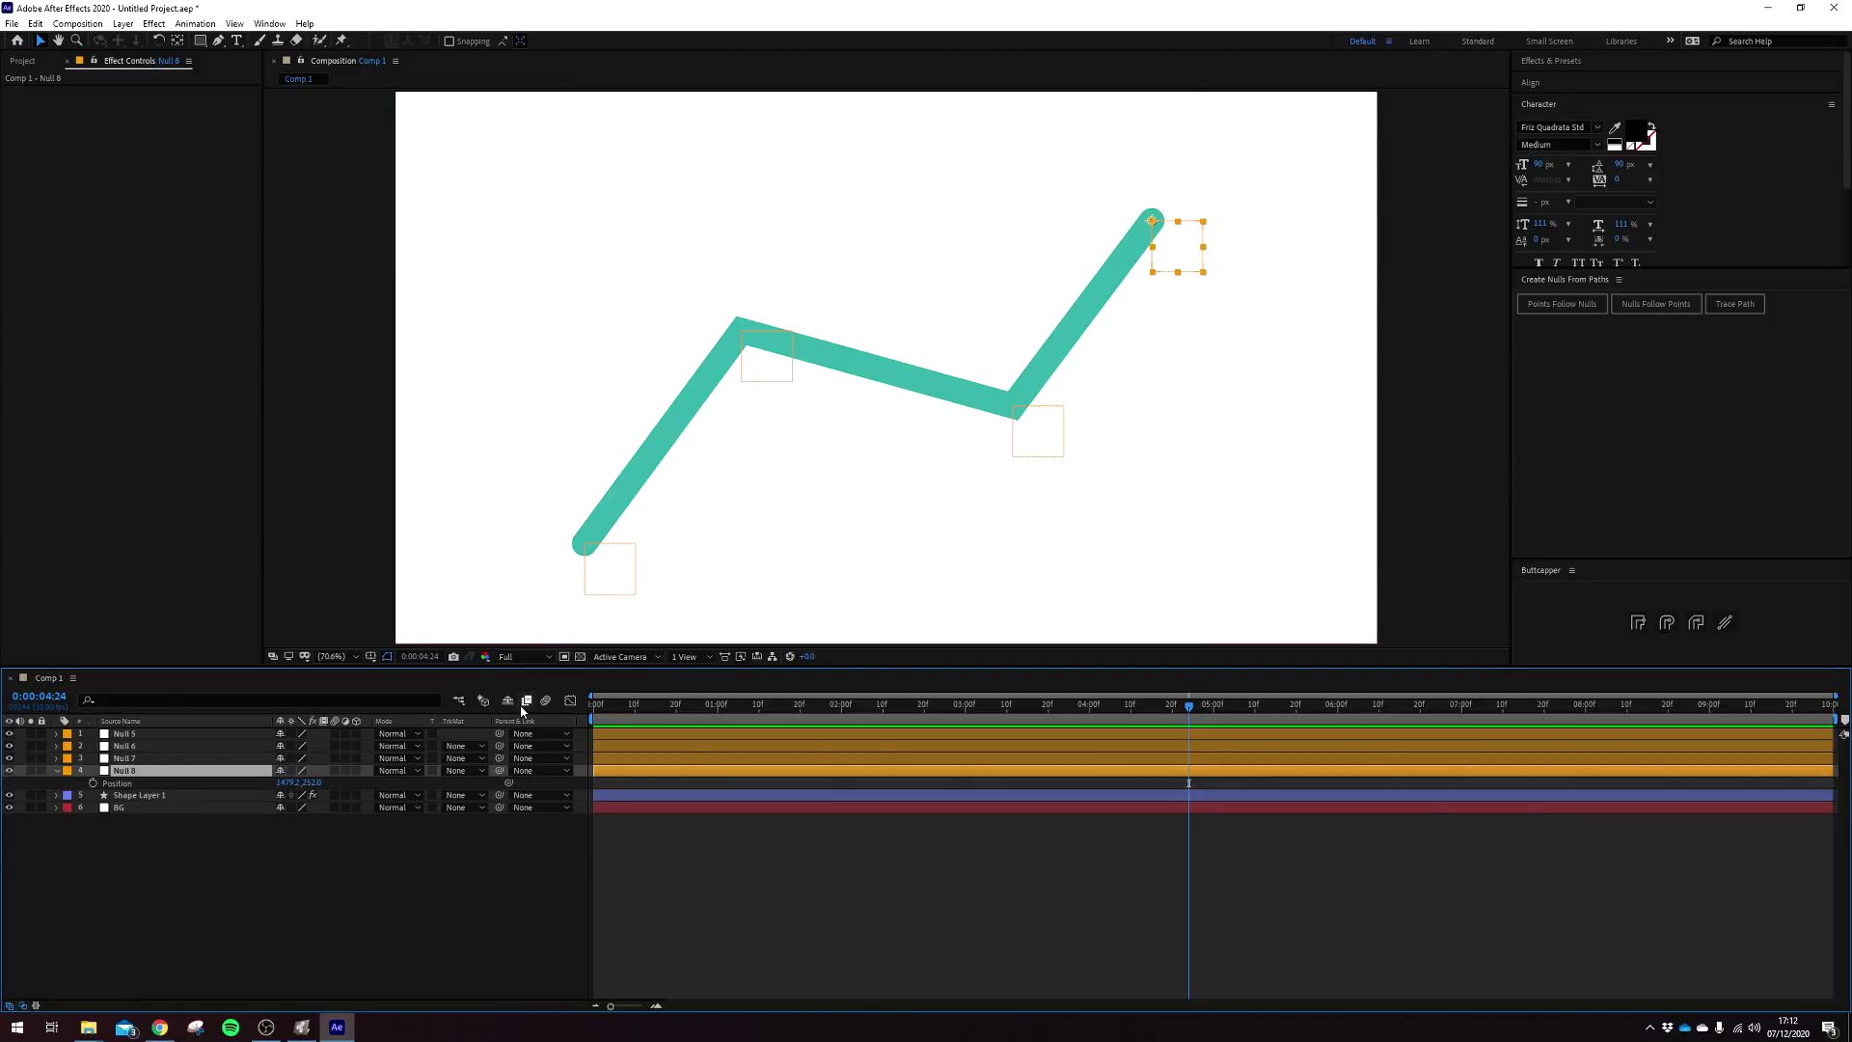
key(Home)
click(92, 782)
drag(713, 709, 842, 710)
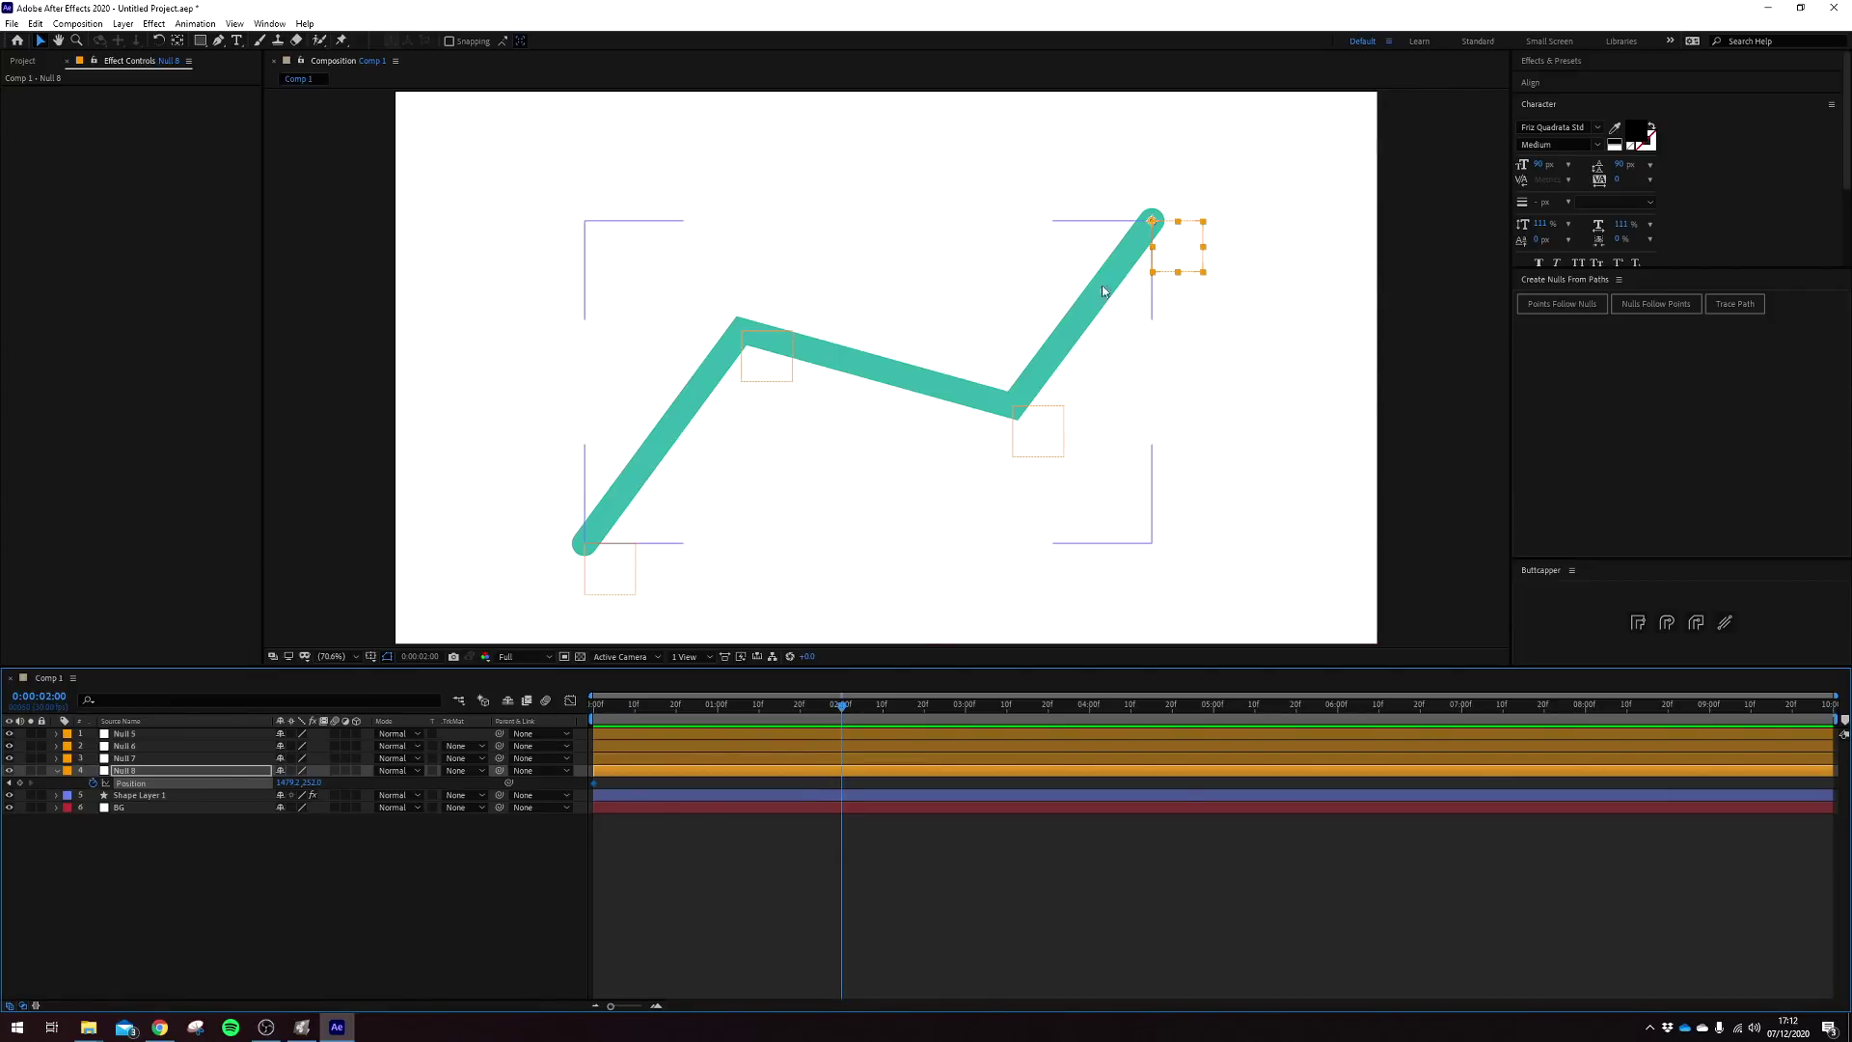
drag(1151, 220, 953, 224)
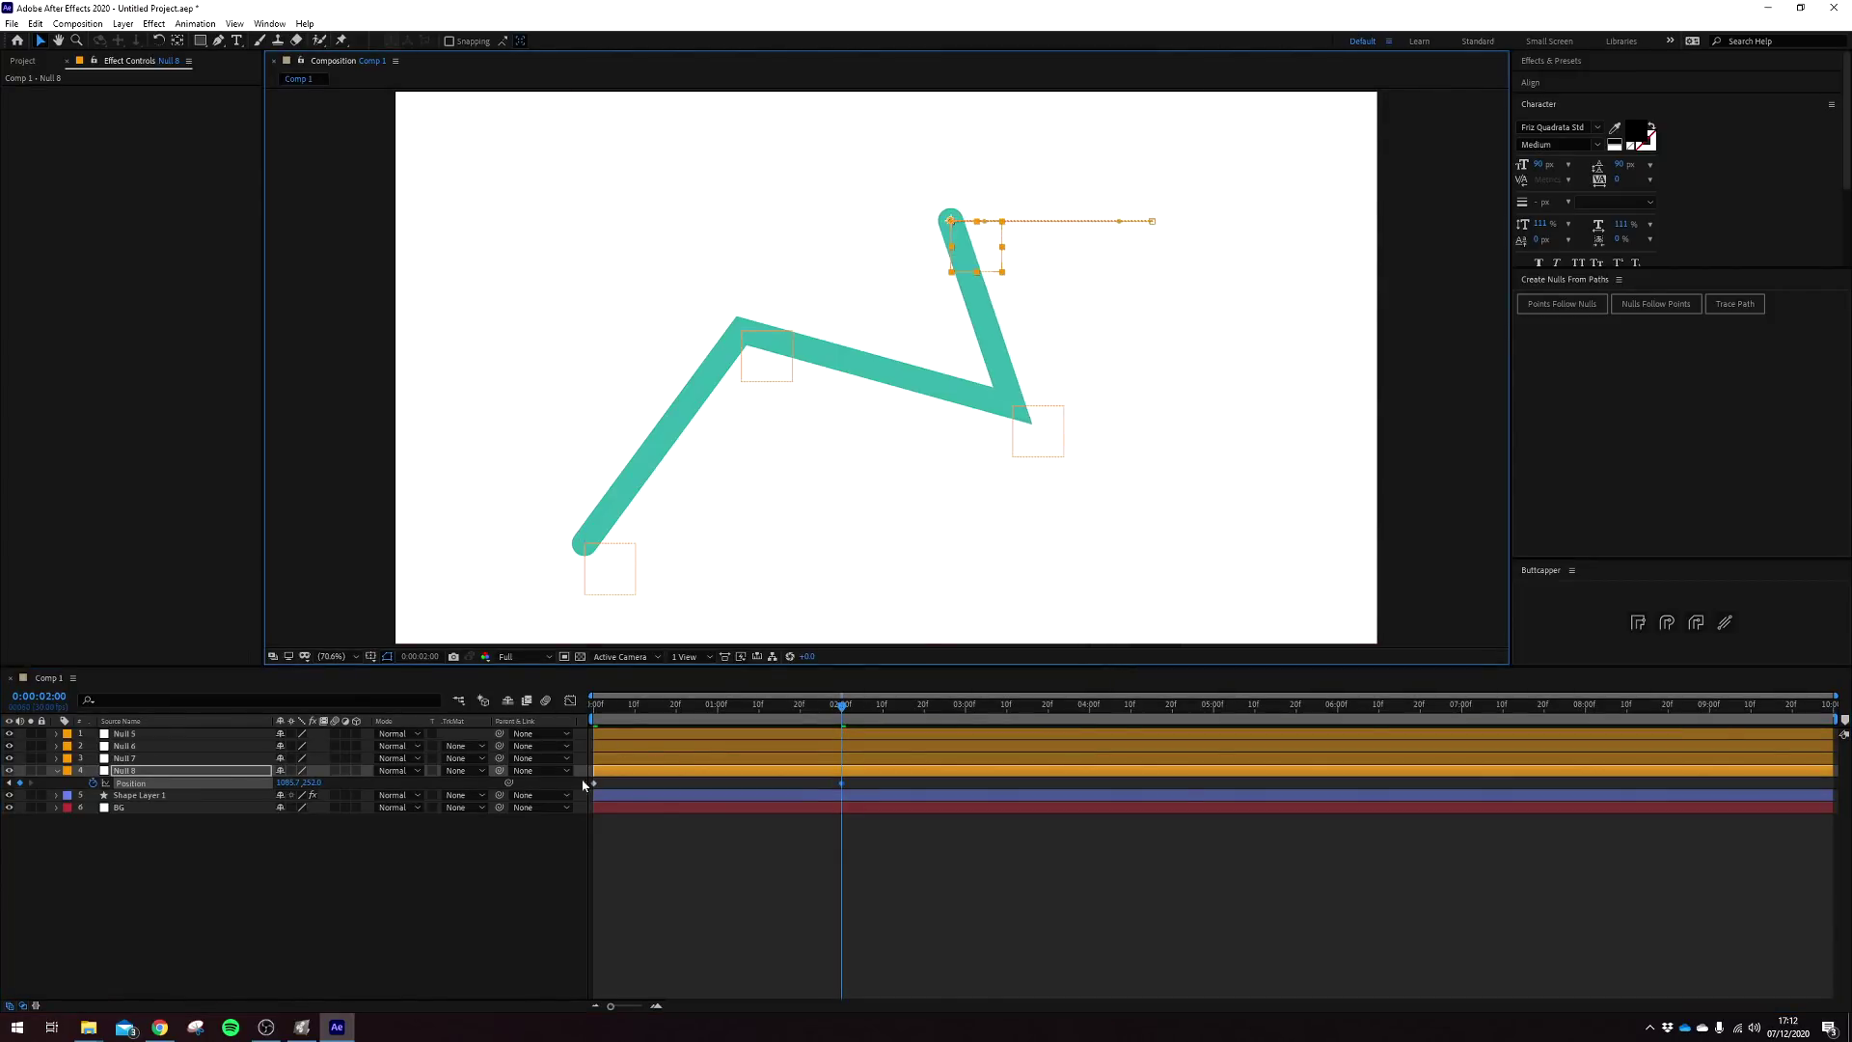
click(723, 868)
key(Home)
key(space)
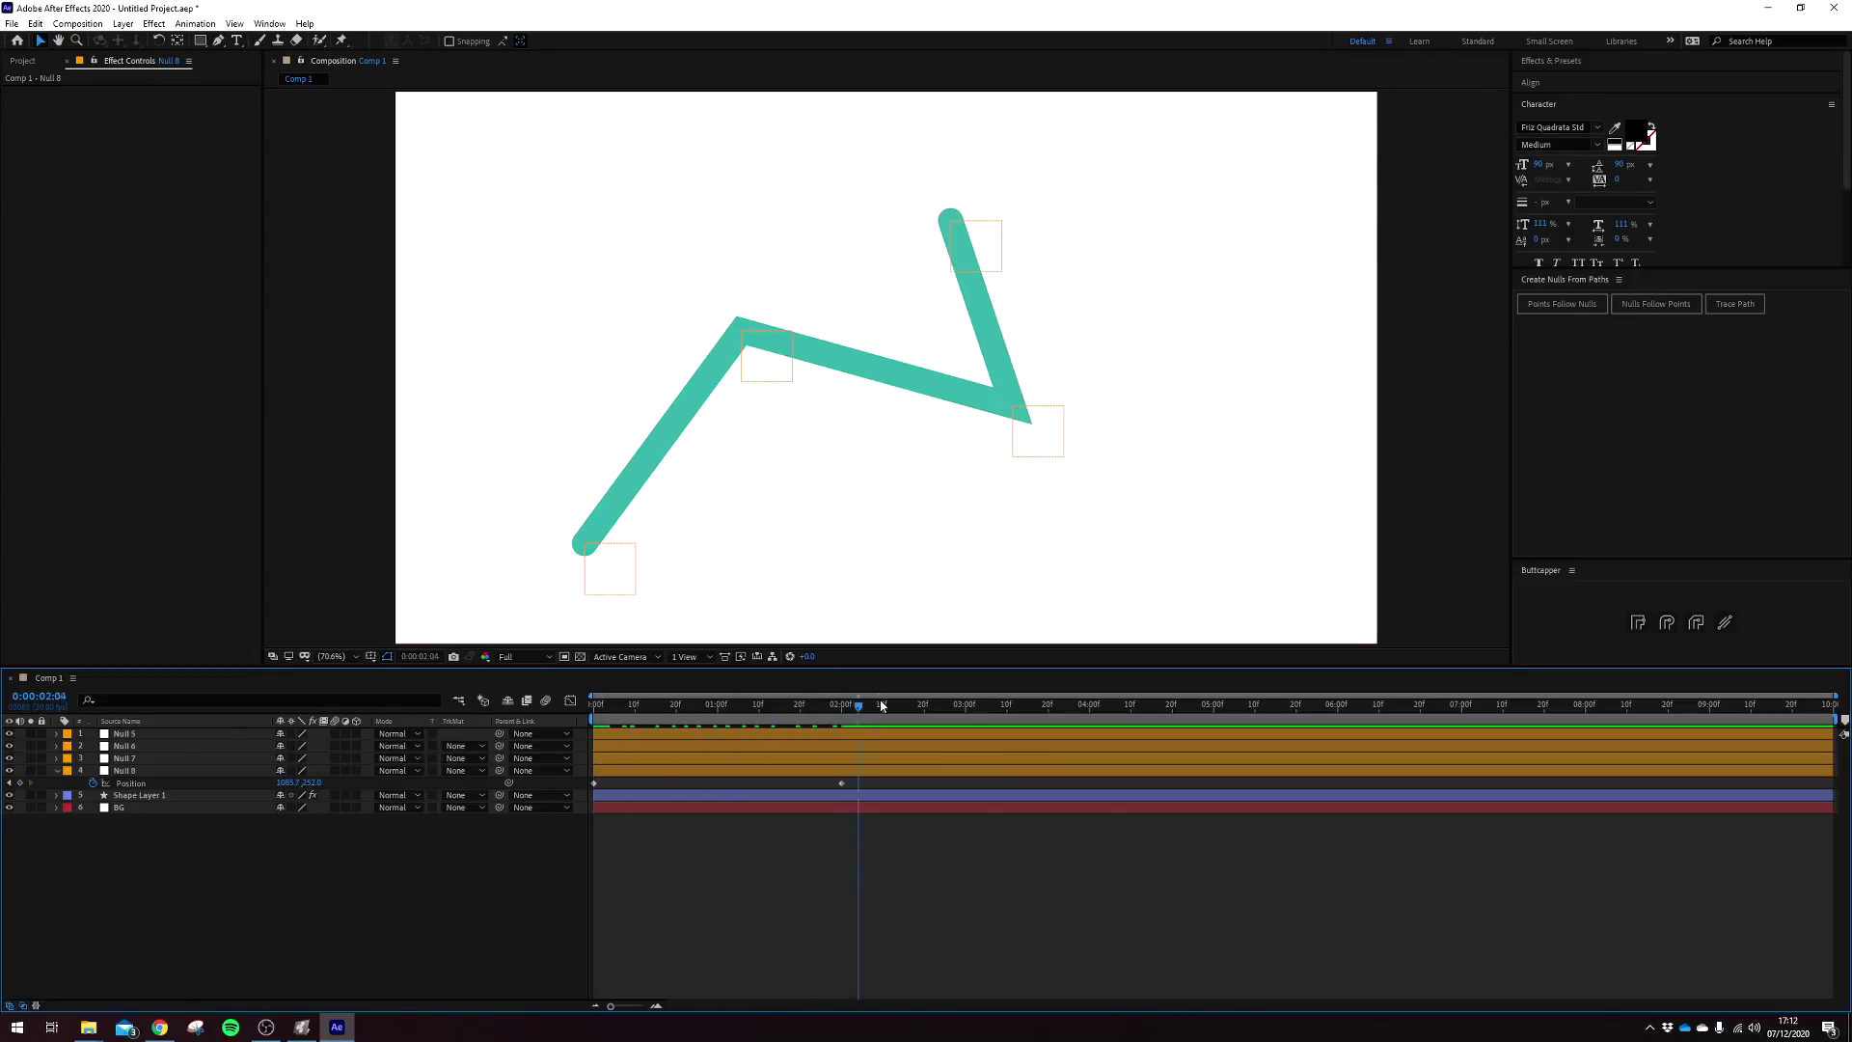
click(1011, 379)
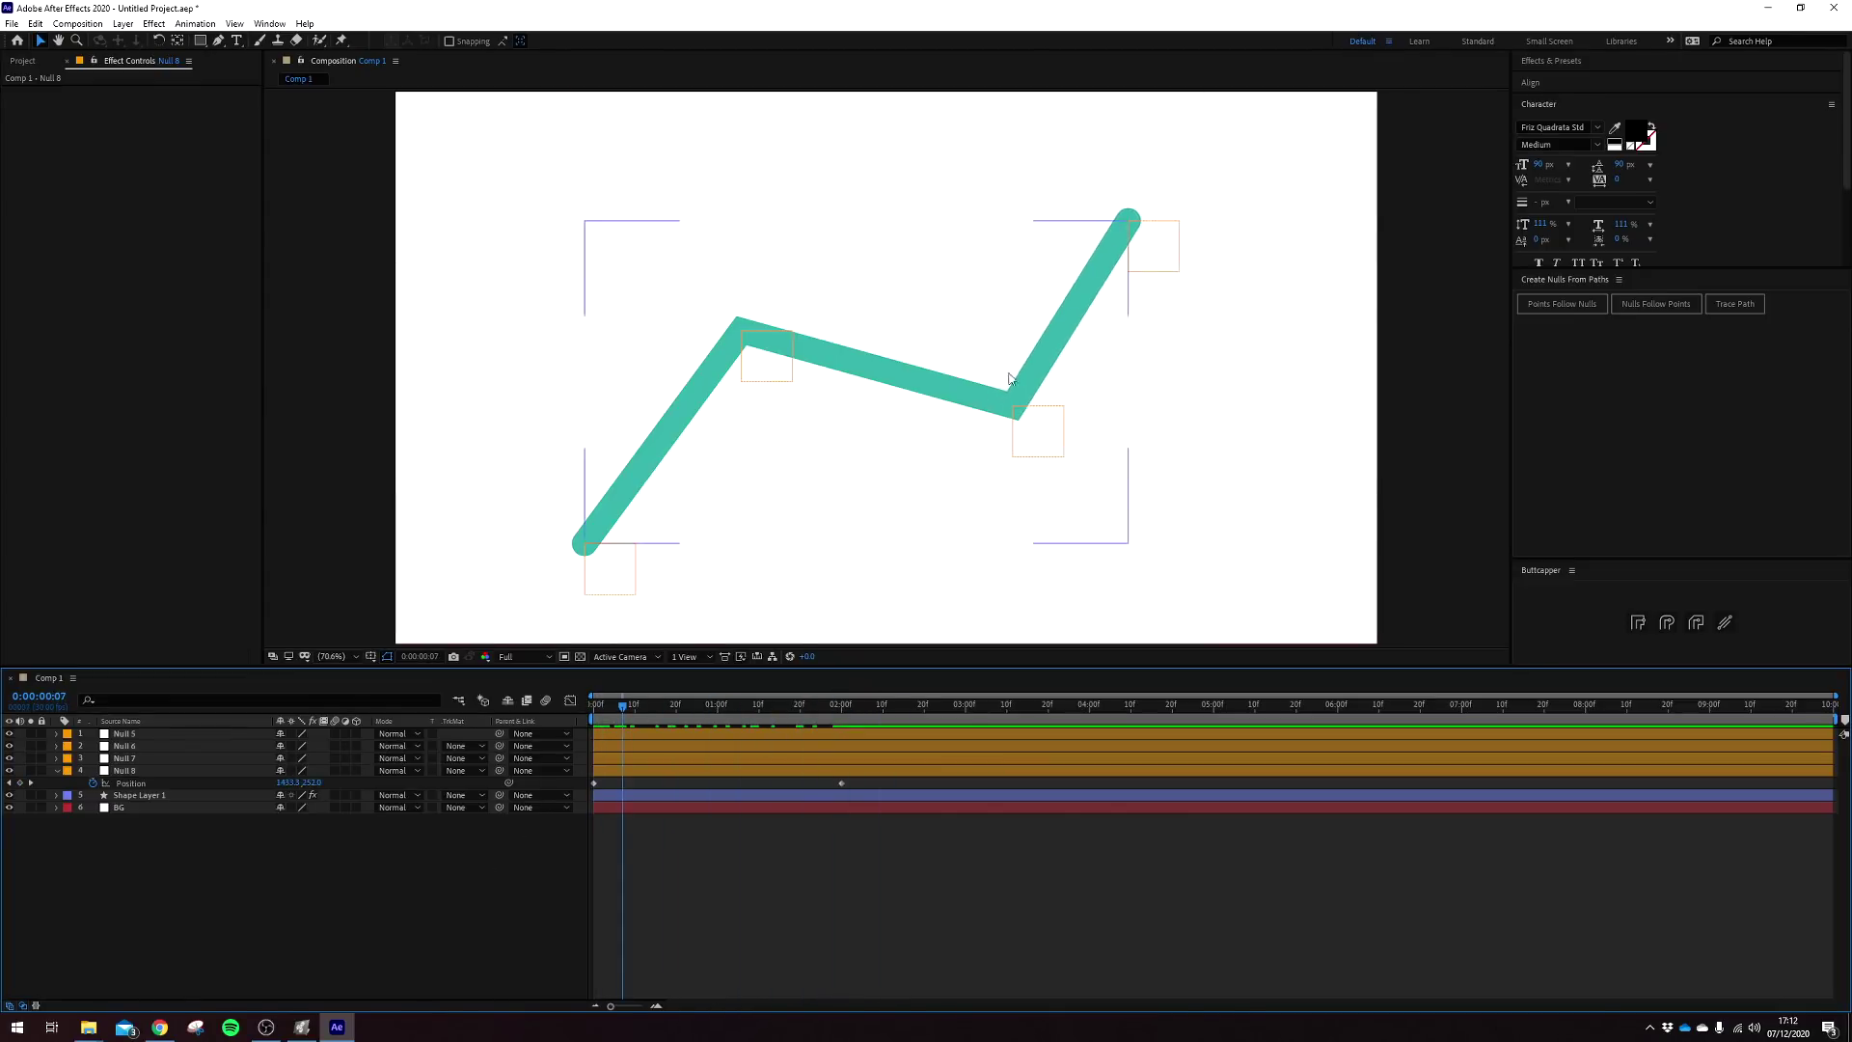
click(1140, 229)
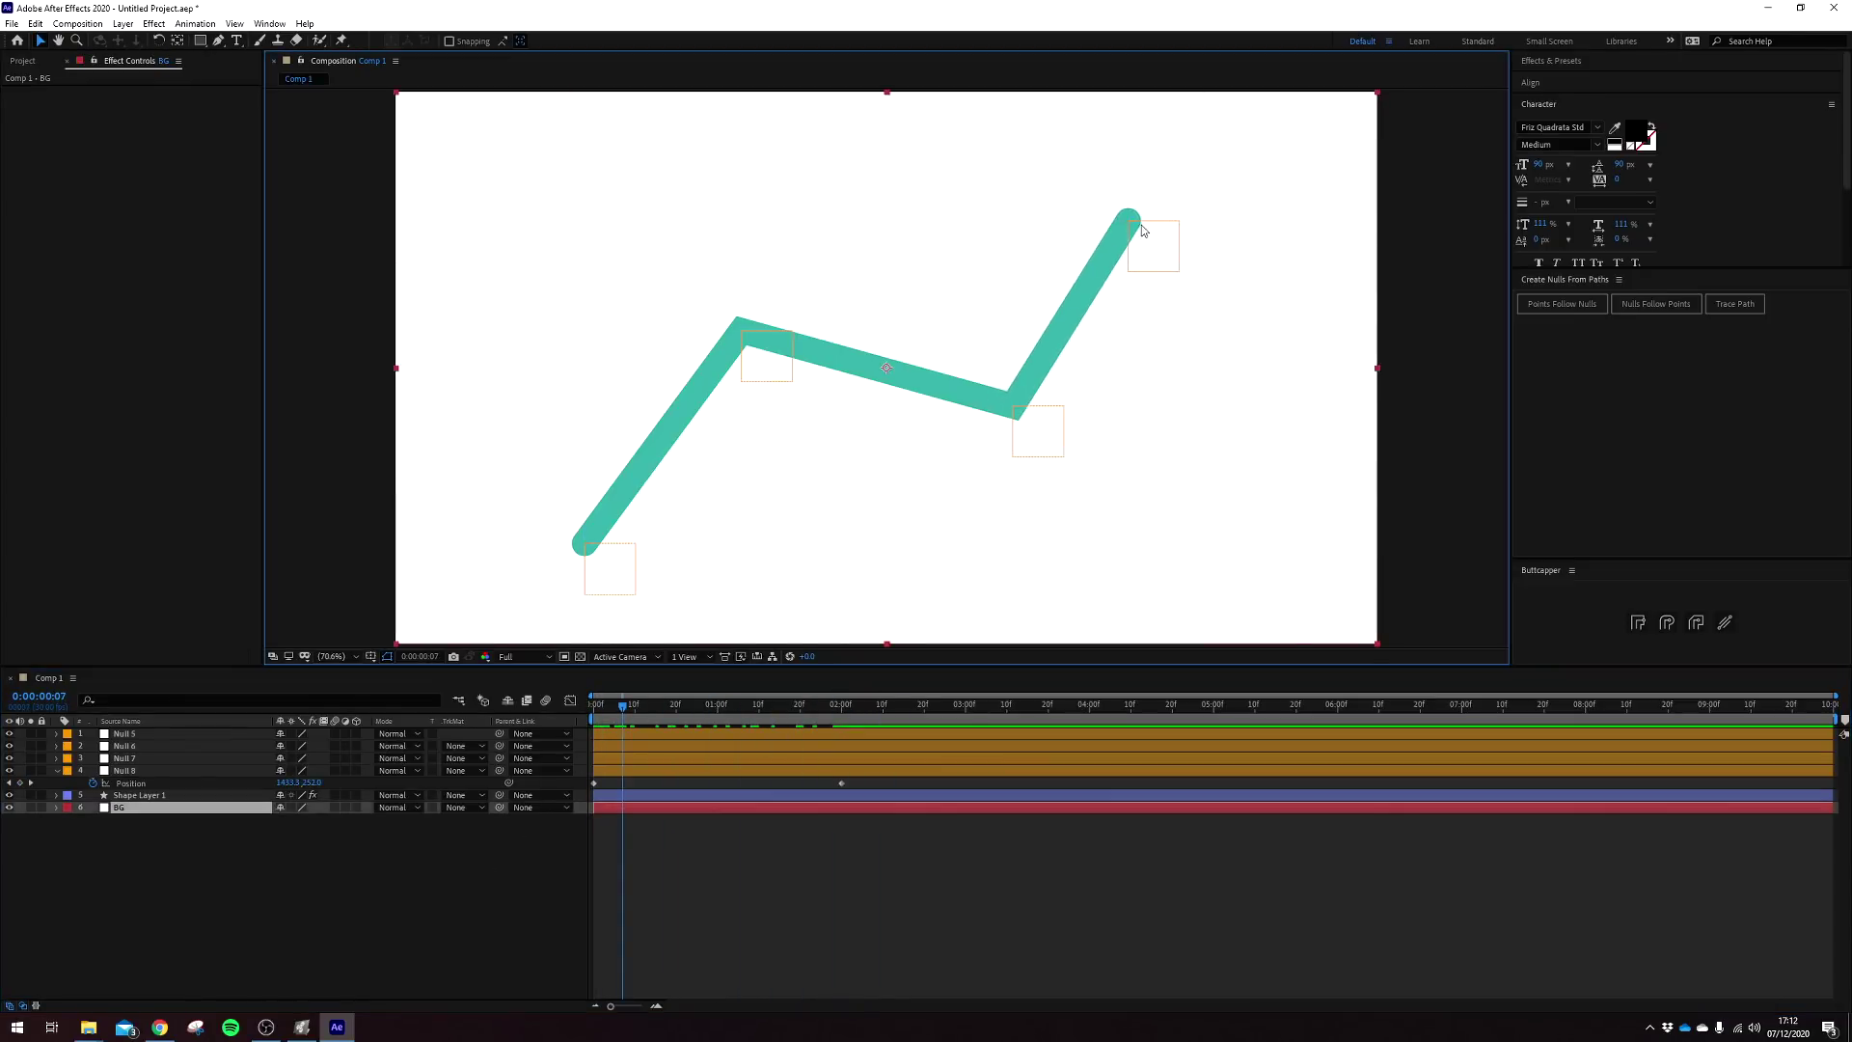
click(136, 736)
click(131, 769)
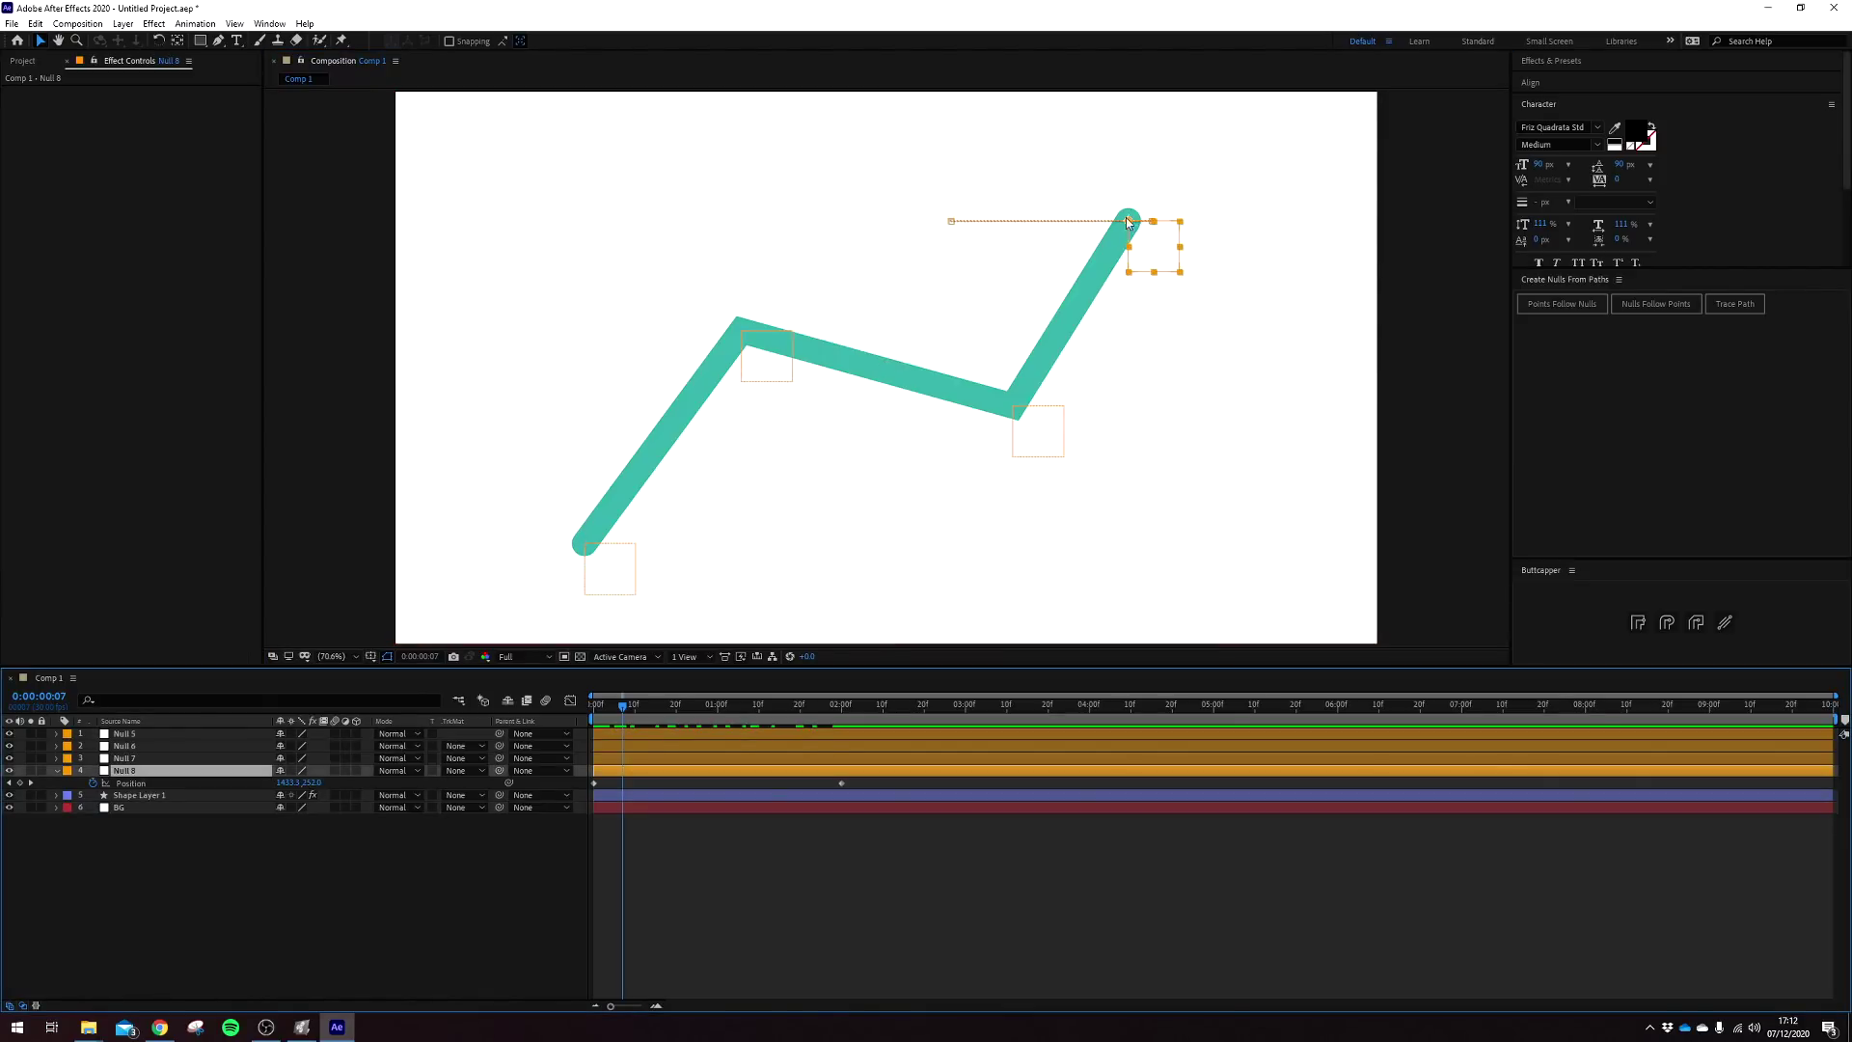
drag(622, 705, 813, 708)
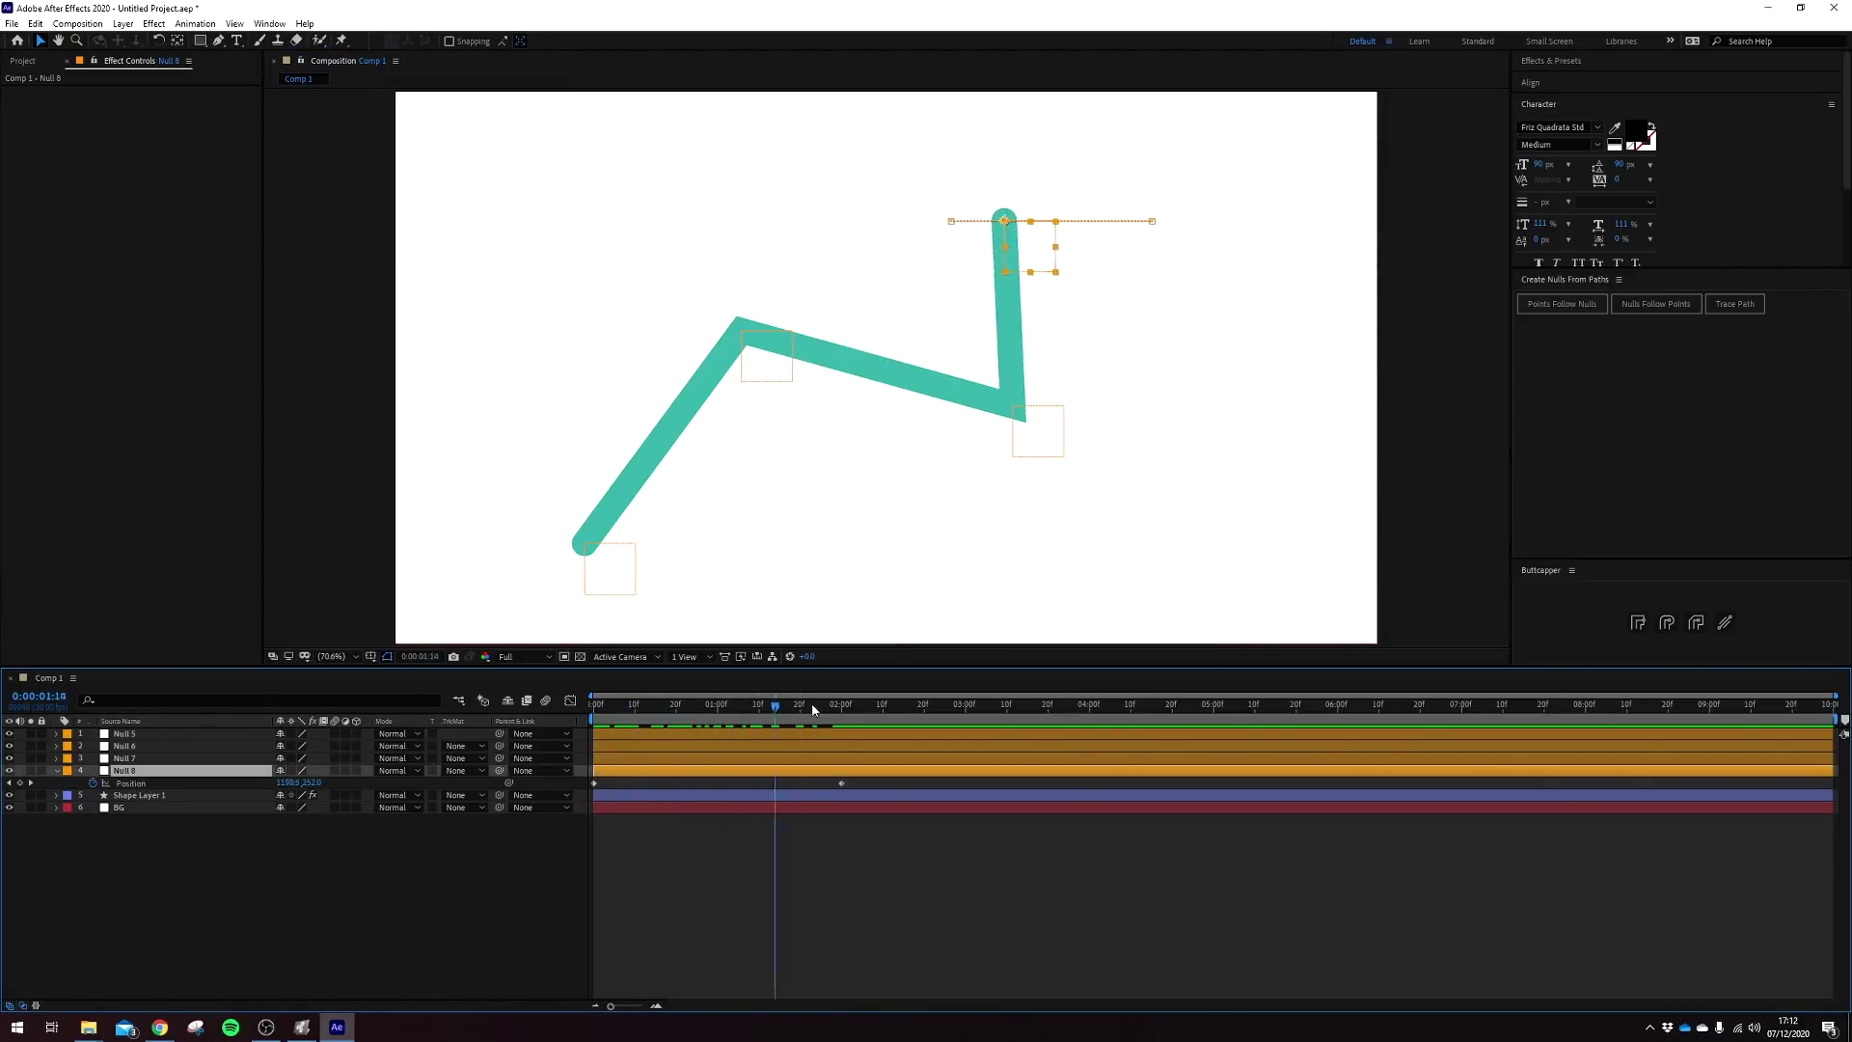
mouse_move(629, 708)
mouse_down()
mouse_move(848, 708)
mouse_move(638, 707)
mouse_move(793, 712)
mouse_up()
click(392, 868)
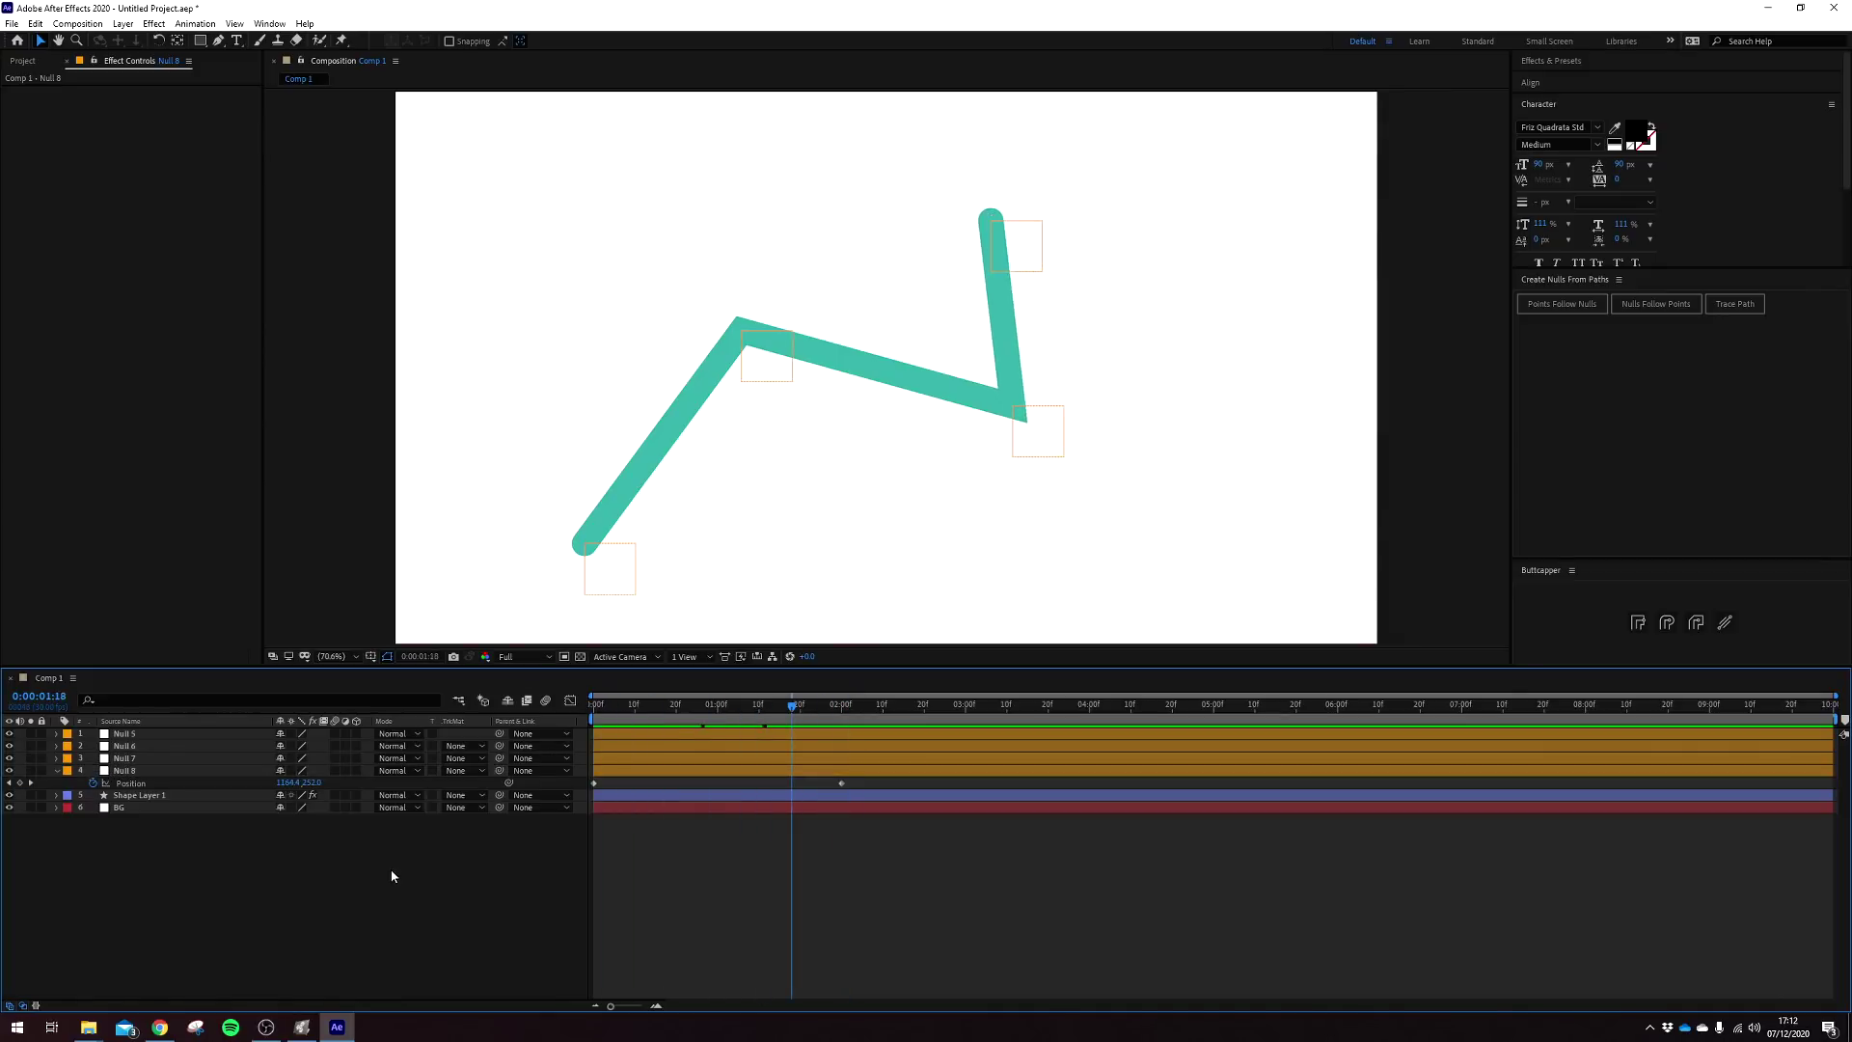
key(ctrl+z)
click(1624, 311)
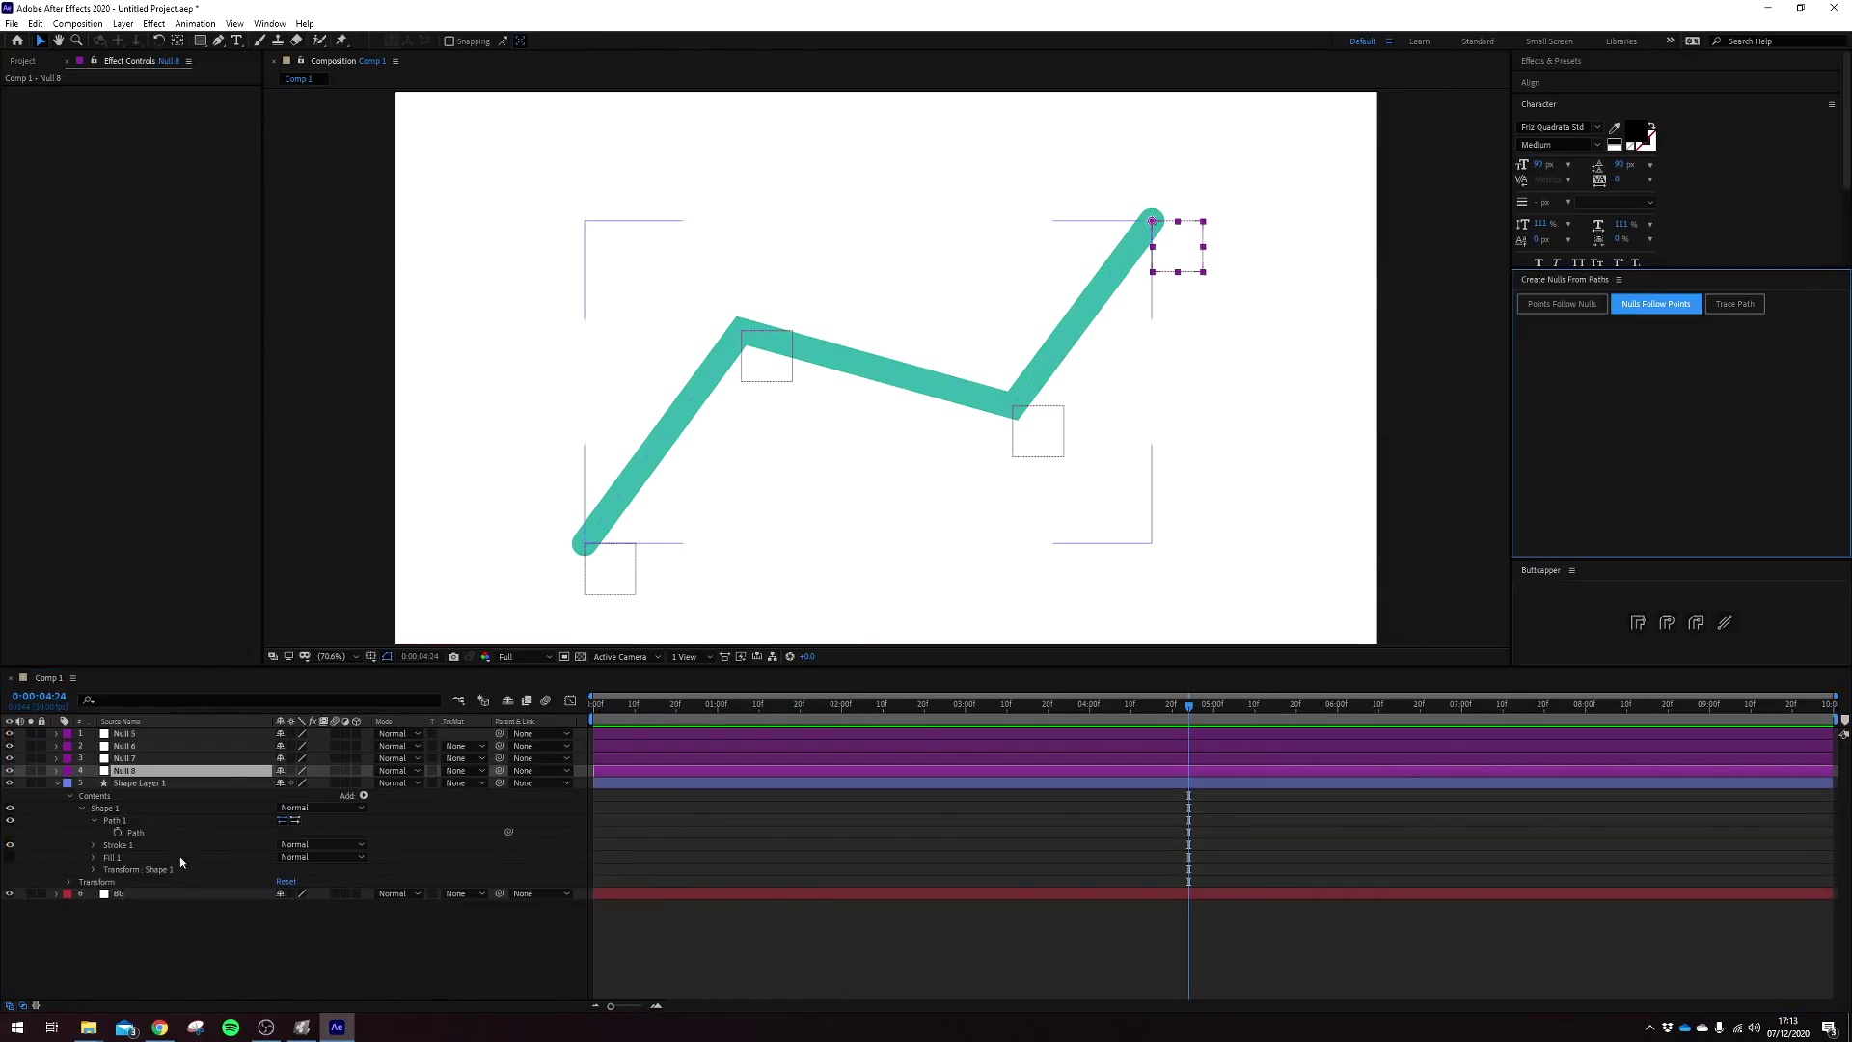
click(143, 777)
click(613, 599)
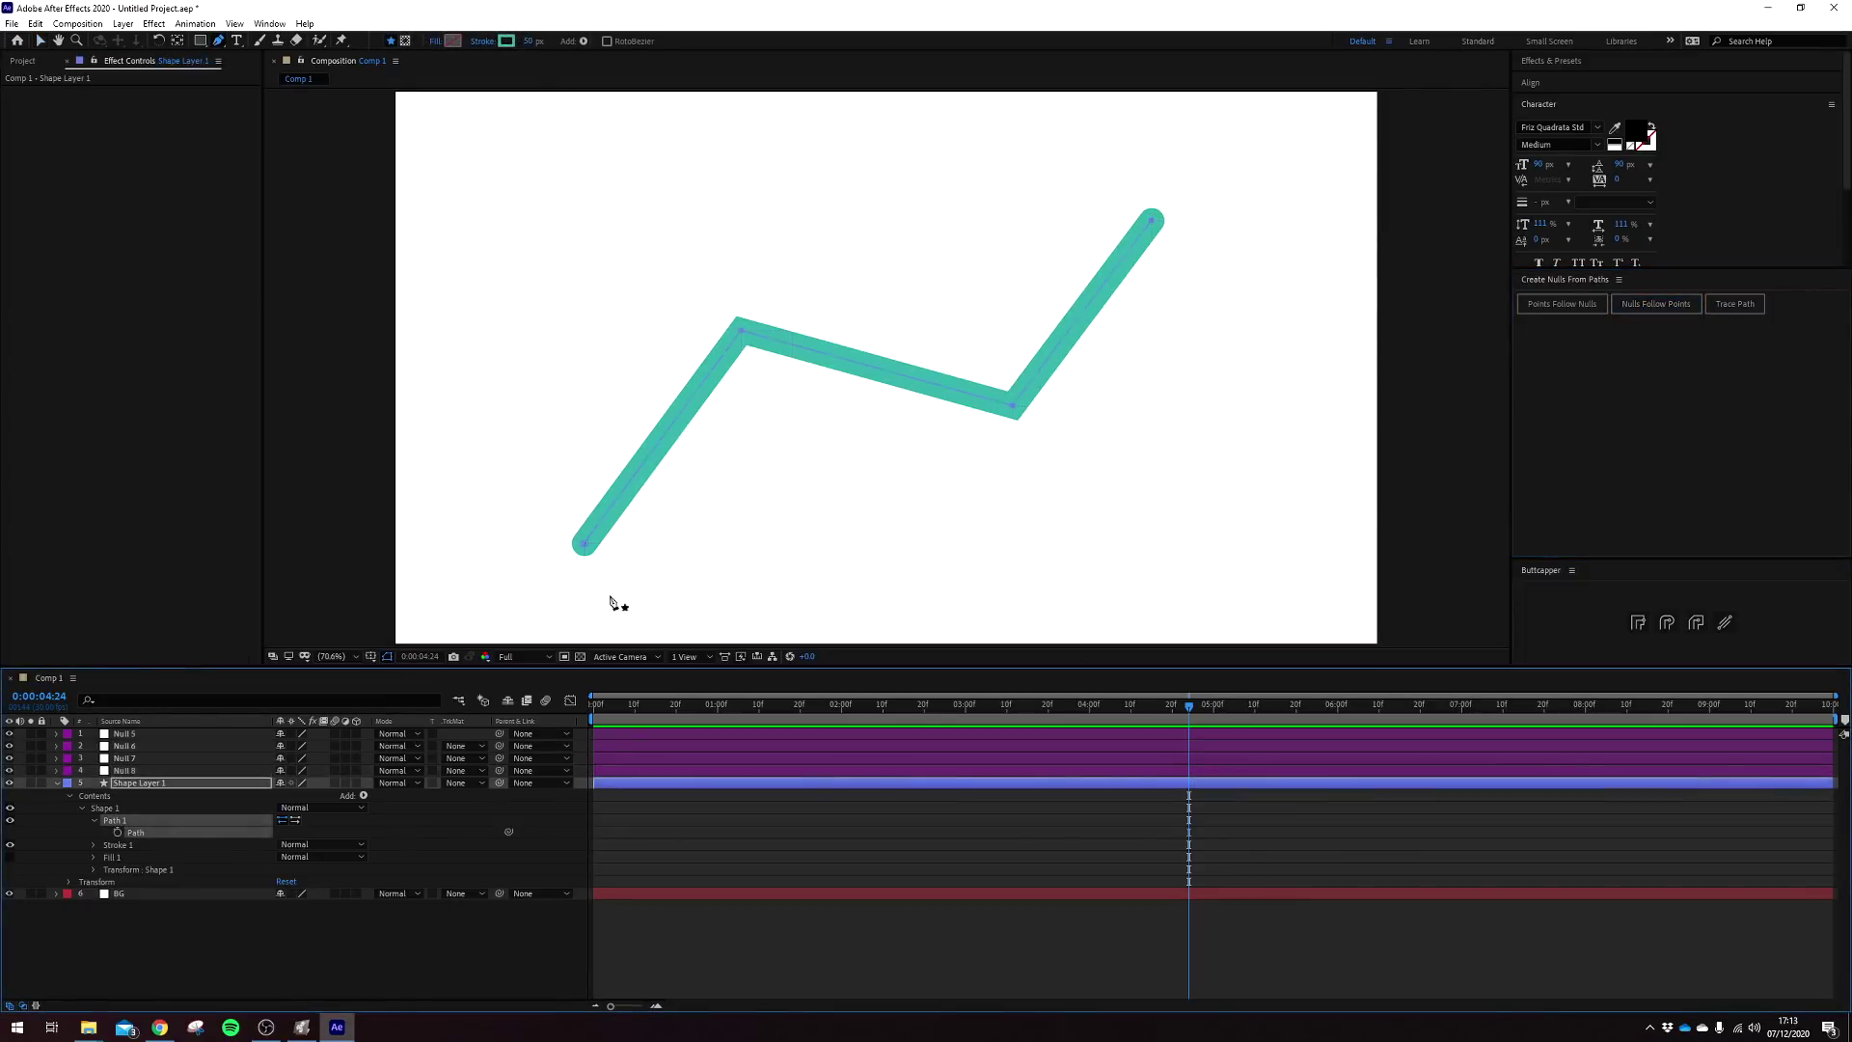
click(705, 705)
click(109, 734)
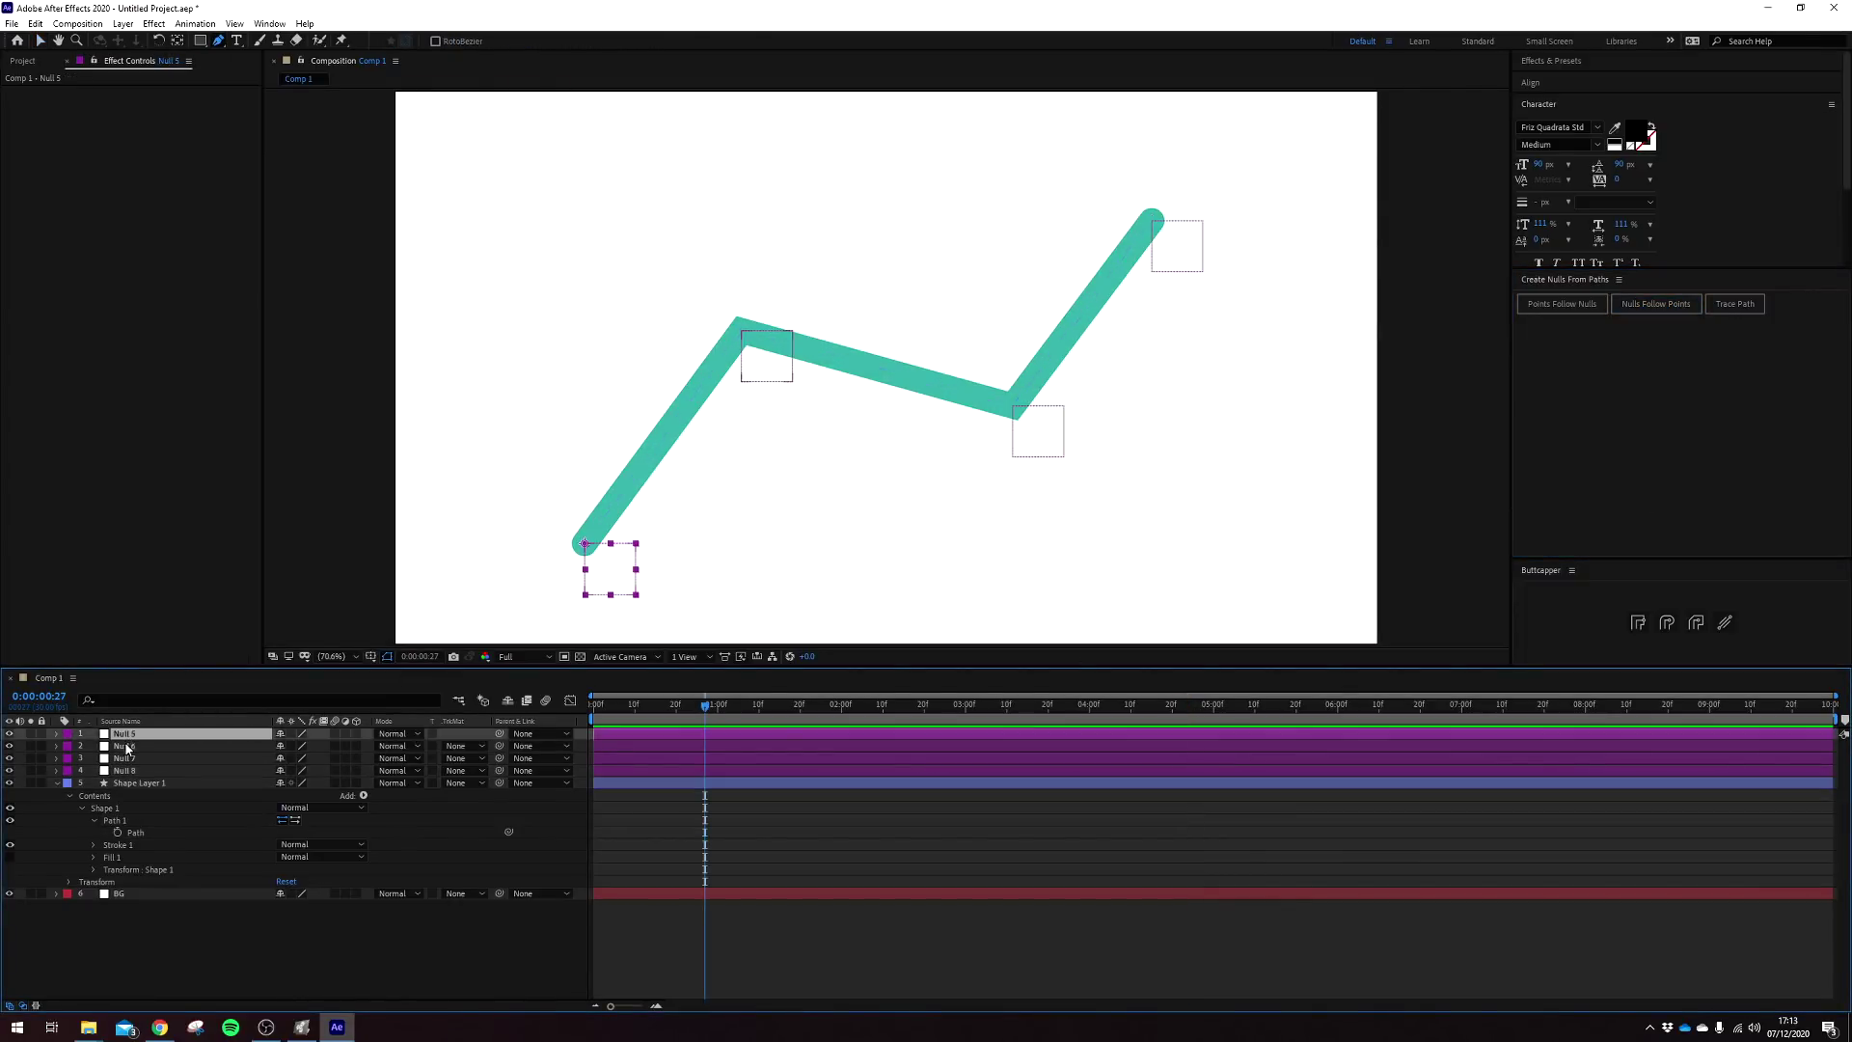
shift+click(126, 771)
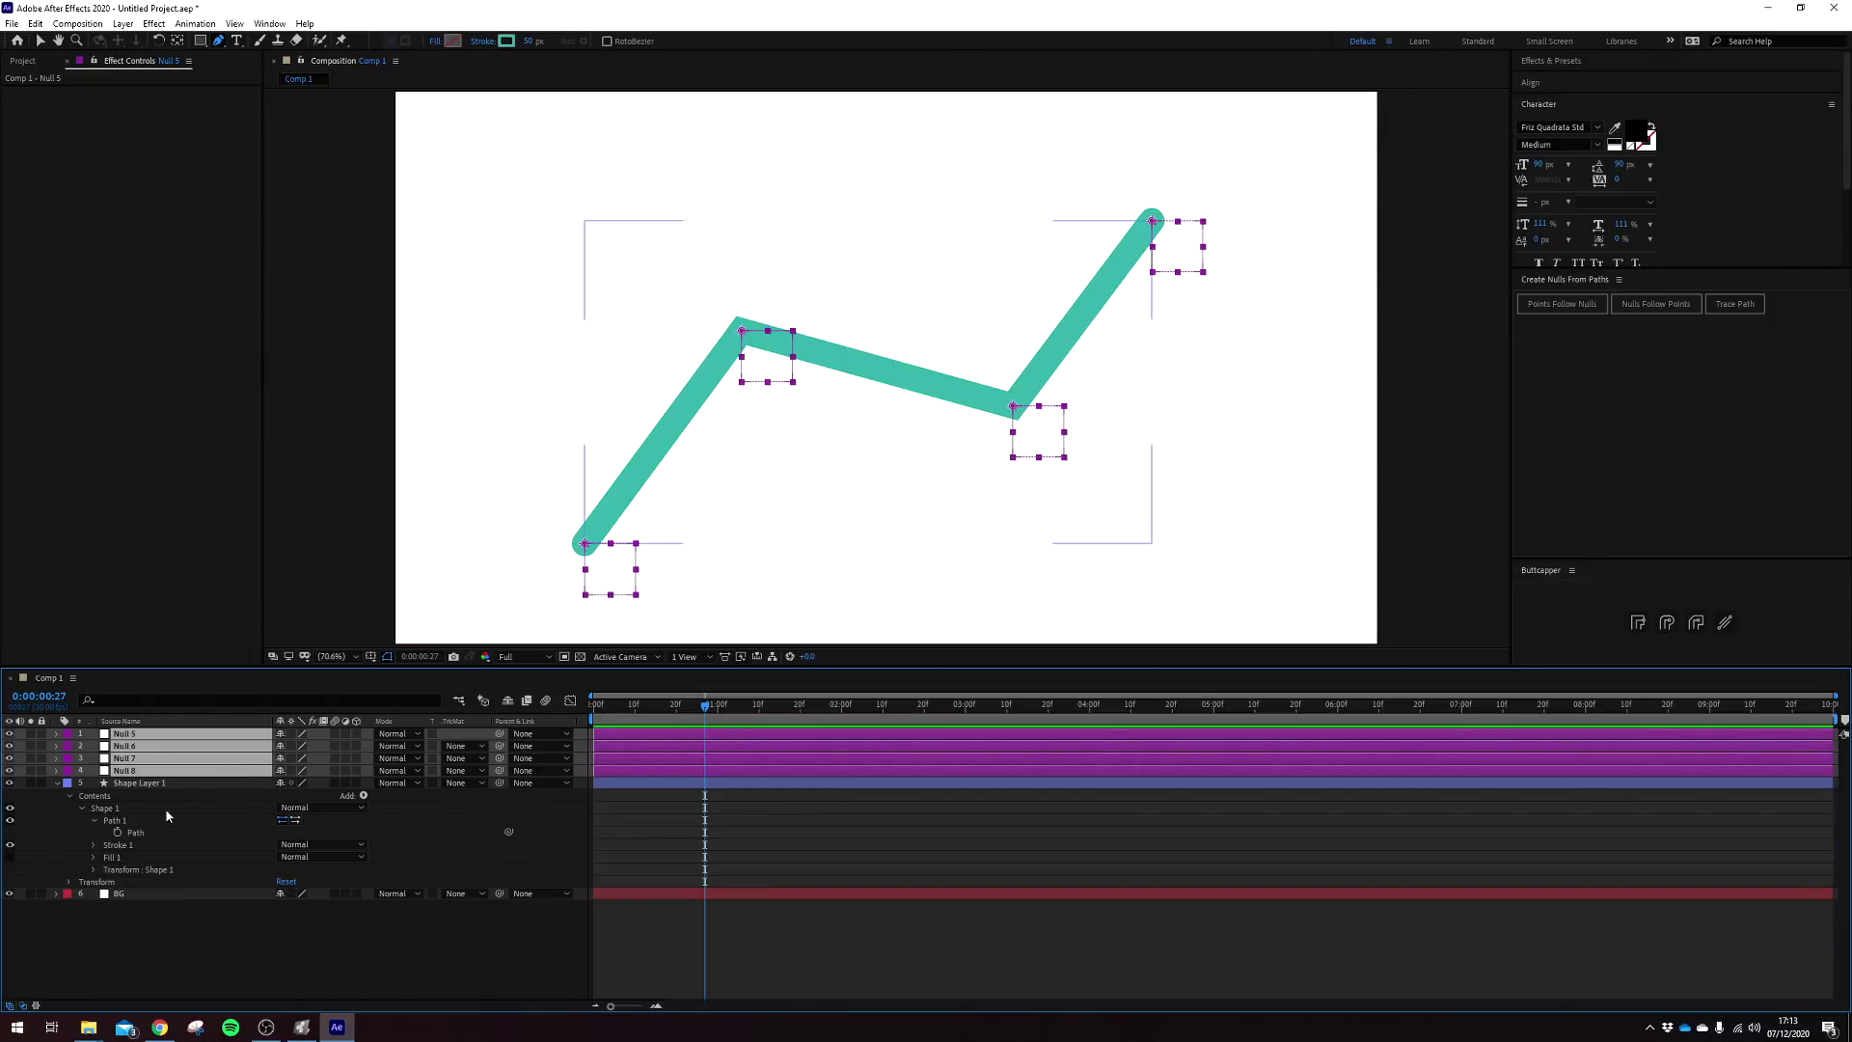
click(130, 833)
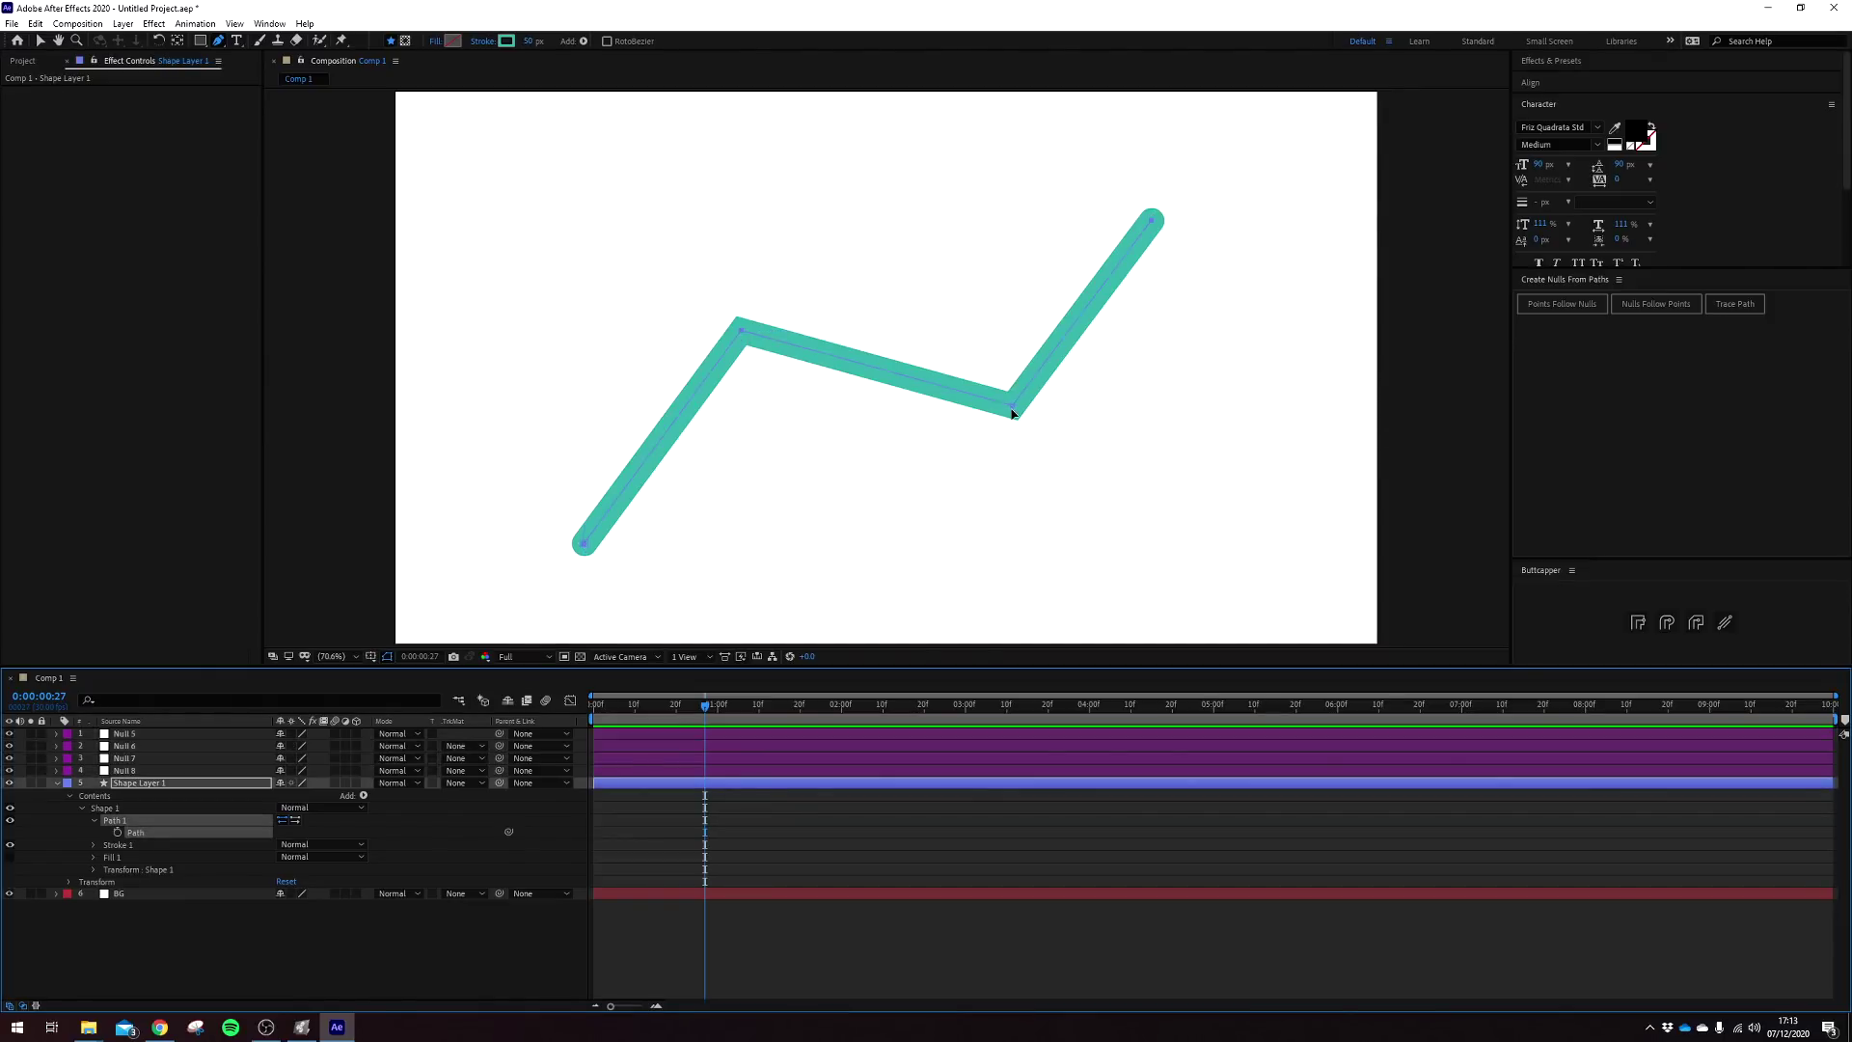
drag(1012, 411, 1129, 583)
click(984, 613)
click(130, 769)
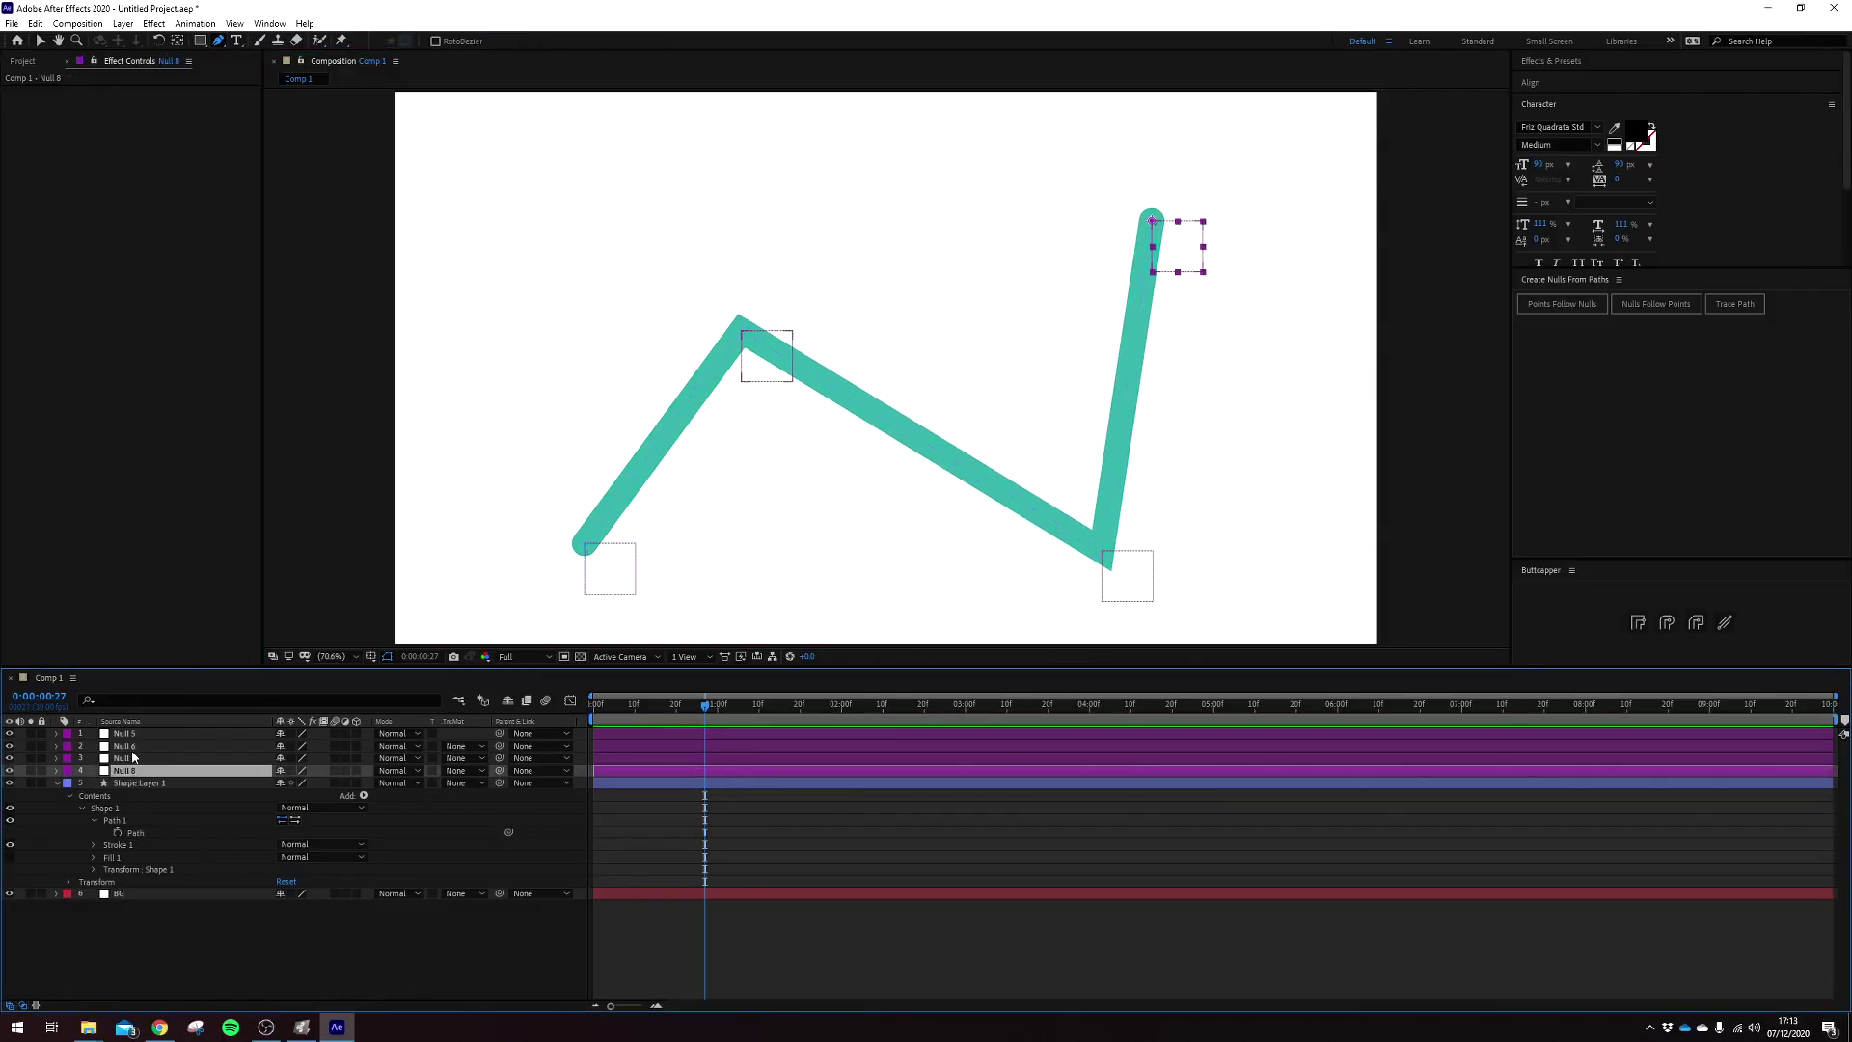
key(v)
click(1118, 549)
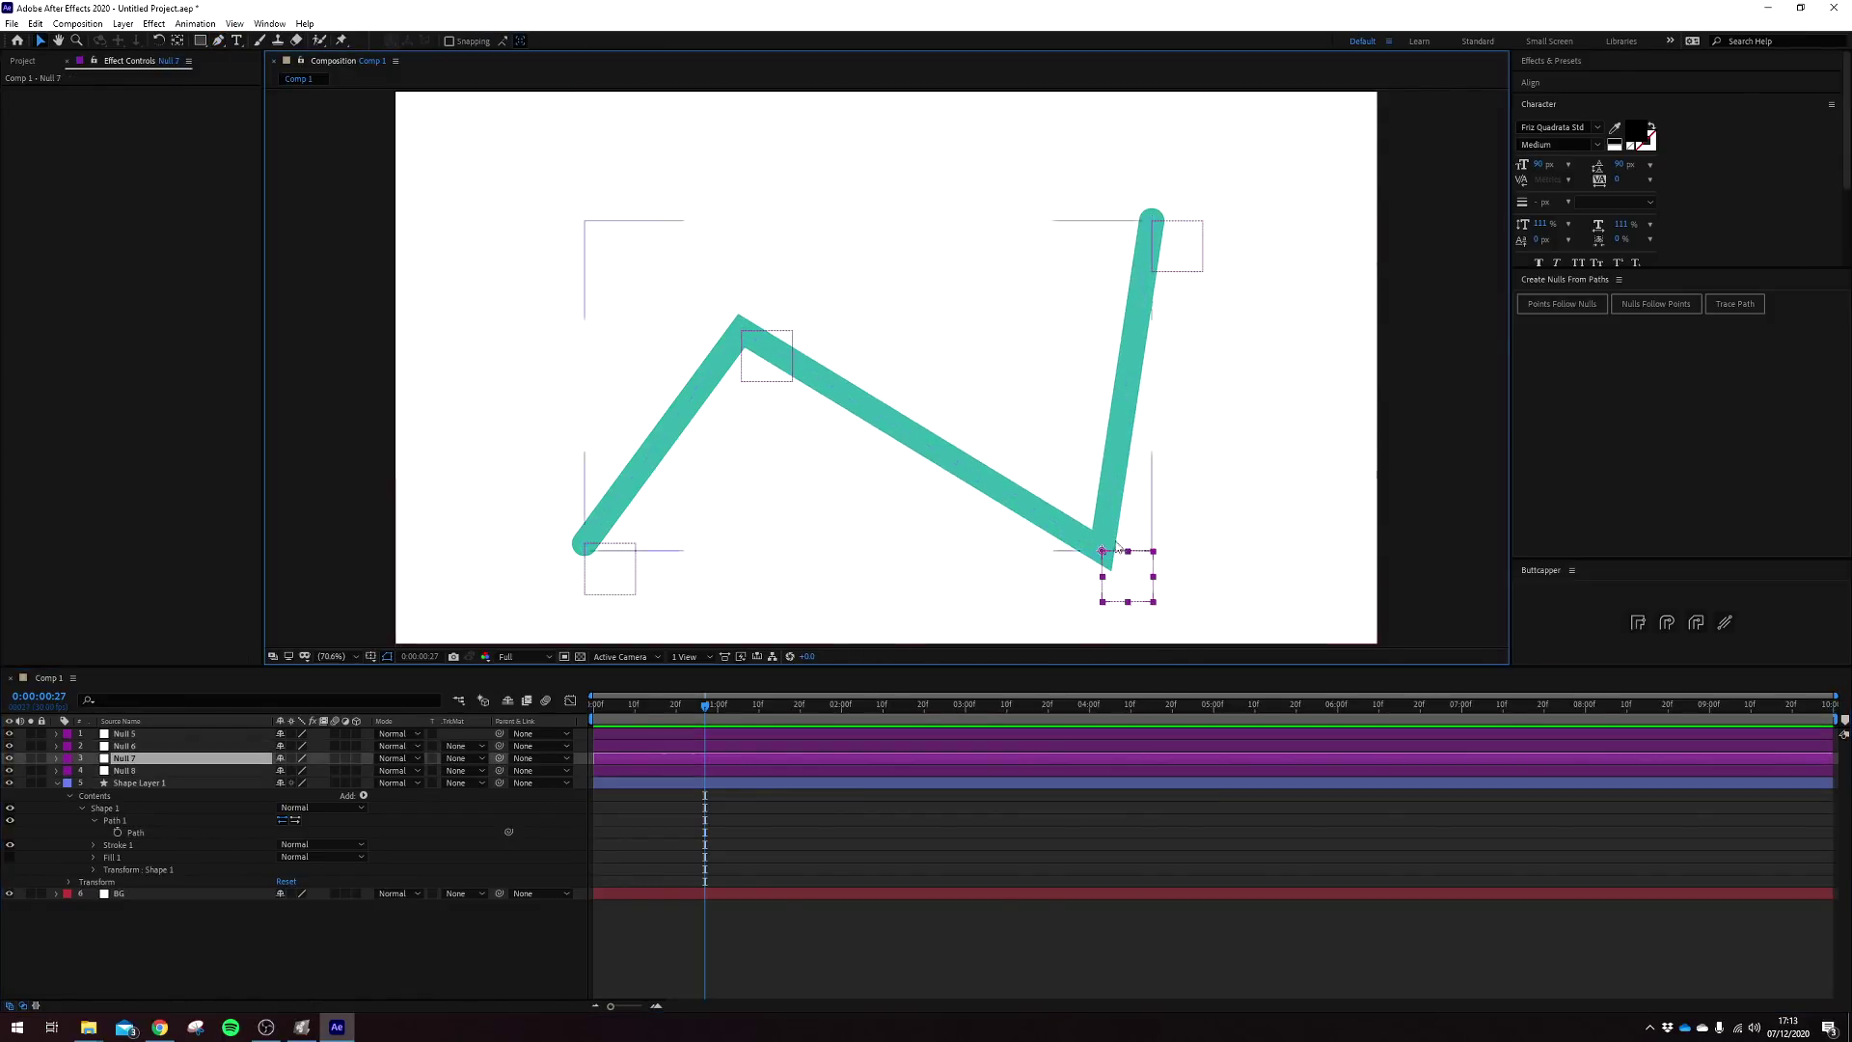
click(117, 819)
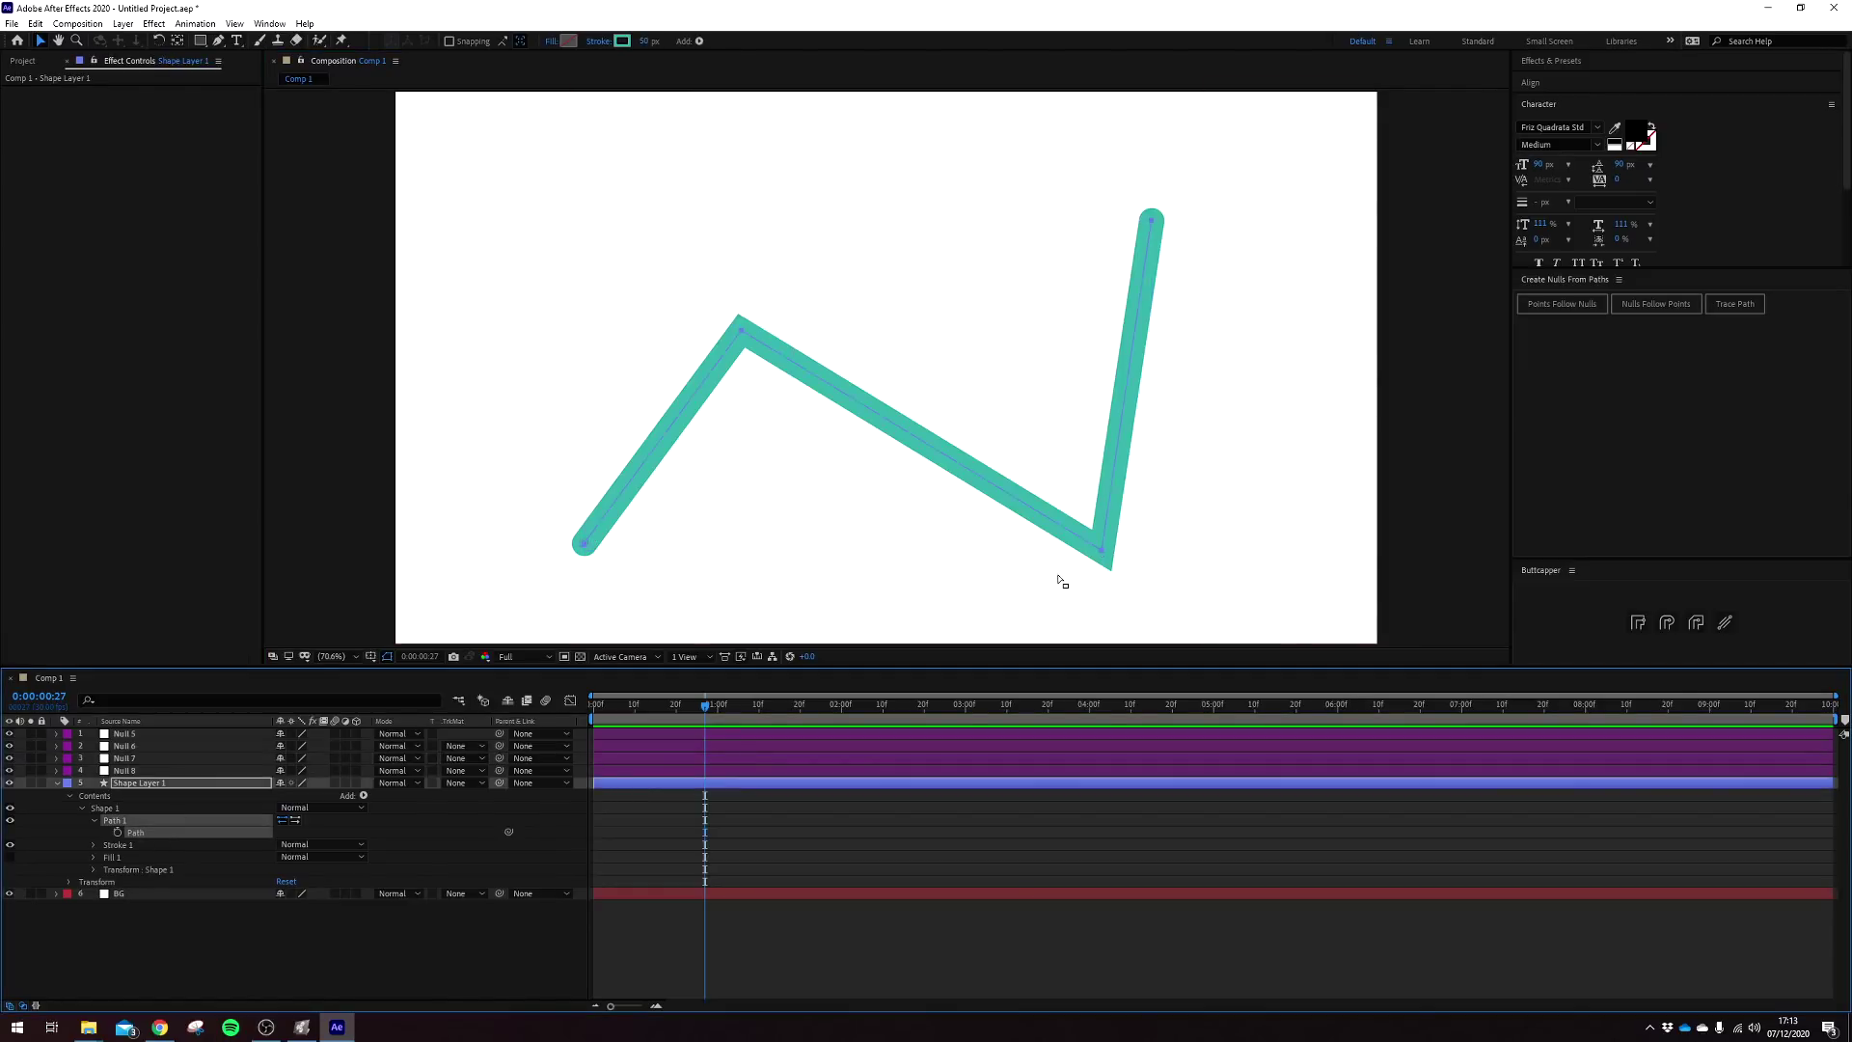
drag(1104, 559, 1042, 499)
key(ctrl+z)
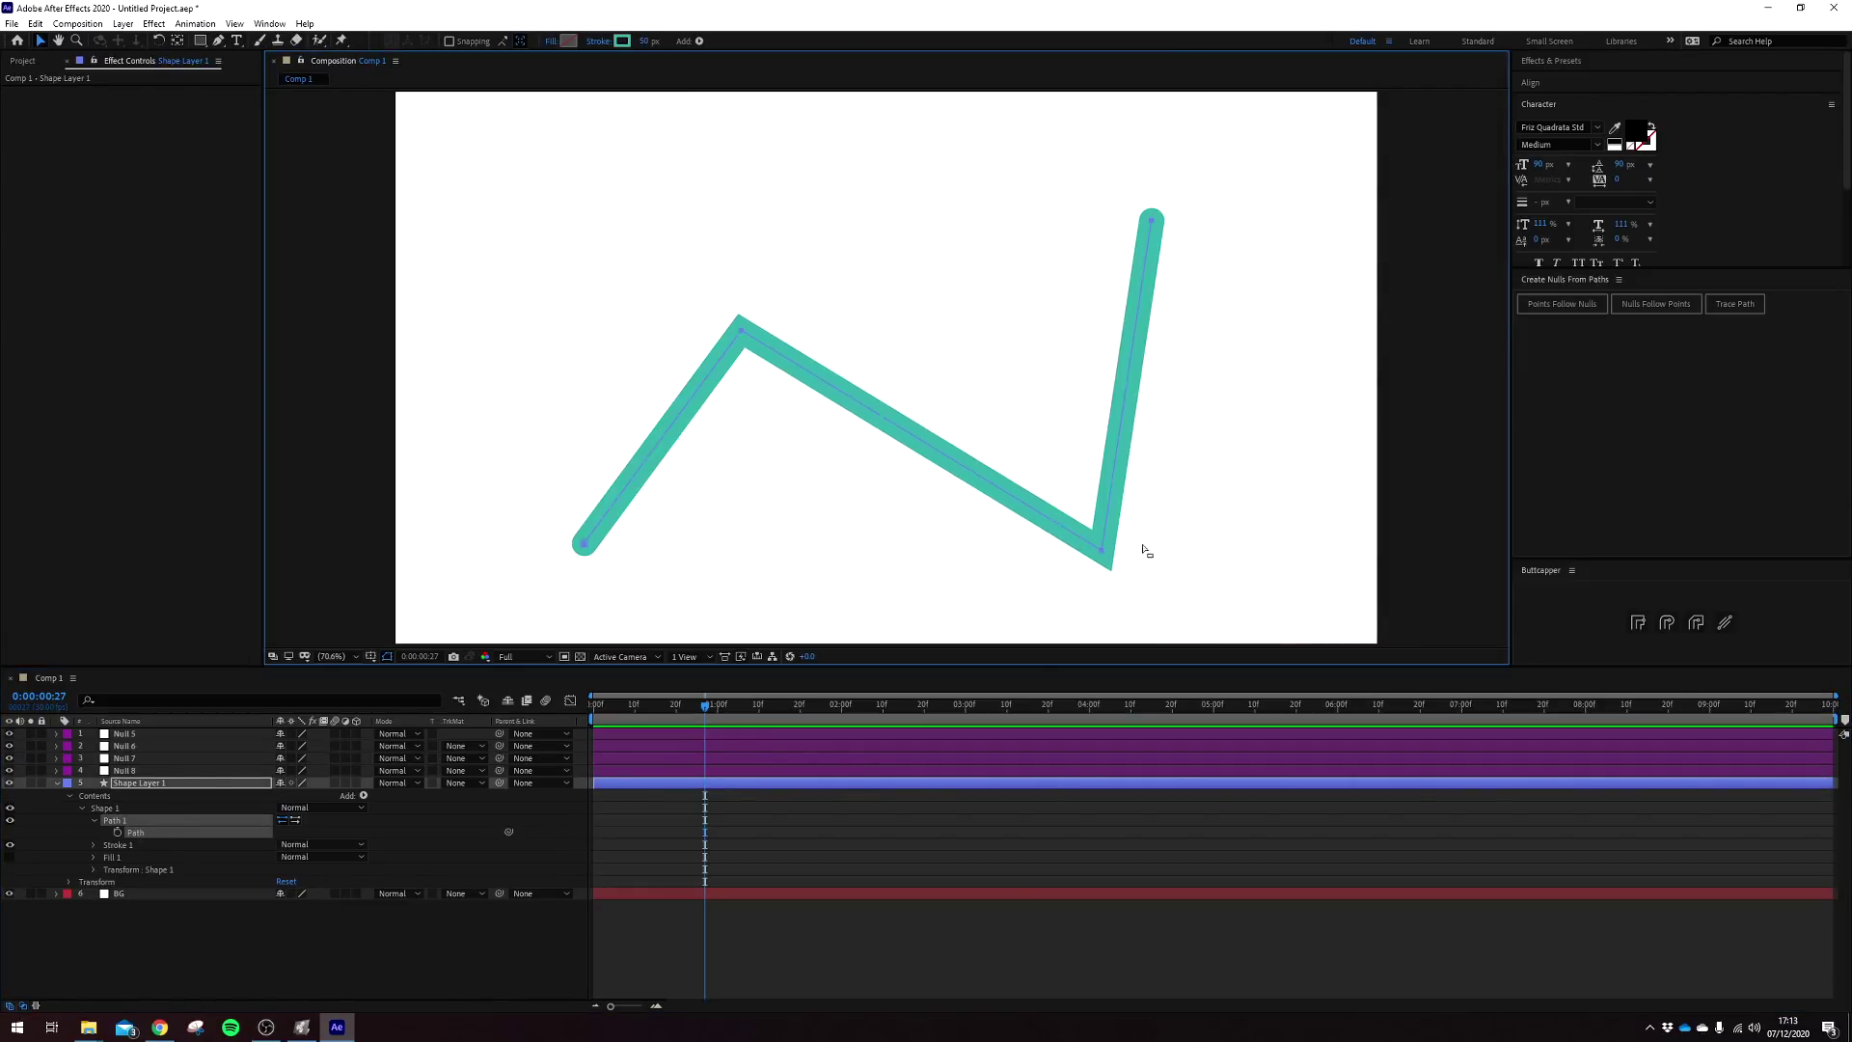
click(462, 941)
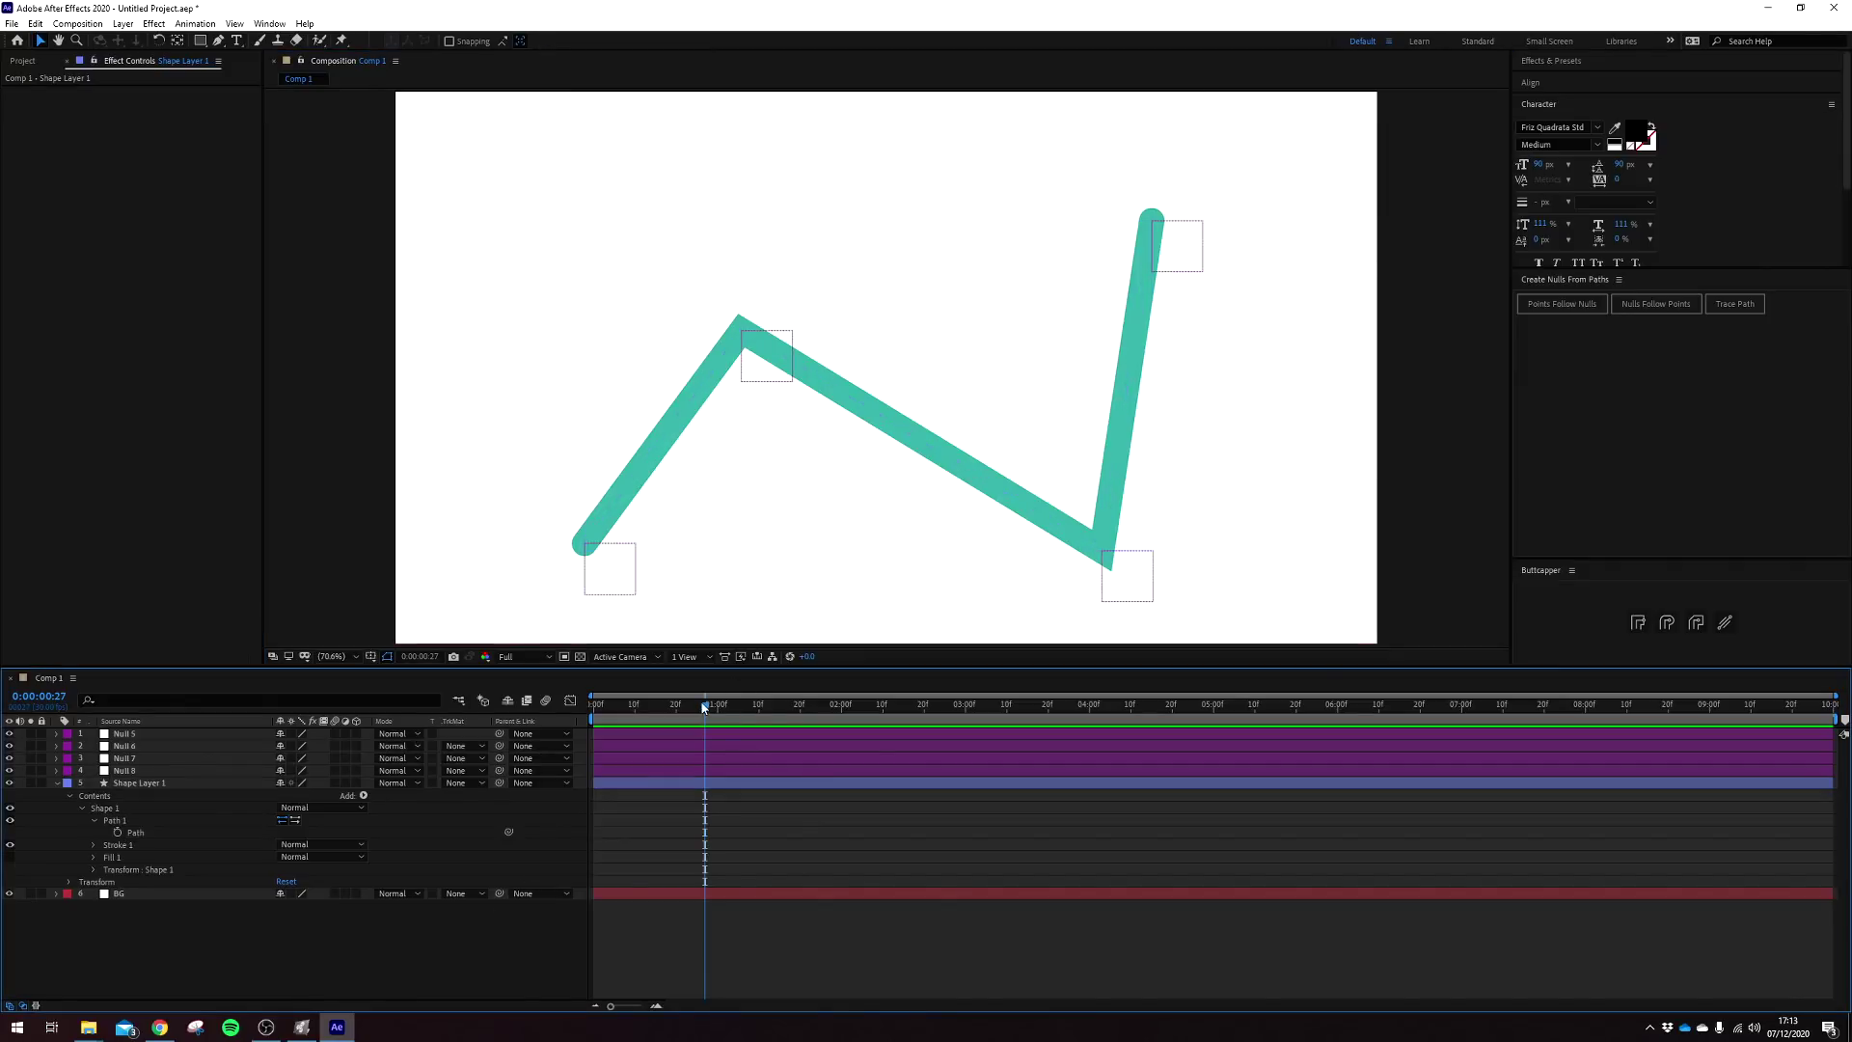
drag(705, 706, 740, 718)
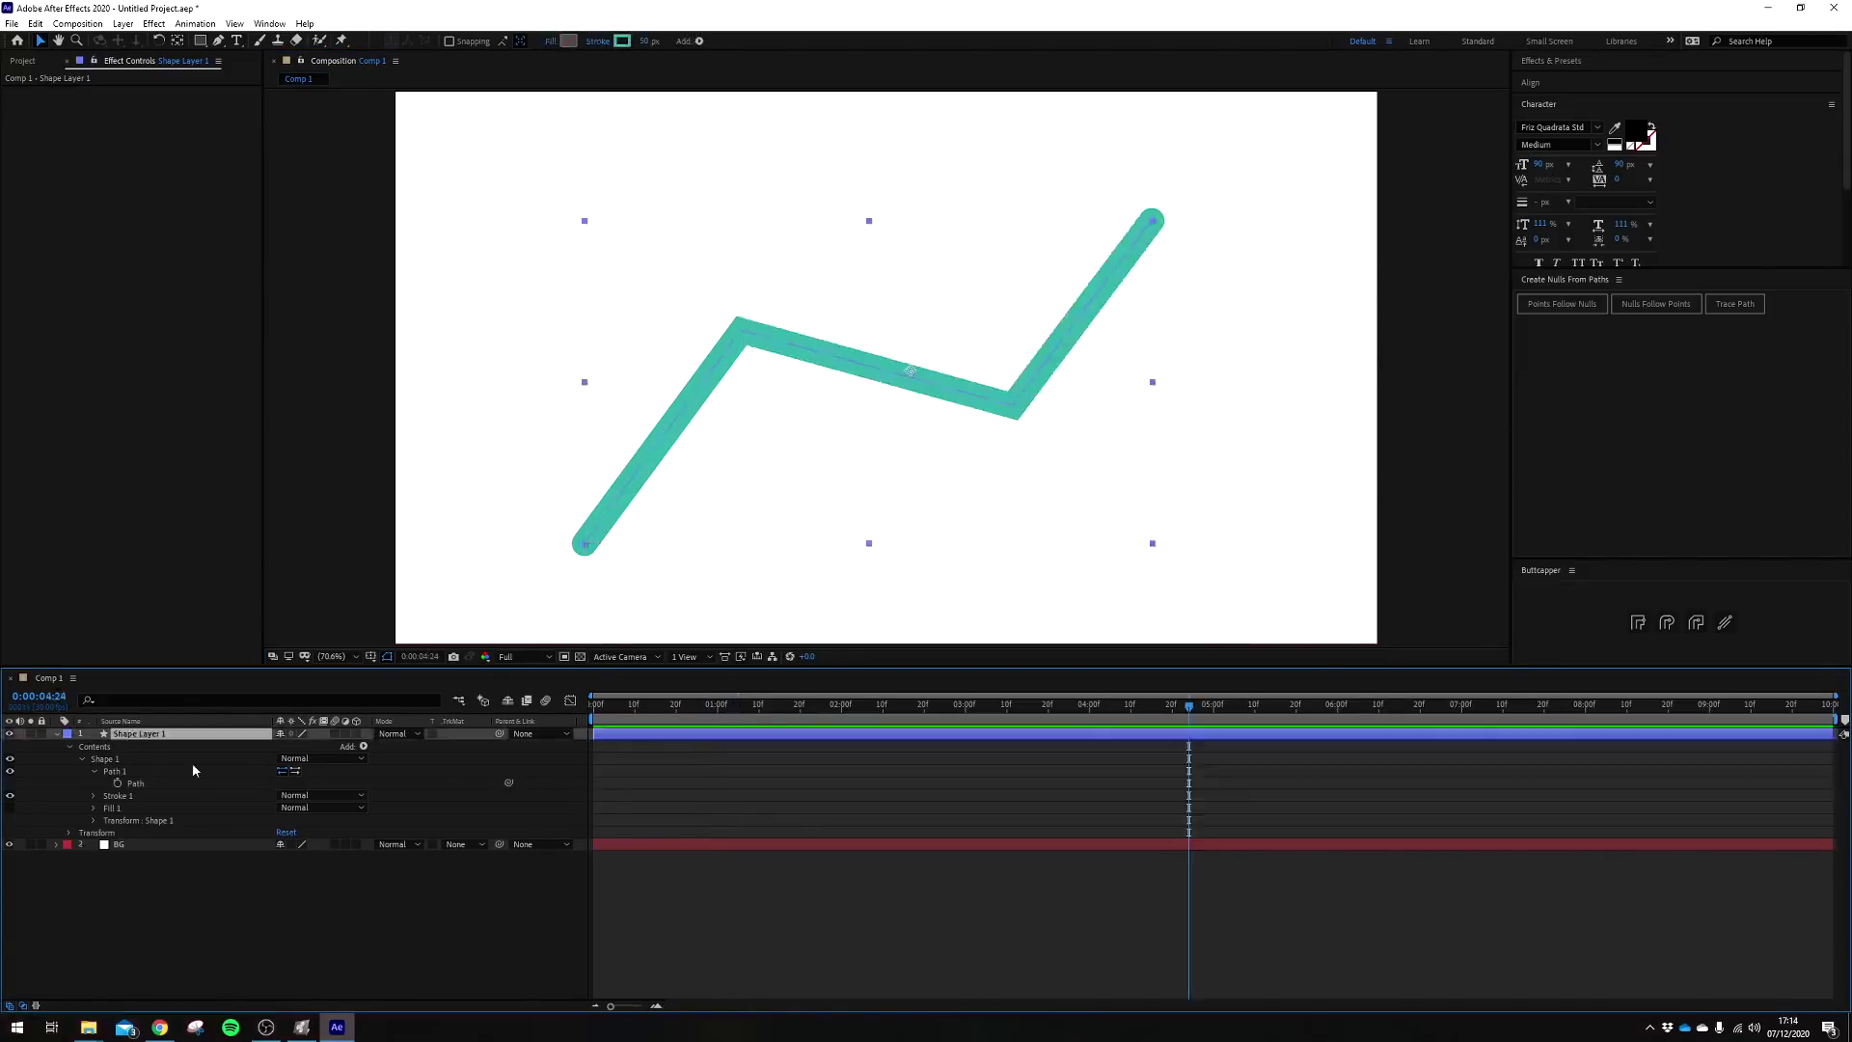
Create a Trace Path null from Path 1 and scrub to watch it follow the teal zigzag
click(1736, 306)
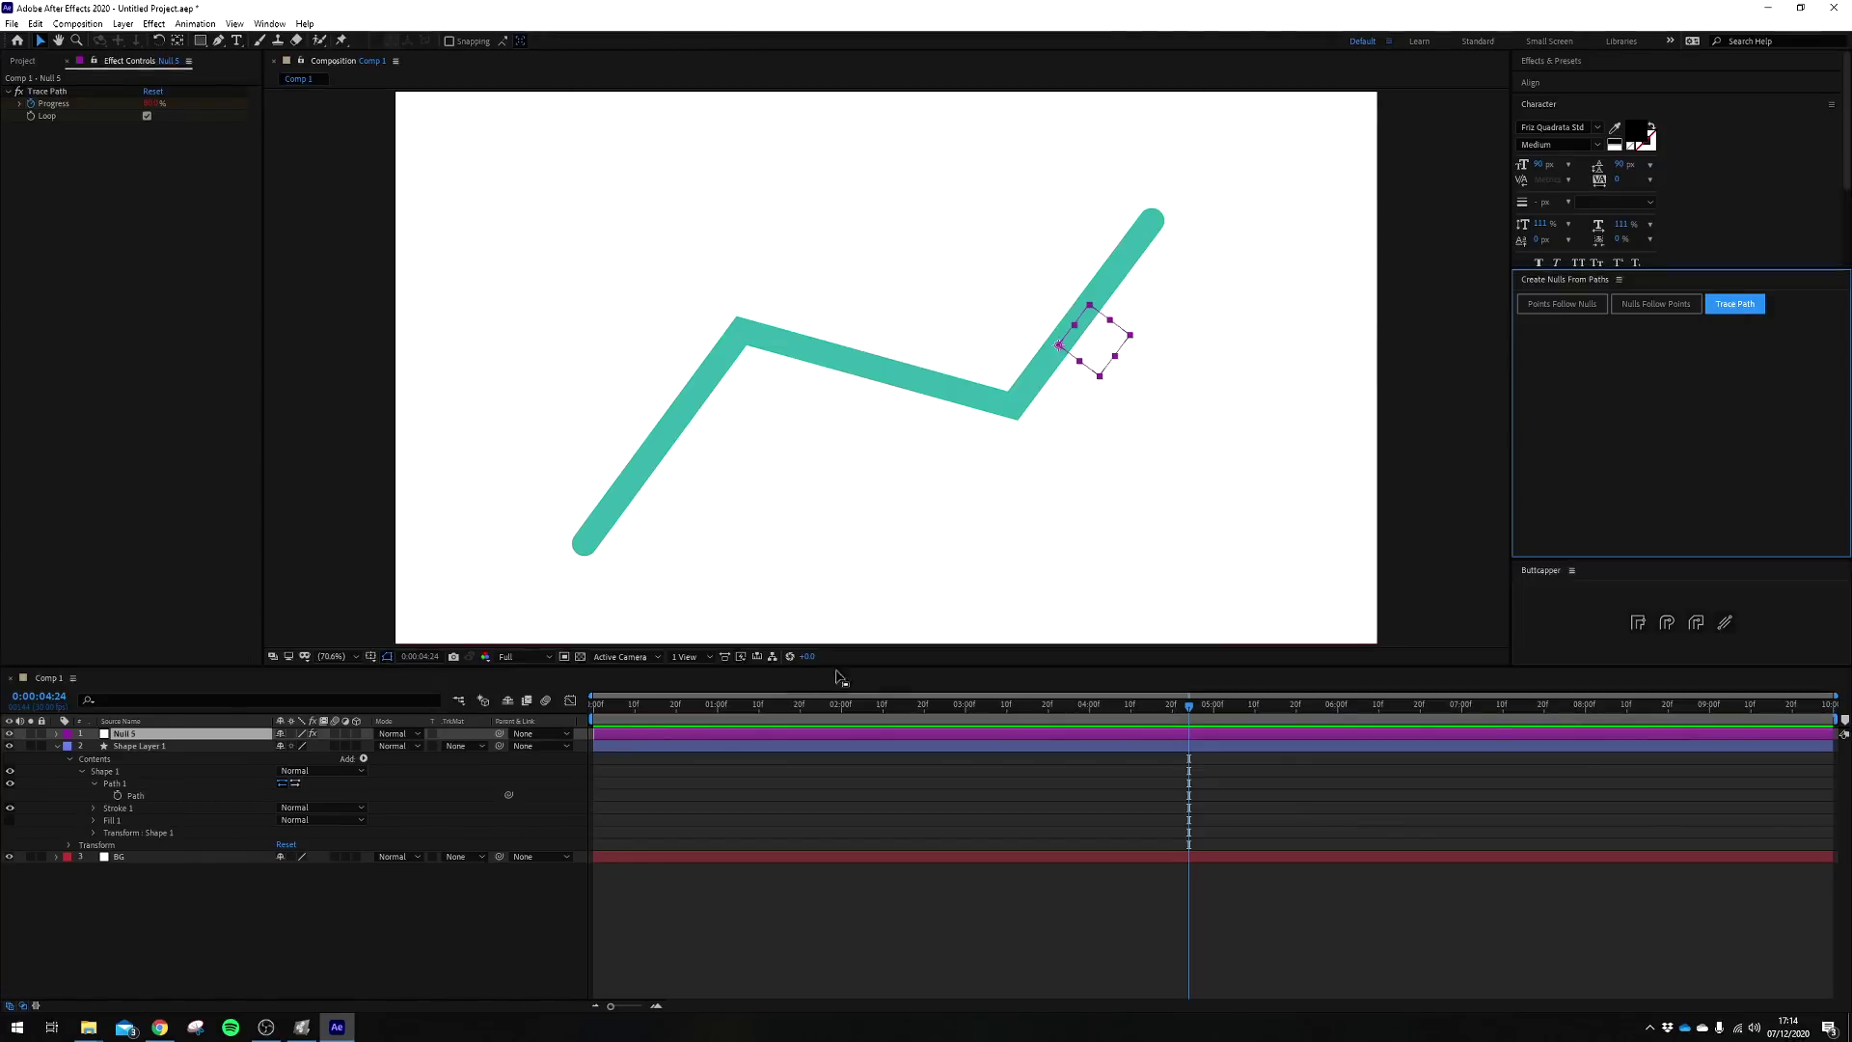
mouse_move(1188, 710)
mouse_down()
mouse_move(617, 736)
mouse_move(686, 707)
mouse_move(974, 699)
mouse_up()
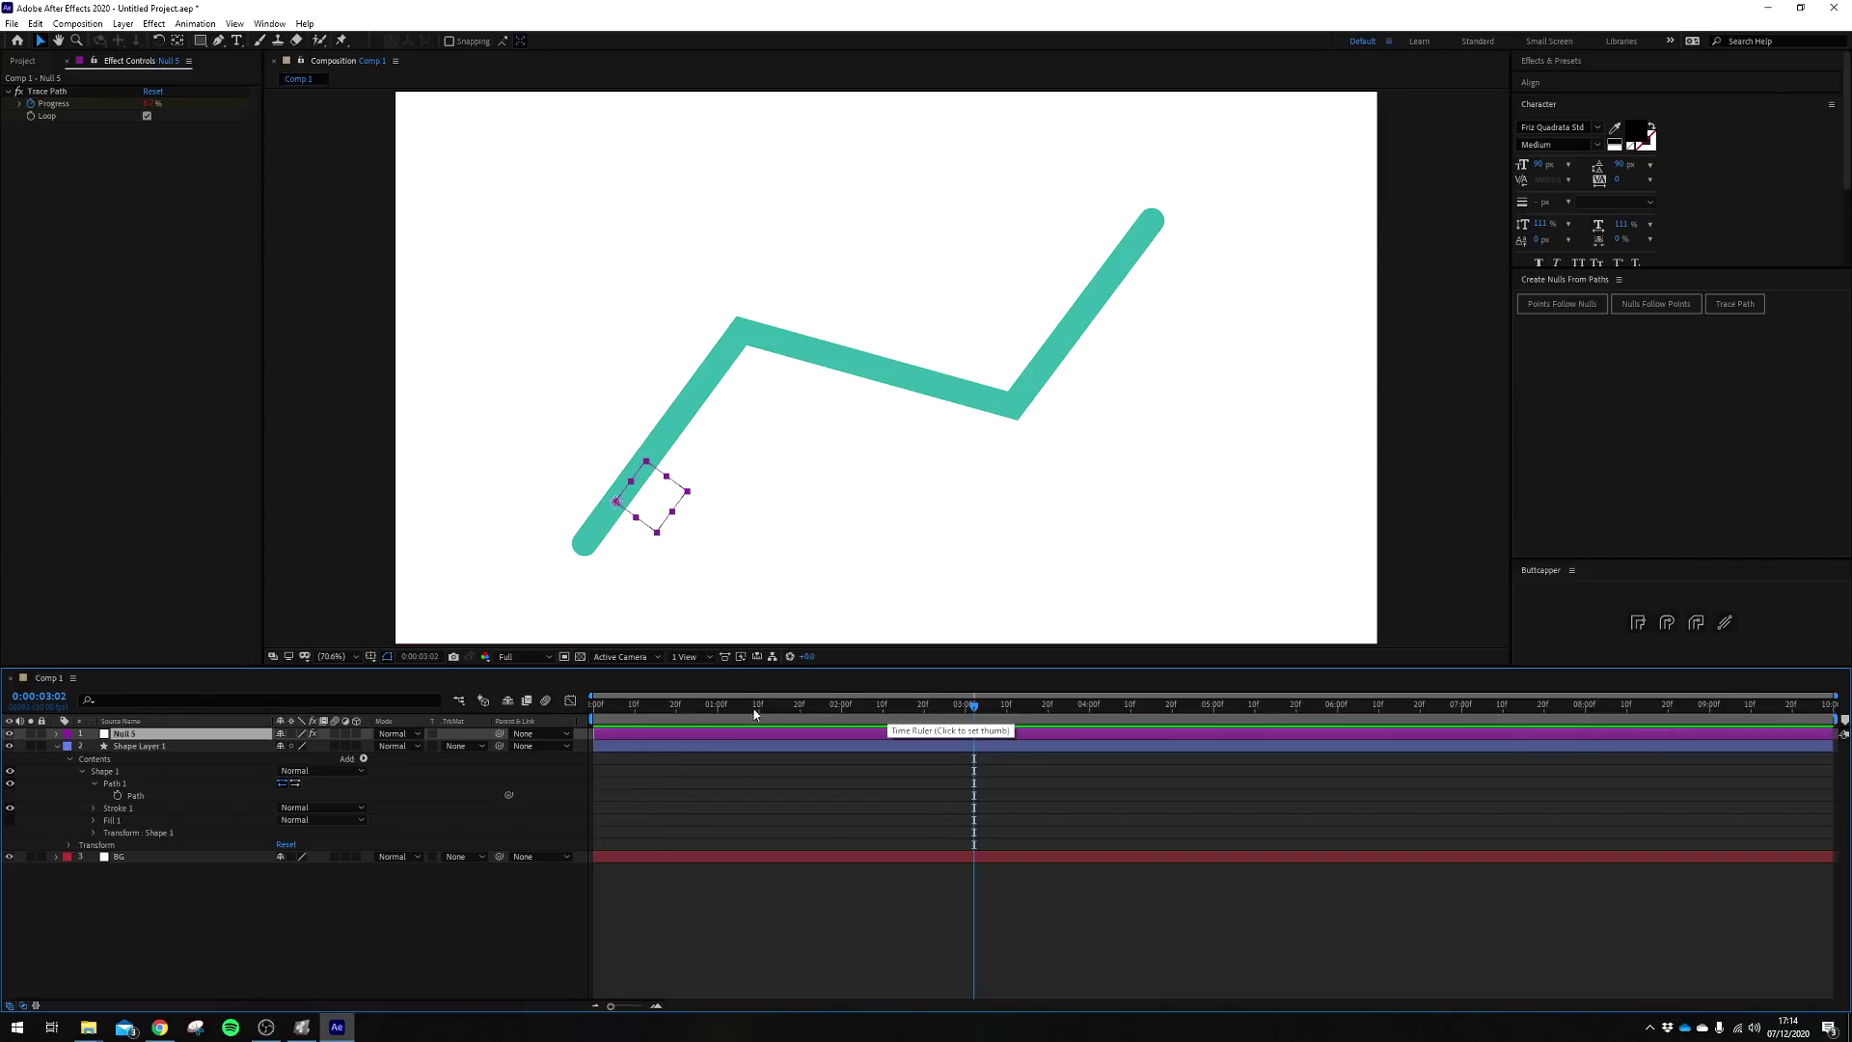
drag(839, 708, 1275, 690)
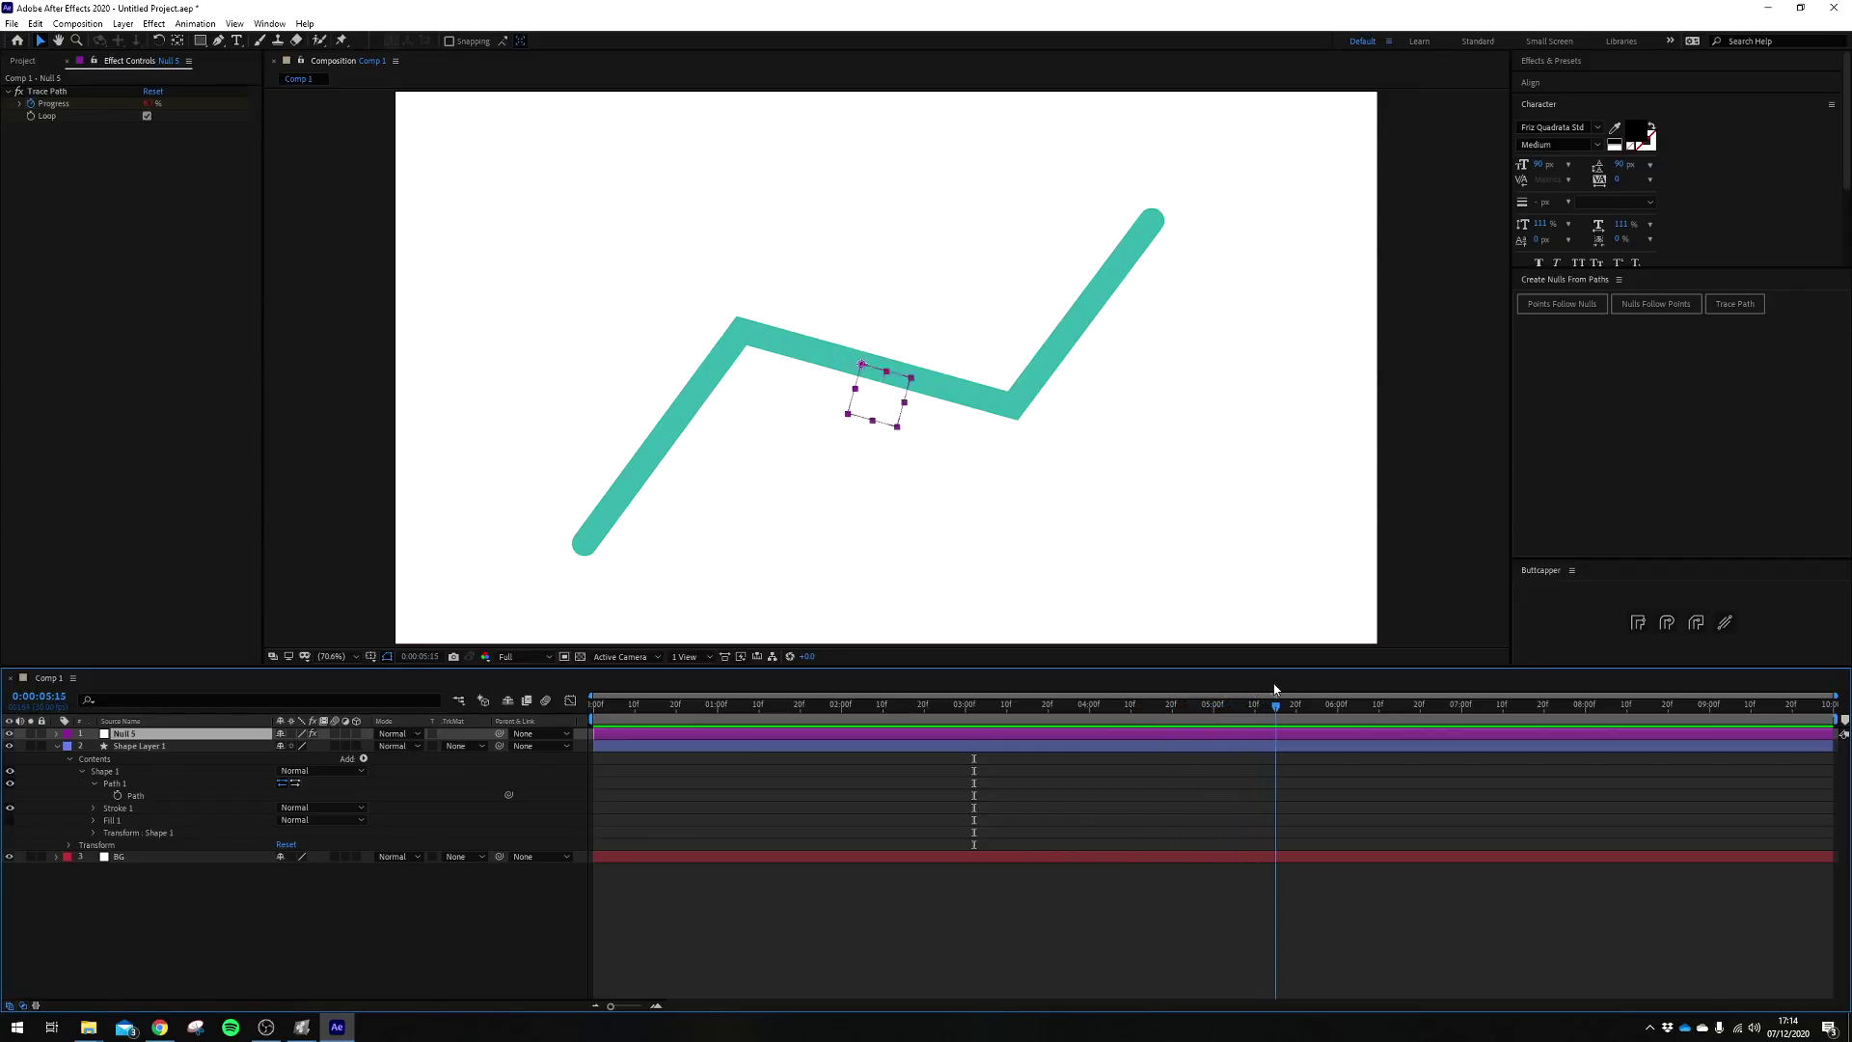
click(487, 856)
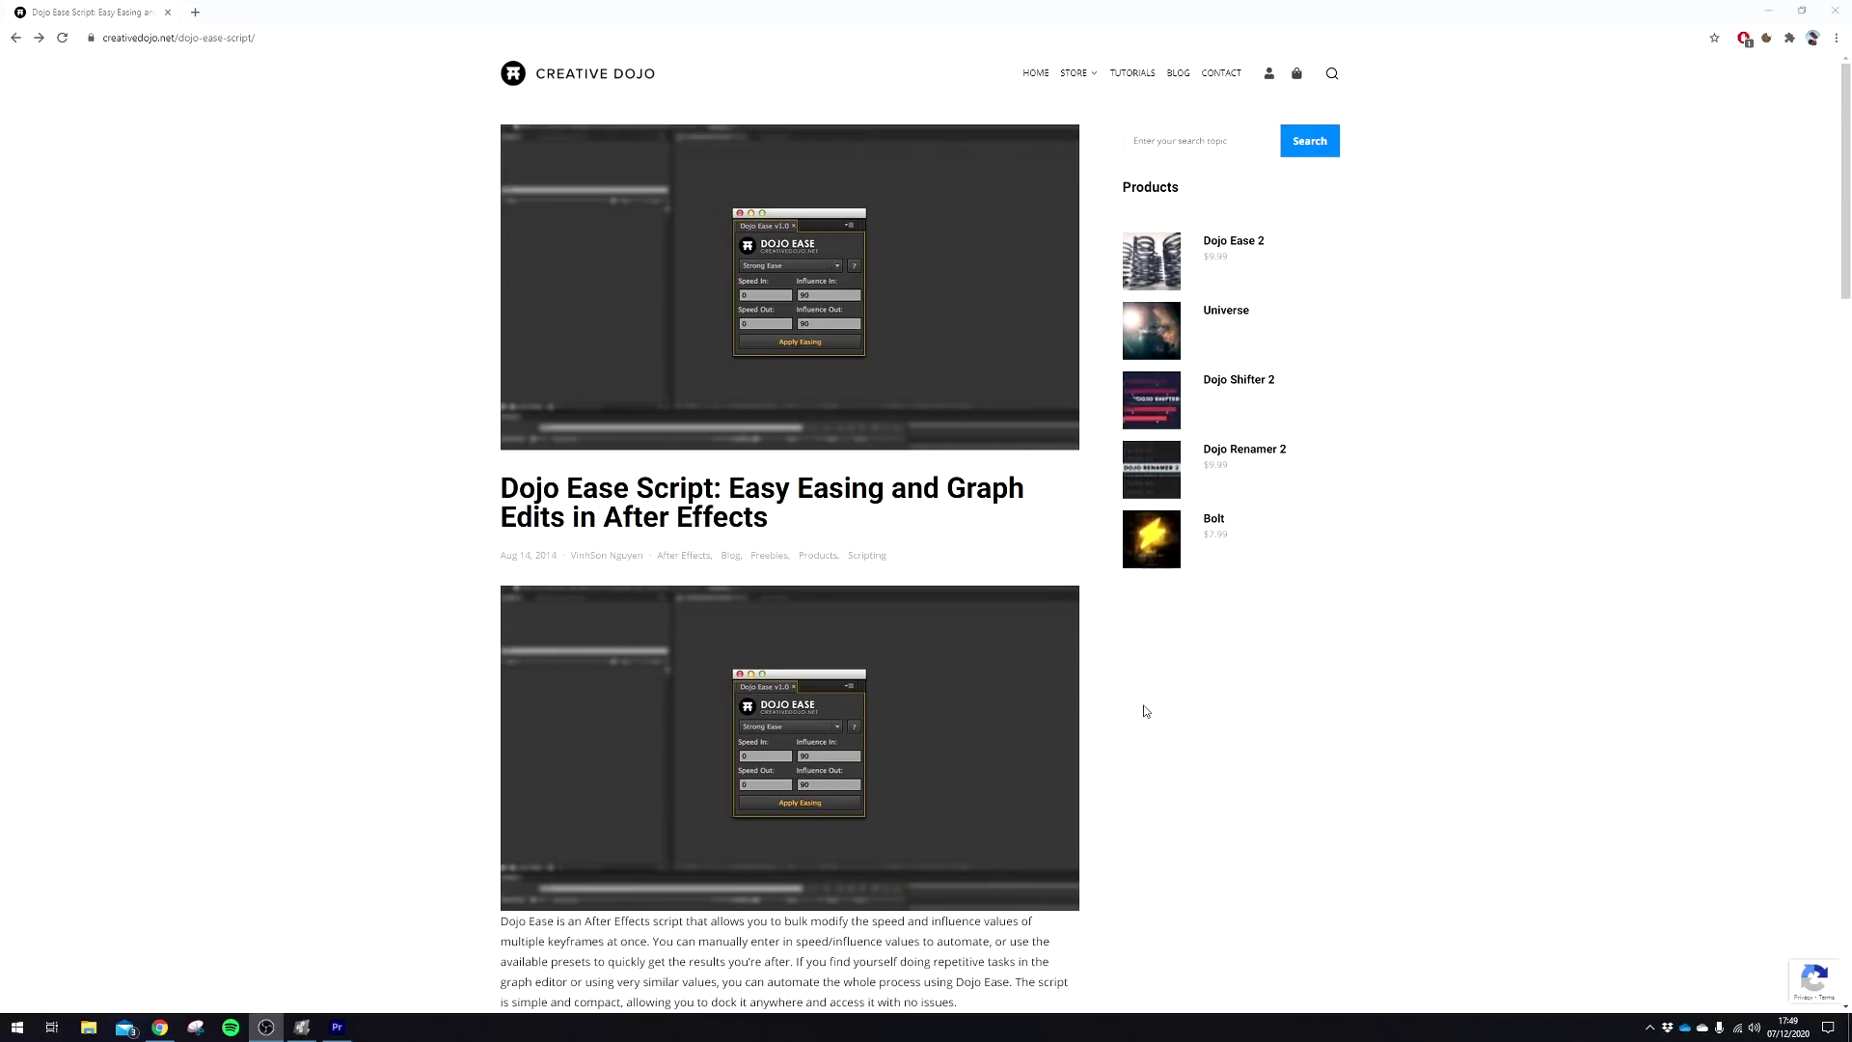
In Chrome, bring up the context menu for the Download Dojo Ease Script link
click(248, 409)
scroll(1491, 547, down, 2)
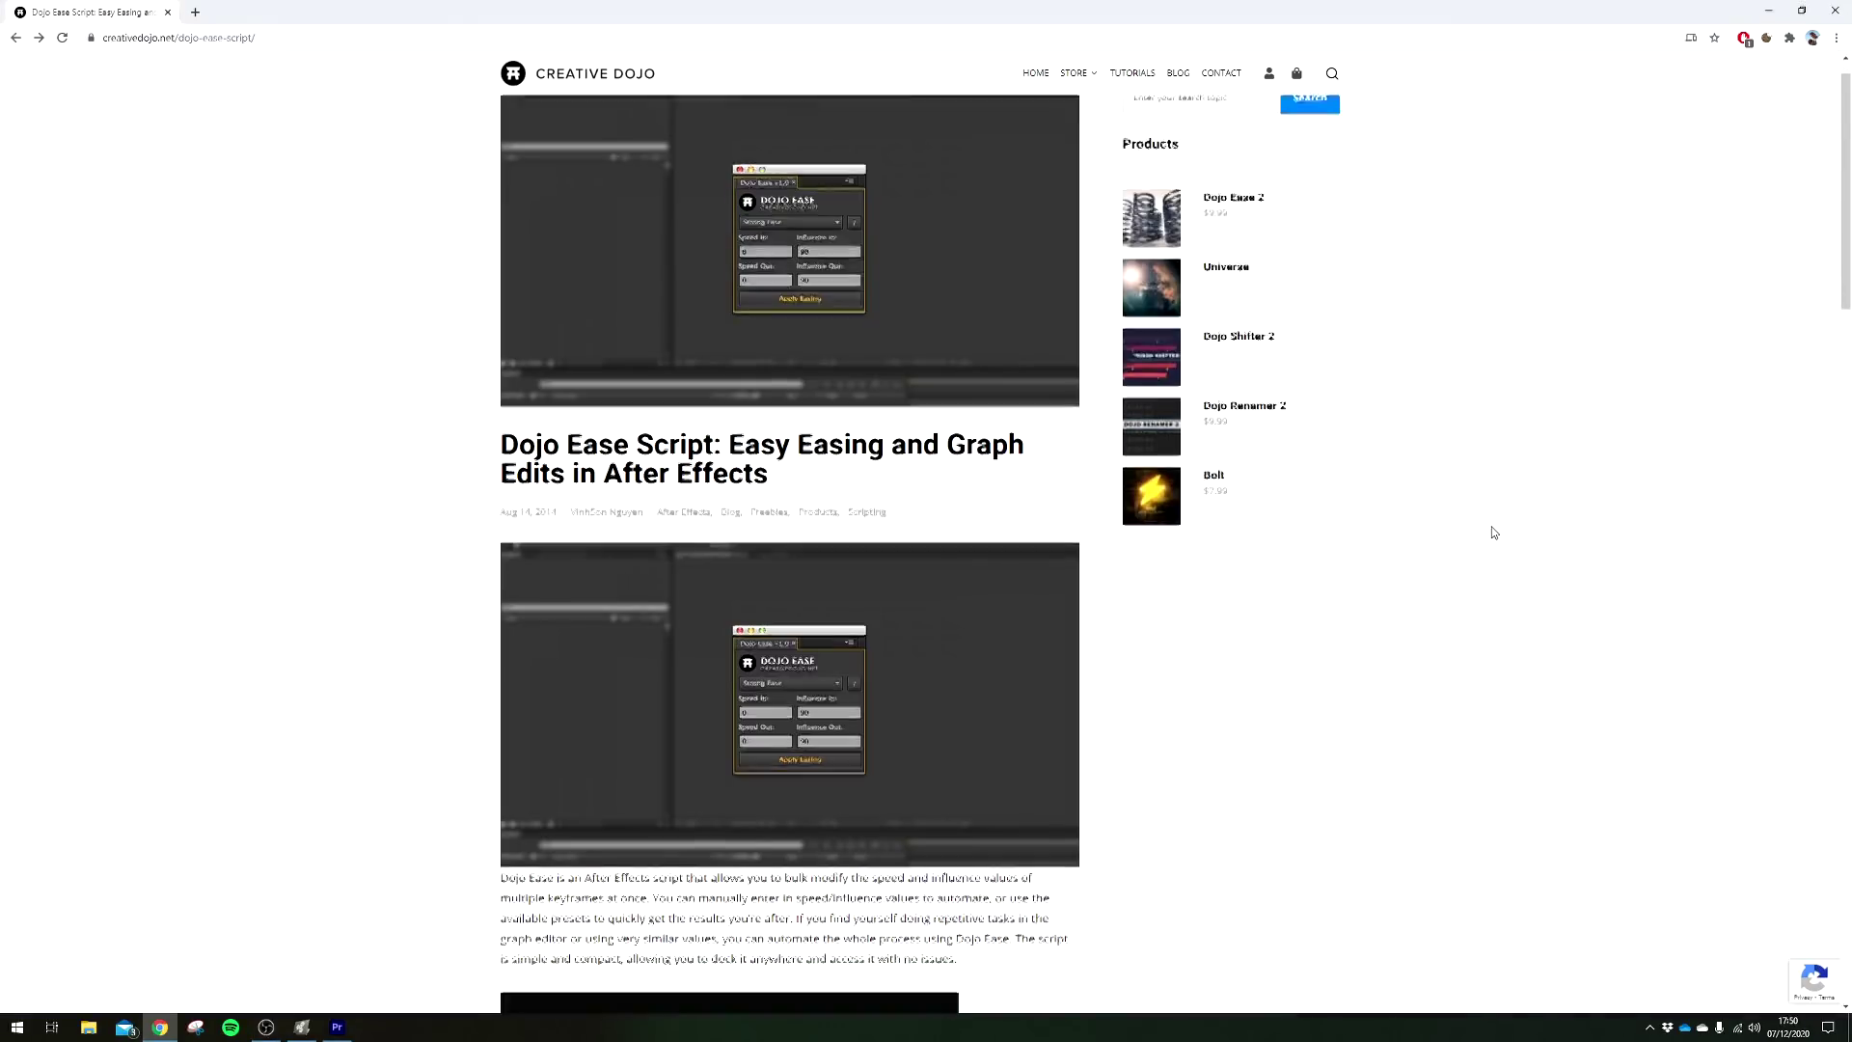
scroll(1491, 522, down, 2)
scroll(1492, 523, up, 2)
scroll(1492, 513, down, 3)
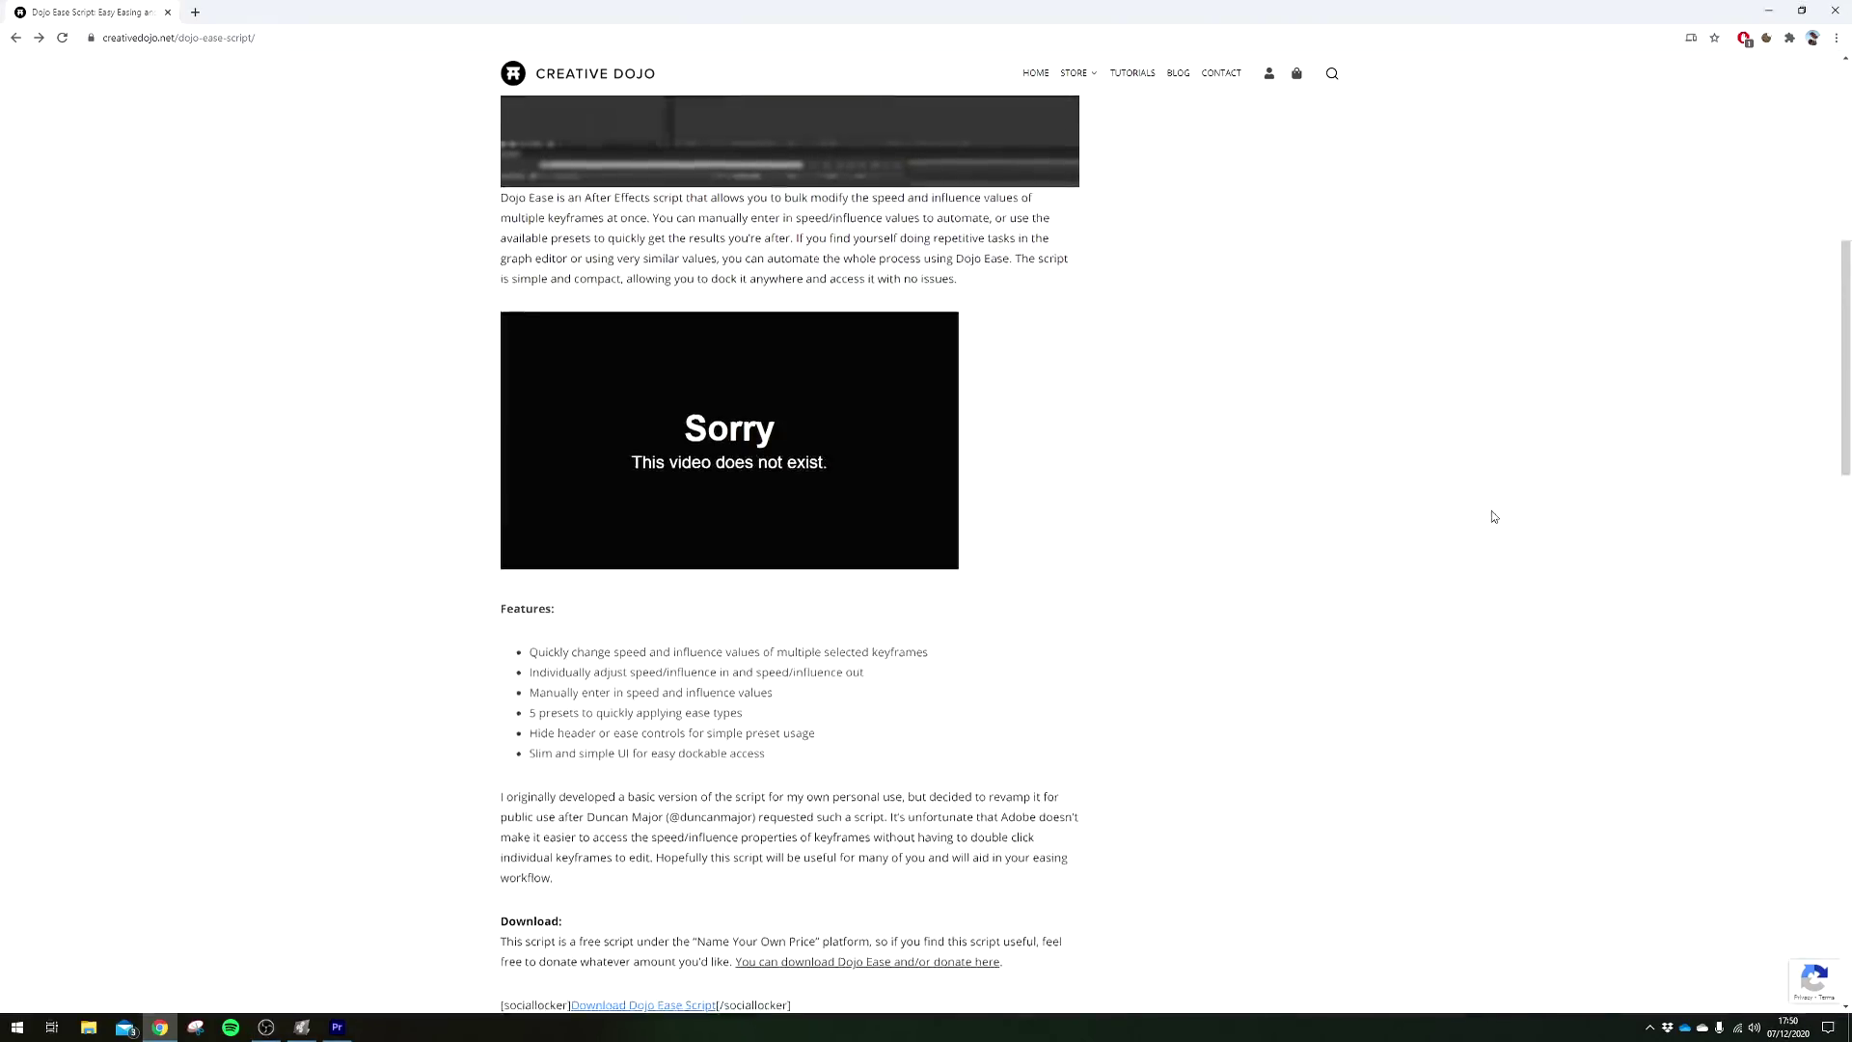
scroll(1492, 510, down, 3)
scroll(1483, 507, down, 1)
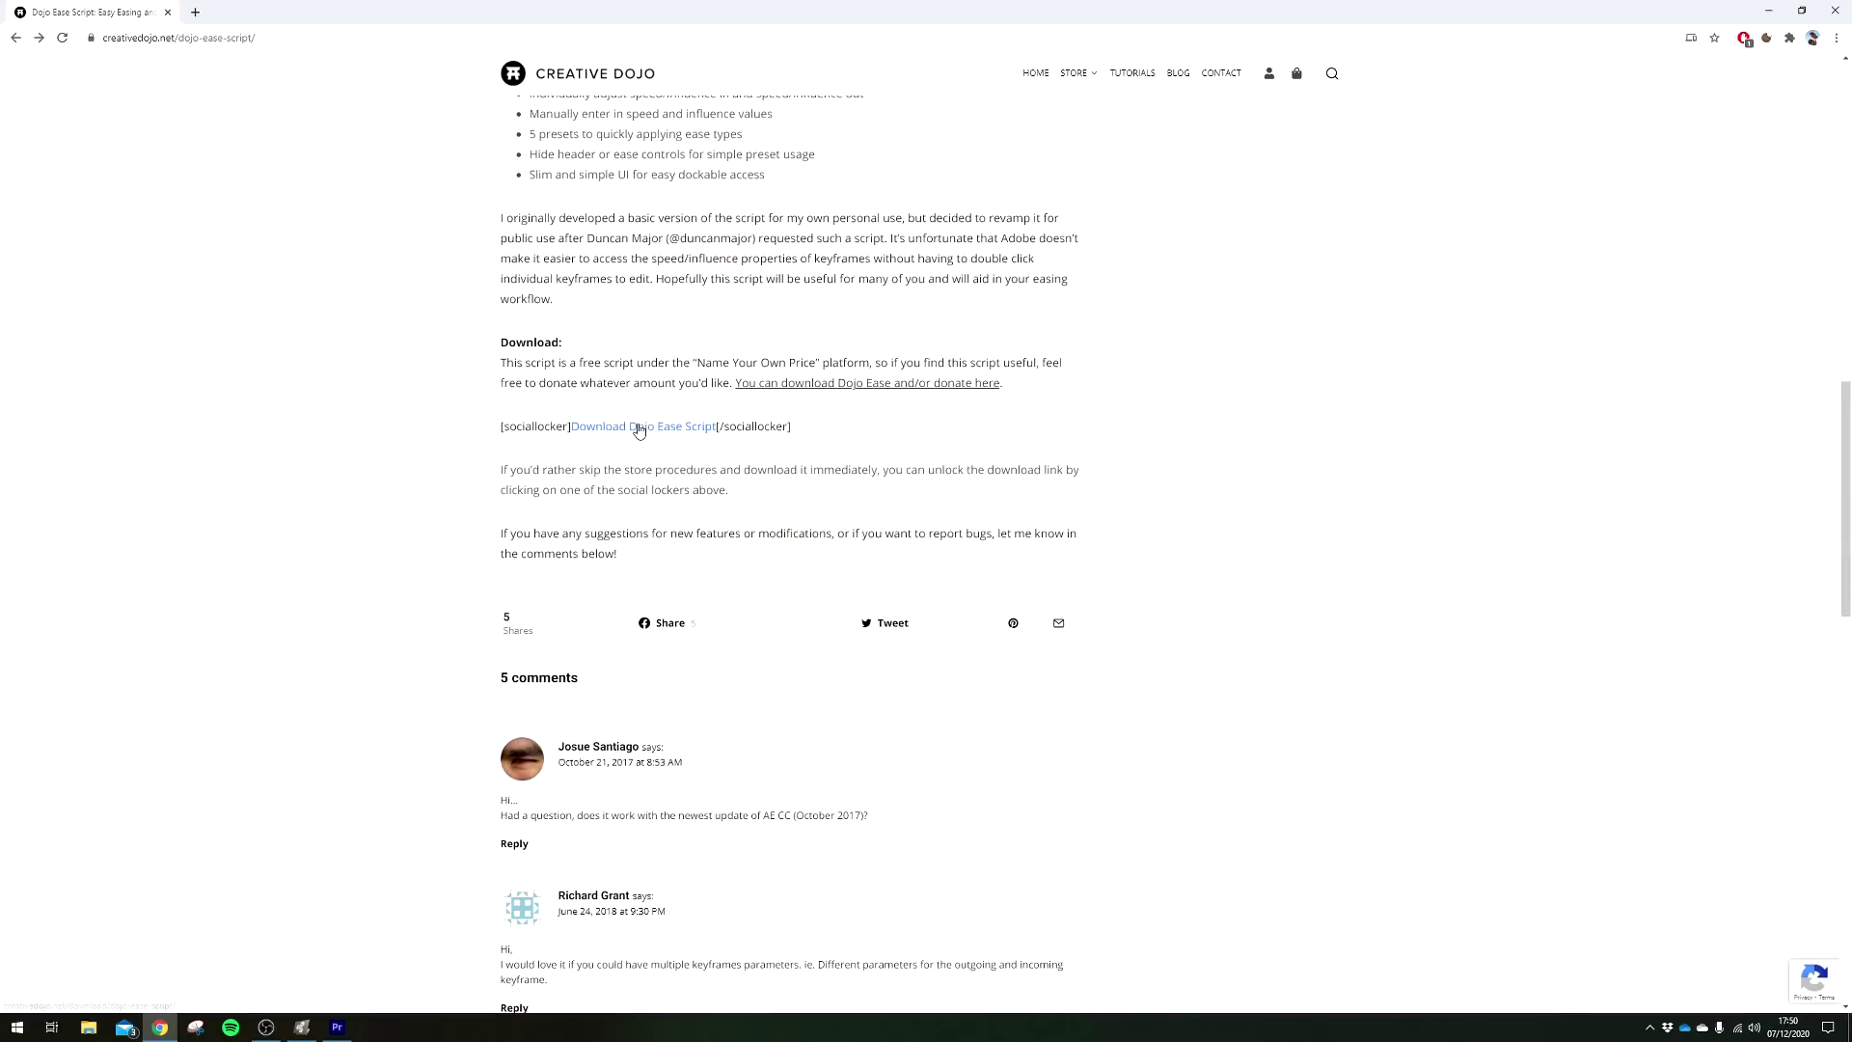
right_click(639, 430)
Choose the download link option, then launch Window > Dojo Ease v1.3.2.jsxbin
click(707, 511)
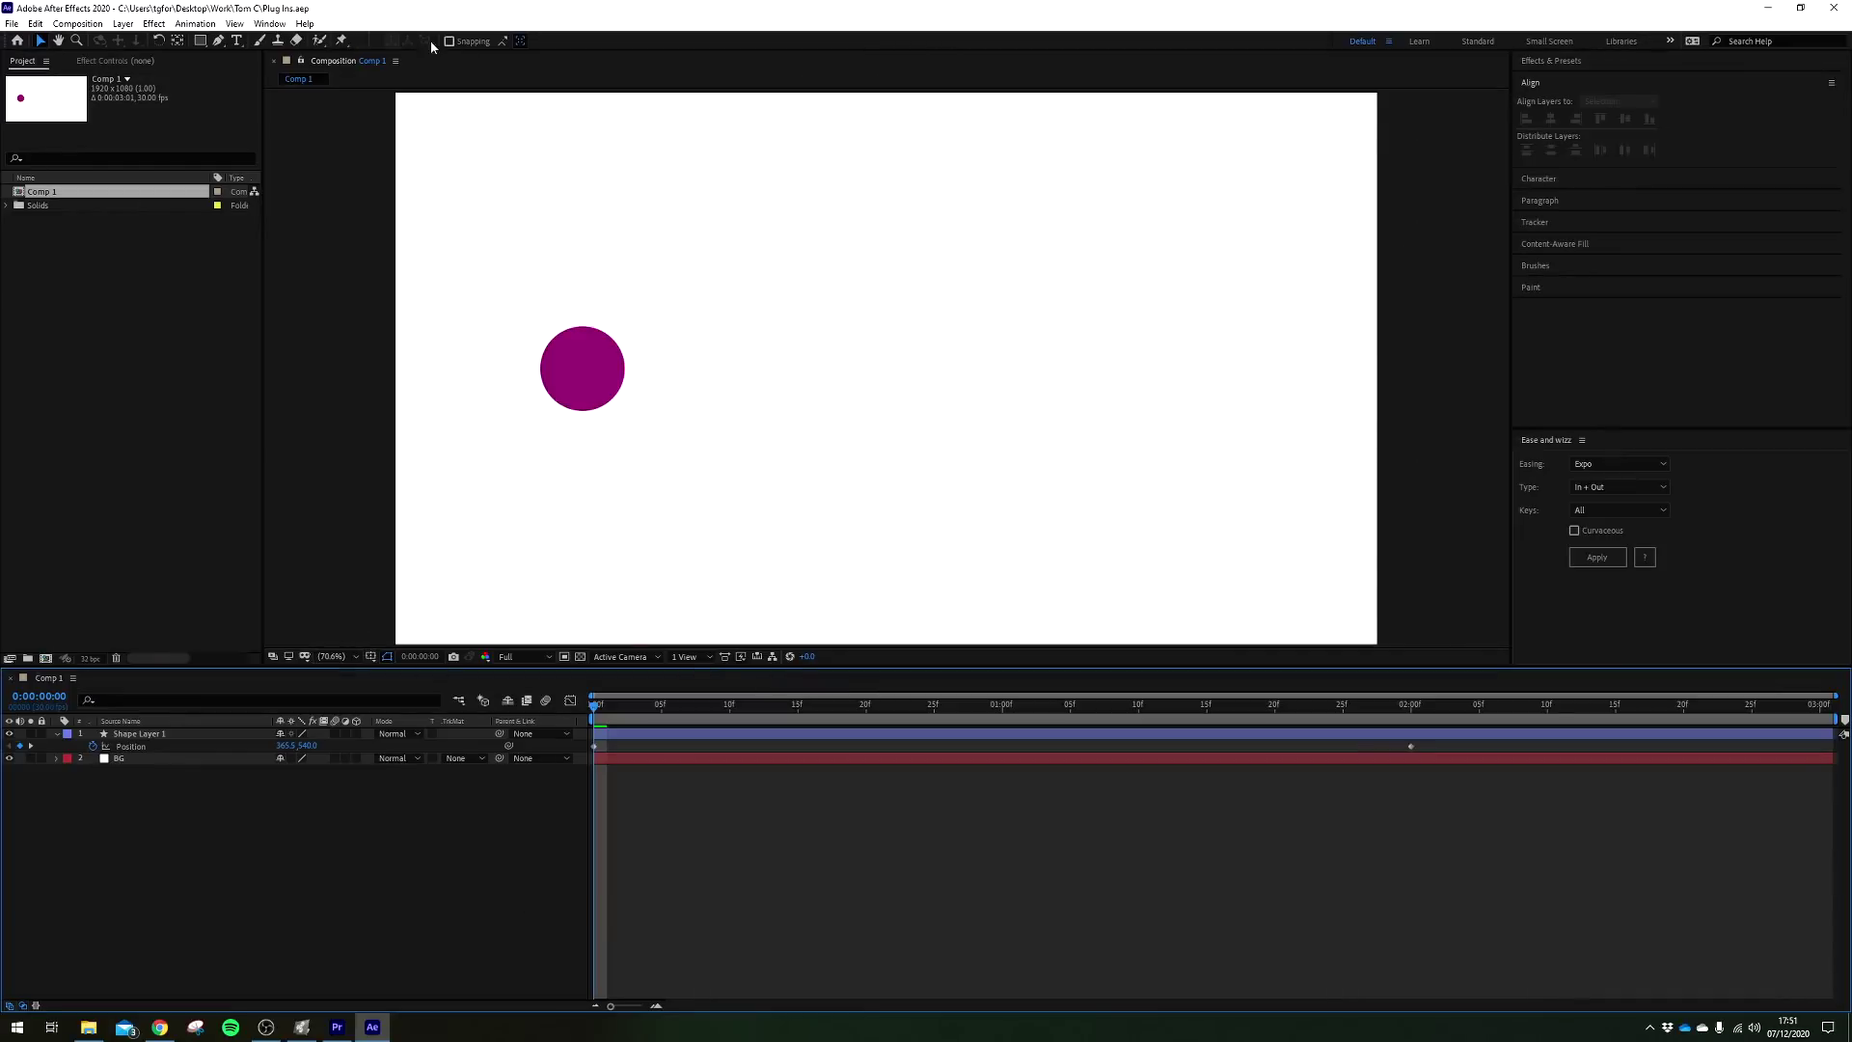
click(274, 25)
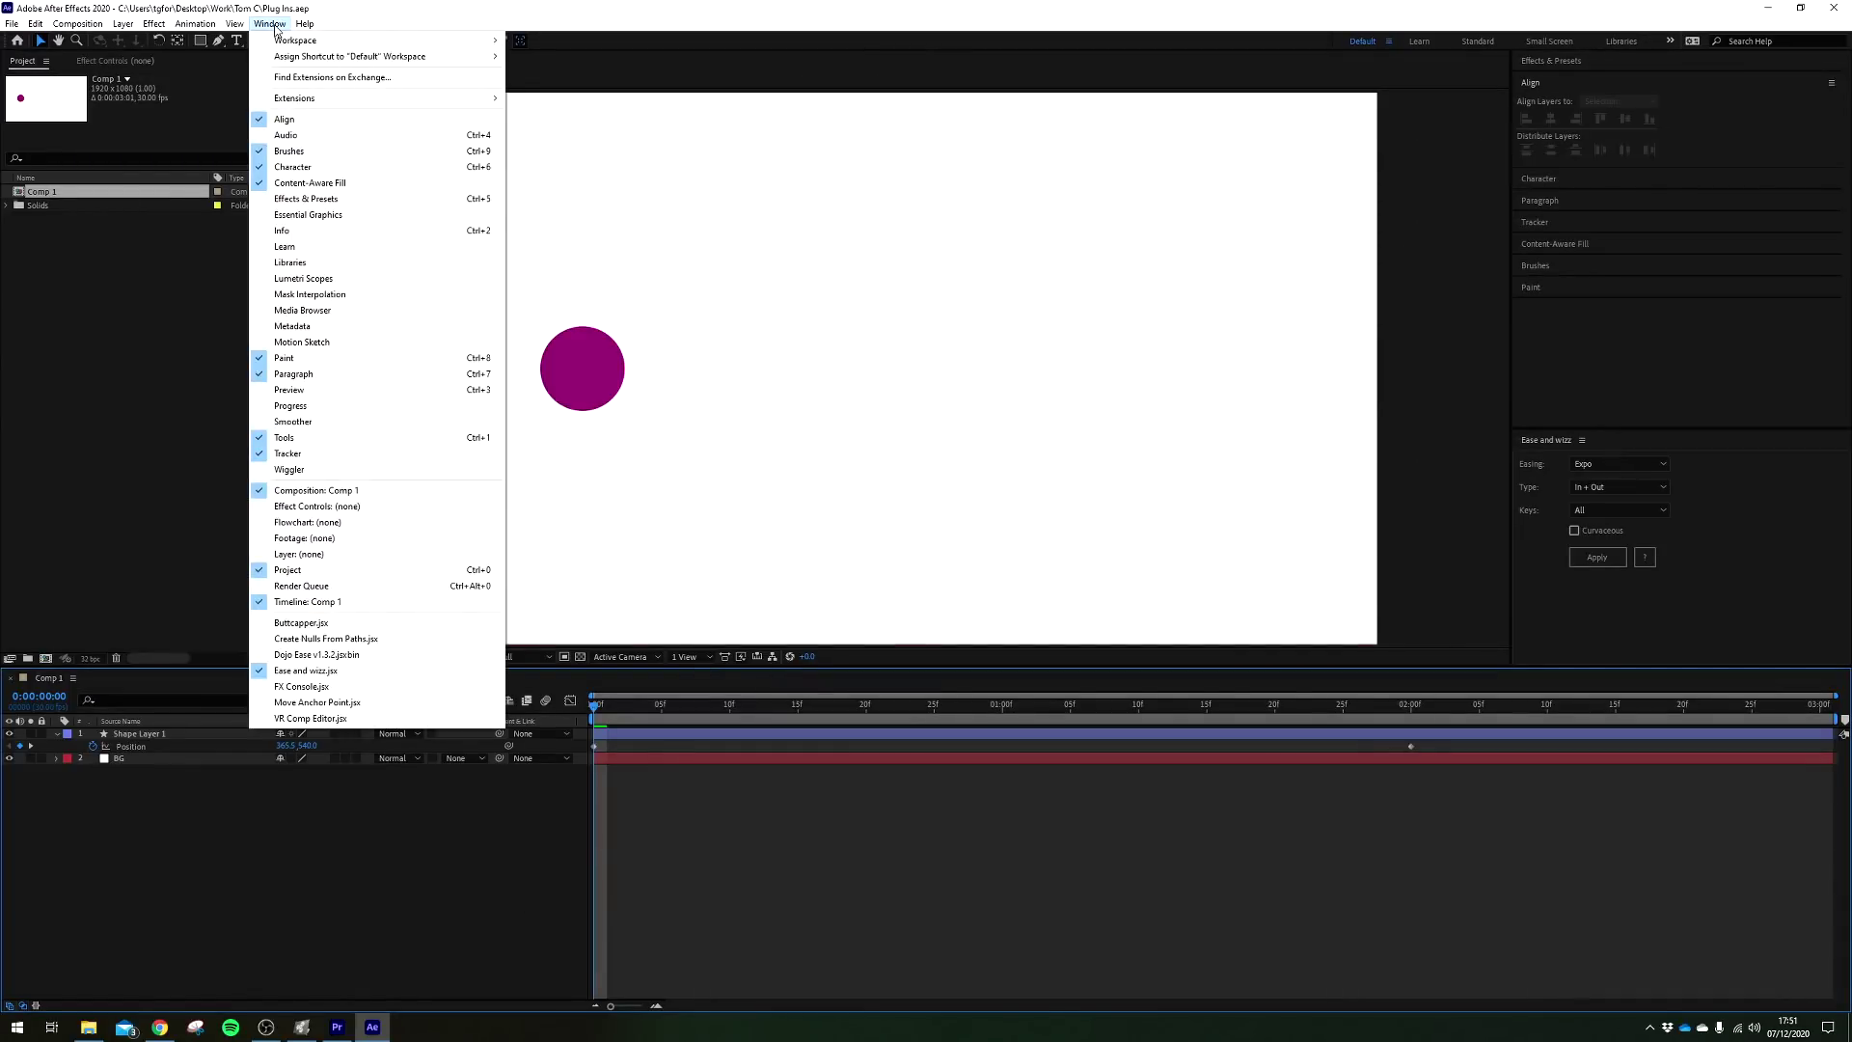
click(315, 655)
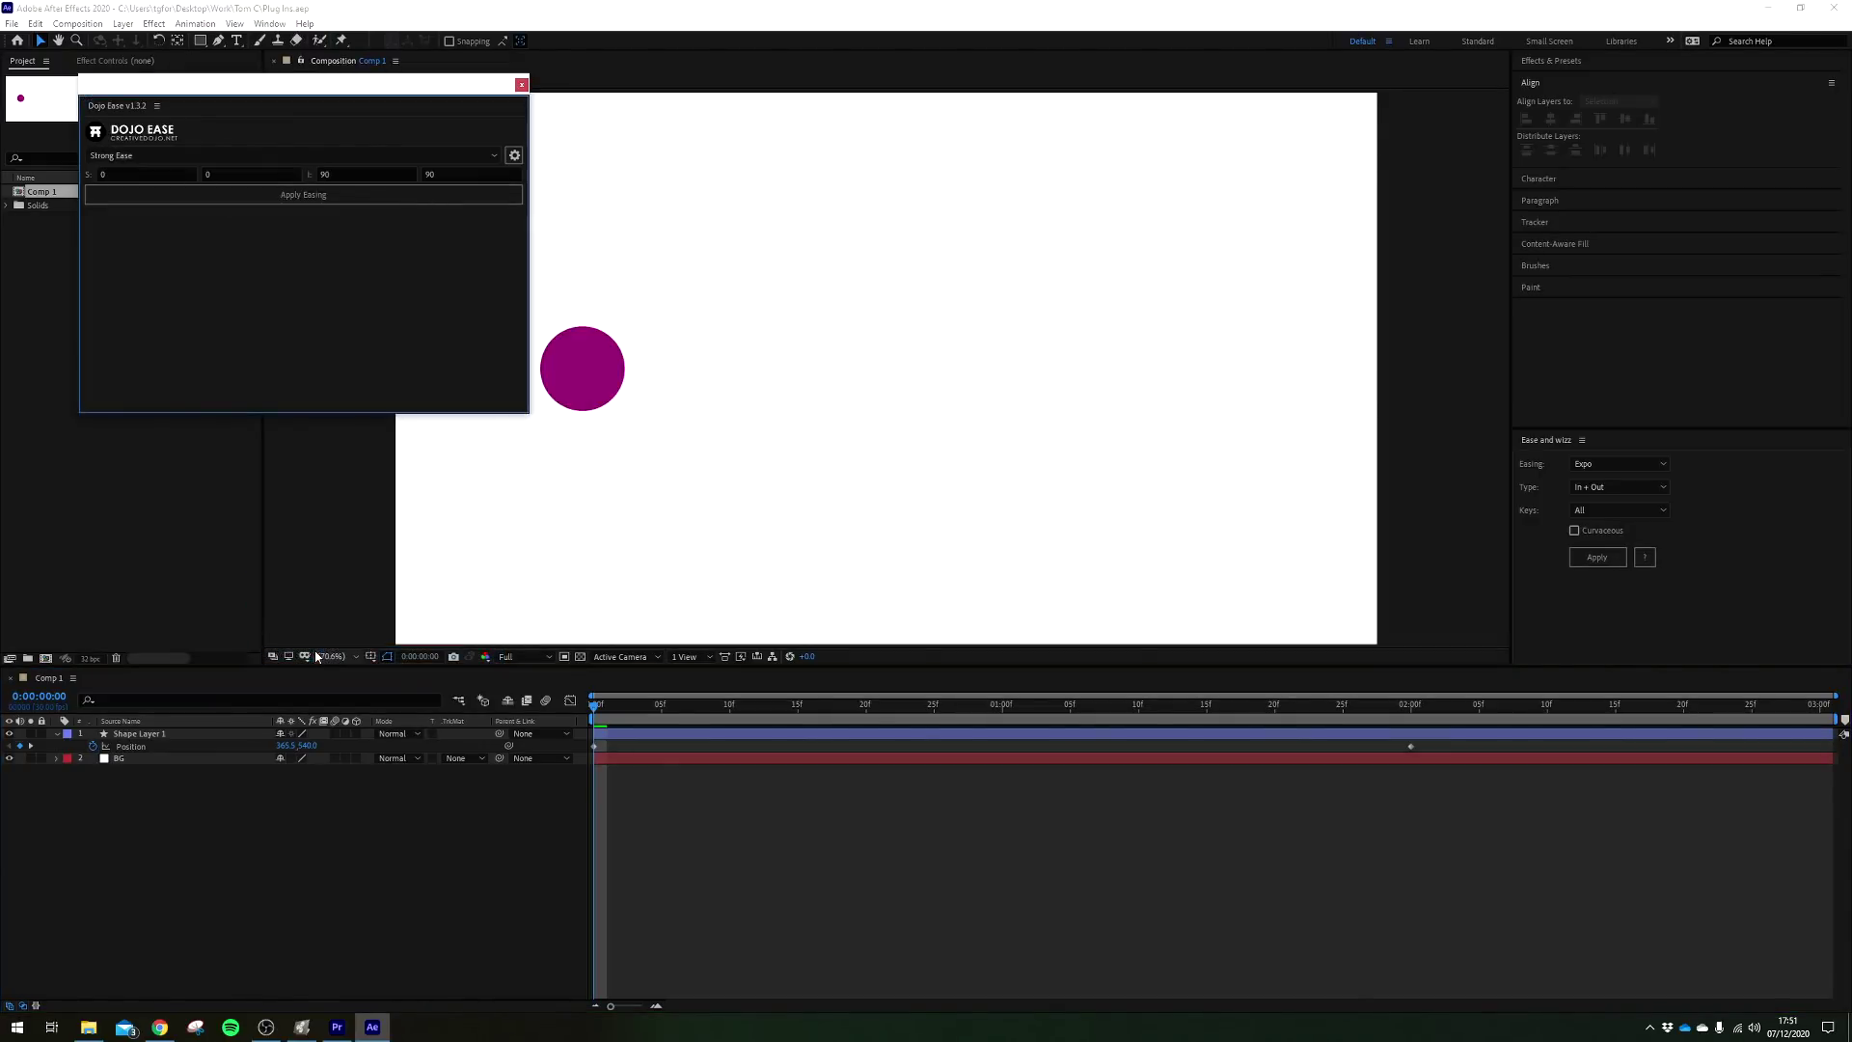
Dock the floating Dojo Ease panel into the right-side dock and preview the circle animation
drag(106, 90, 885, 250)
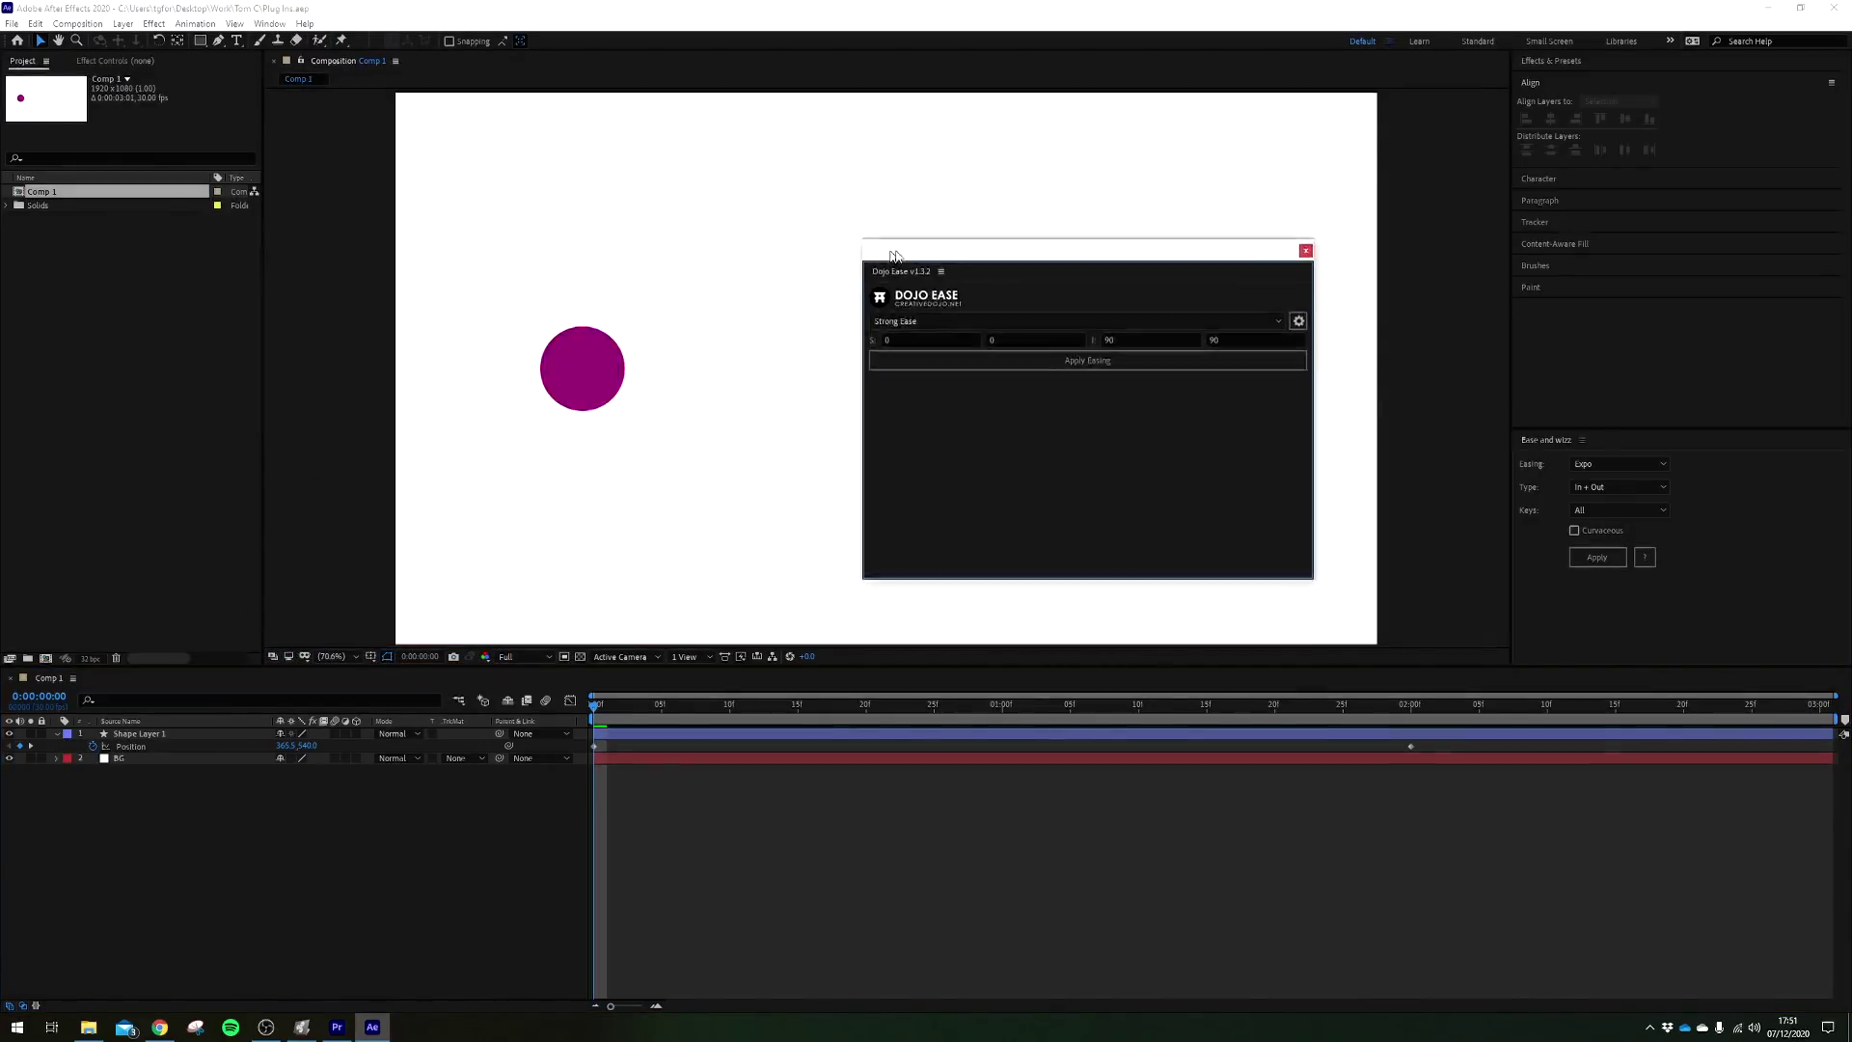
click(268, 24)
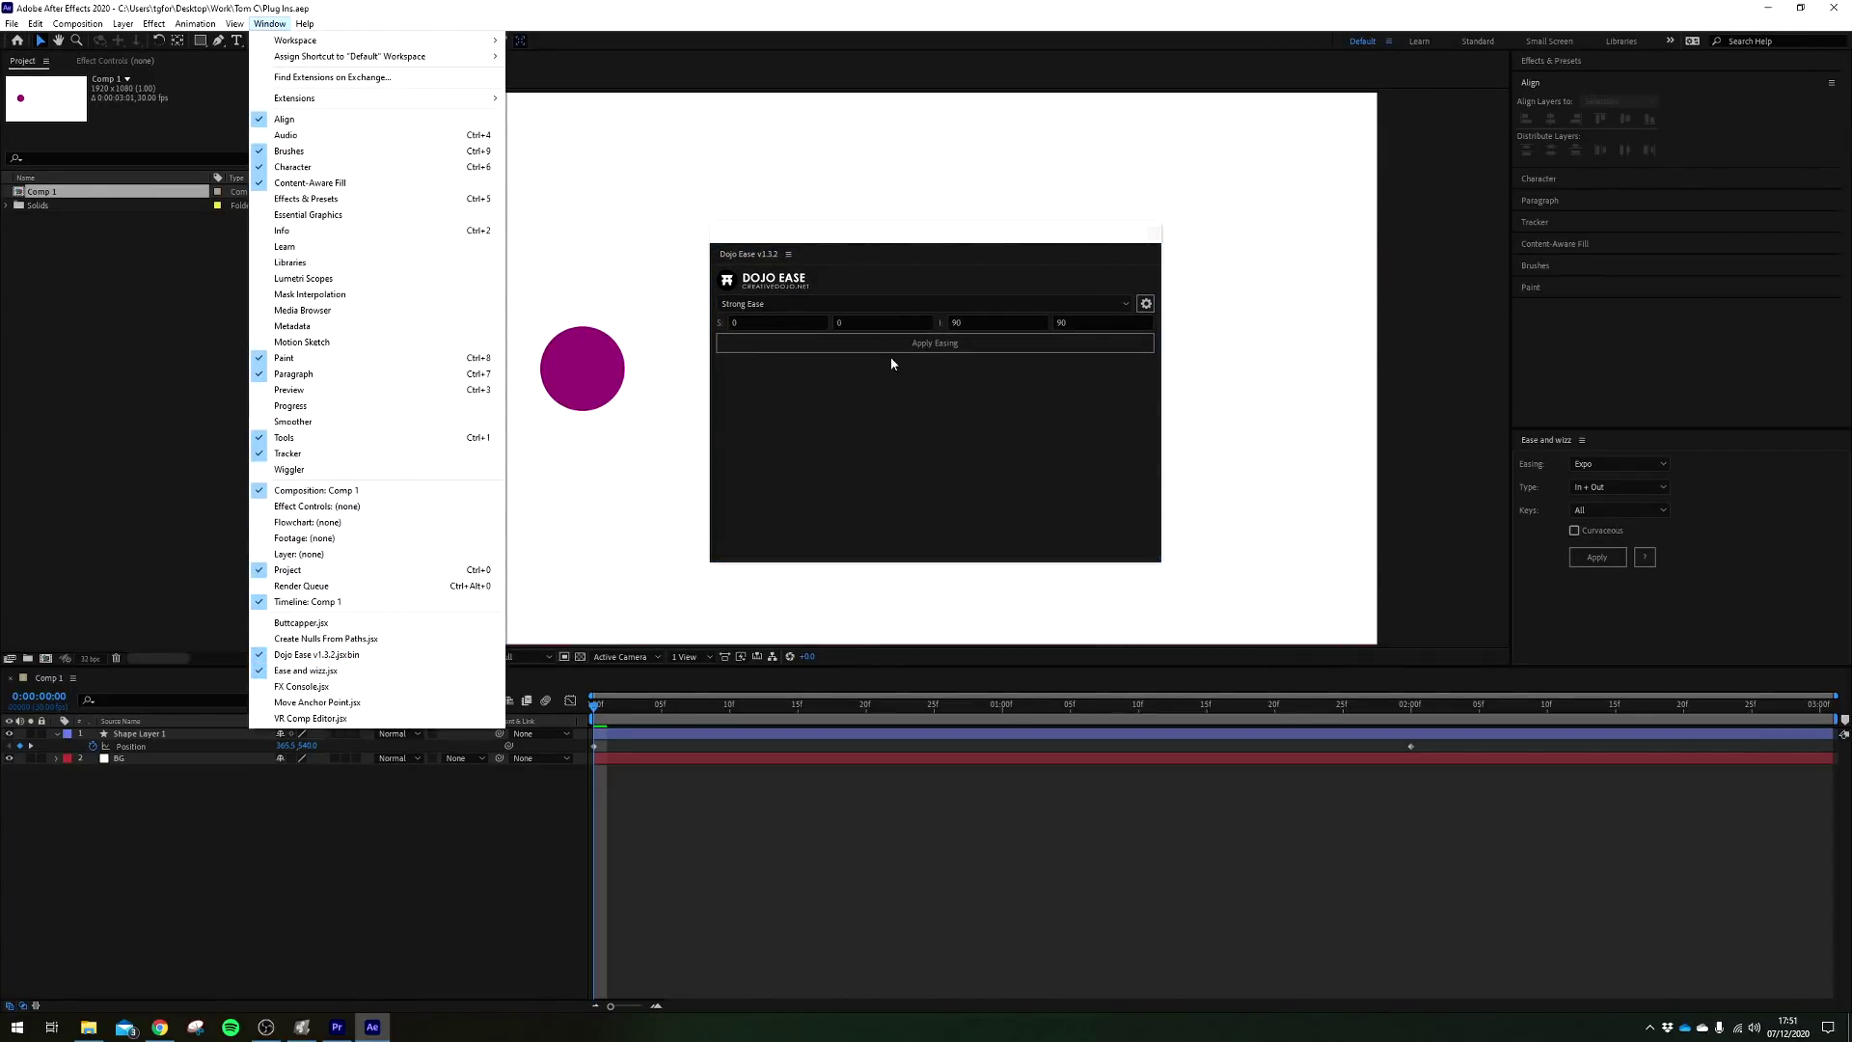
click(779, 238)
drag(733, 258, 1639, 410)
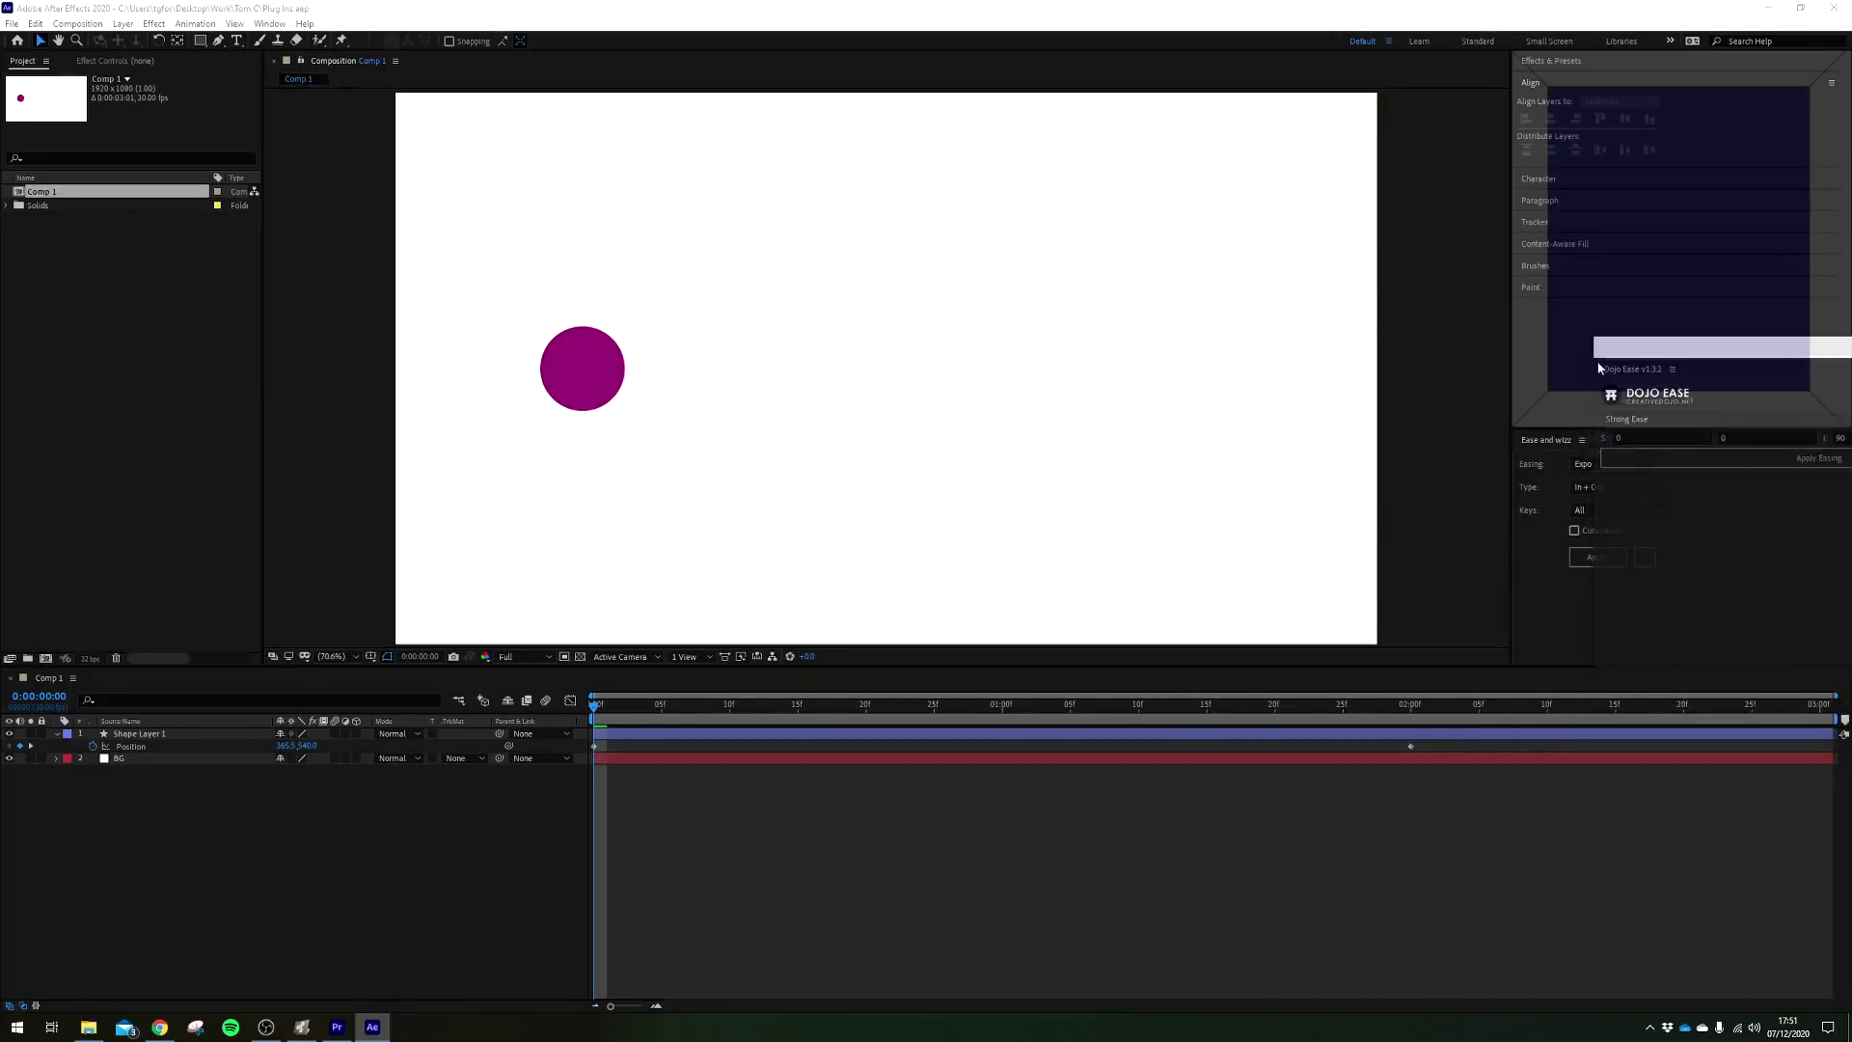
key(space)
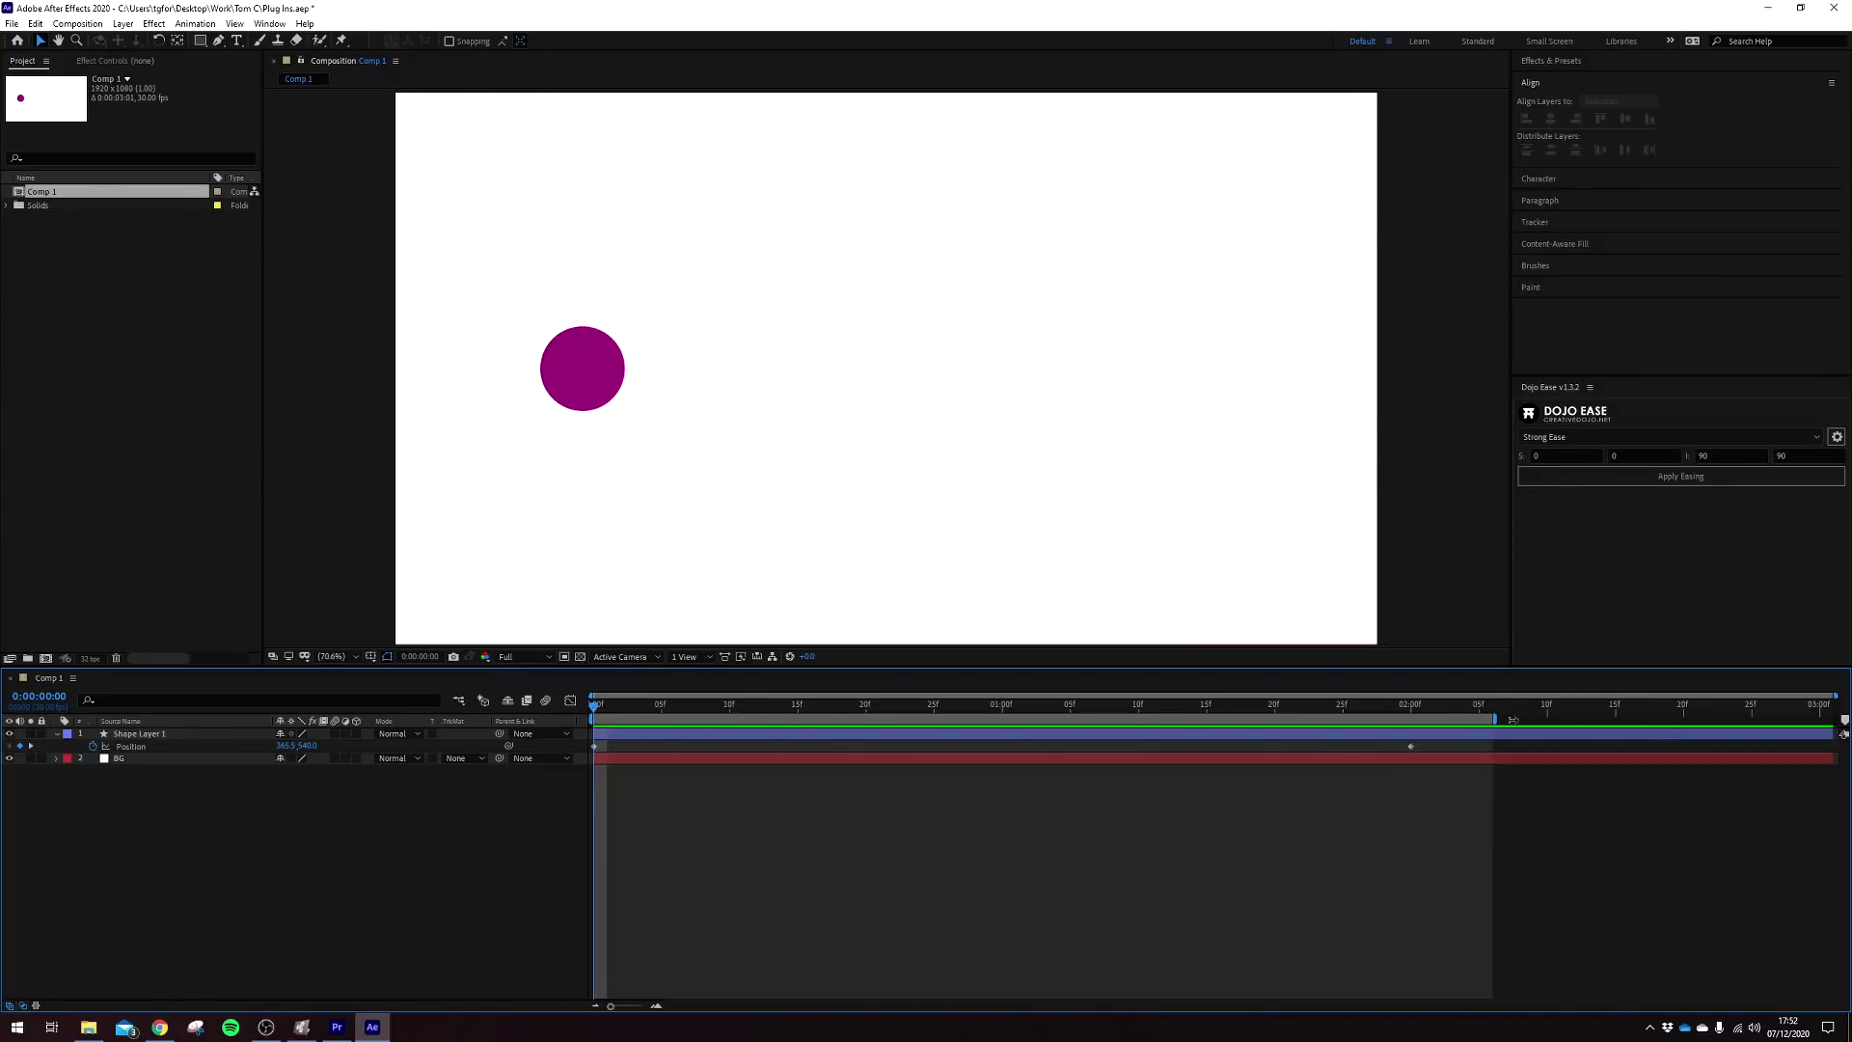
Select the circle's Position keyframes and briefly toggle the Graph Editor on and off
drag(1441, 748, 531, 774)
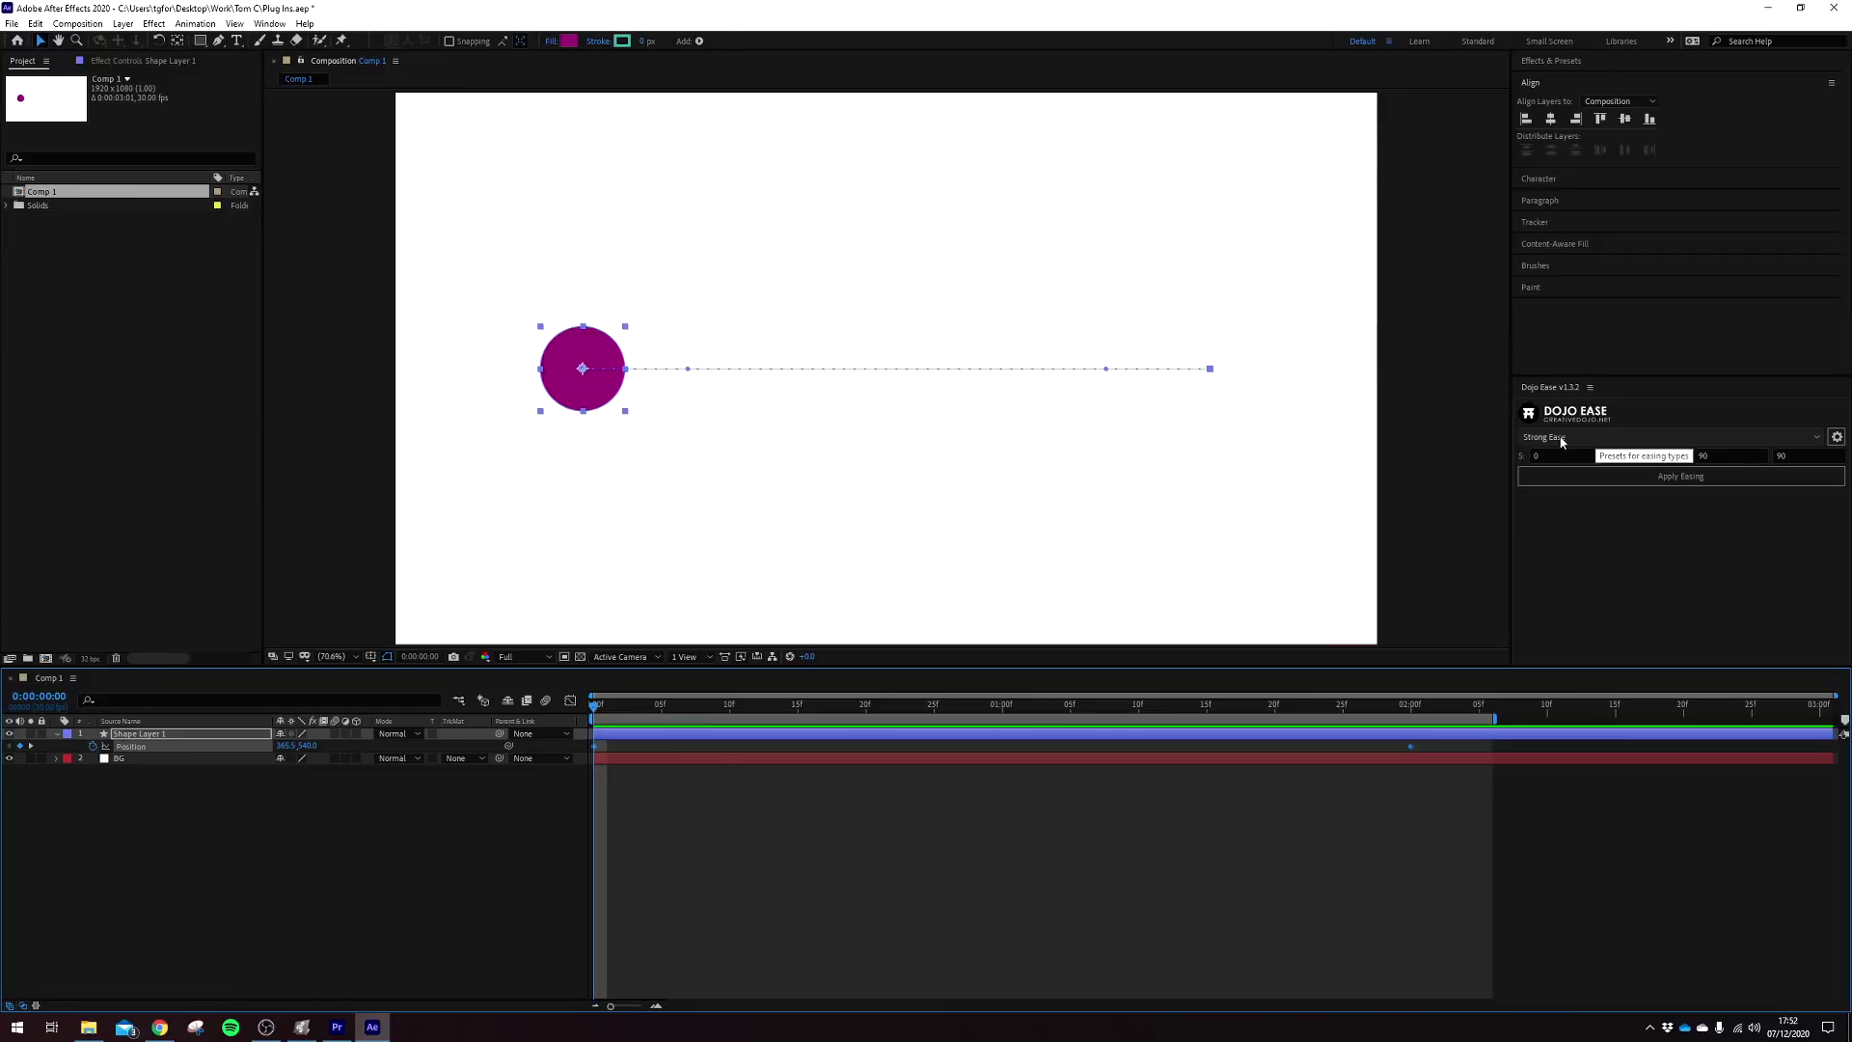
click(1558, 439)
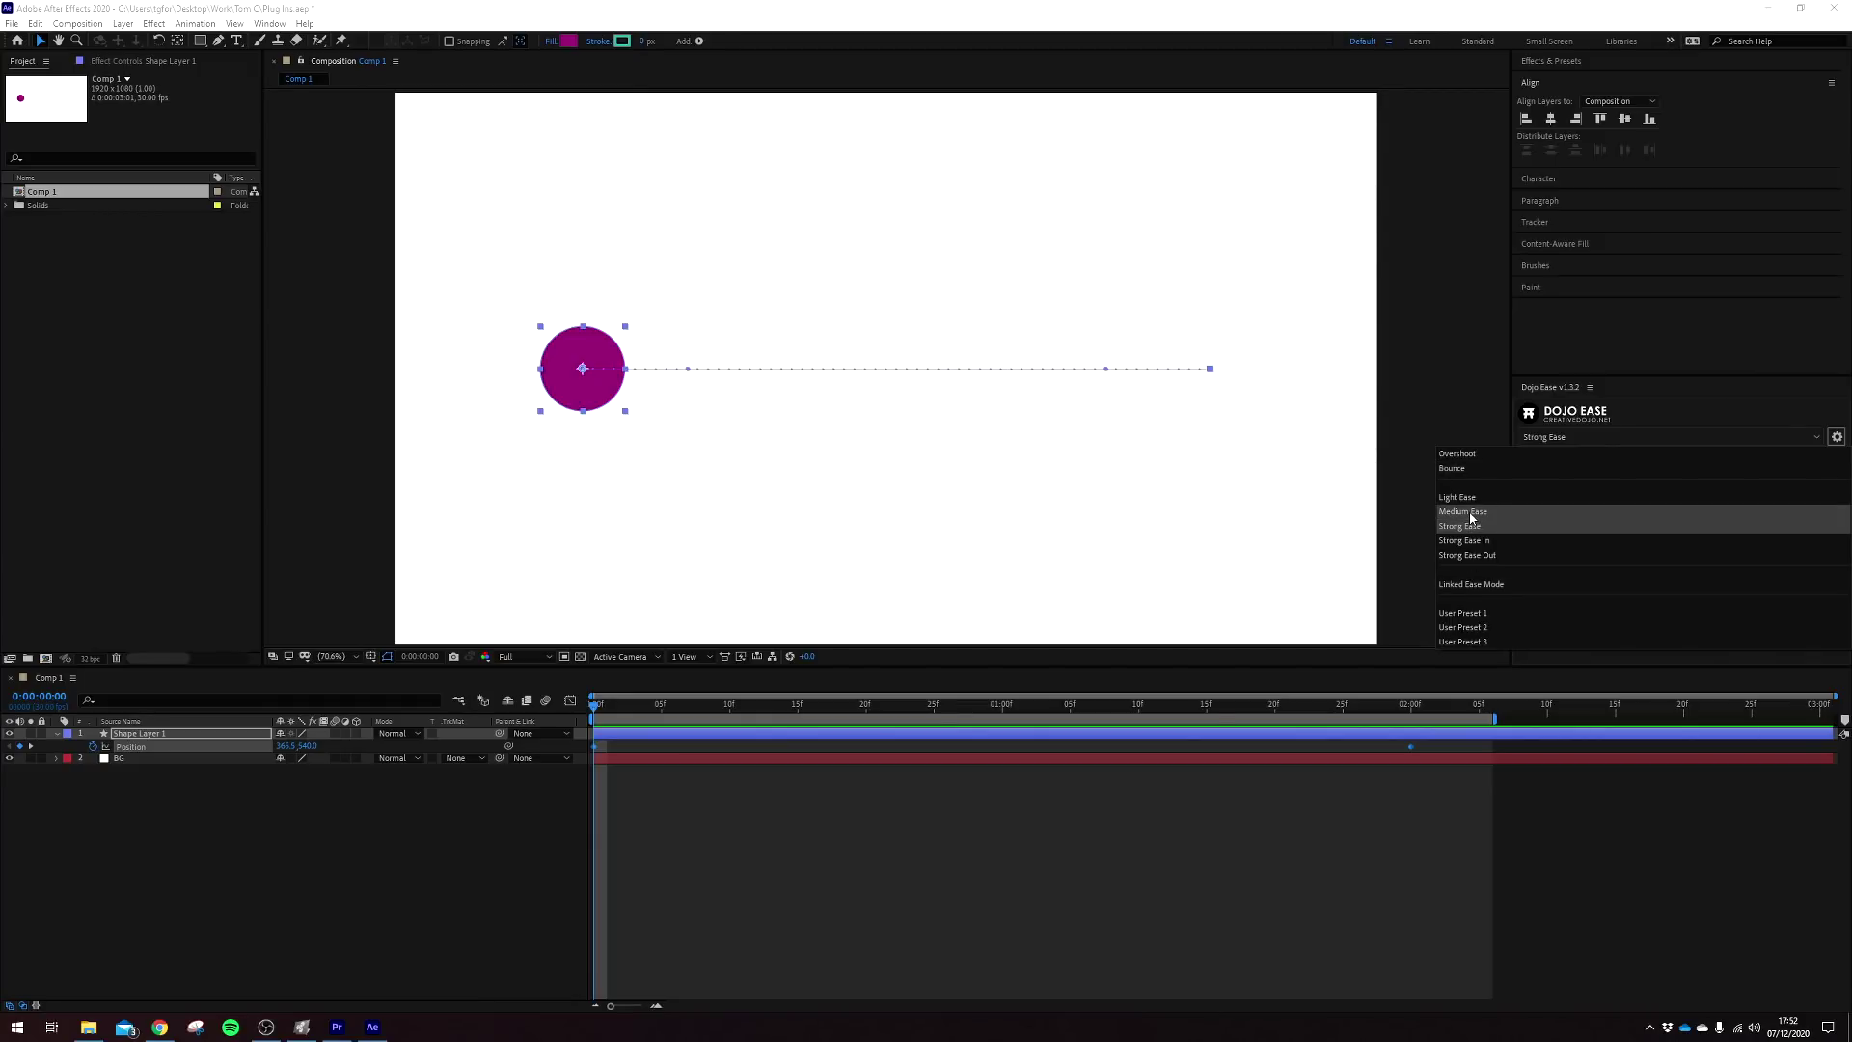
click(571, 702)
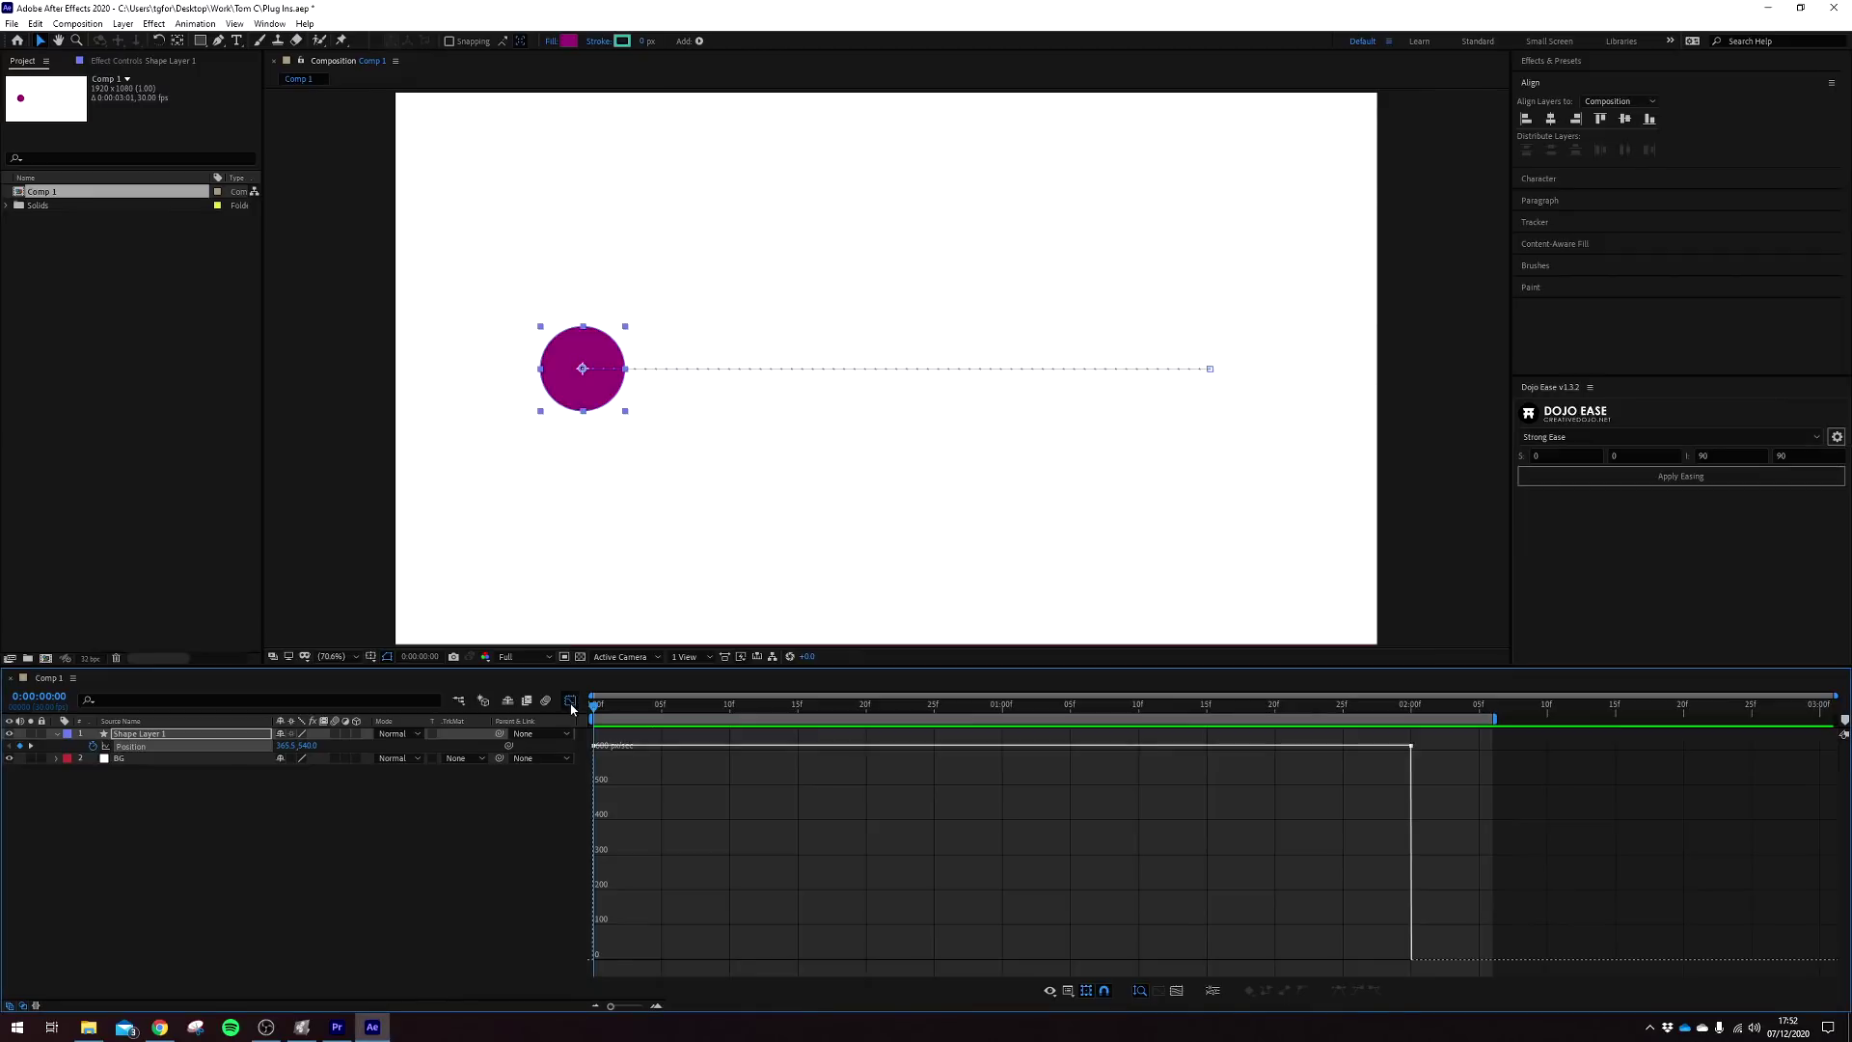
click(570, 701)
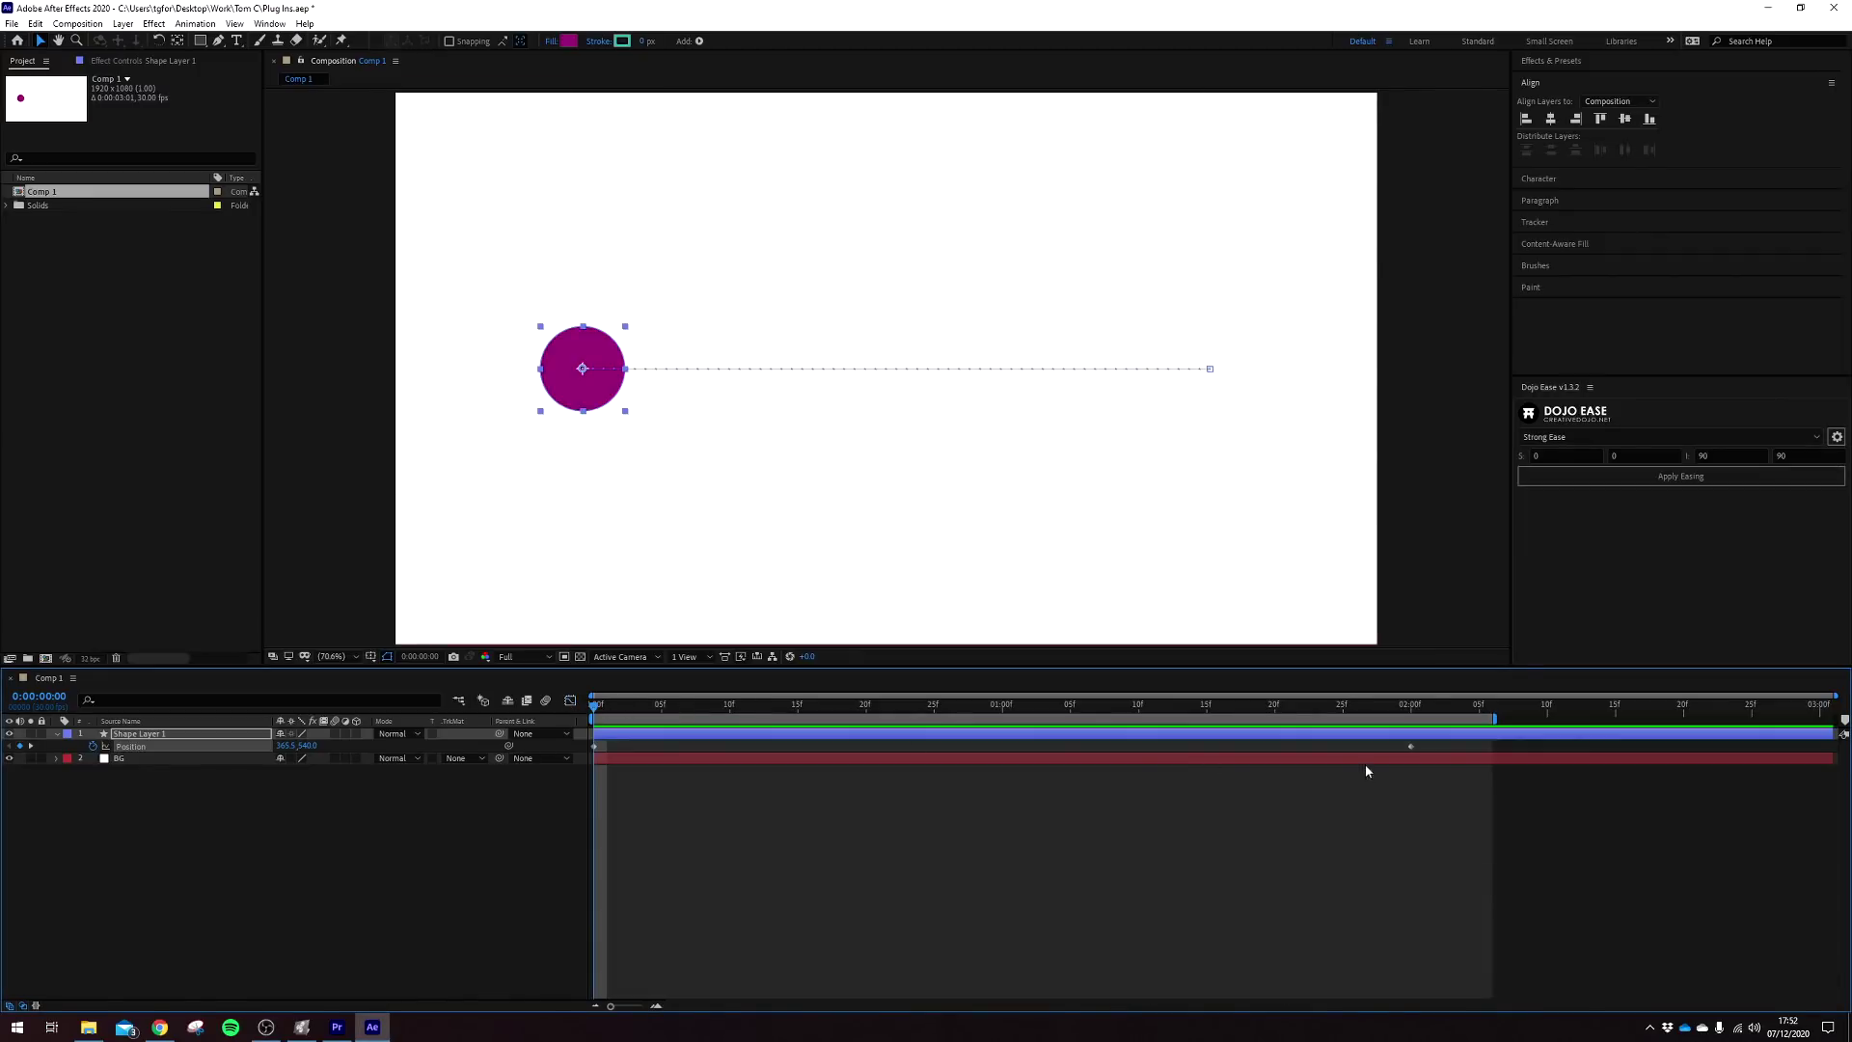
Apply Medium Ease to both Position keyframes, preview it, and inspect the speed graph
drag(1484, 797, 598, 740)
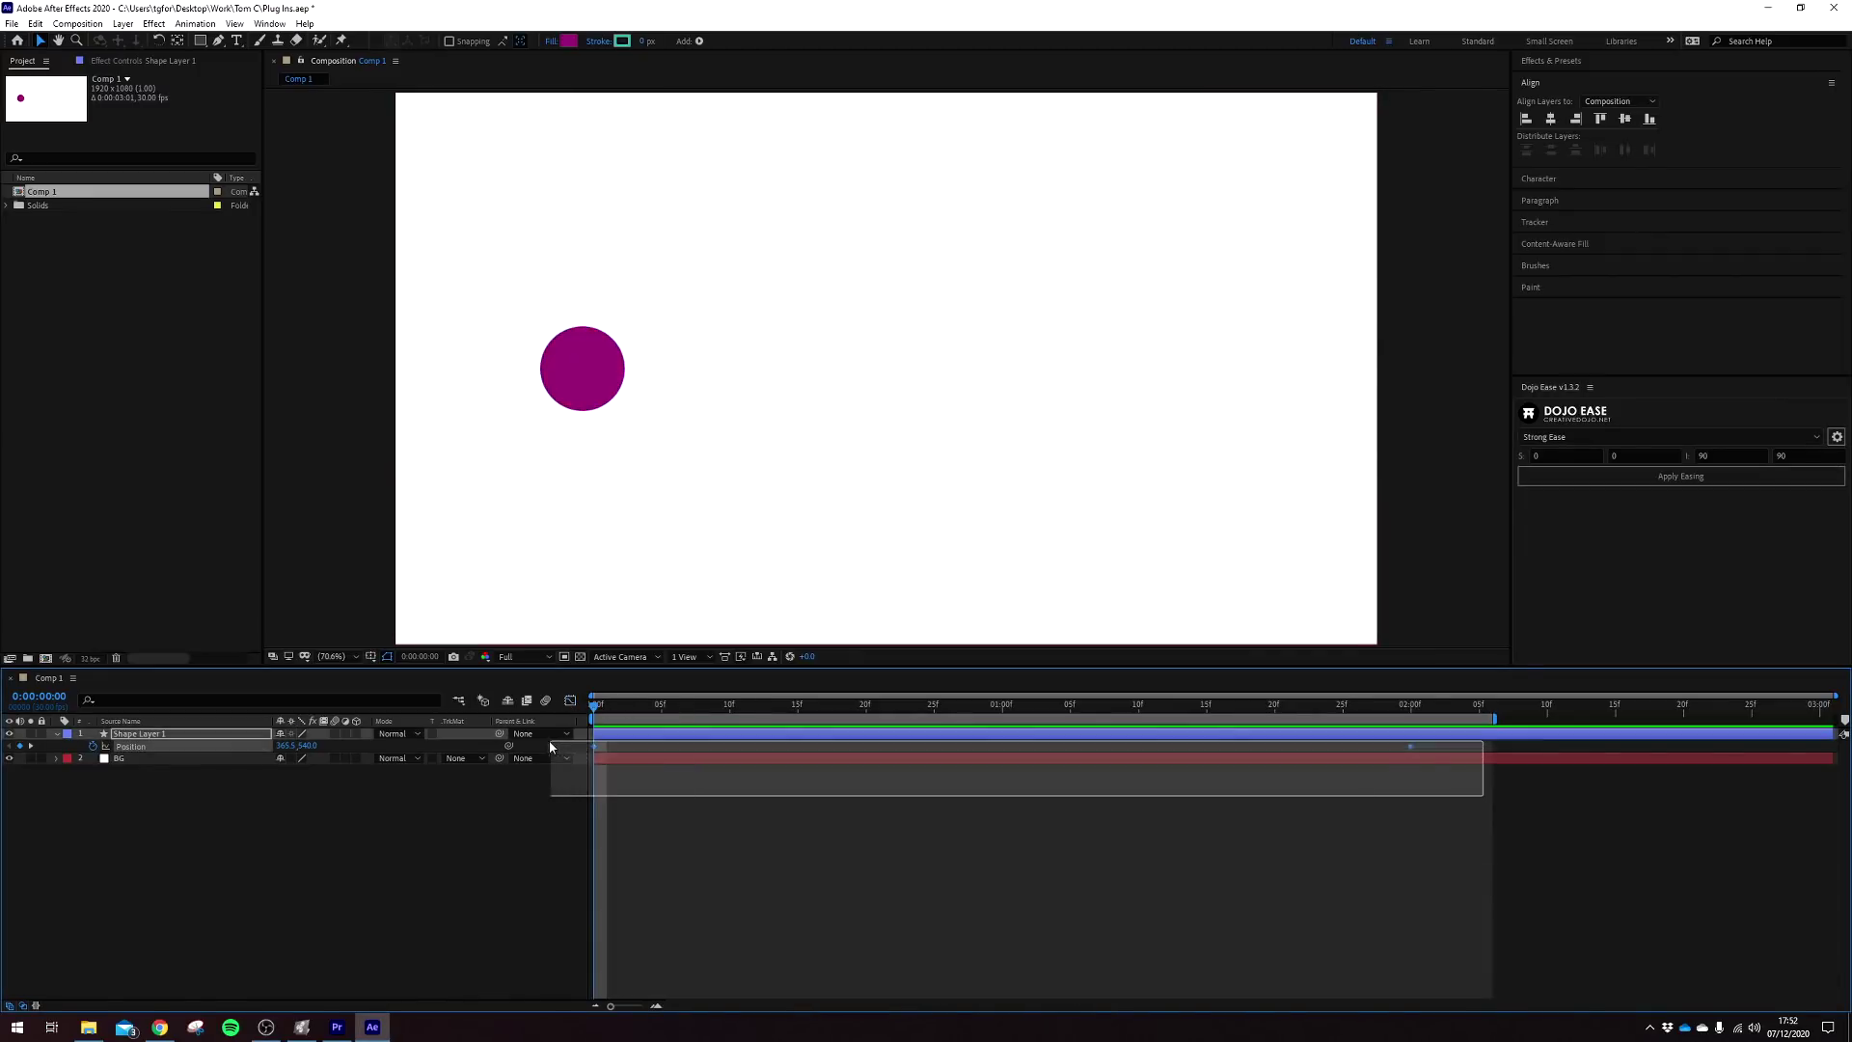
click(1561, 437)
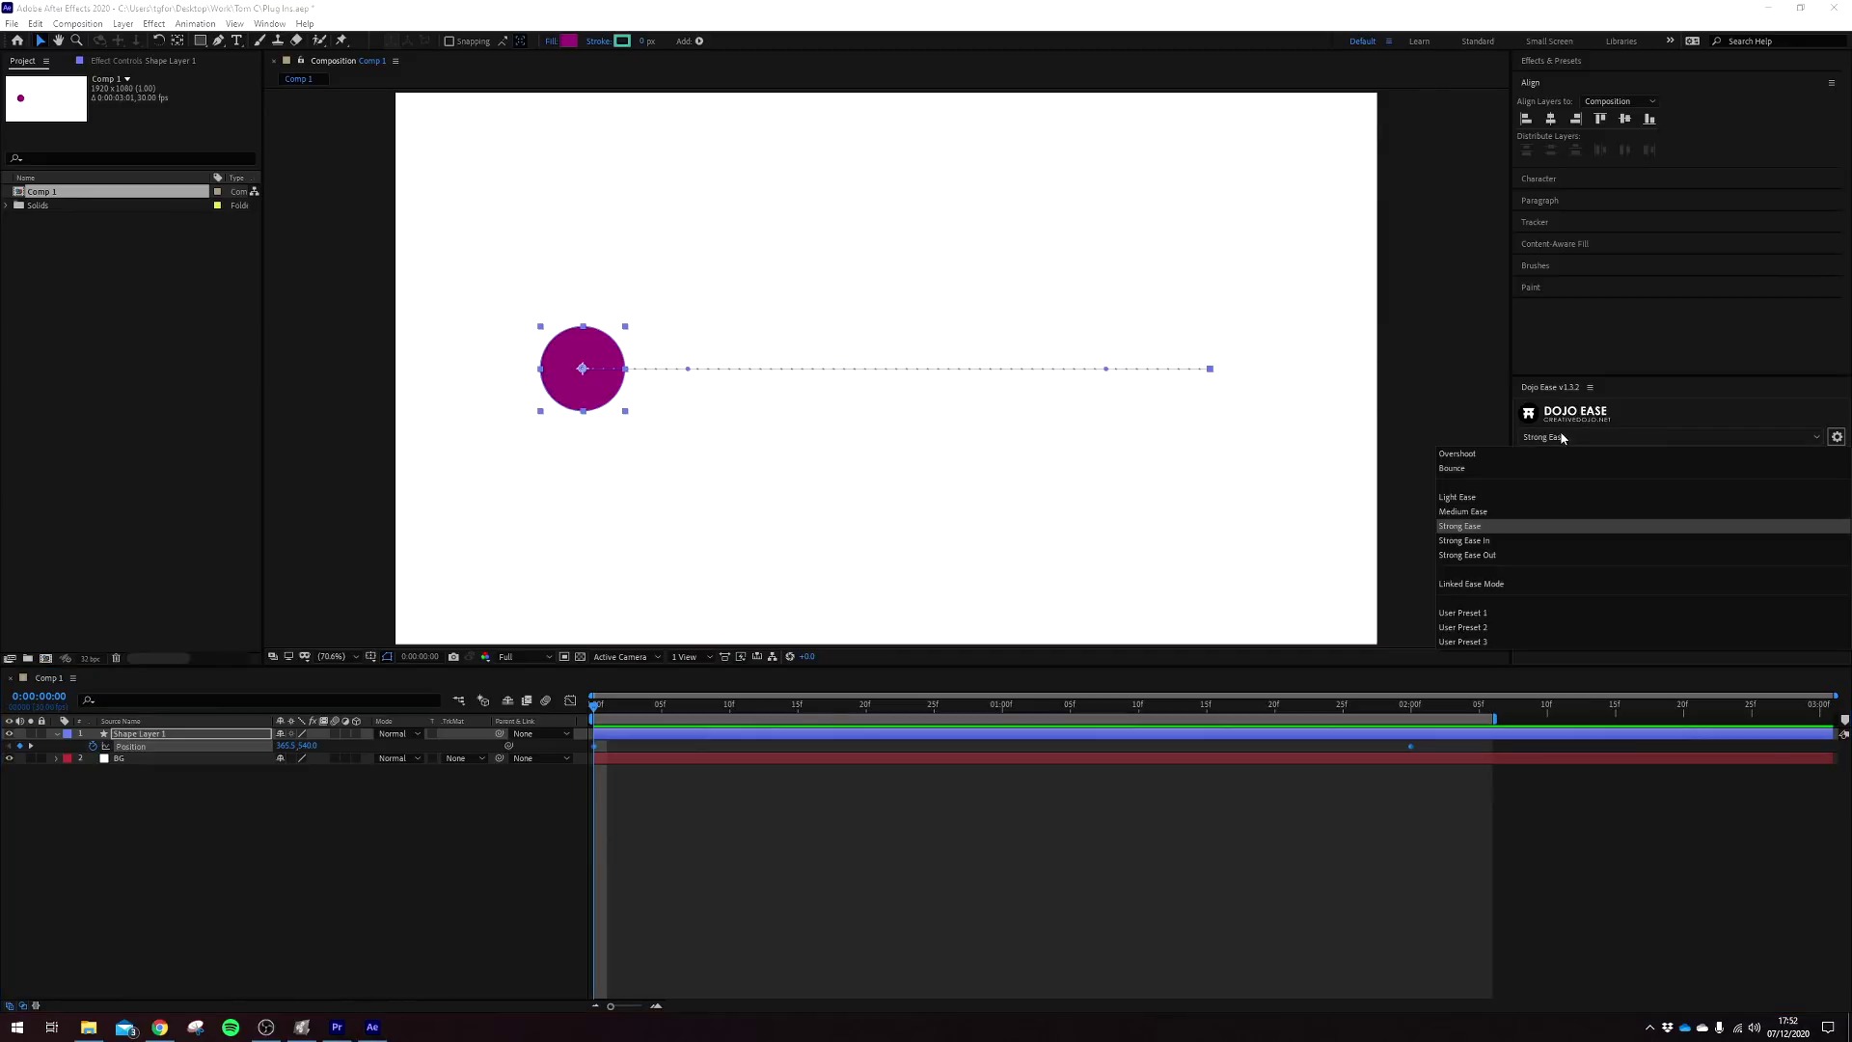
click(1480, 513)
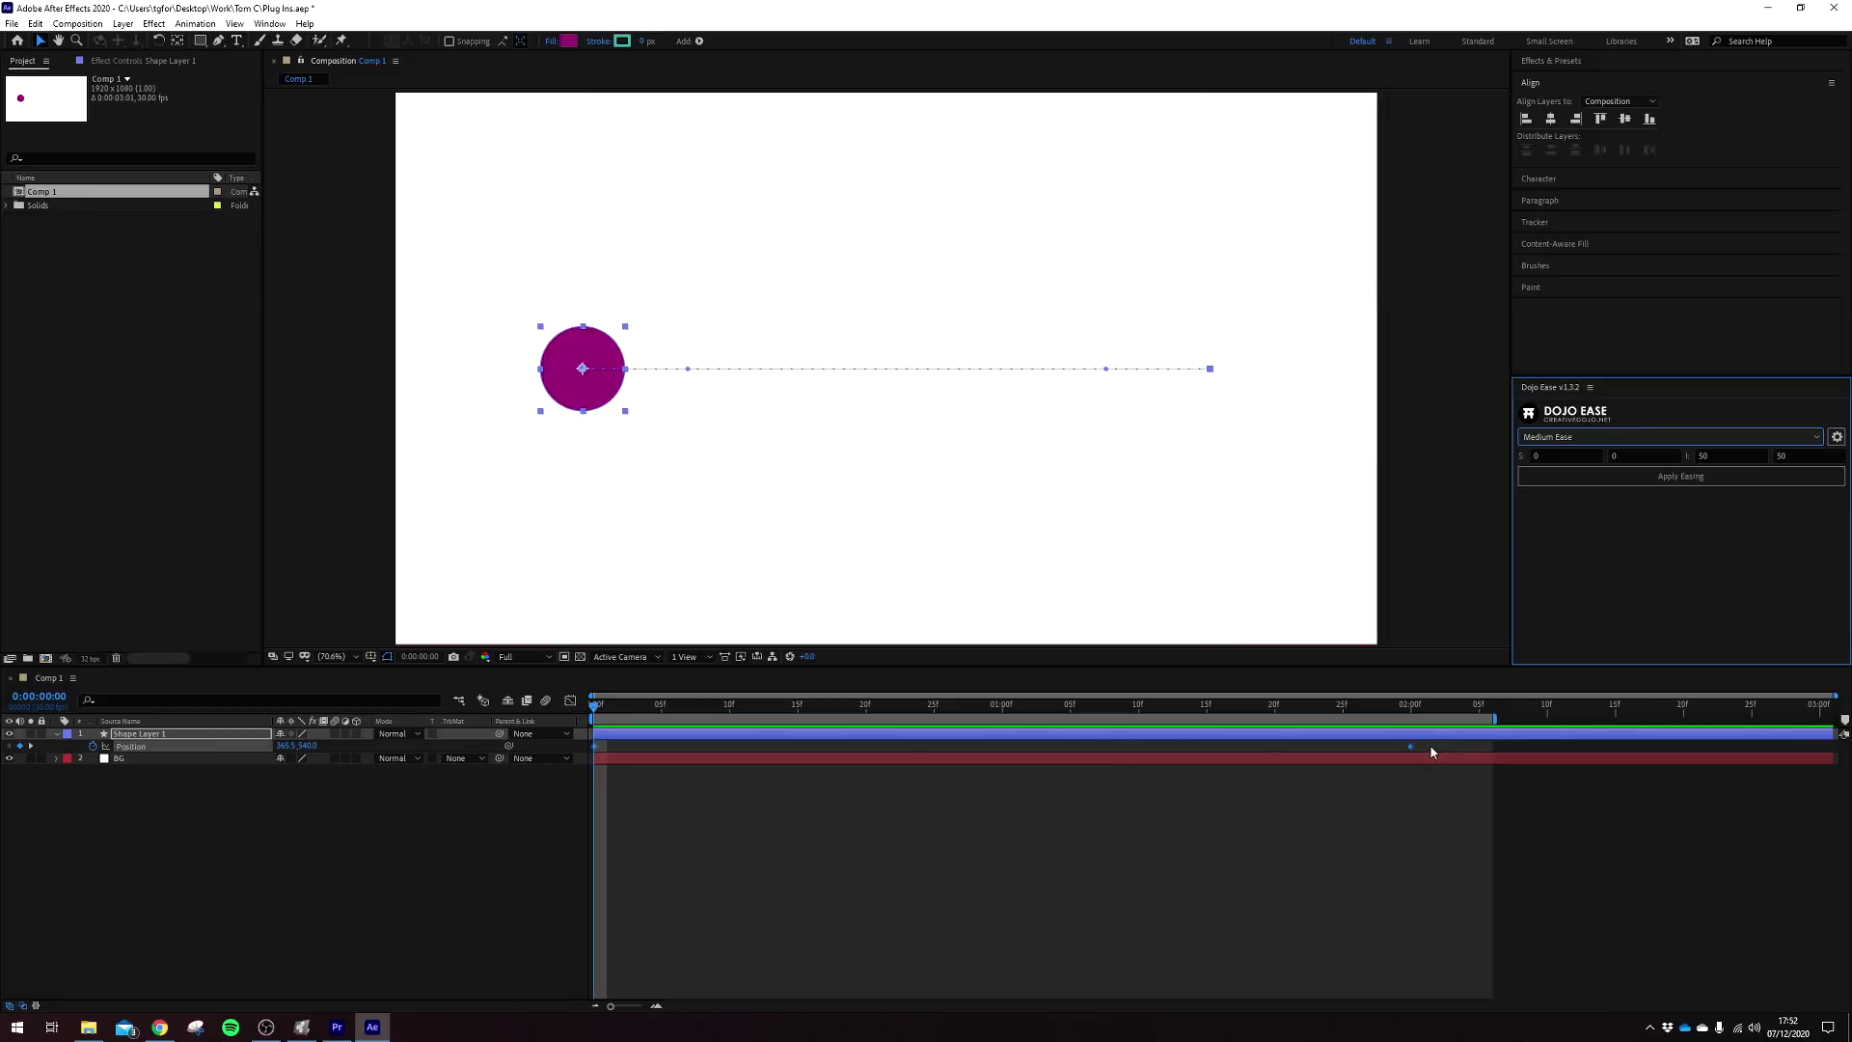
click(1668, 483)
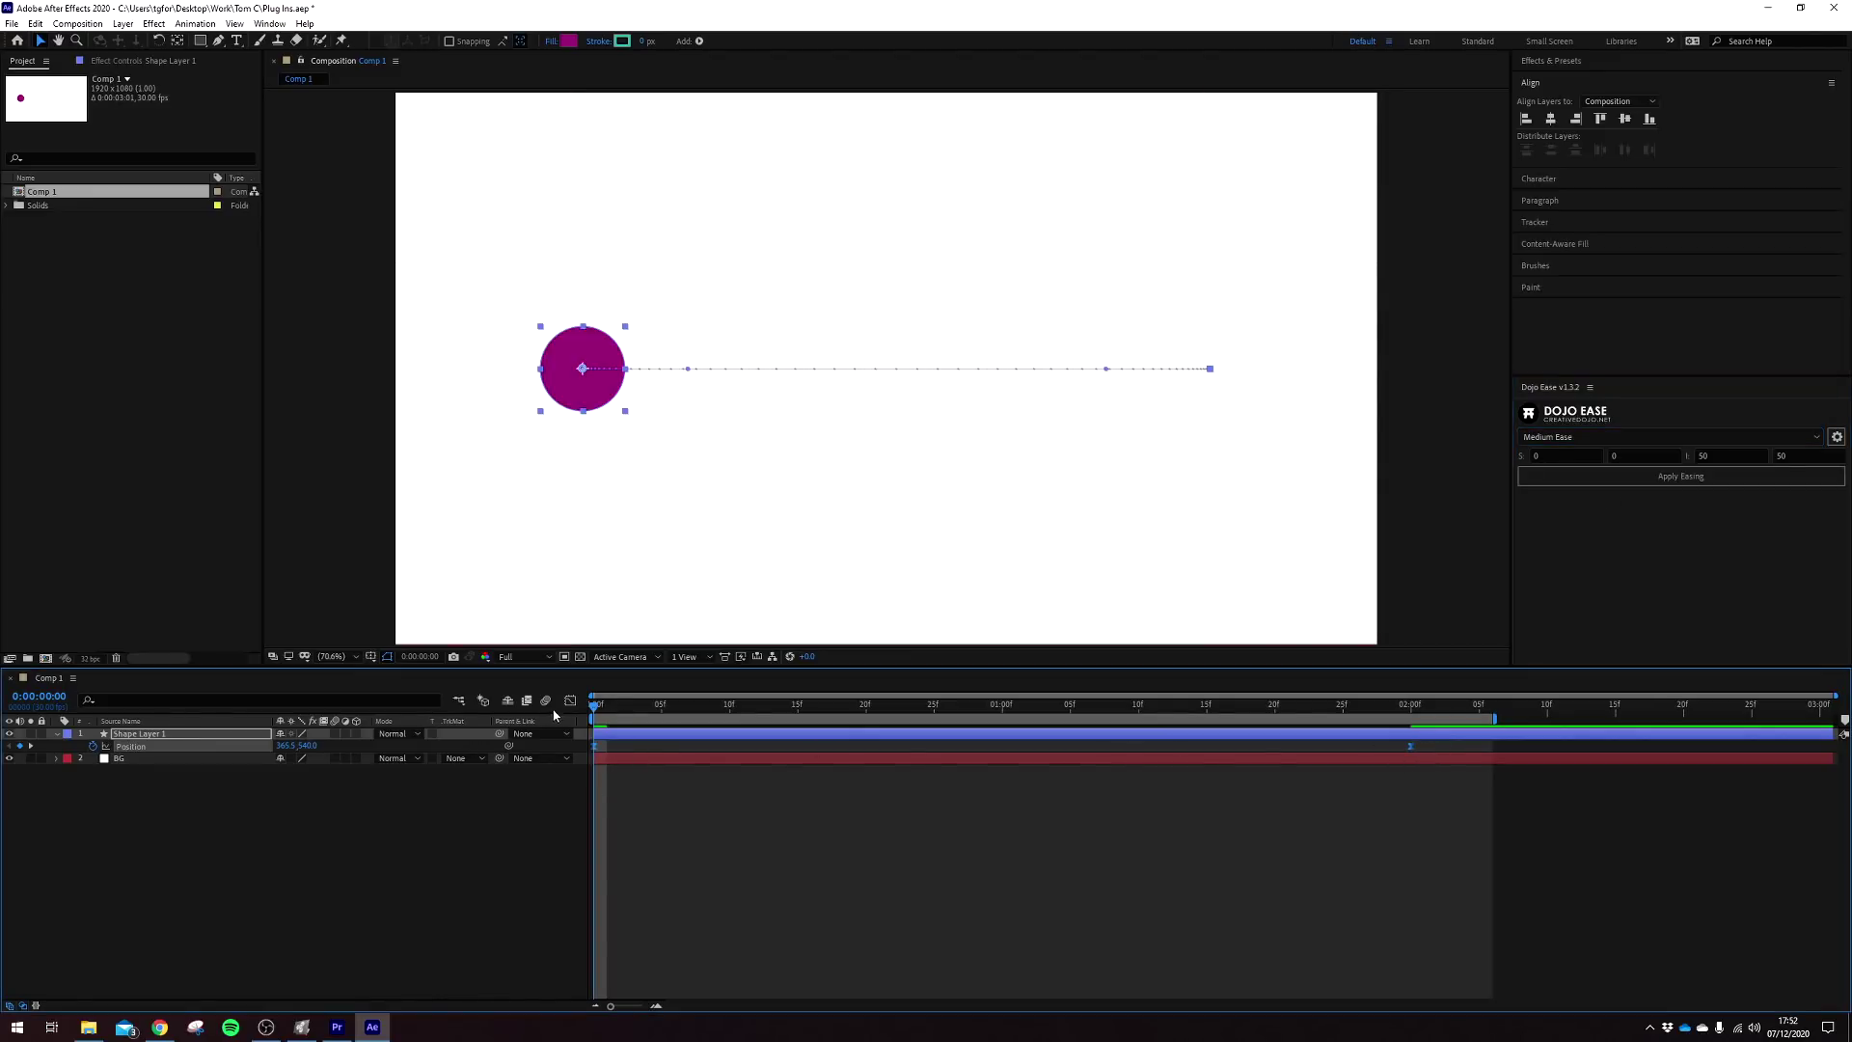
key(space)
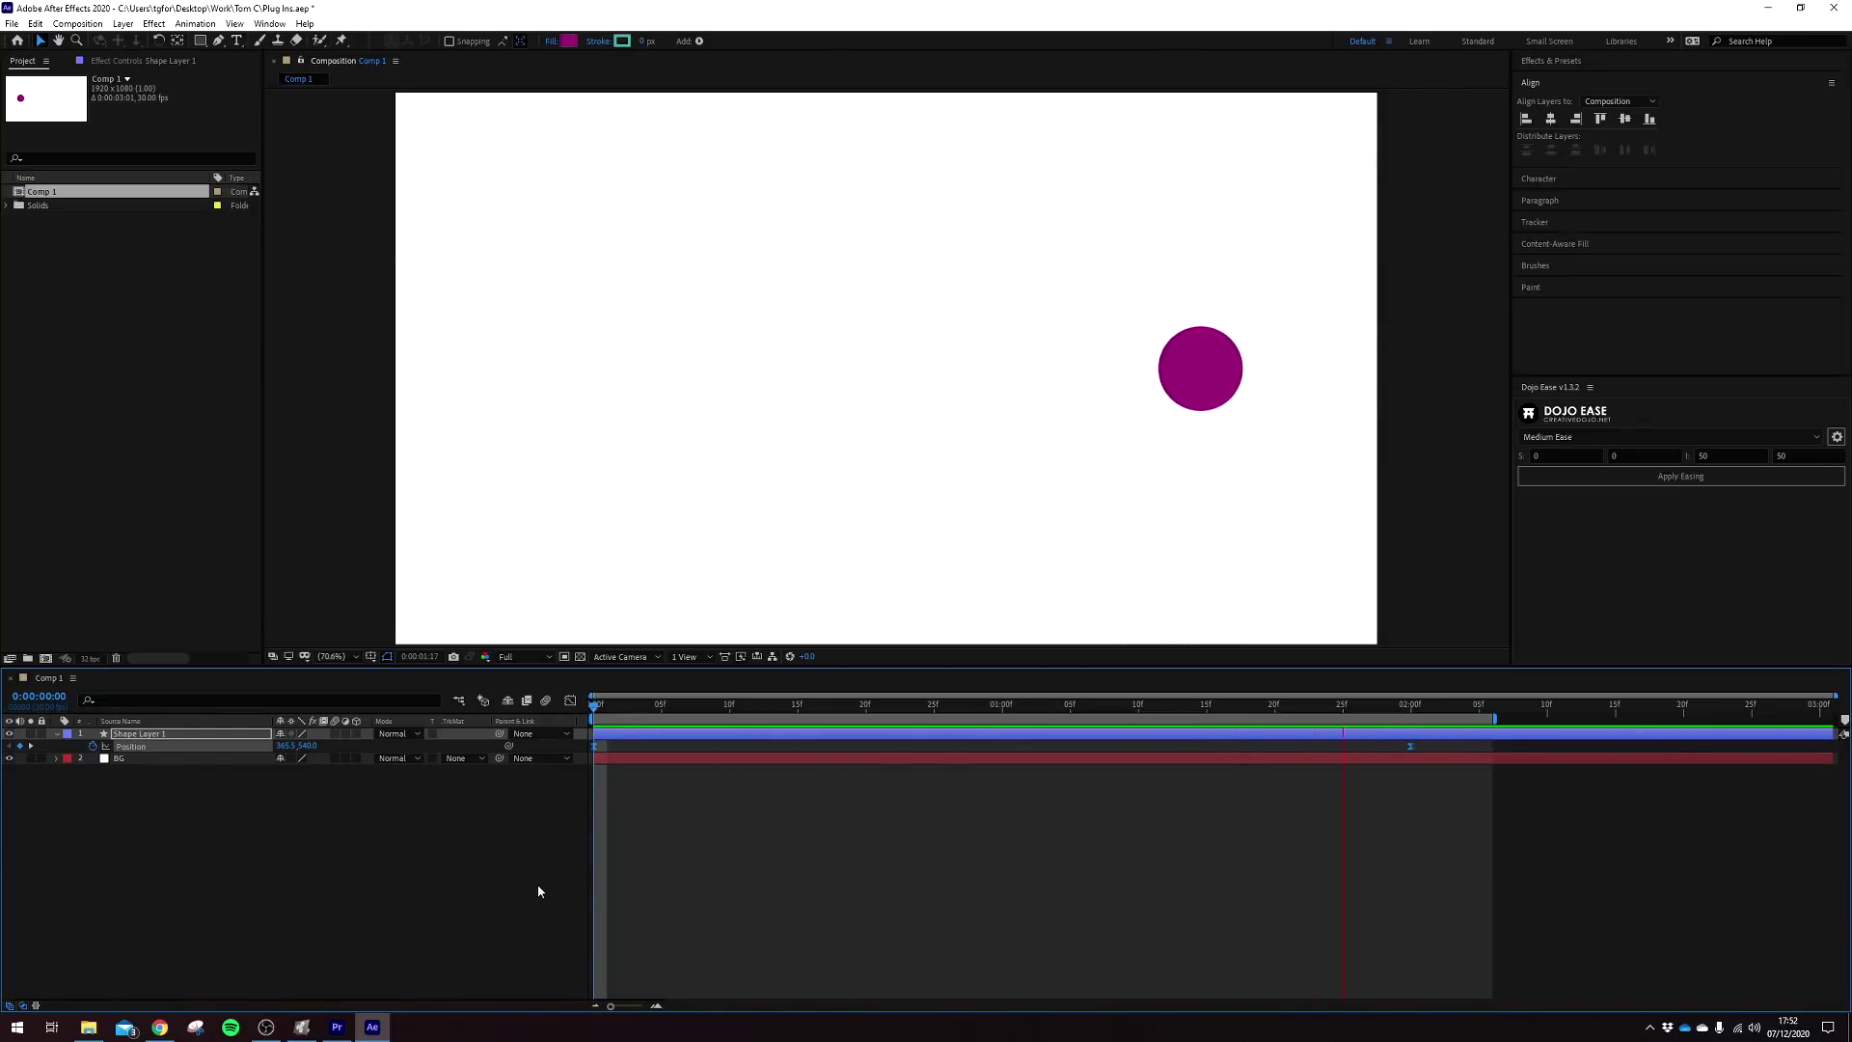
key(space)
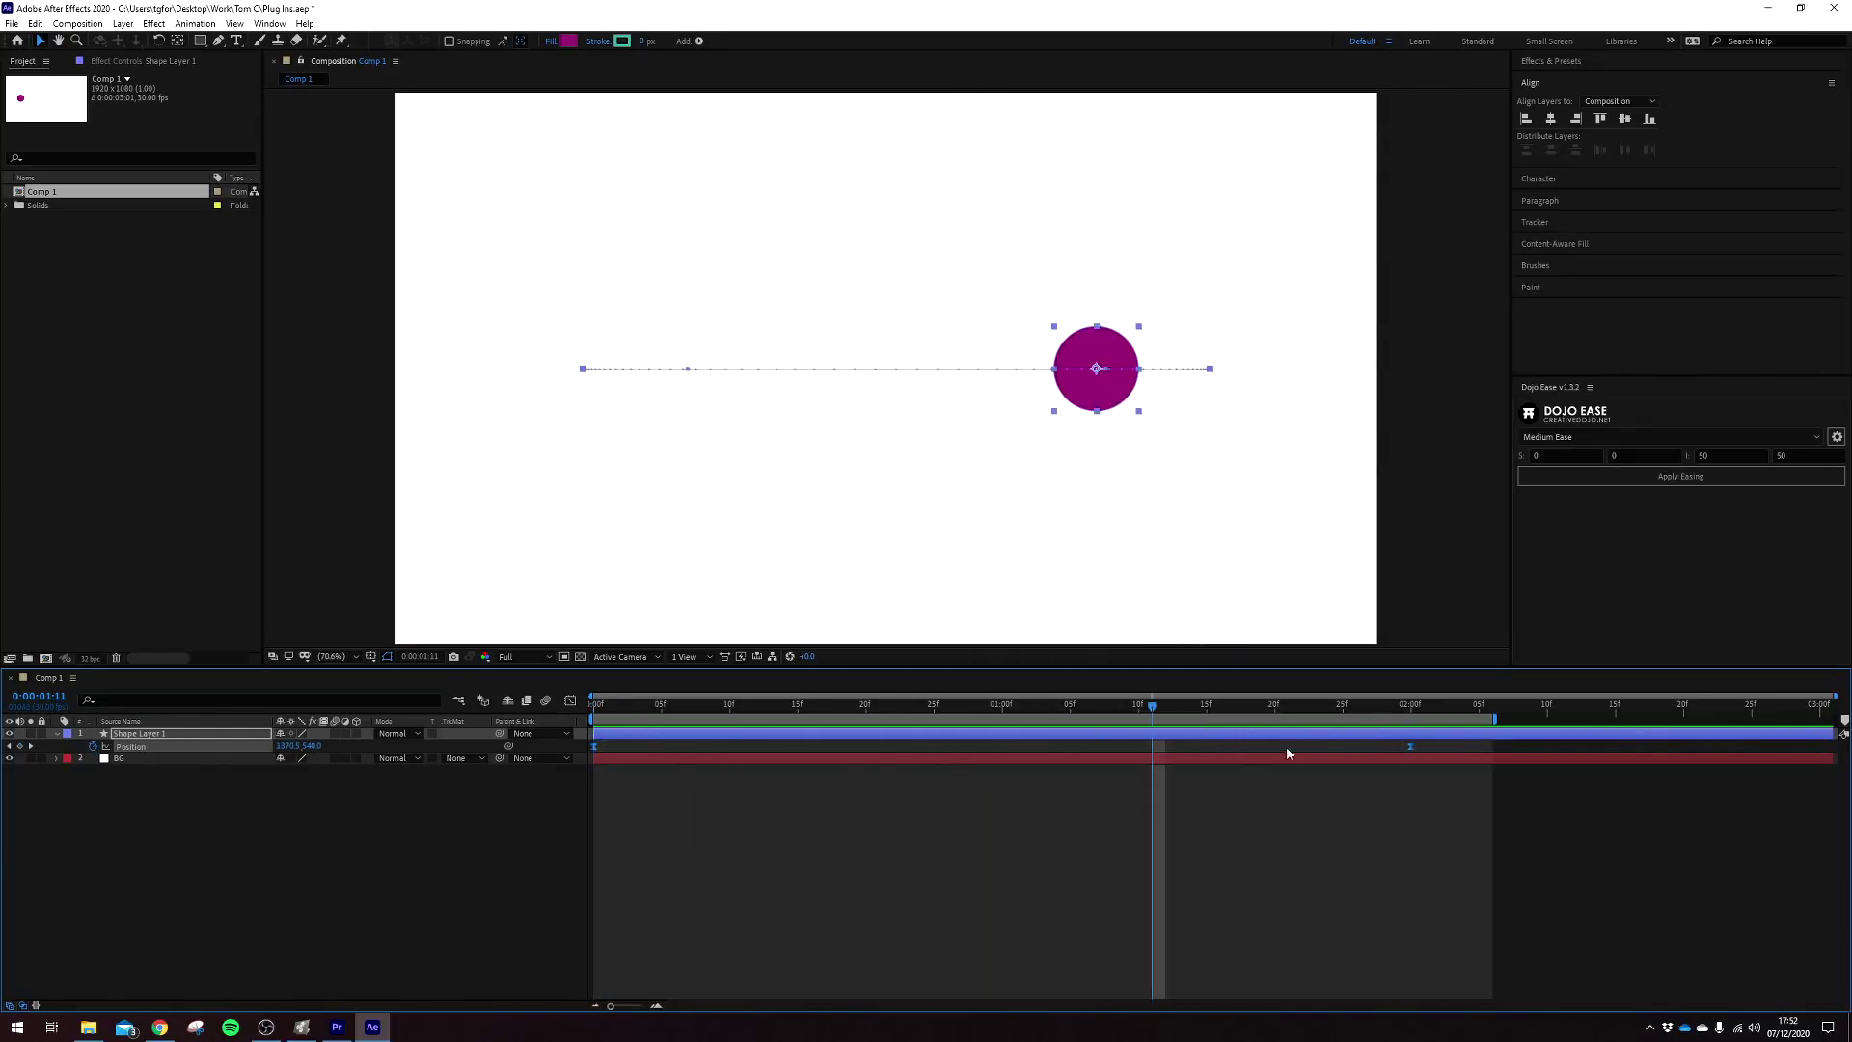
click(571, 702)
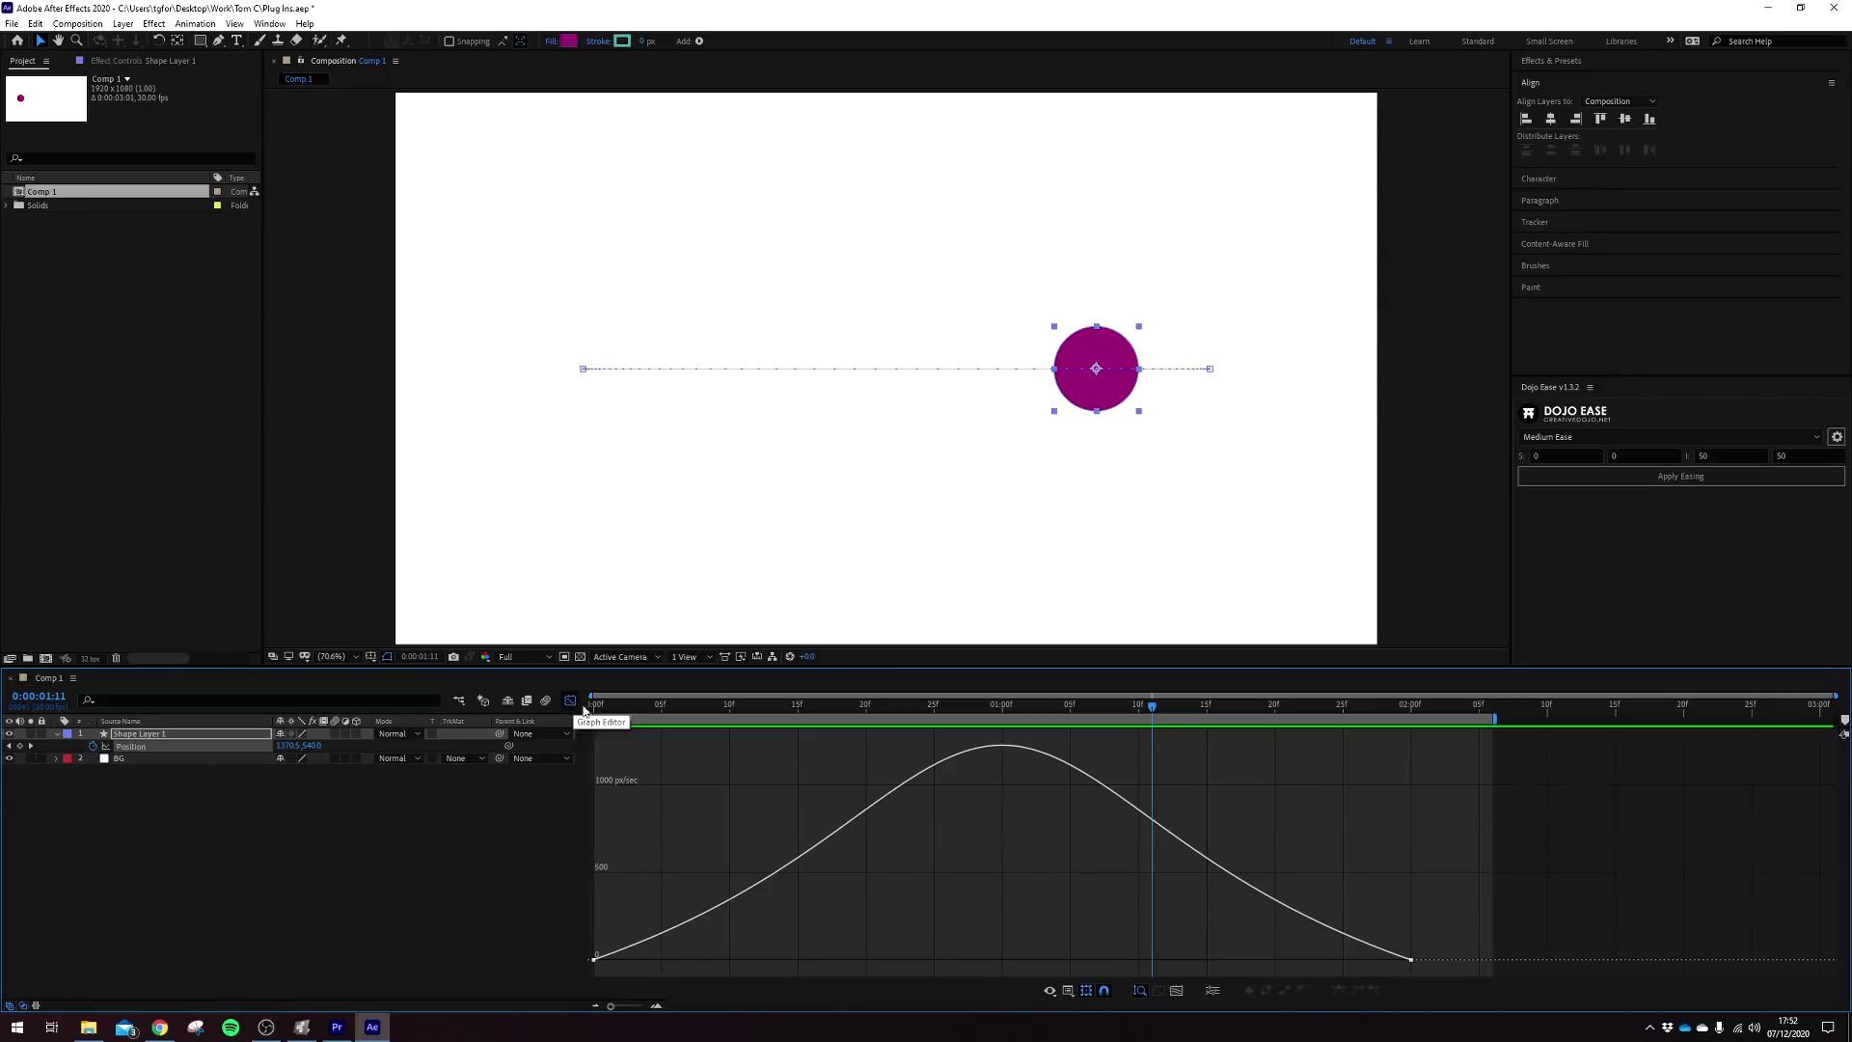
mouse_move(774, 712)
mouse_down()
mouse_move(593, 712)
mouse_move(976, 717)
mouse_move(1417, 757)
mouse_move(532, 772)
mouse_up()
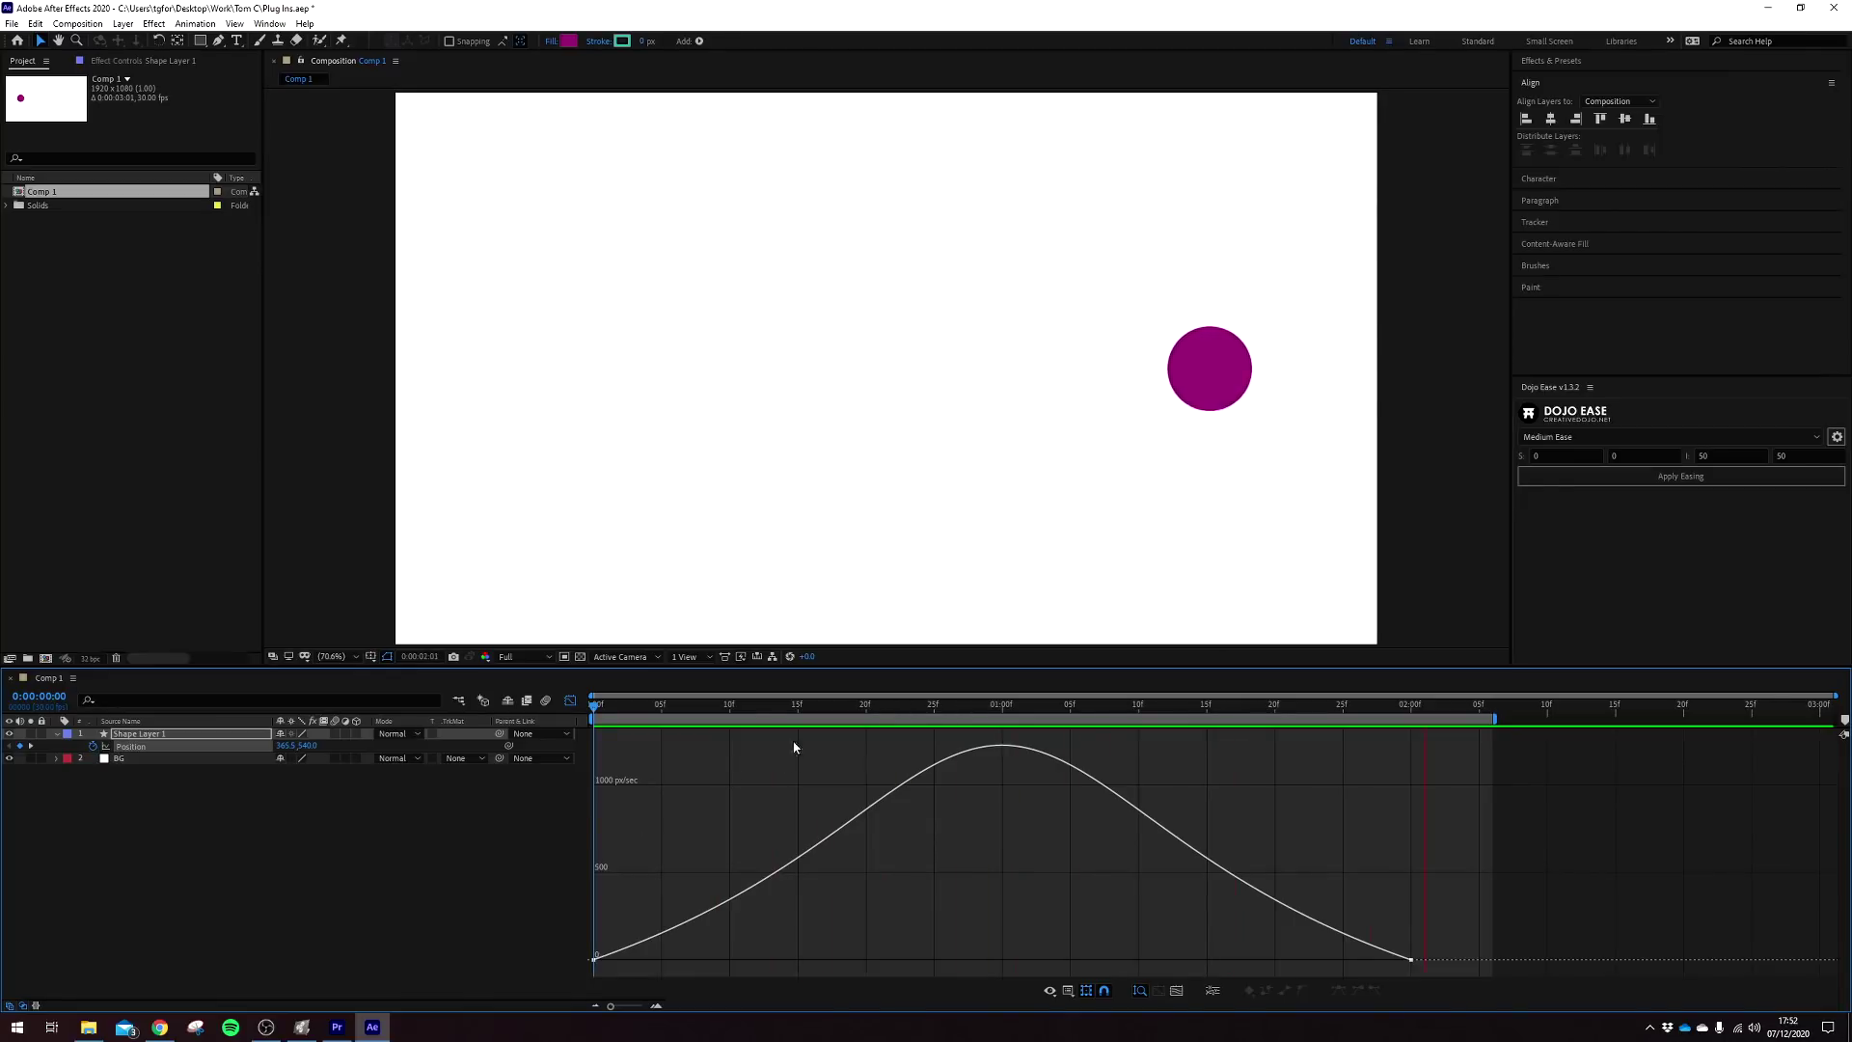
Stop the preview, return to layer bars, and pick Strong Ease in Dojo Ease
key(space)
click(570, 700)
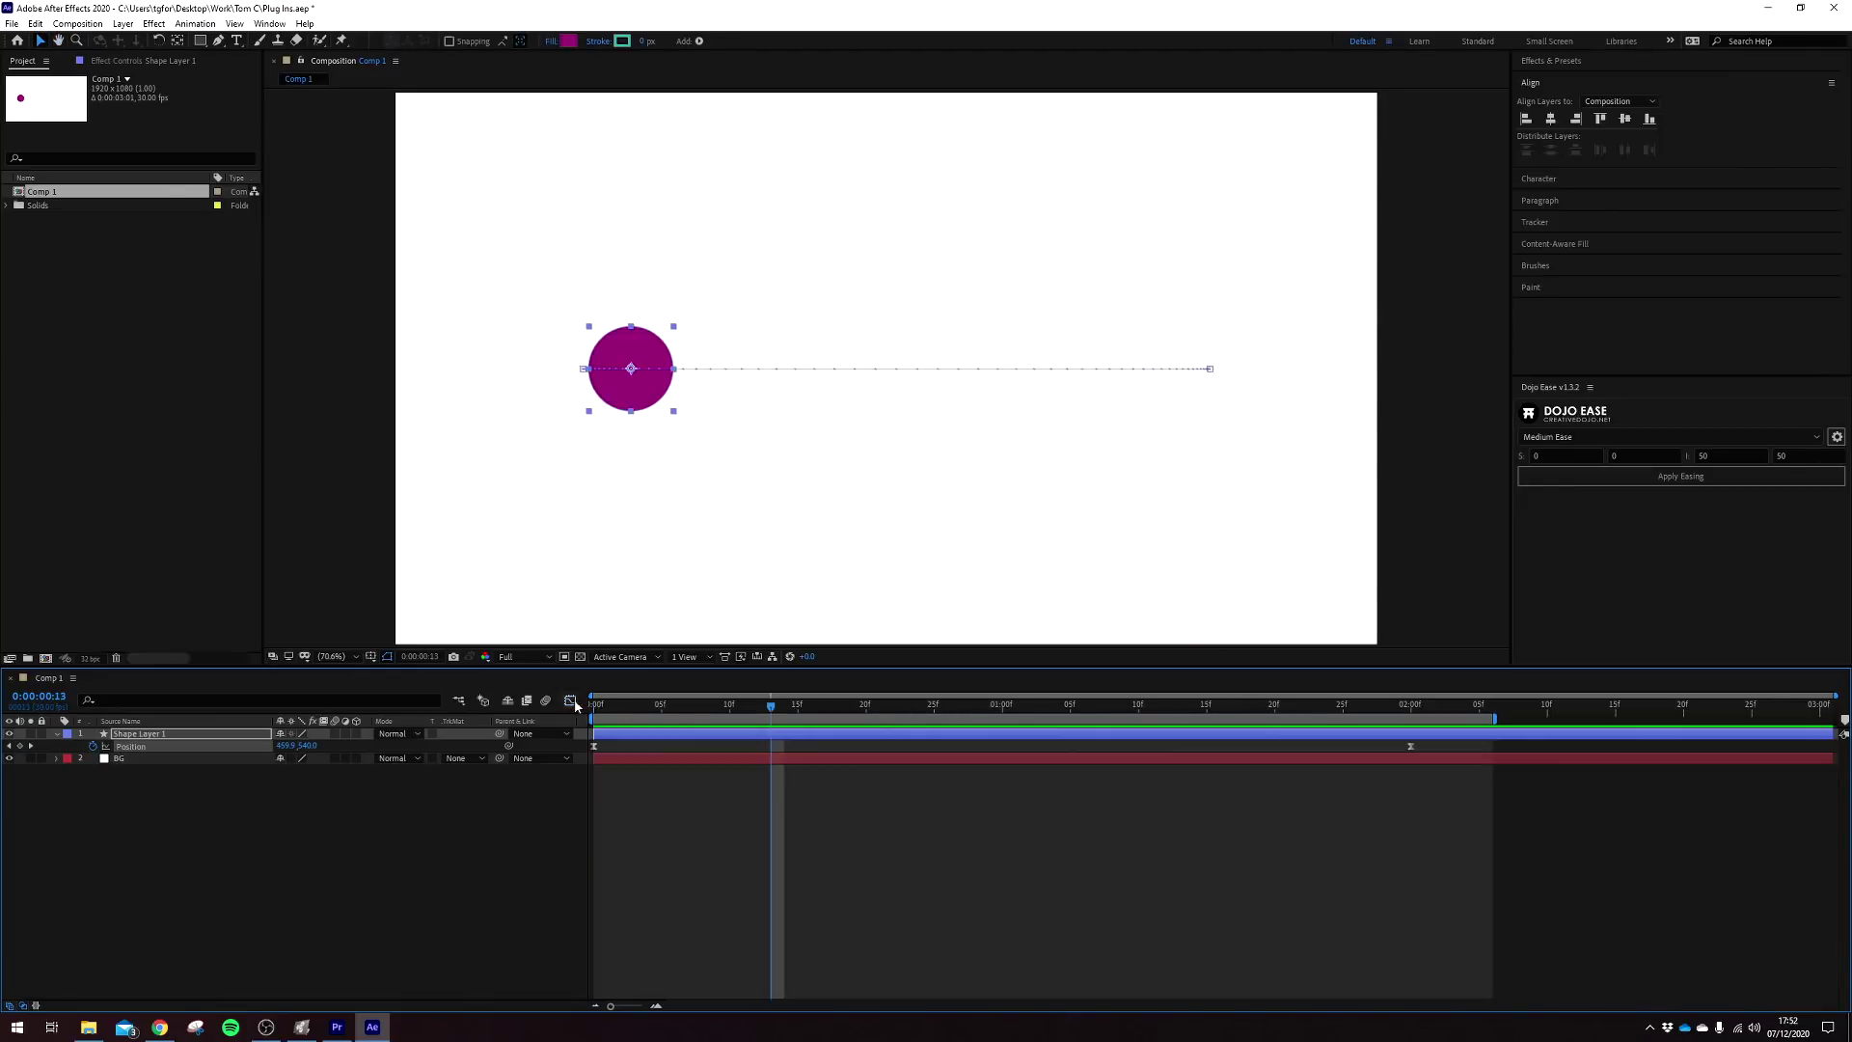
click(1589, 437)
click(1465, 521)
Apply Strong Ease to both keyframes in the speed graph, preview, and open Dojo Ease settings
click(1497, 785)
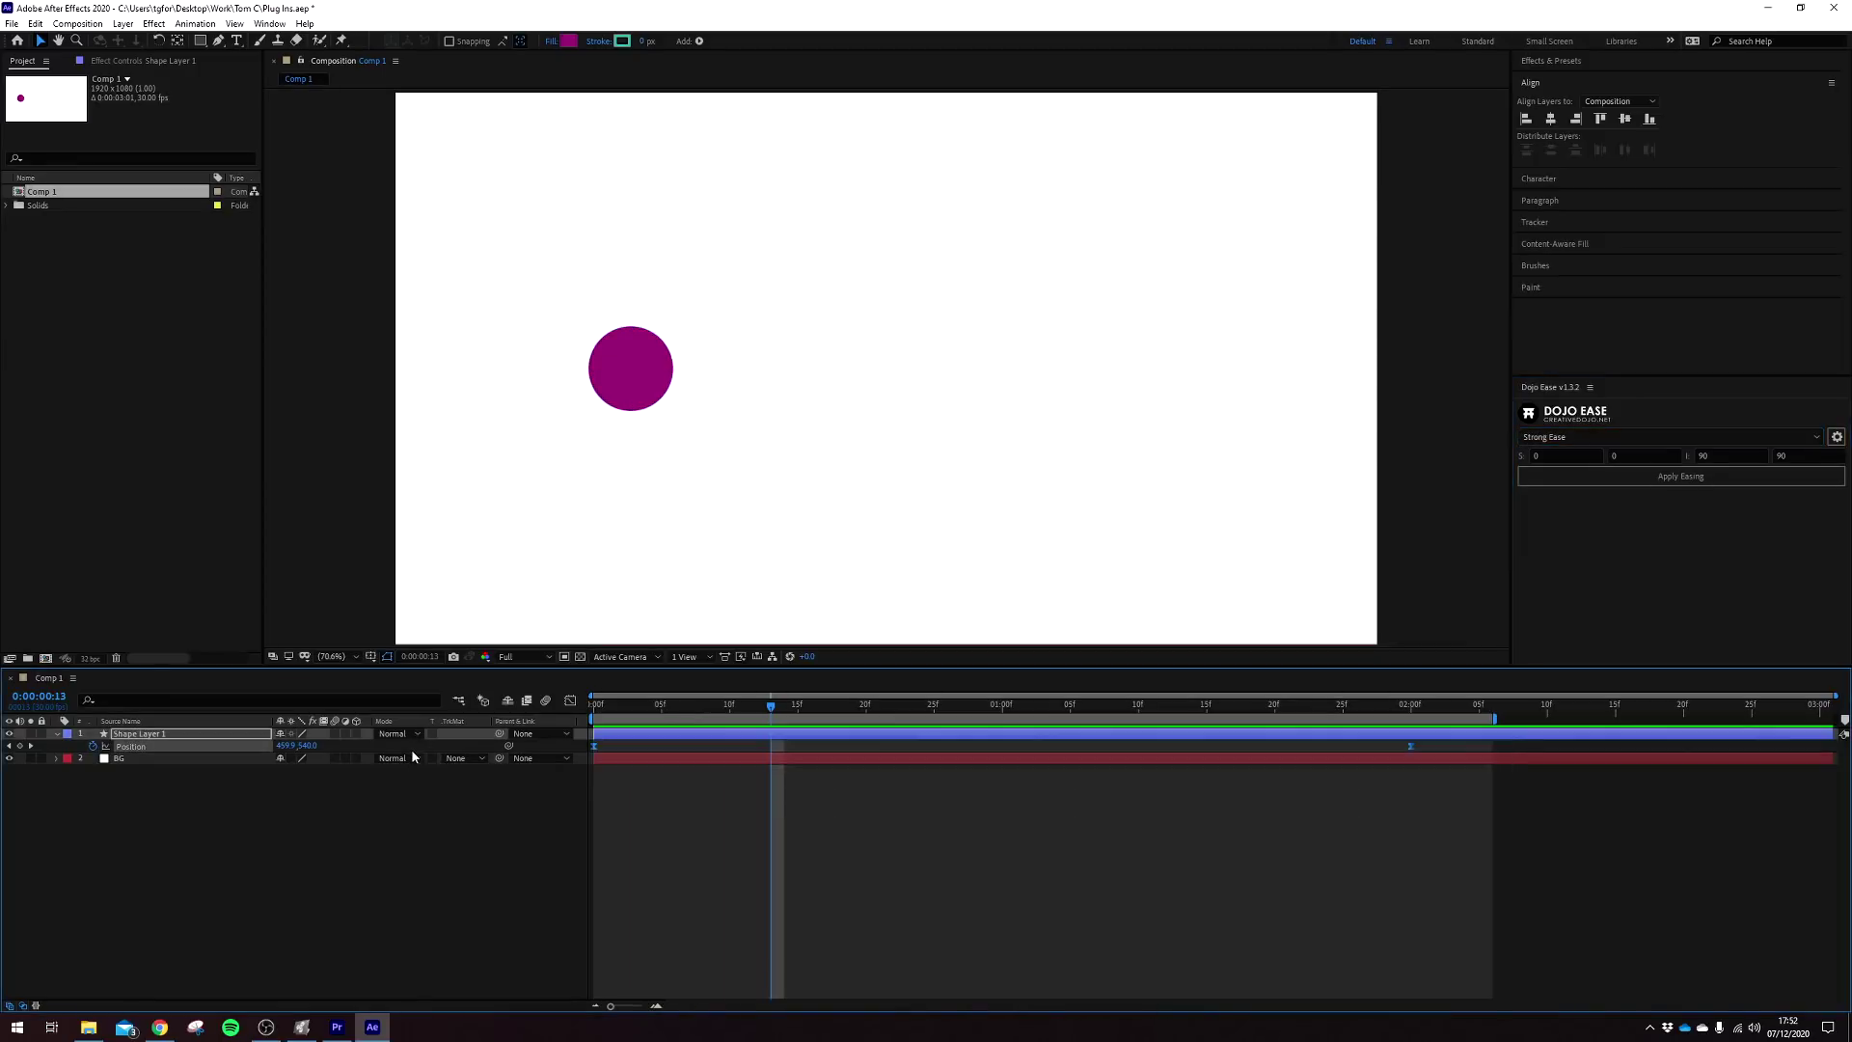
click(571, 702)
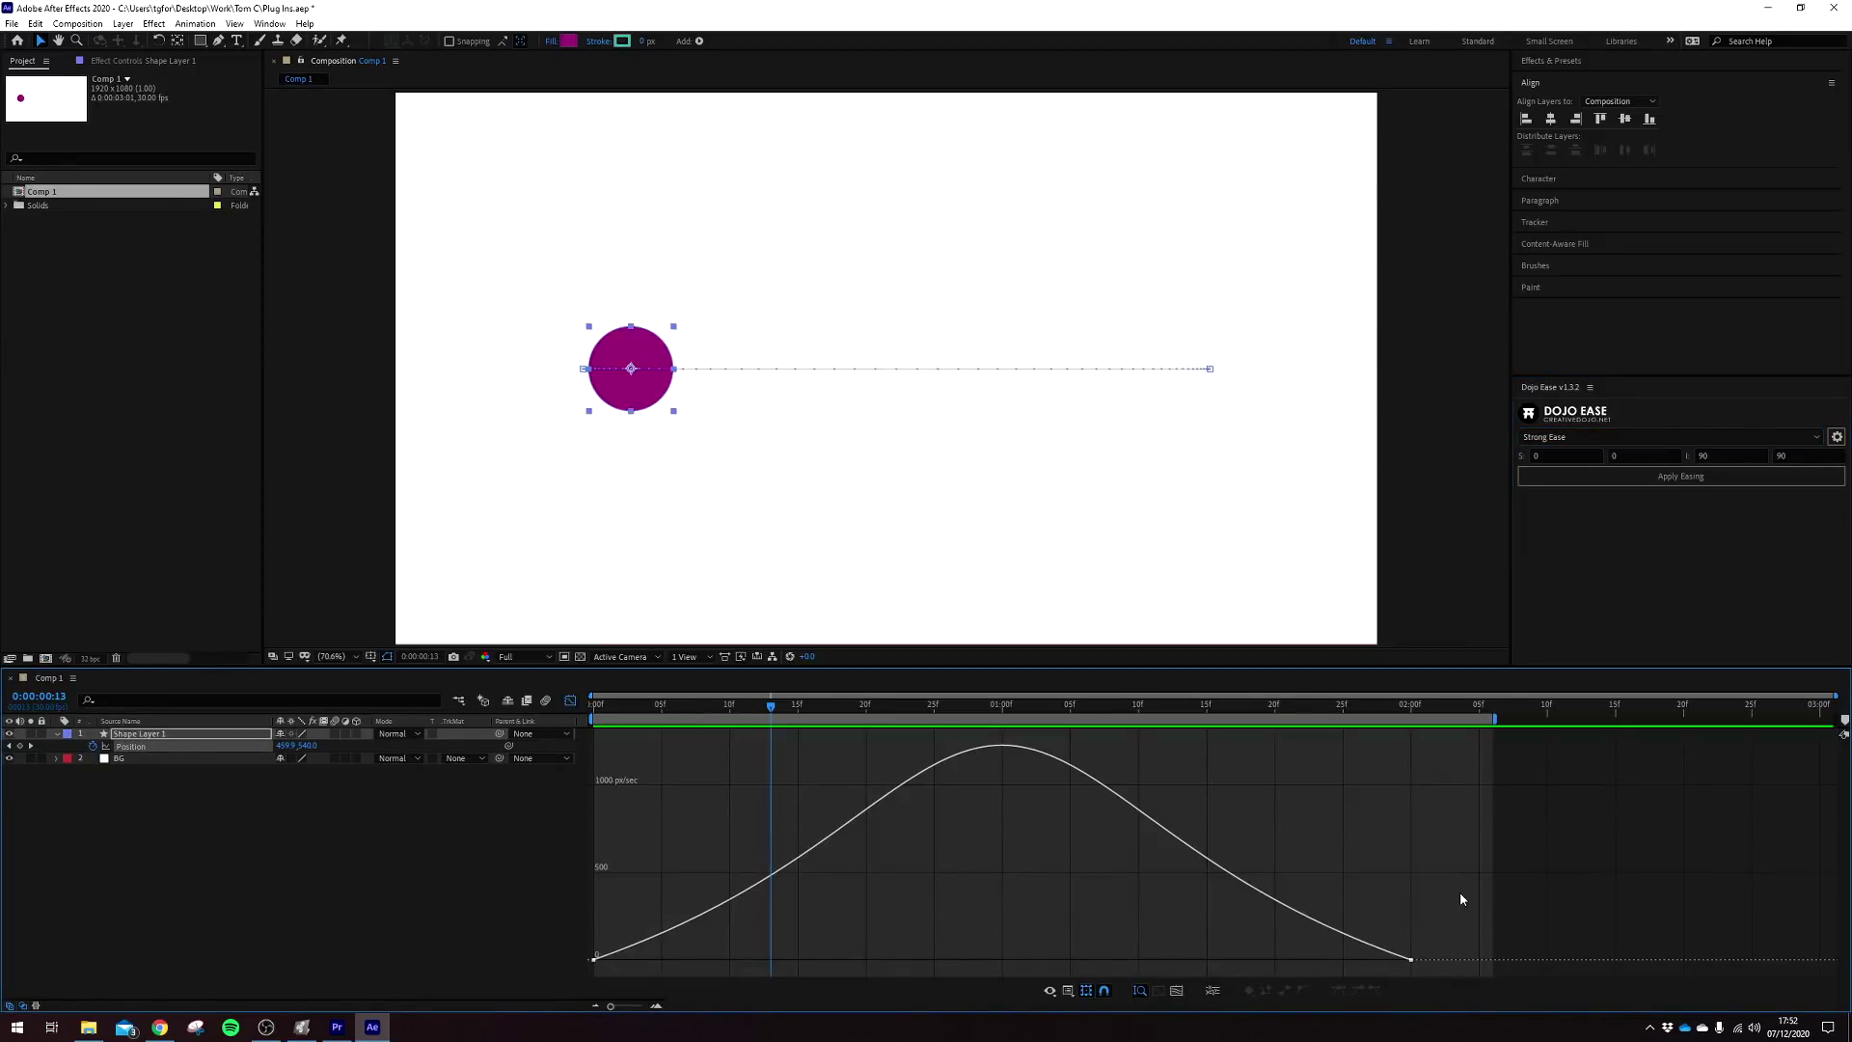
drag(1462, 898, 581, 967)
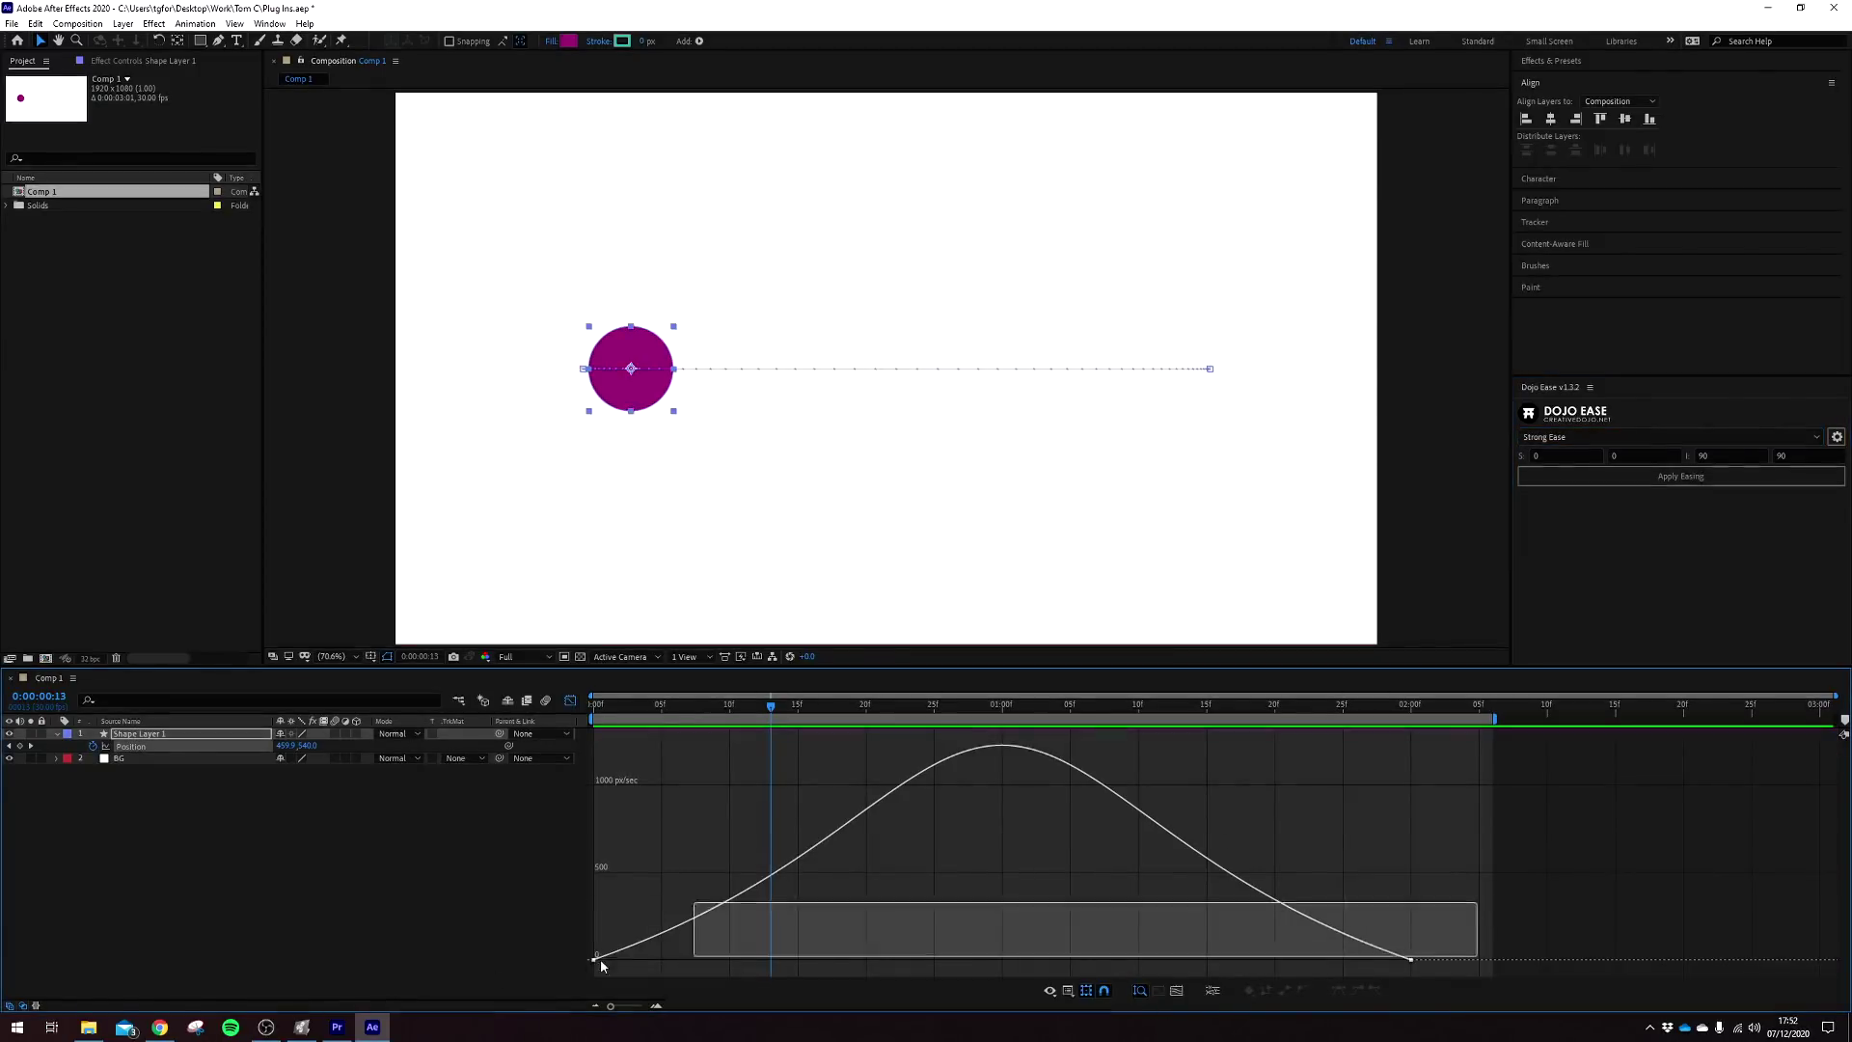
click(1586, 478)
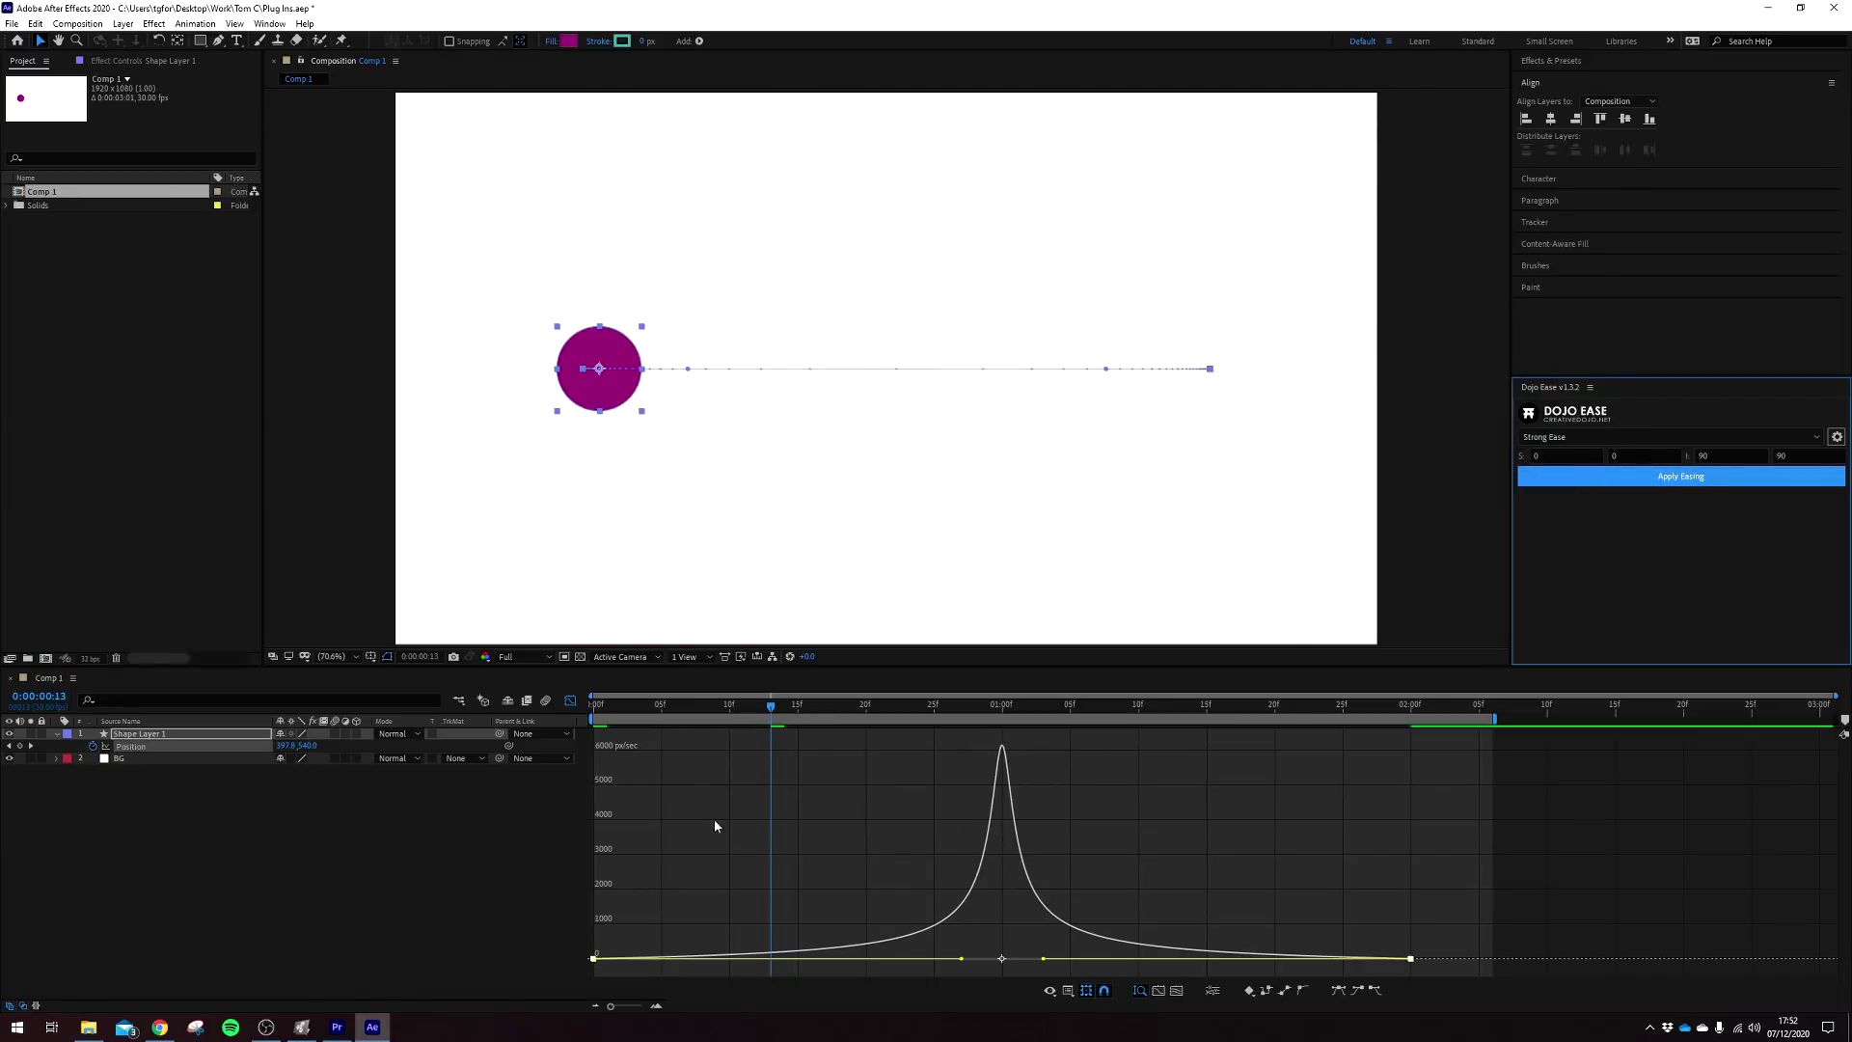
drag(781, 716, 648, 713)
key(space)
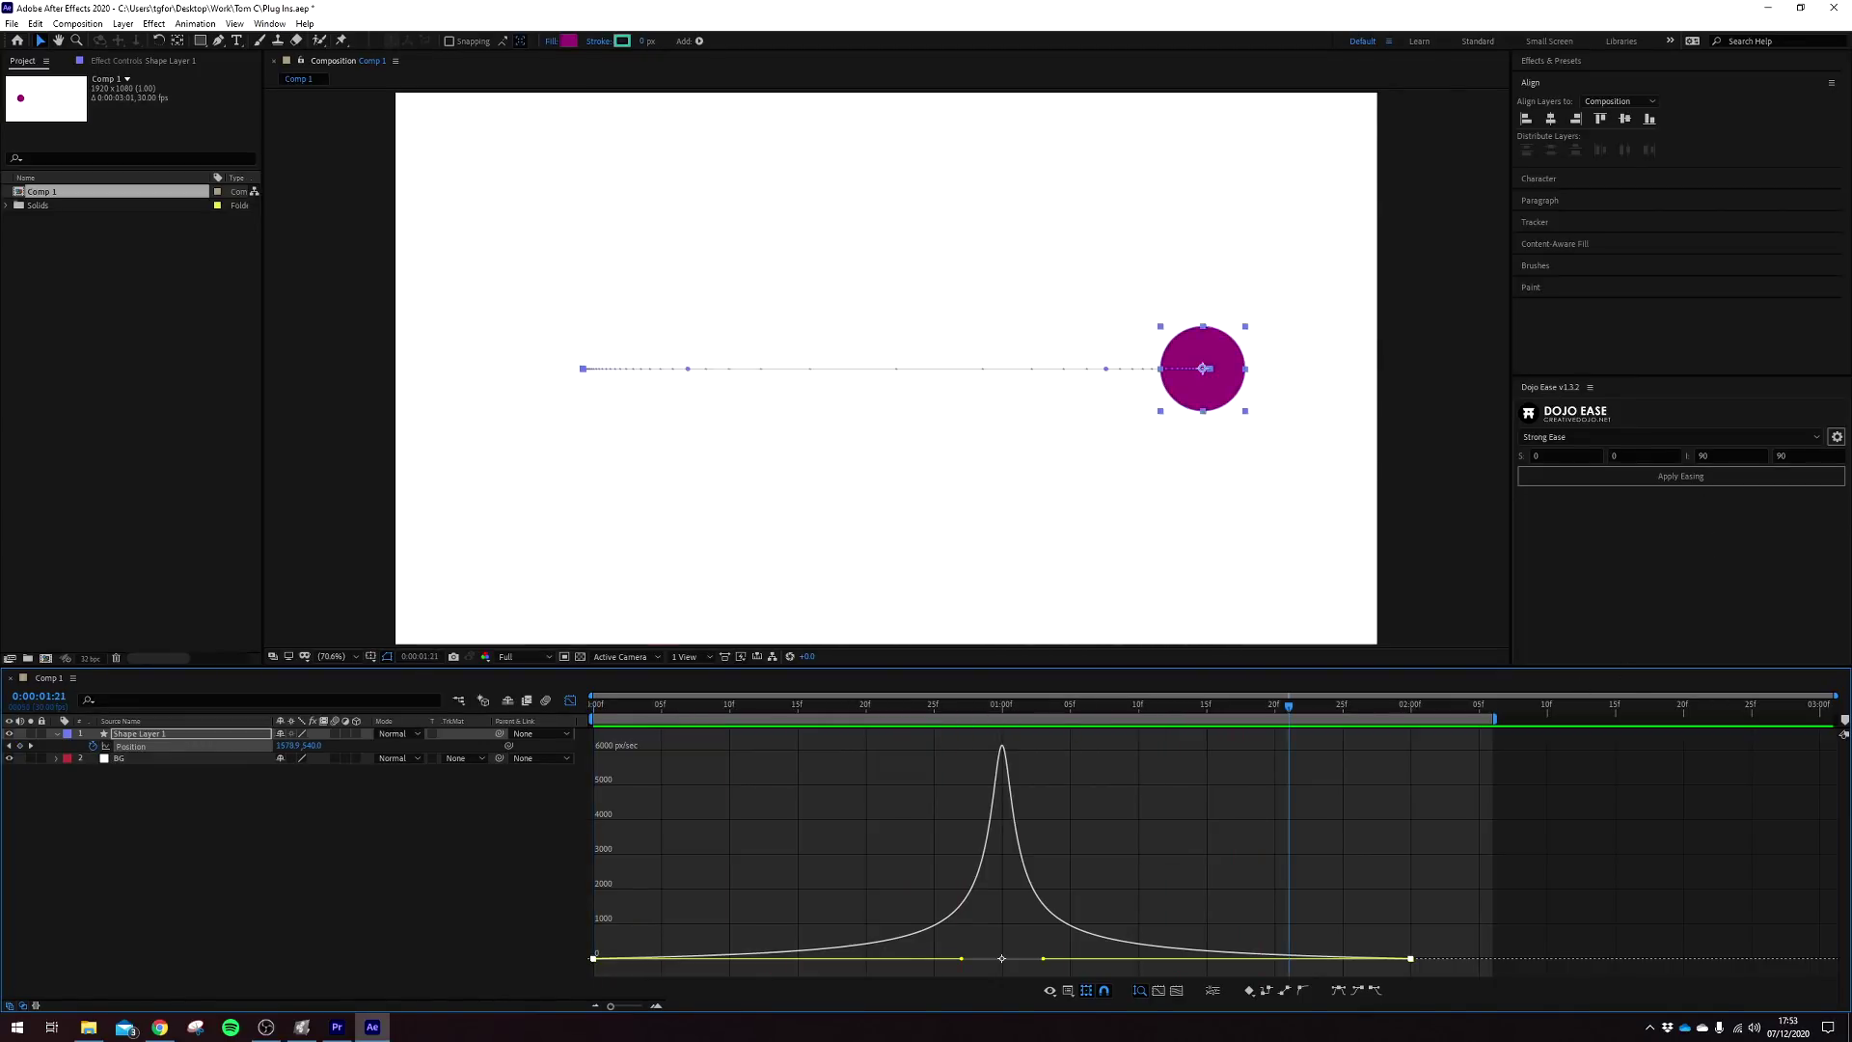
click(1836, 437)
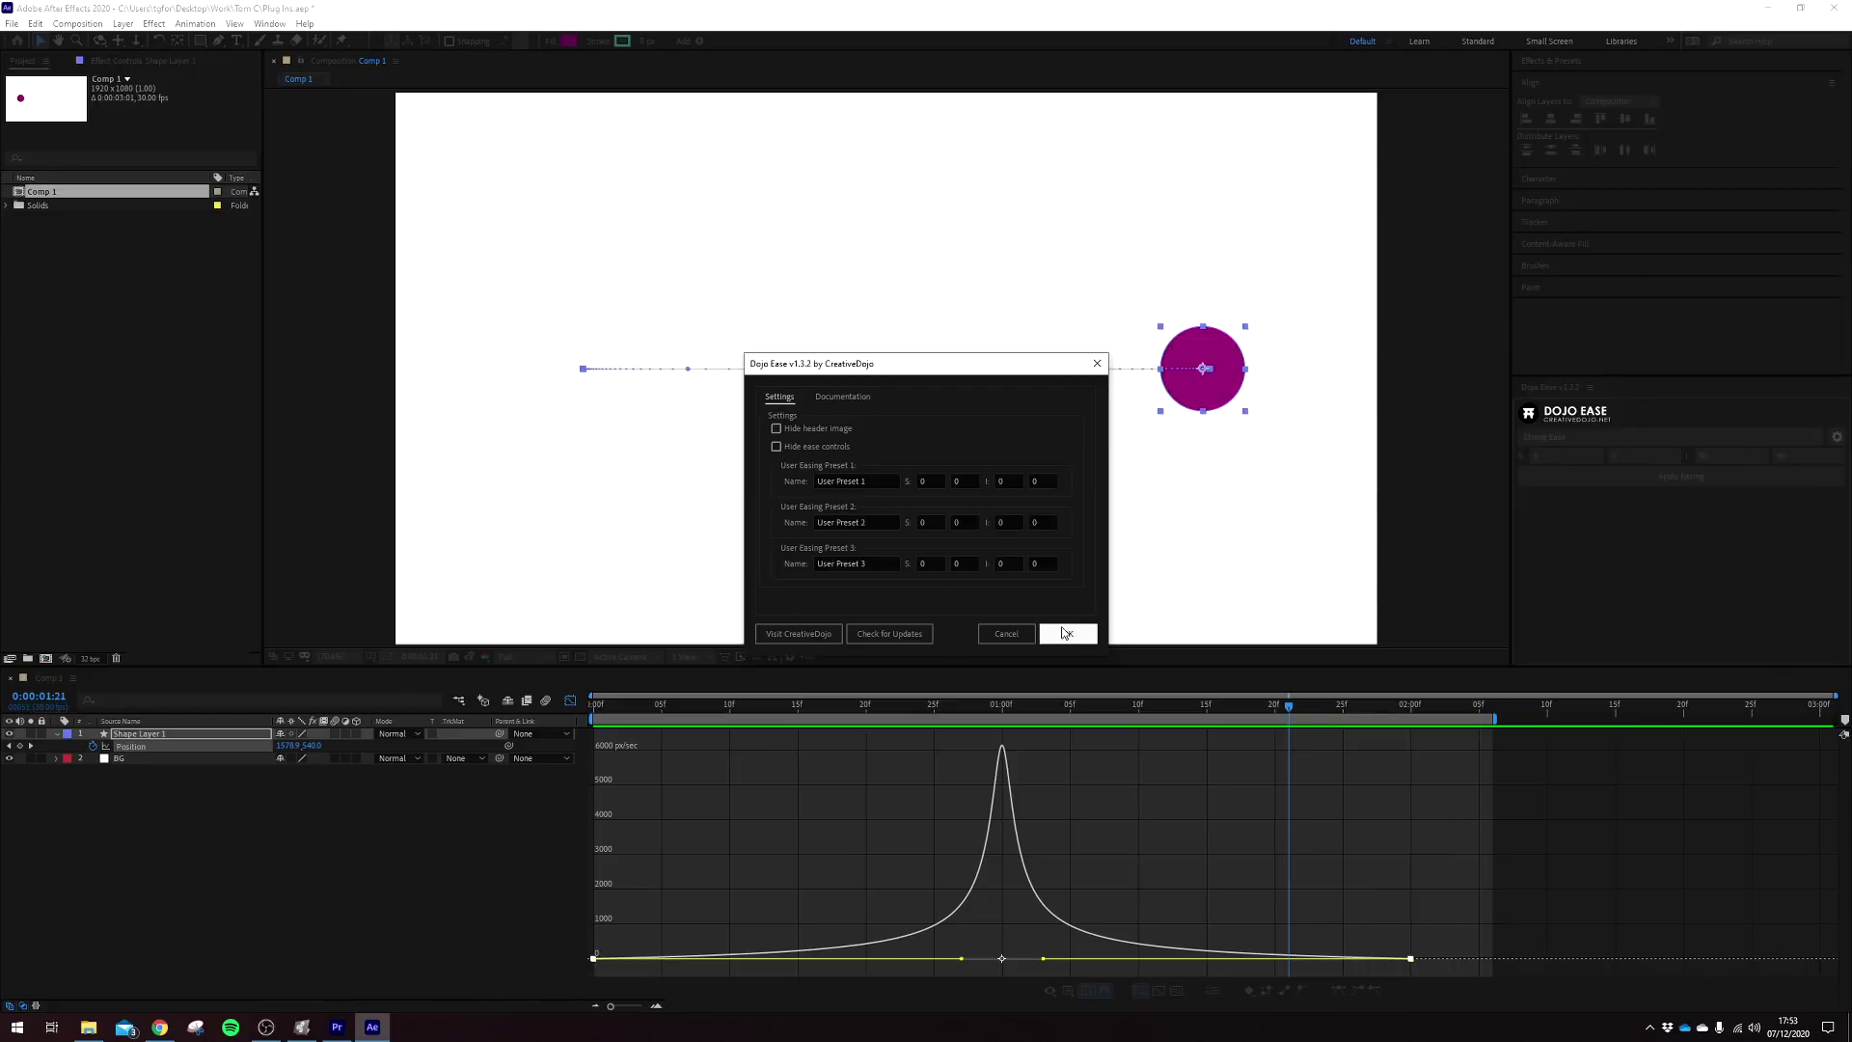
Reset the Position keyframes to linear, apply the Overshoot easing, and preview it
mouse_move(1459, 786)
mouse_down()
mouse_move(907, 738)
mouse_move(558, 746)
mouse_up()
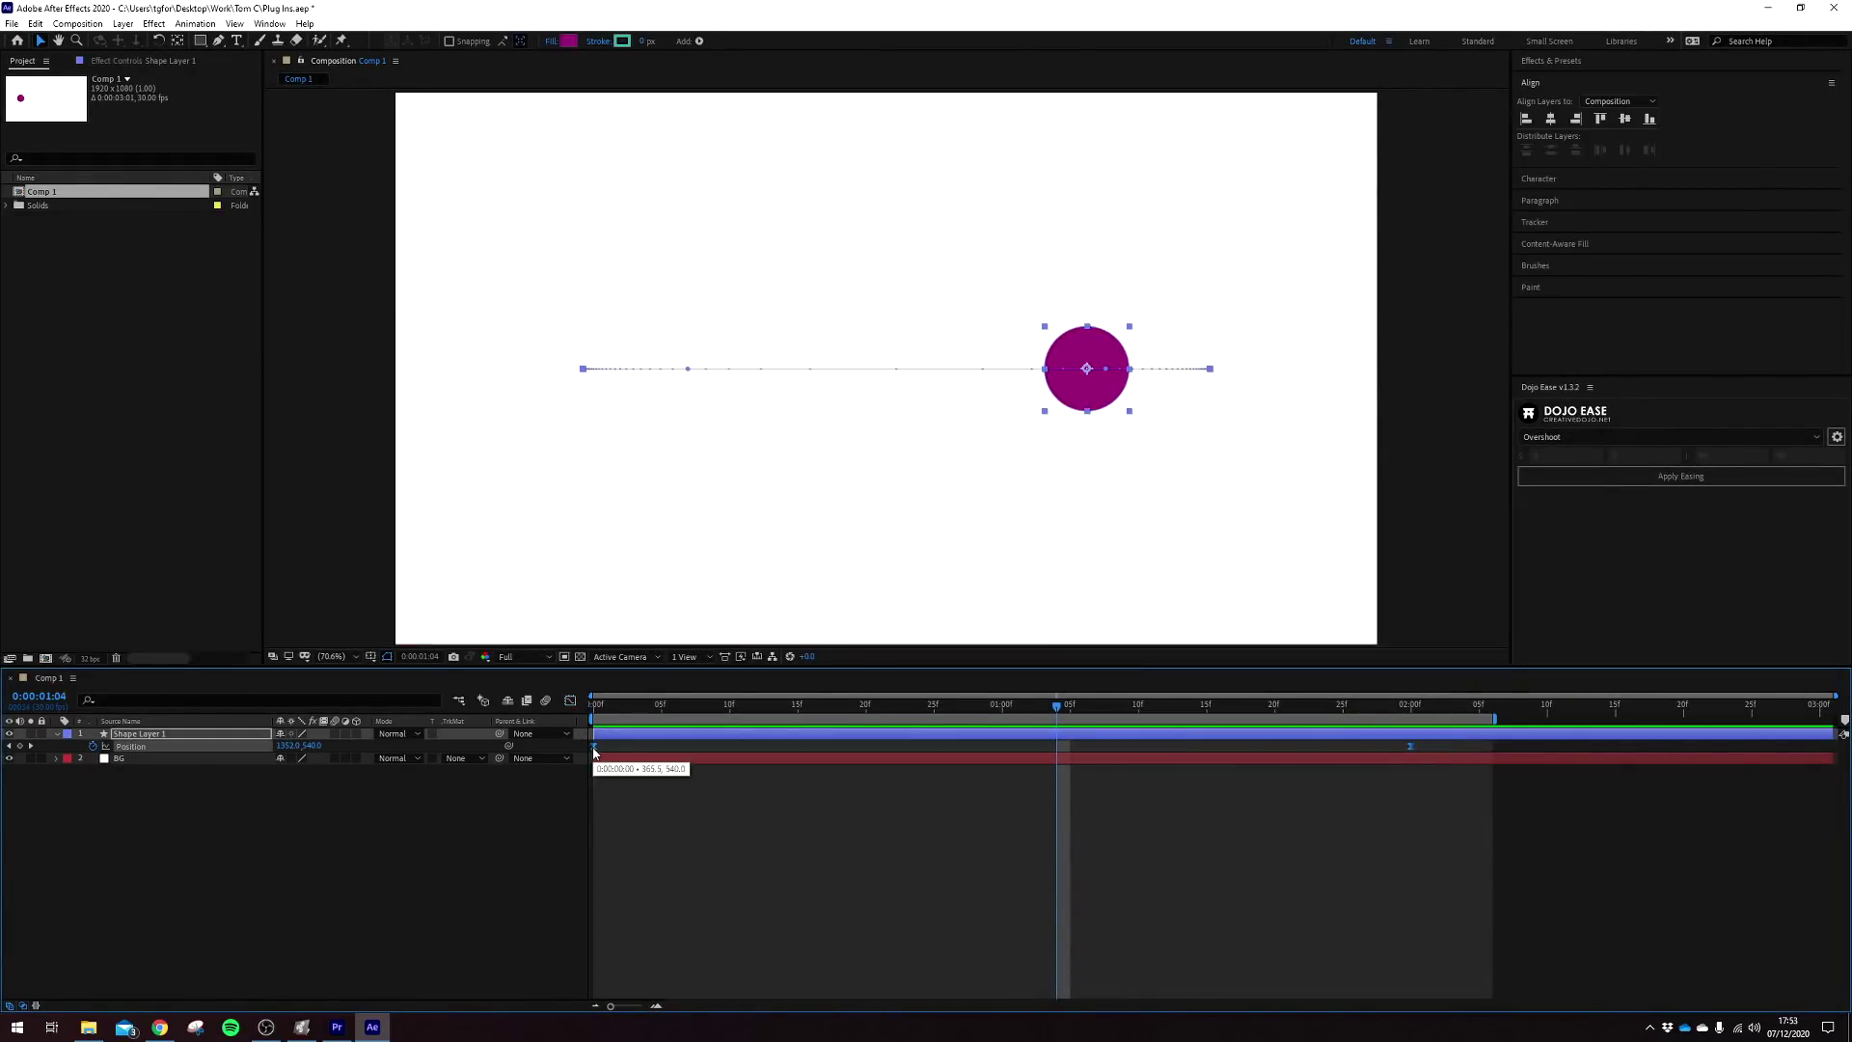
ctrl+click(593, 748)
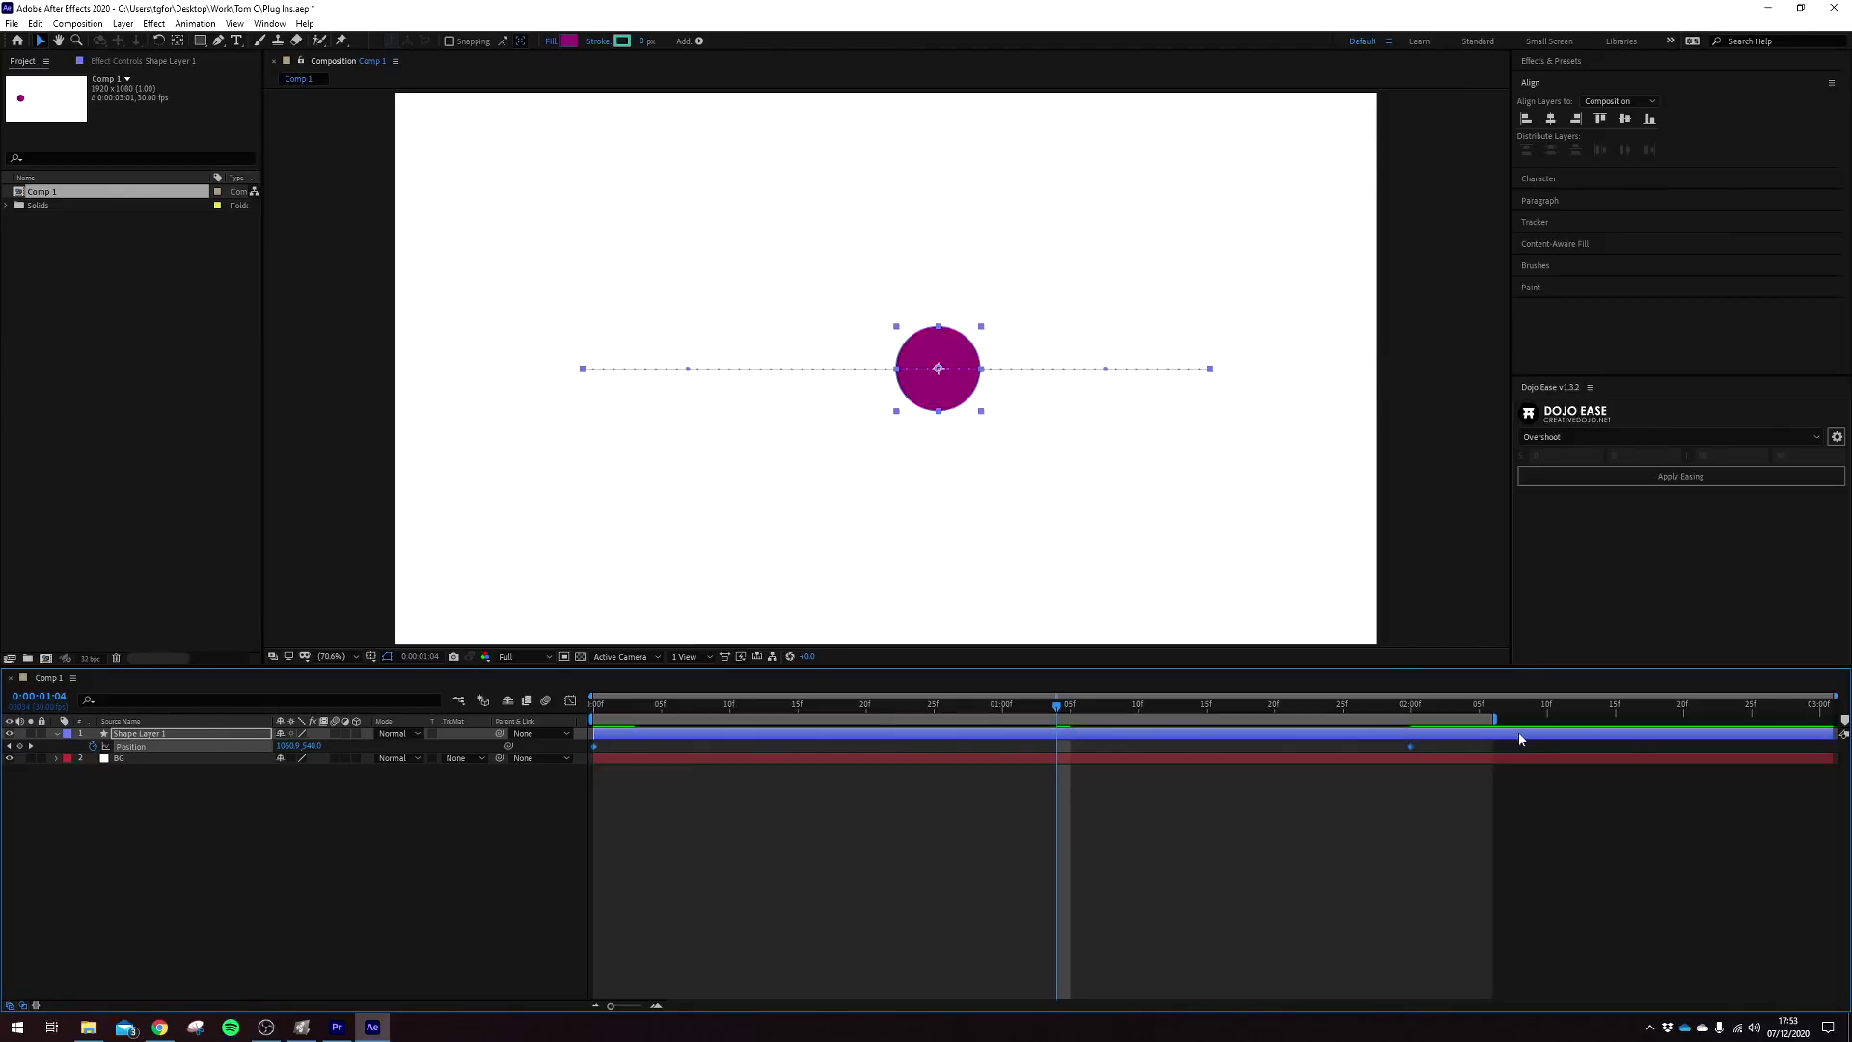
drag(1449, 772, 642, 736)
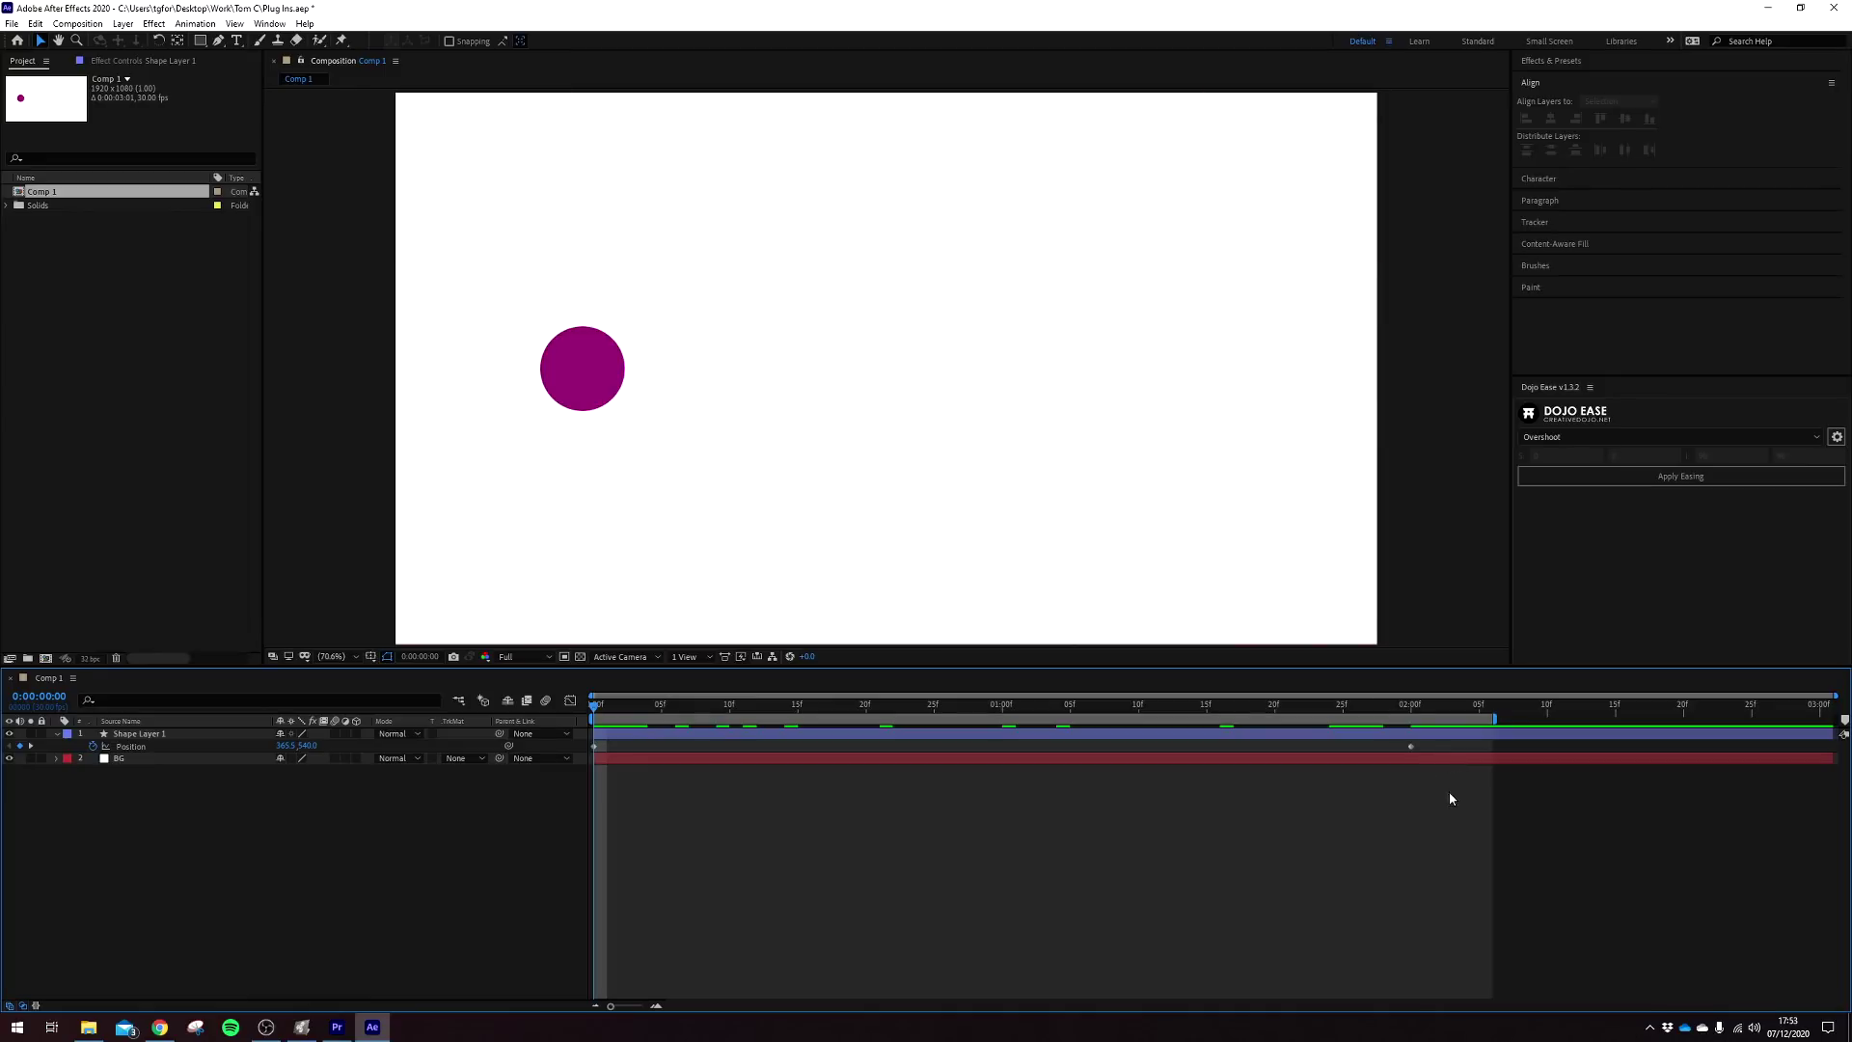
drag(1450, 798, 577, 719)
click(1598, 474)
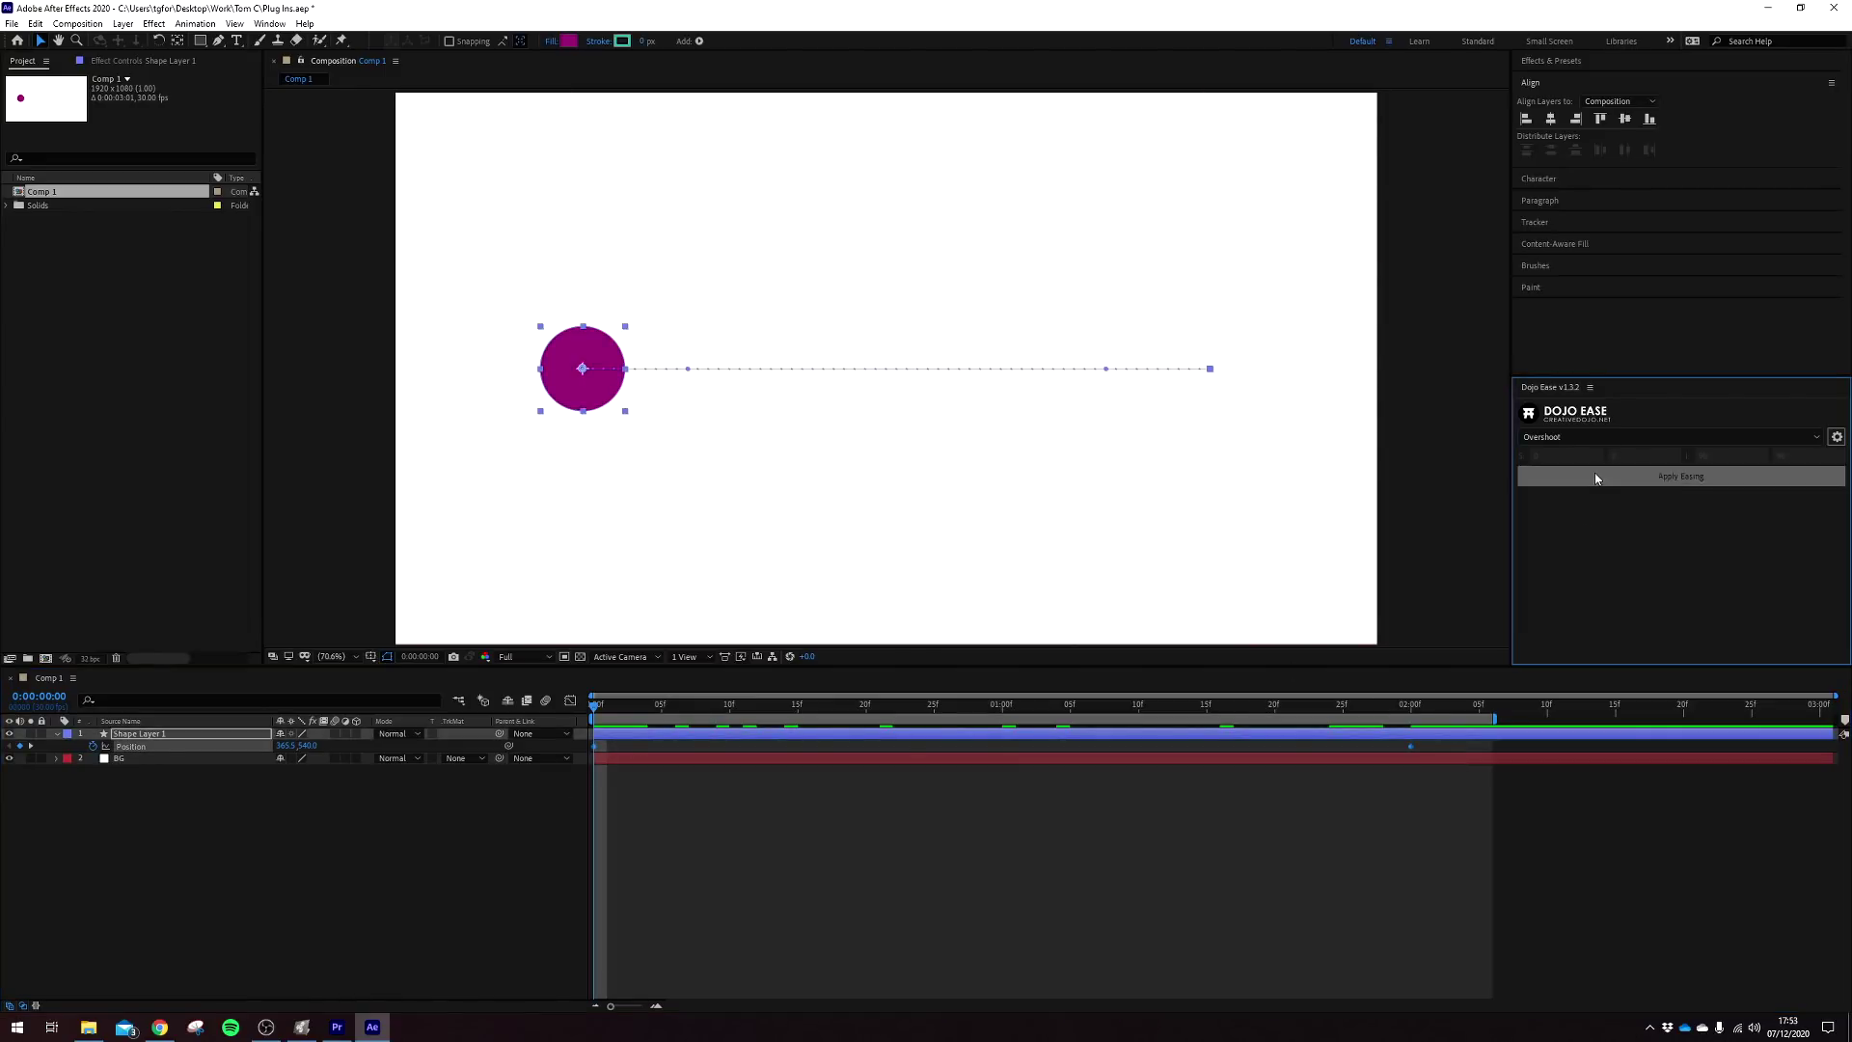
key(space)
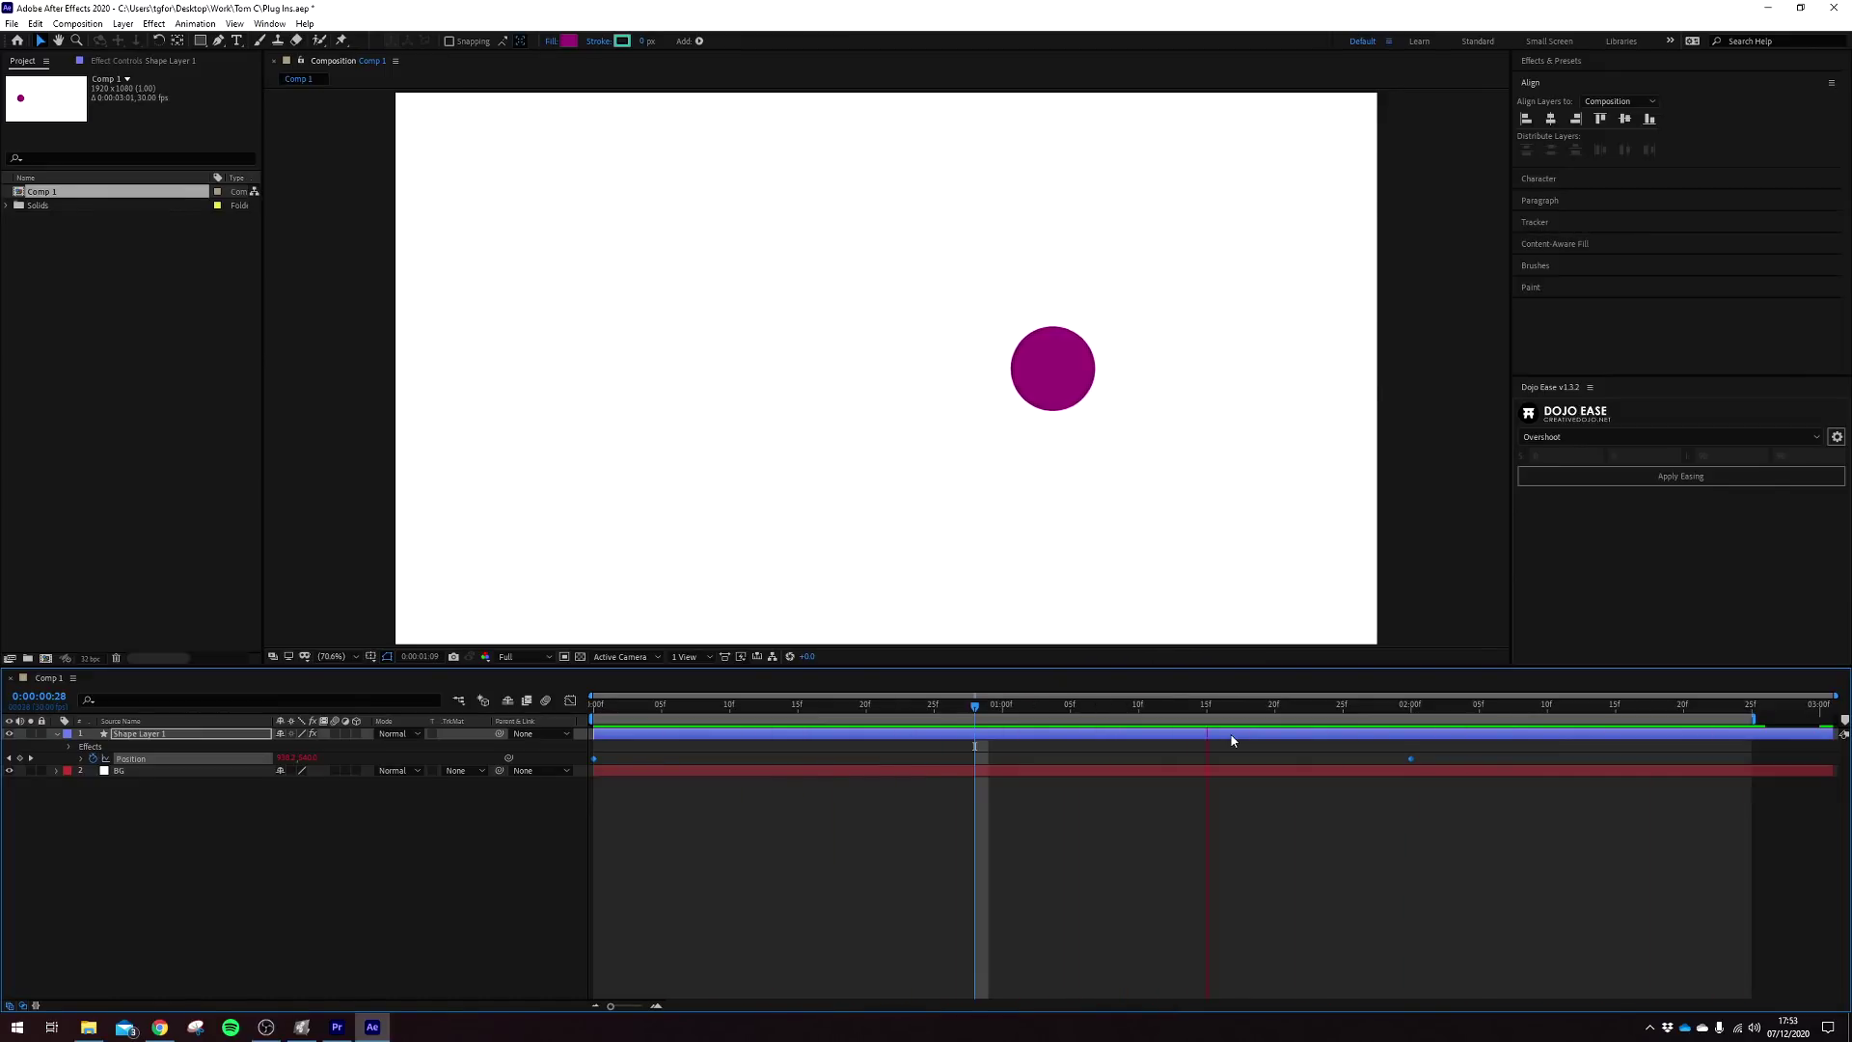
drag(1413, 704, 1263, 705)
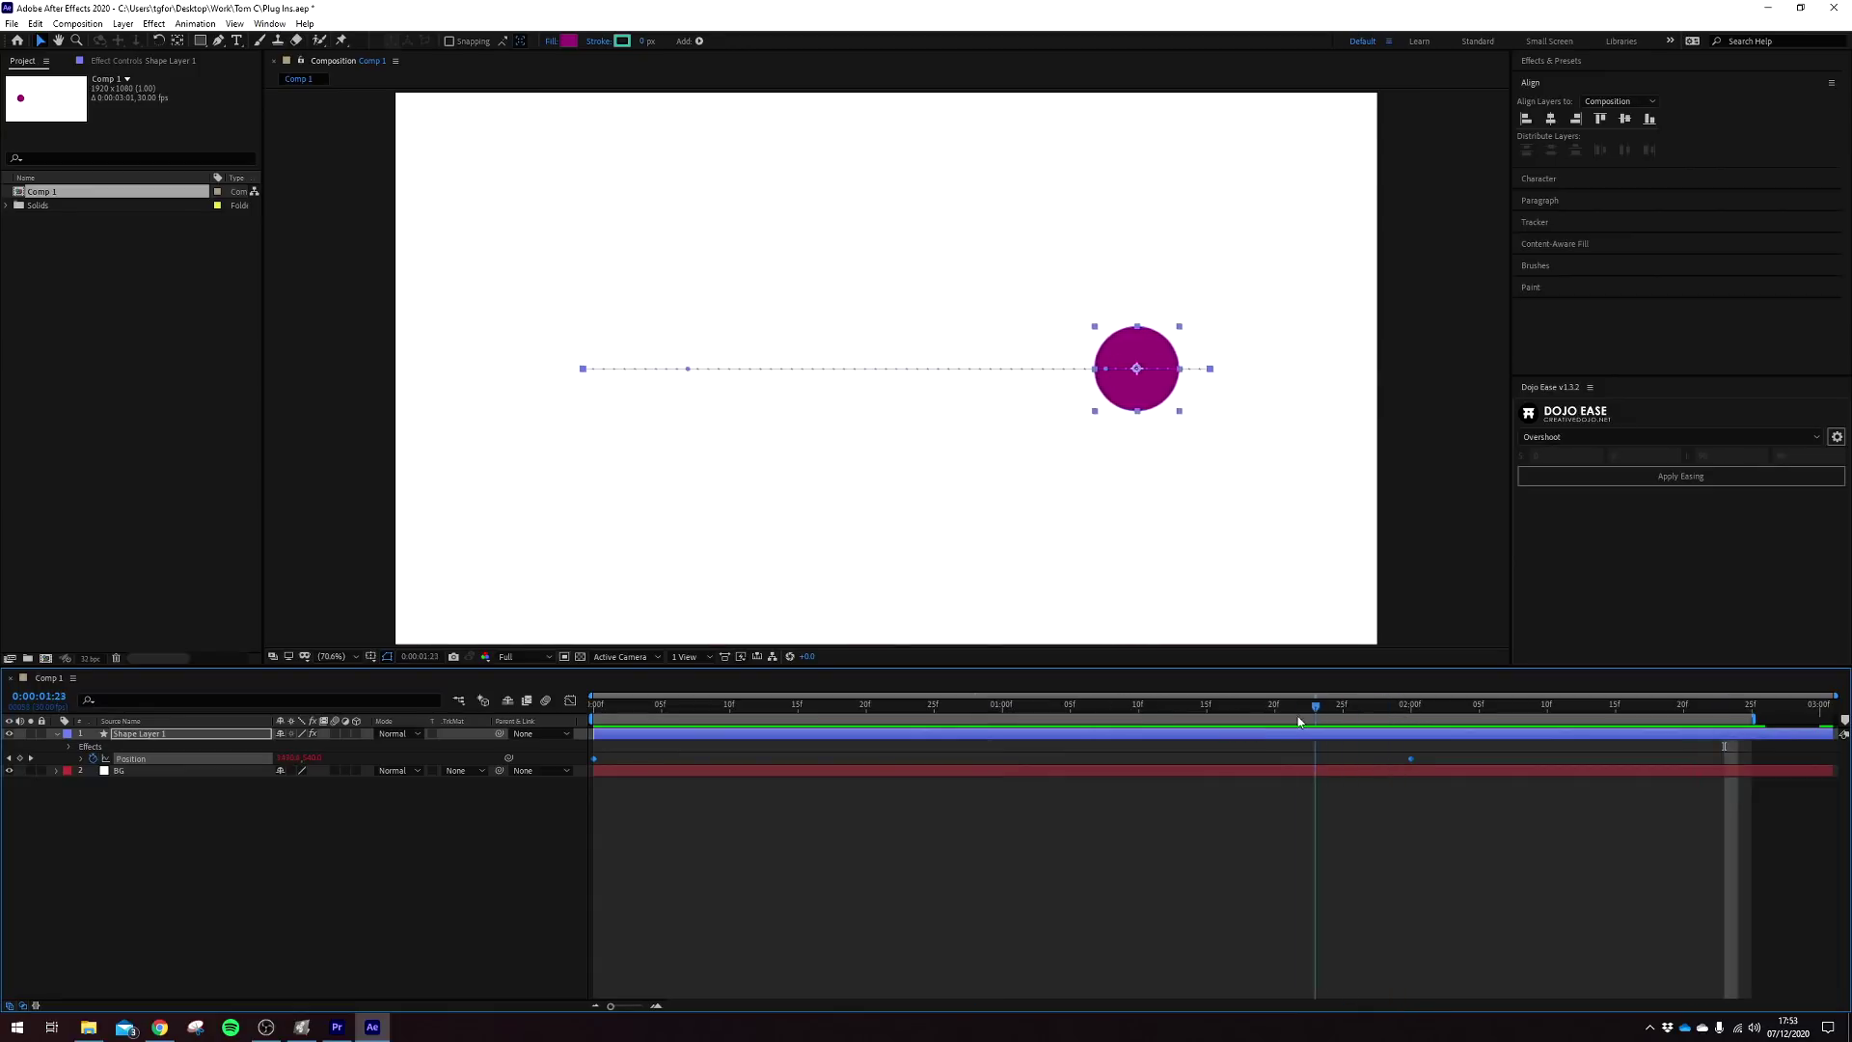
Apply the Bounce preset to the keyframes and play back the bouncing animation
click(1551, 437)
click(1472, 467)
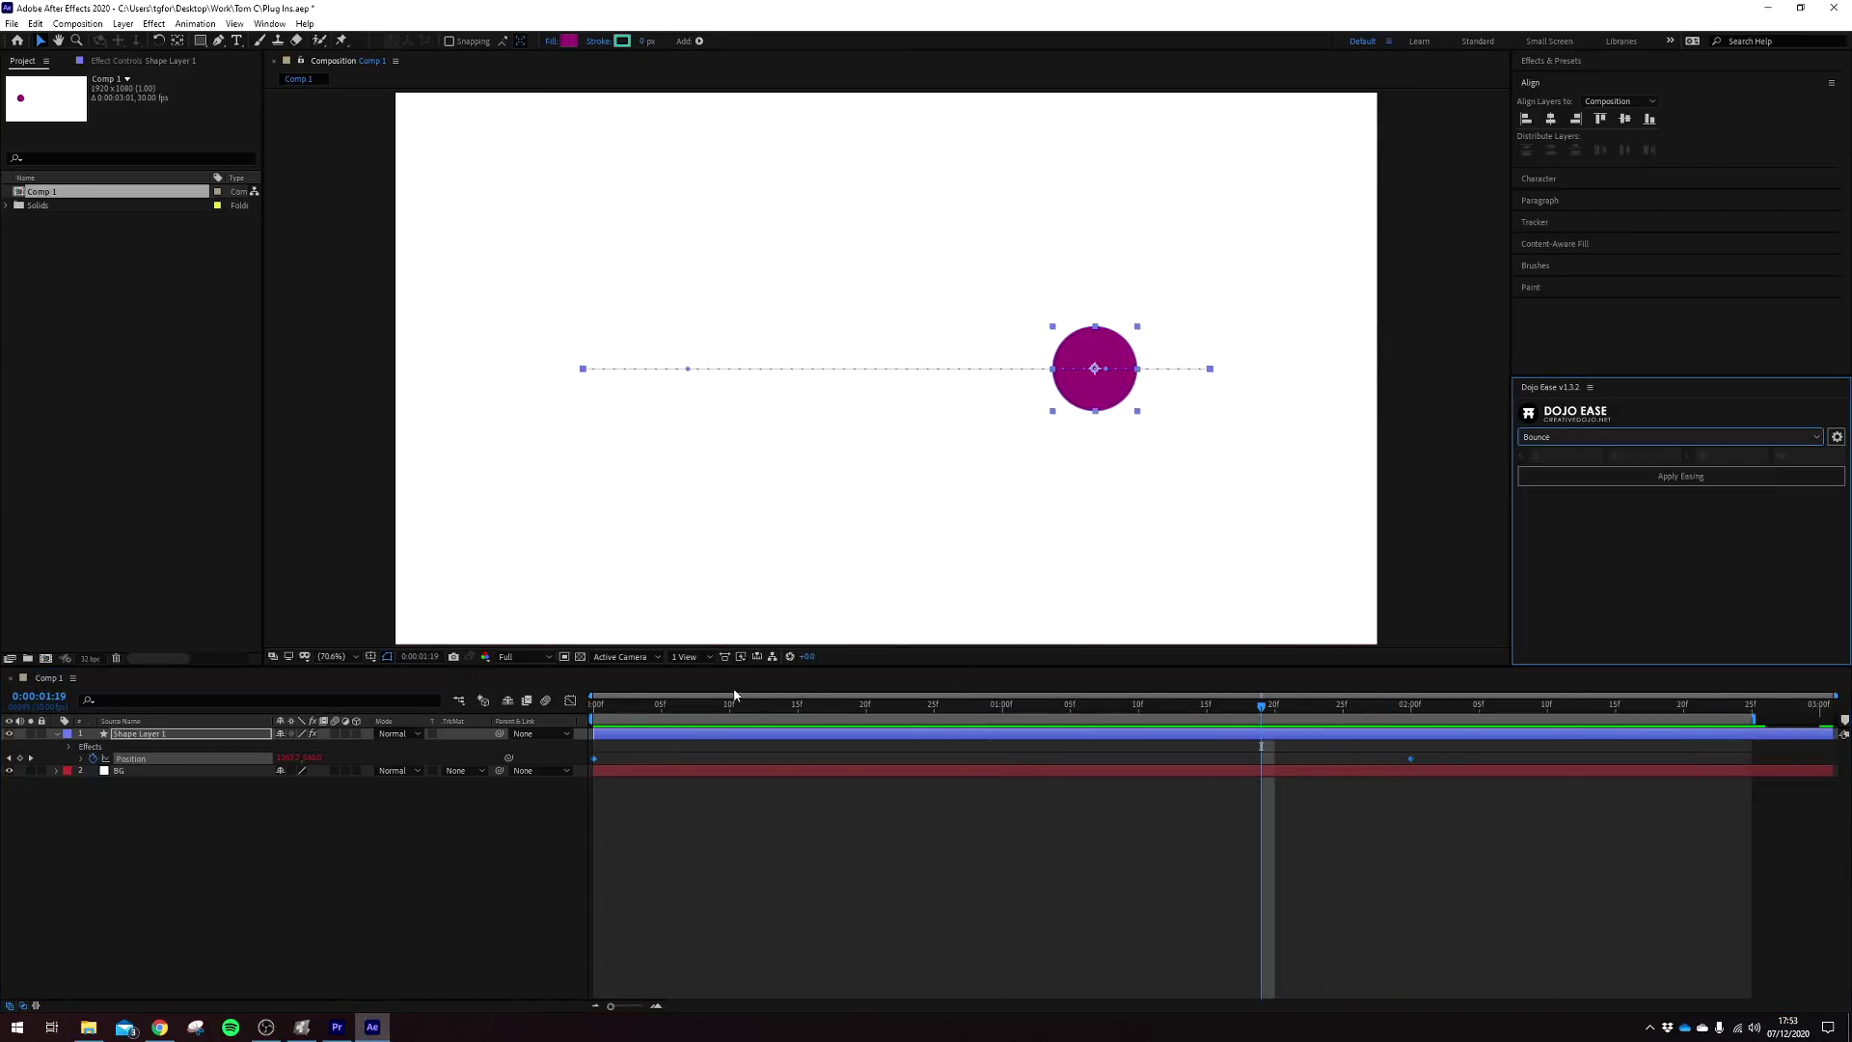
click(1576, 480)
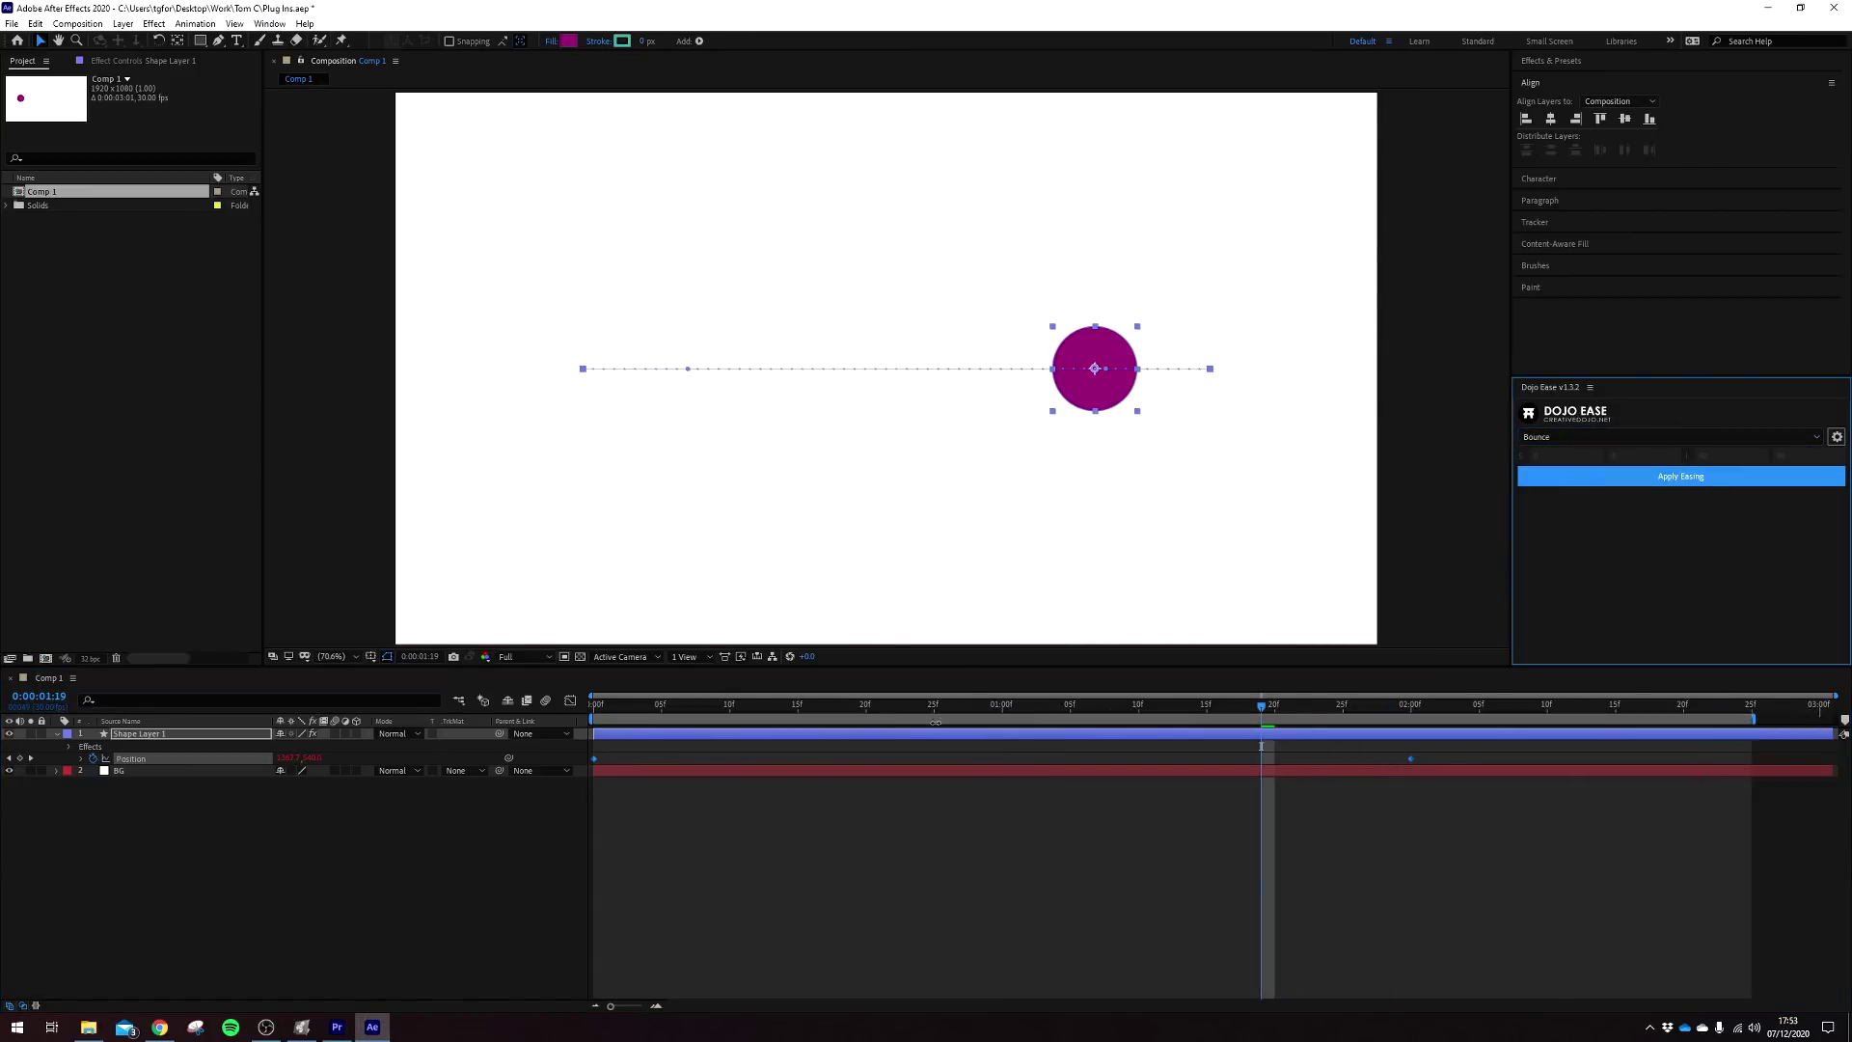
key(space)
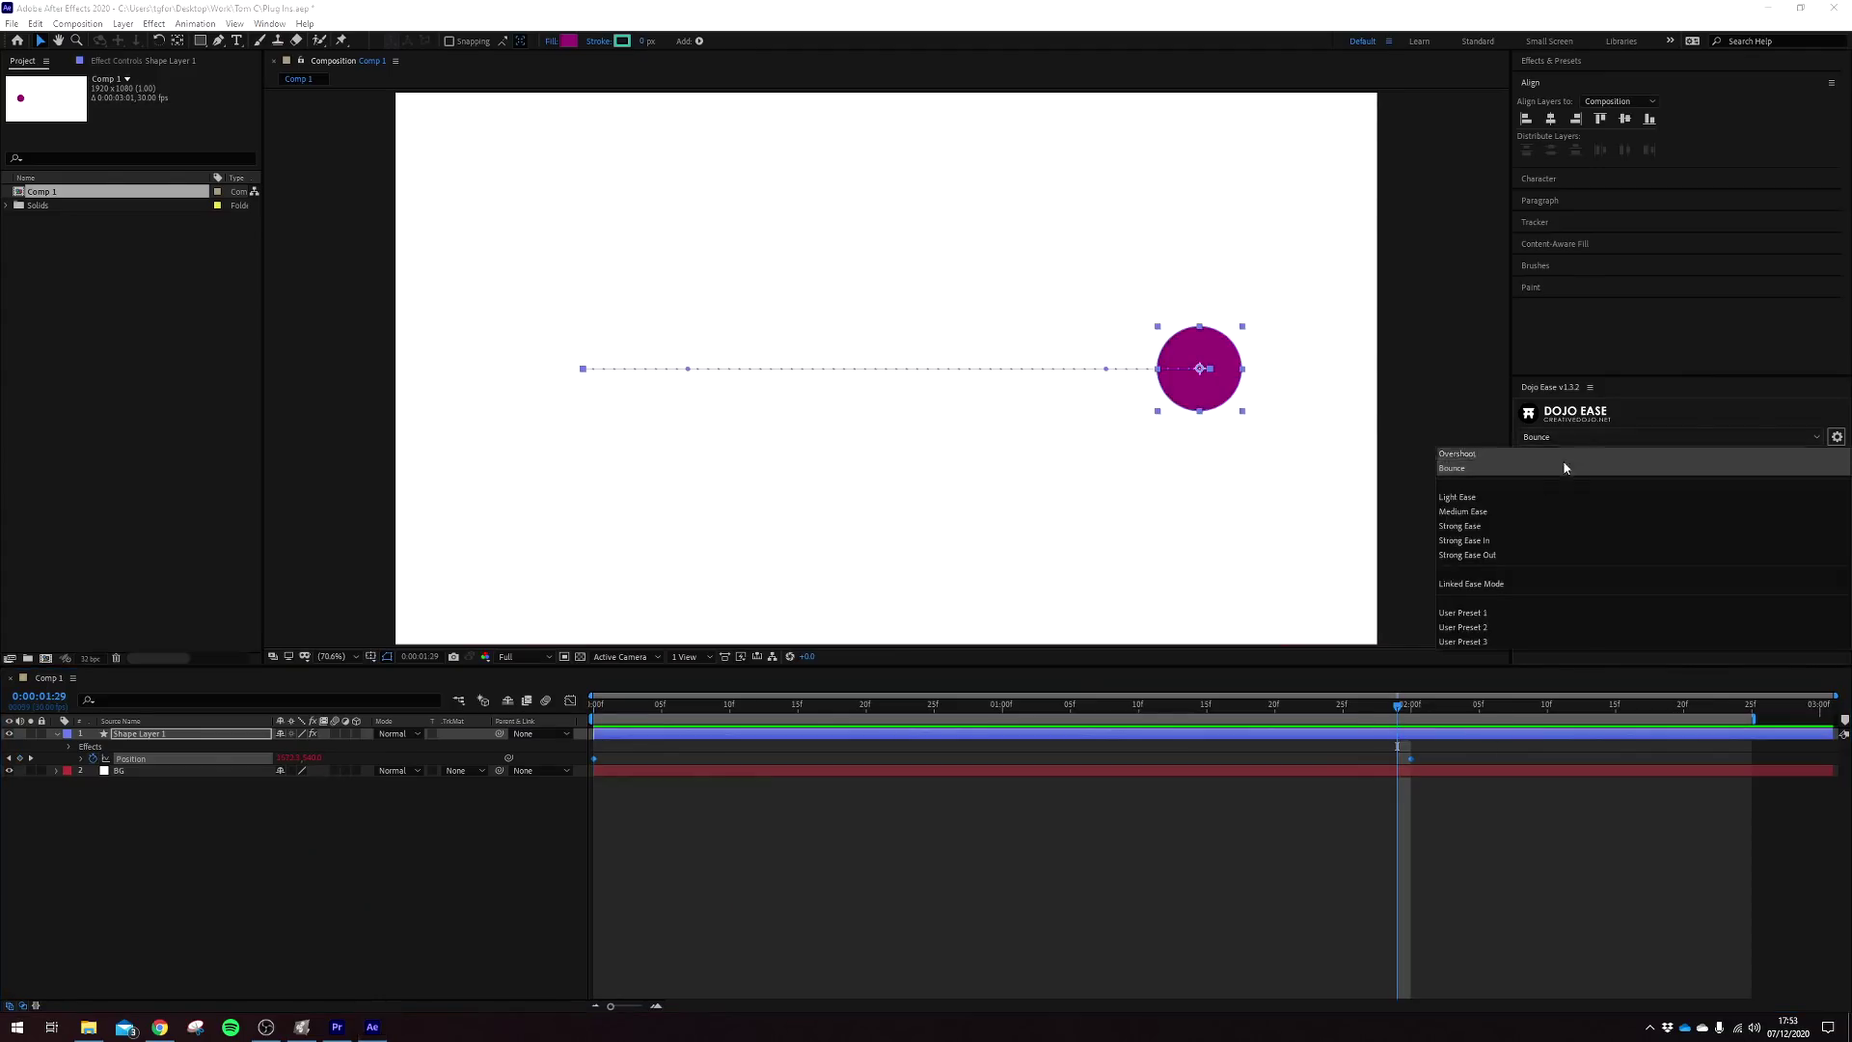
Switch the Dojo Ease preset back to Medium Ease and move time to an early frame
click(1488, 509)
click(726, 712)
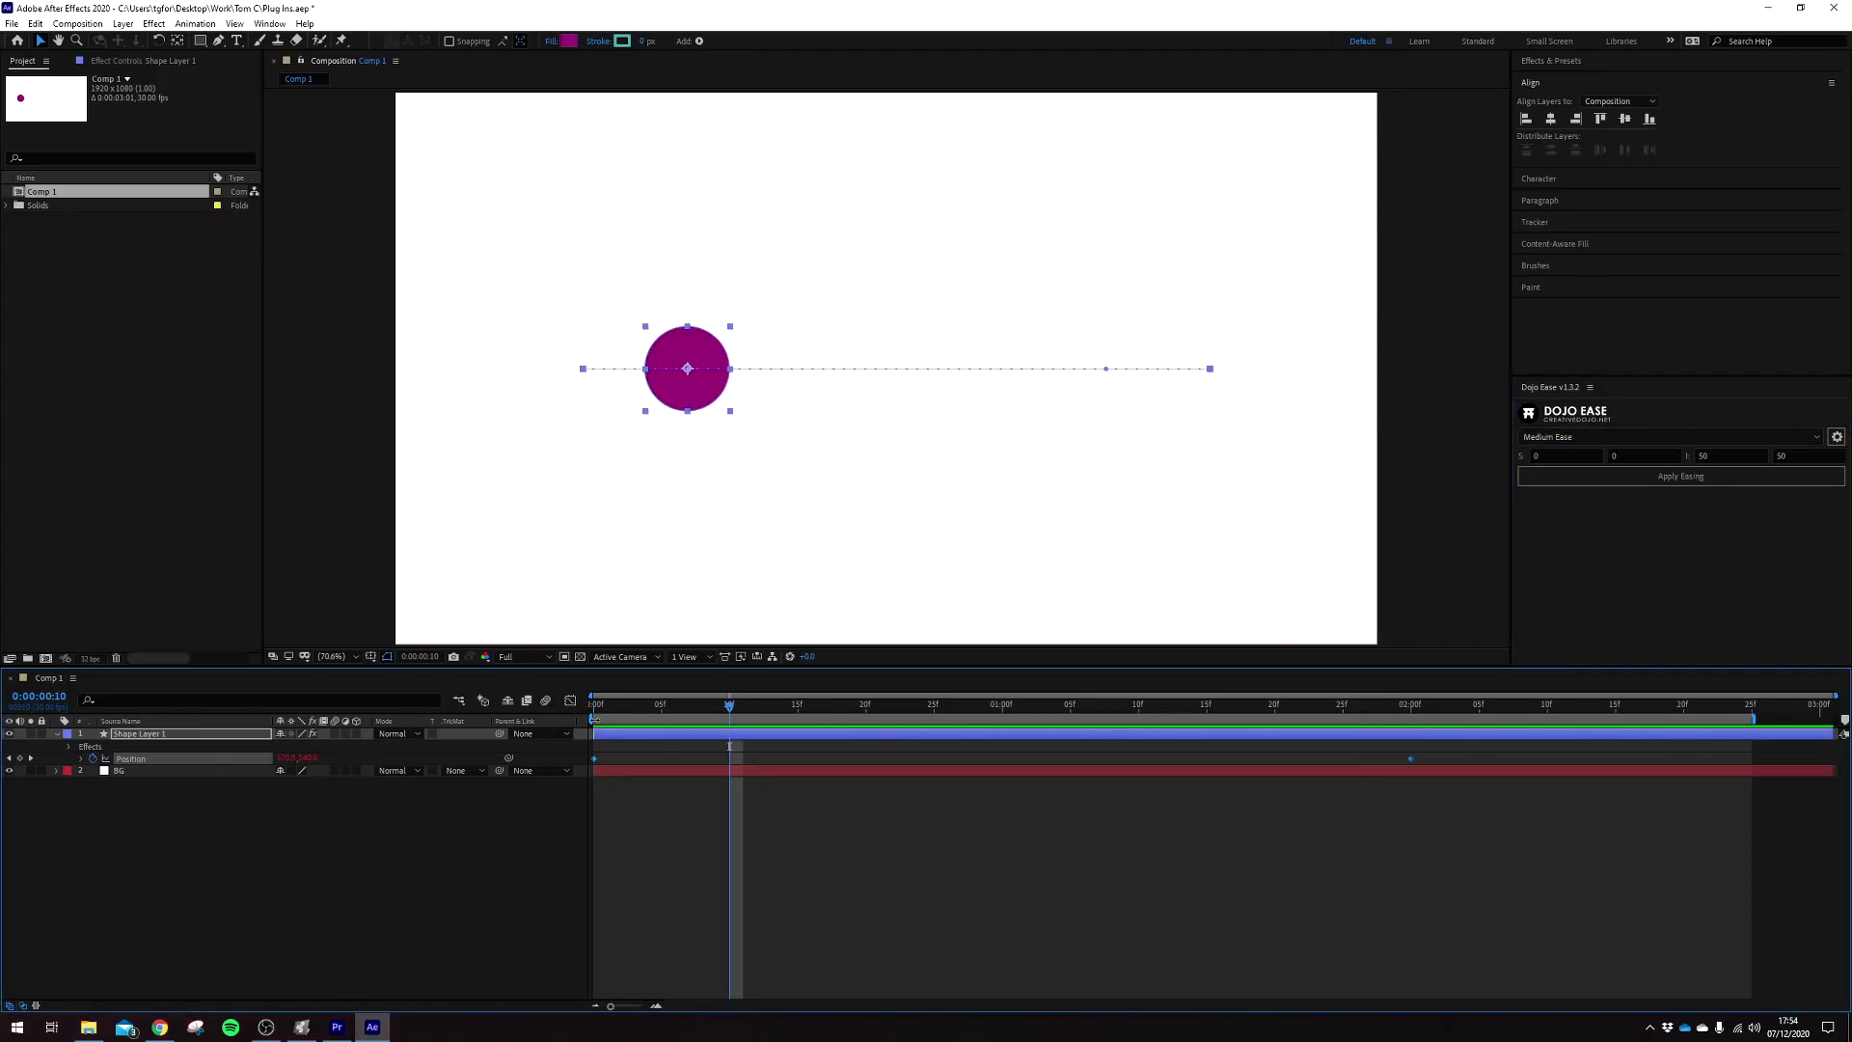